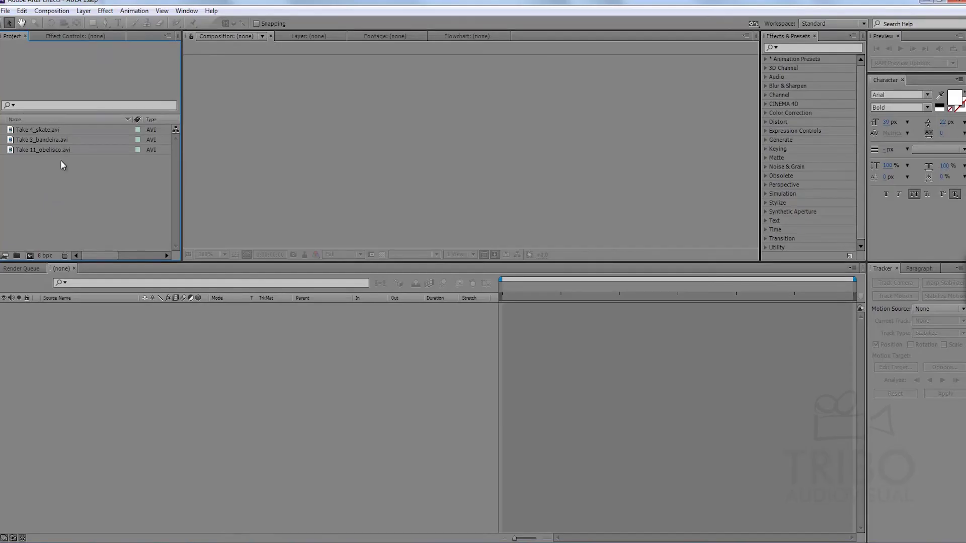
Create a composition from Take 4_skate.avi and stack the flag and obelisco clips above it.
left_click(41, 130)
mouse_move(41, 129)
left_mouse_down()
mouse_move(41, 232)
mouse_move(30, 255)
left_mouse_up()
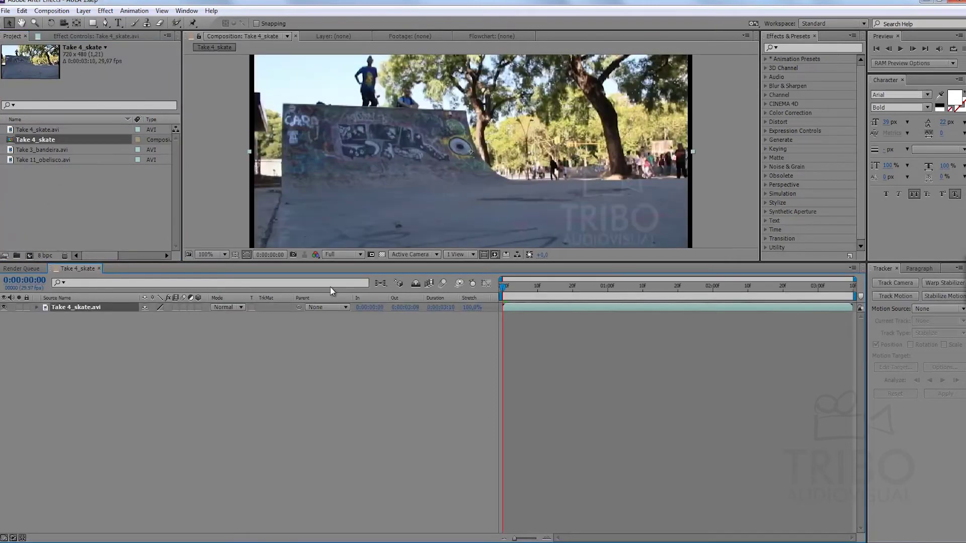
left_click(32, 150)
mouse_move(32, 149)
left_mouse_down()
mouse_move(47, 273)
mouse_move(26, 162)
mouse_move(41, 317)
left_mouse_up()
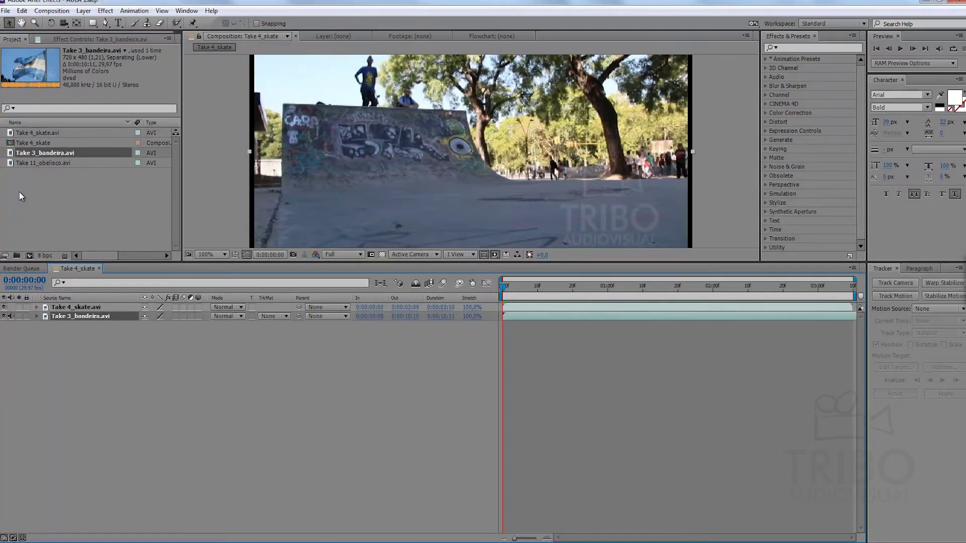
left_click_drag(38, 164, 90, 327)
Hide the Take 3_bandeira.avi and Take 11_obelisco.avi layers.
left_click(550, 385)
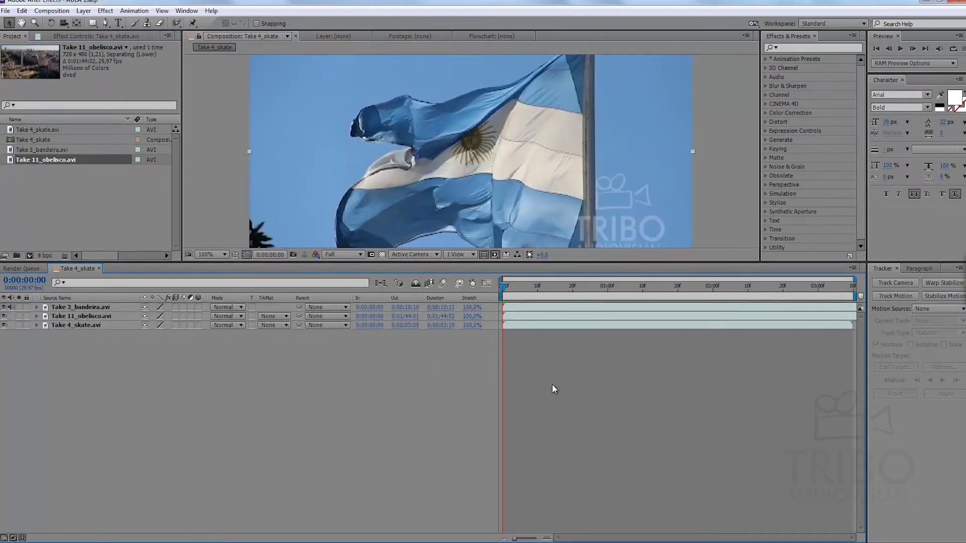
left_click(4, 316)
left_click(4, 307)
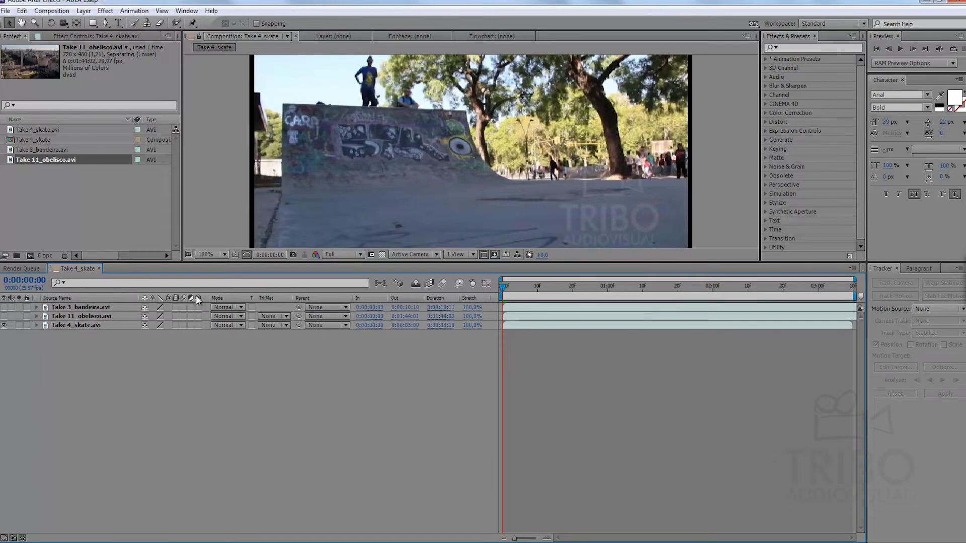
Toggle the skate layer's 3D switch and test its rotations, undoing each change.
left_click(198, 325)
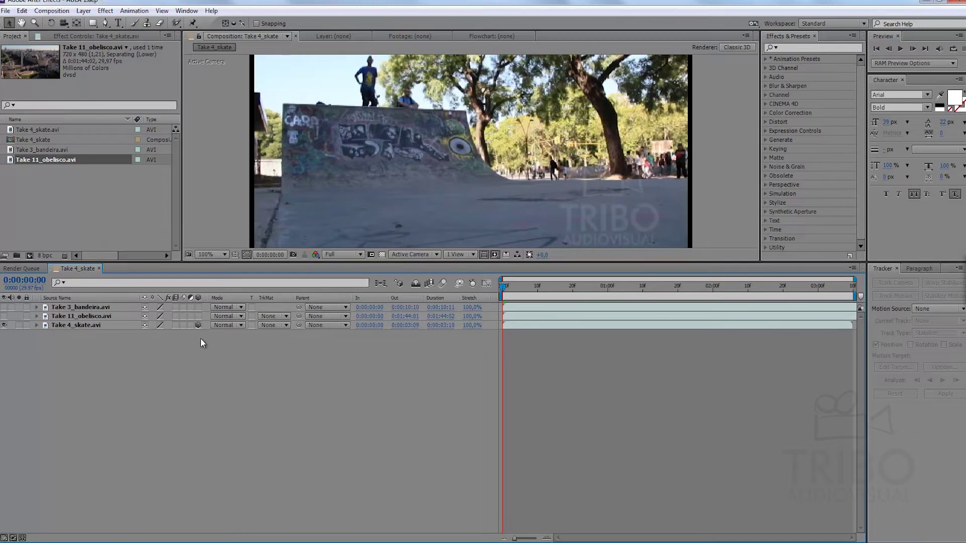
left_click(96, 326)
key("r")
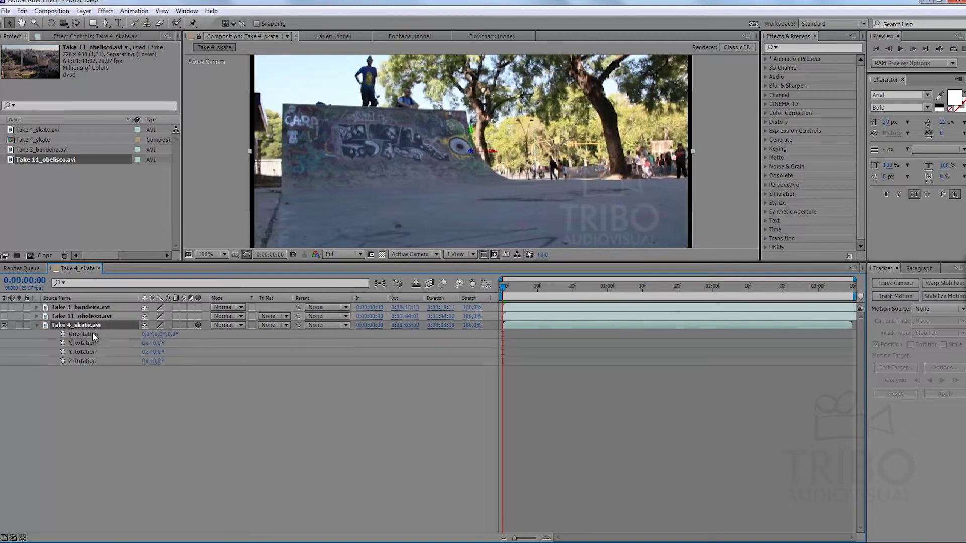
left_click(198, 326)
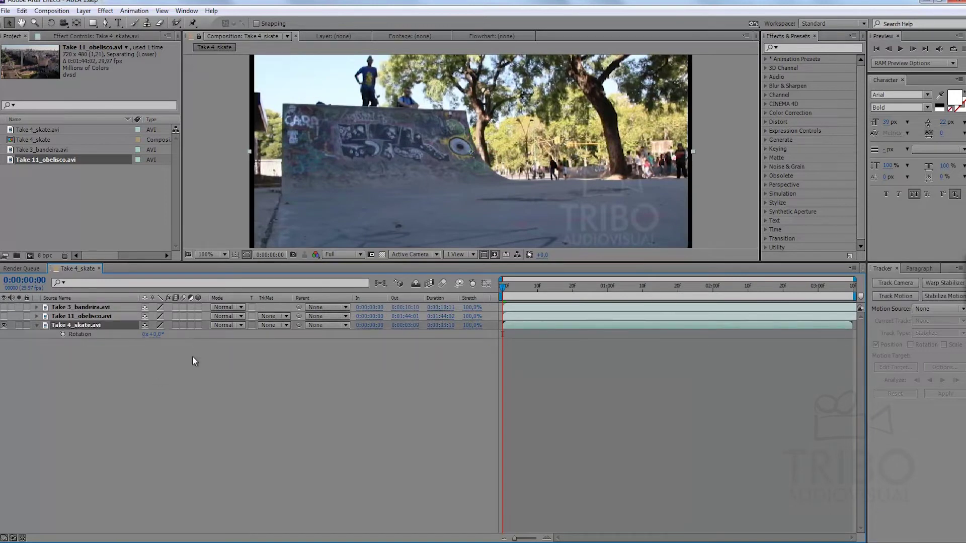
left_click_drag(153, 334, 98, 333)
key("ctrl+z")
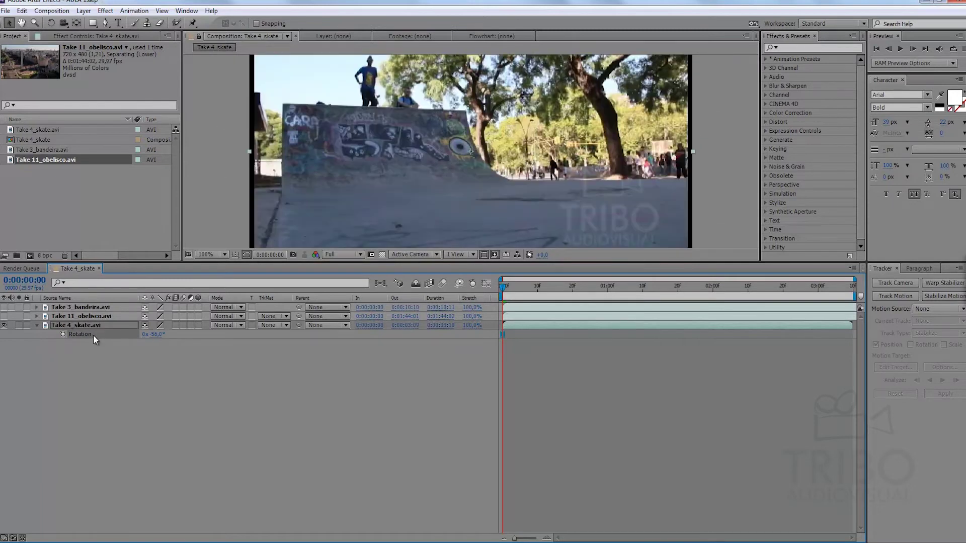
key("comma")
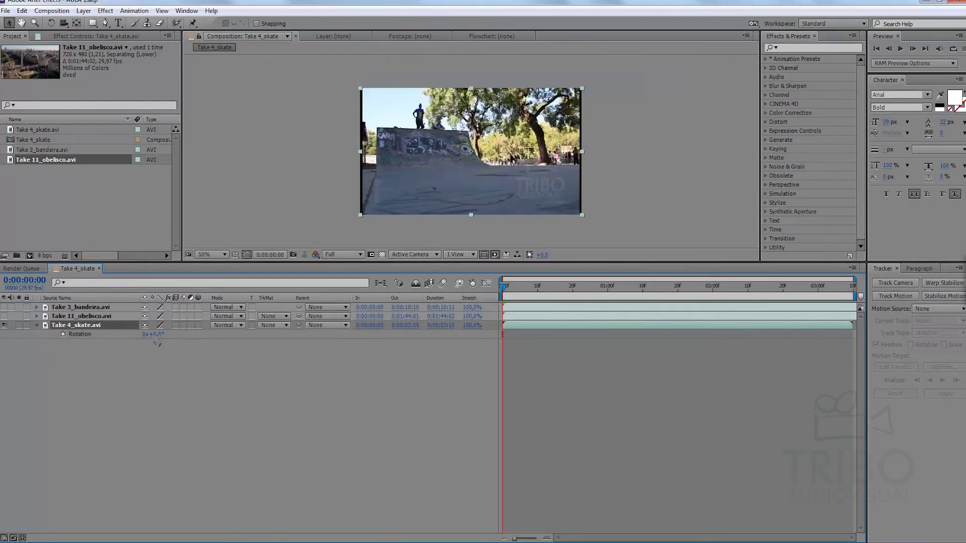
mouse_move(156, 340)
left_mouse_down()
mouse_move(134, 331)
mouse_move(173, 355)
mouse_move(146, 343)
mouse_move(139, 369)
left_mouse_up()
key("ctrl+z")
Make the skate layer 3D again with X and Y Rotation at 0°.
left_click(197, 325)
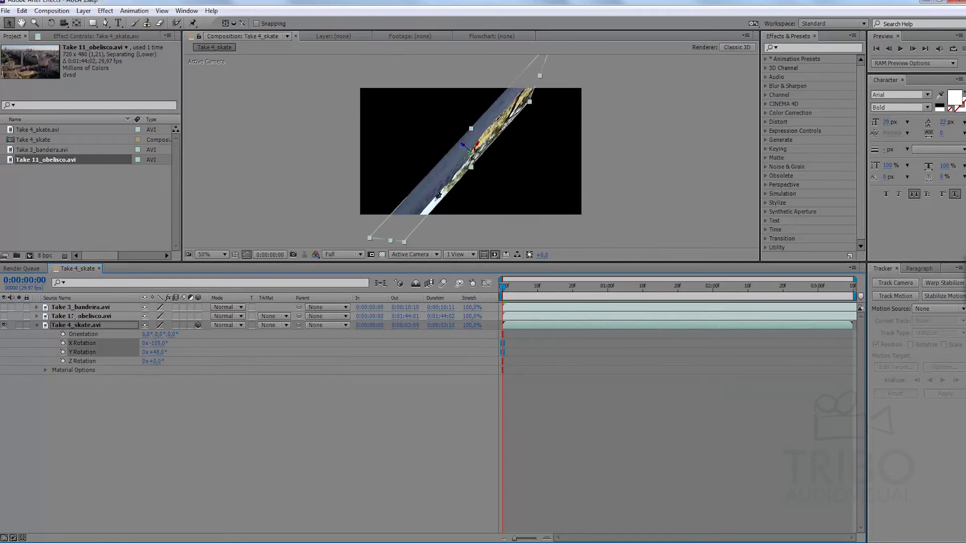
key("ctrl+z")
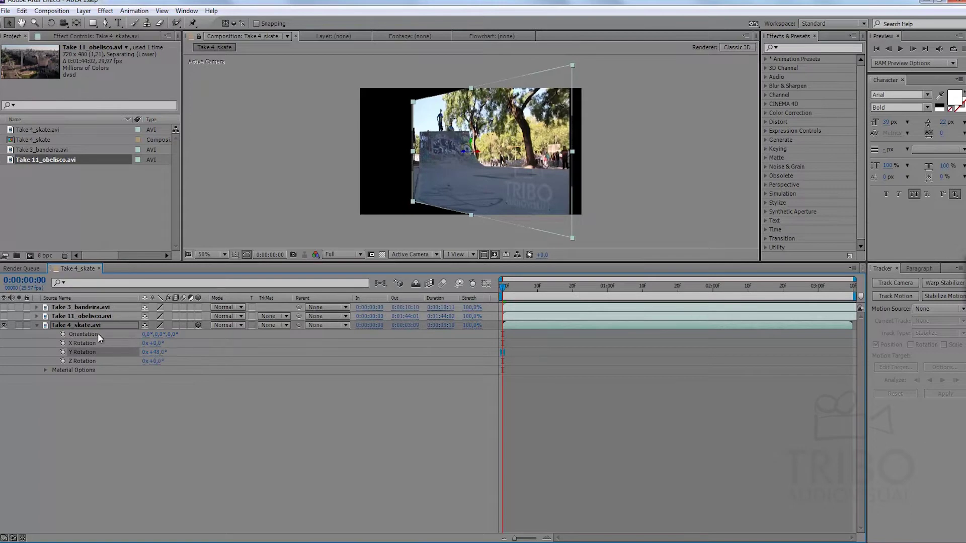
left_click(156, 352)
type("0")
key("Return")
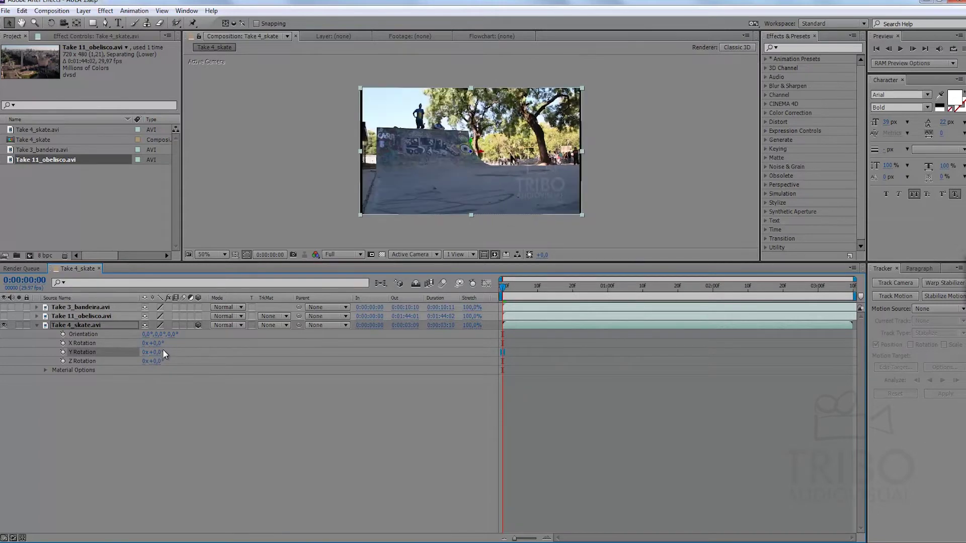
Show the obelisco and flag layers again and collapse the skate layer's properties.
left_click(152, 405)
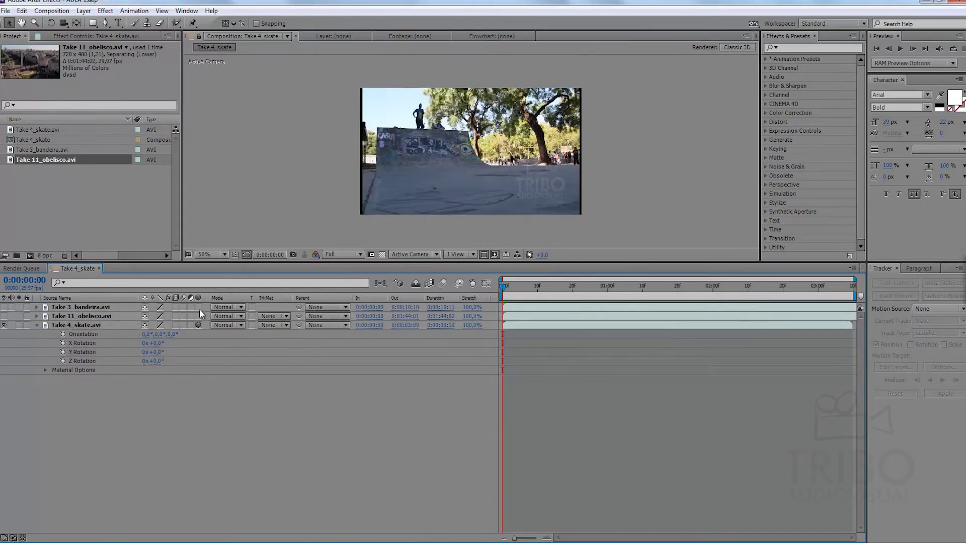
left_click(4, 316)
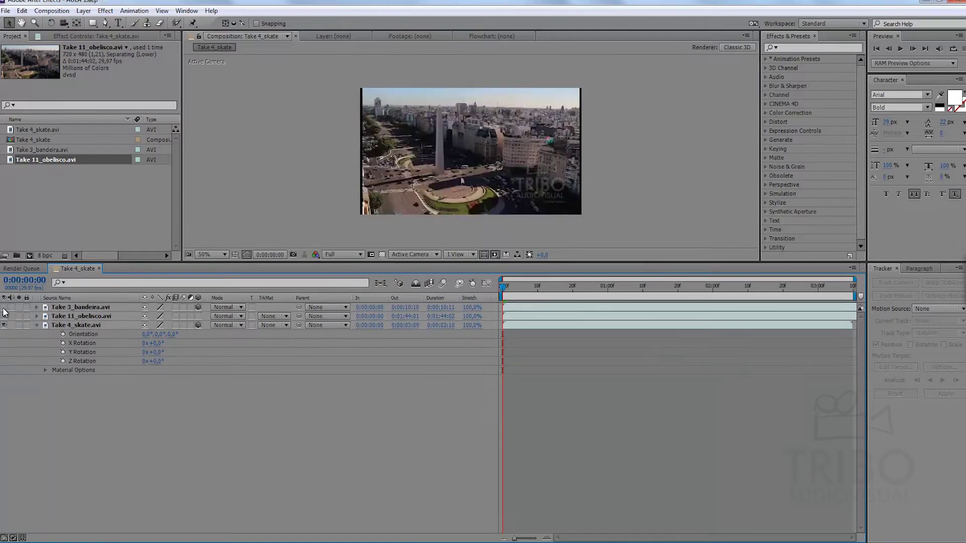
left_click(4, 307)
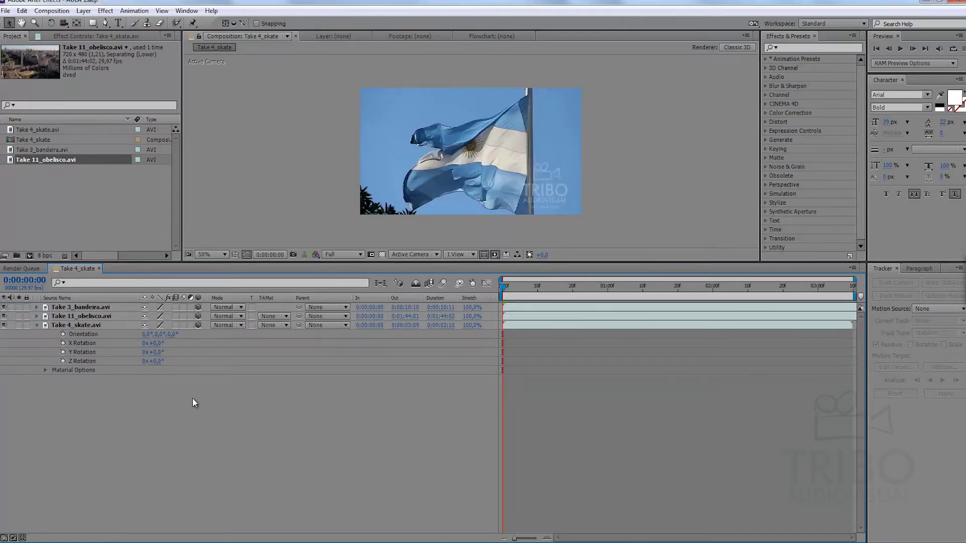
left_click(37, 325)
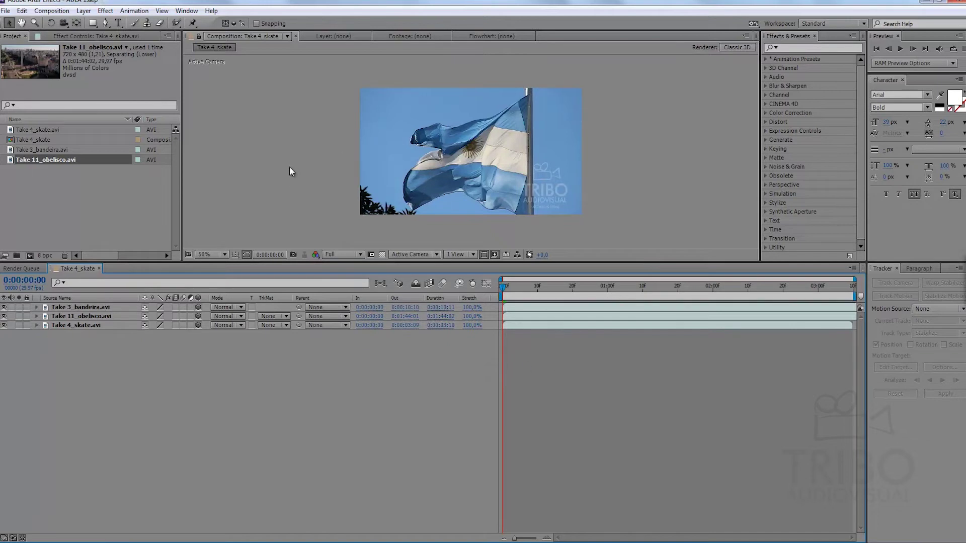
Add a Camera 1 layer using the 35mm preset to the Take 4_skate composition.
right_click(532, 359)
mouse_move(564, 370)
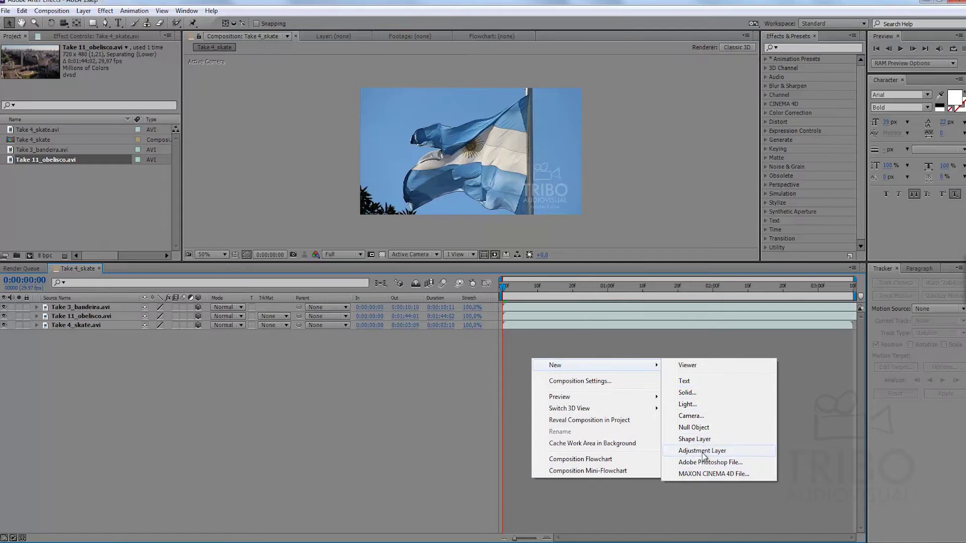
left_click(699, 416)
left_click(576, 192)
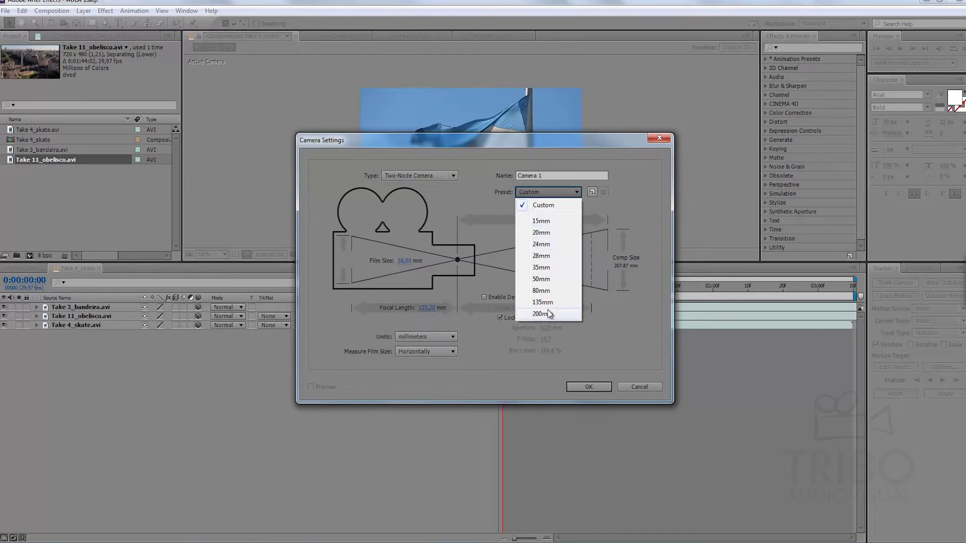
left_click(546, 268)
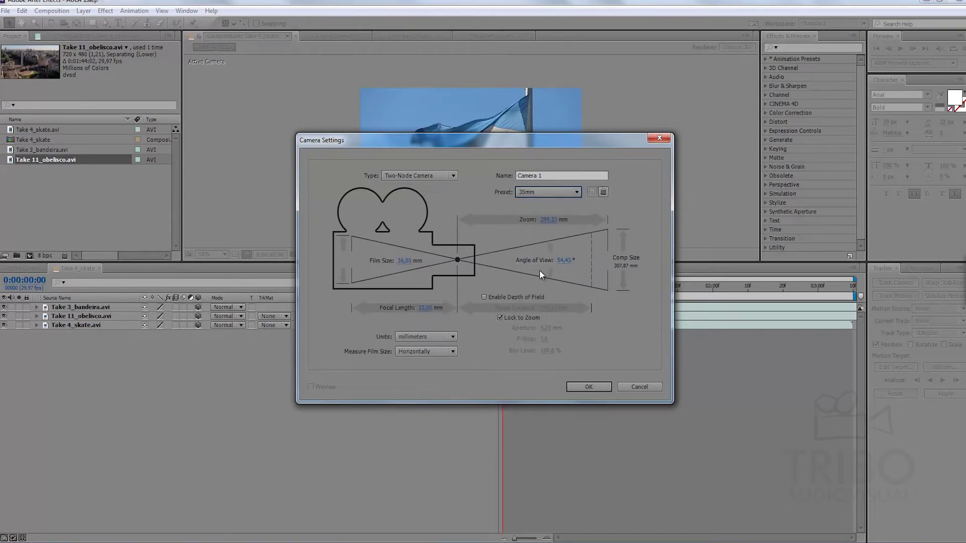
left_click(589, 387)
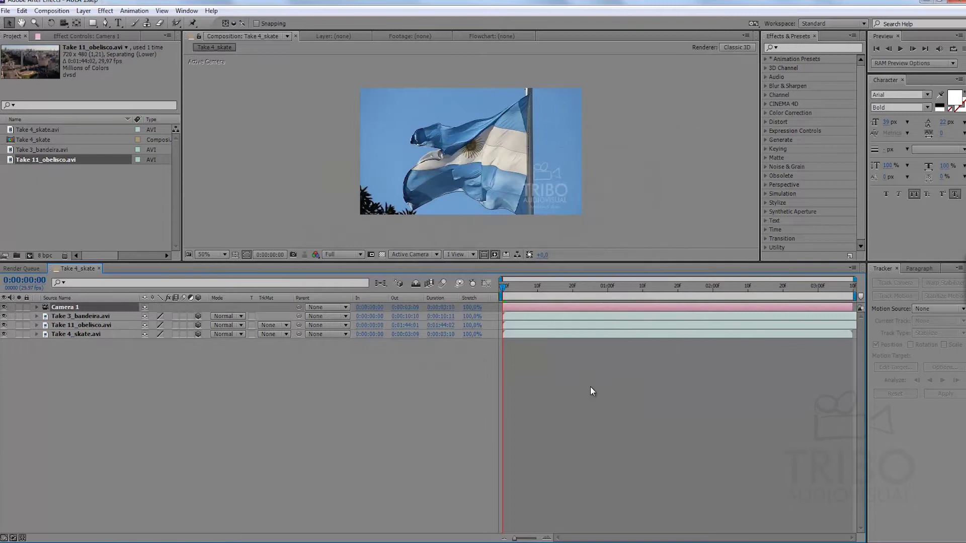
left_click(562, 383)
Hide the obelisco and skate layers and select the flag layer.
left_click(64, 308)
left_click(36, 307)
left_click(36, 309)
left_click_drag(4, 325, 4, 334)
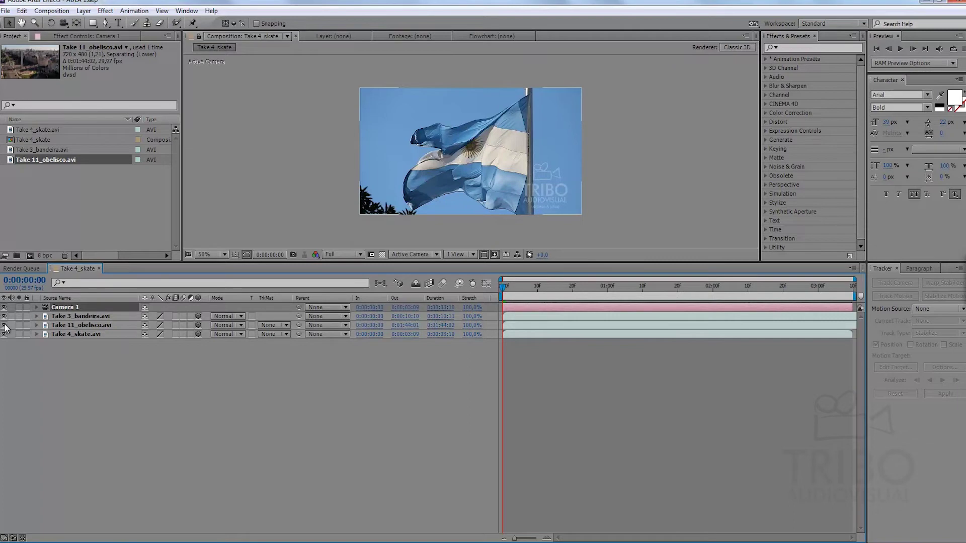
left_click(66, 318)
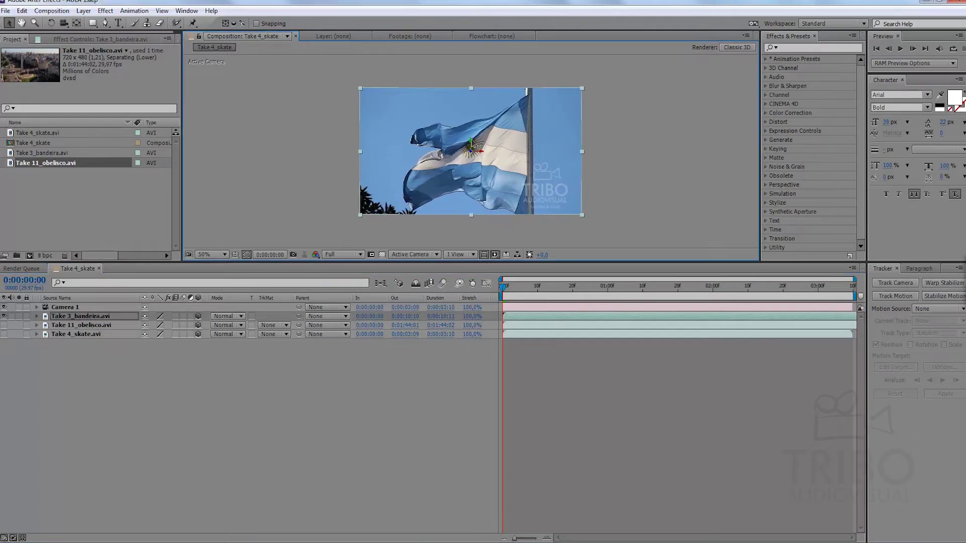
Push the flag clip back along Z so black surrounds it in the camera view.
left_click_drag(481, 149, 468, 155)
key("ctrl+z")
left_click_drag(479, 159, 267, 259)
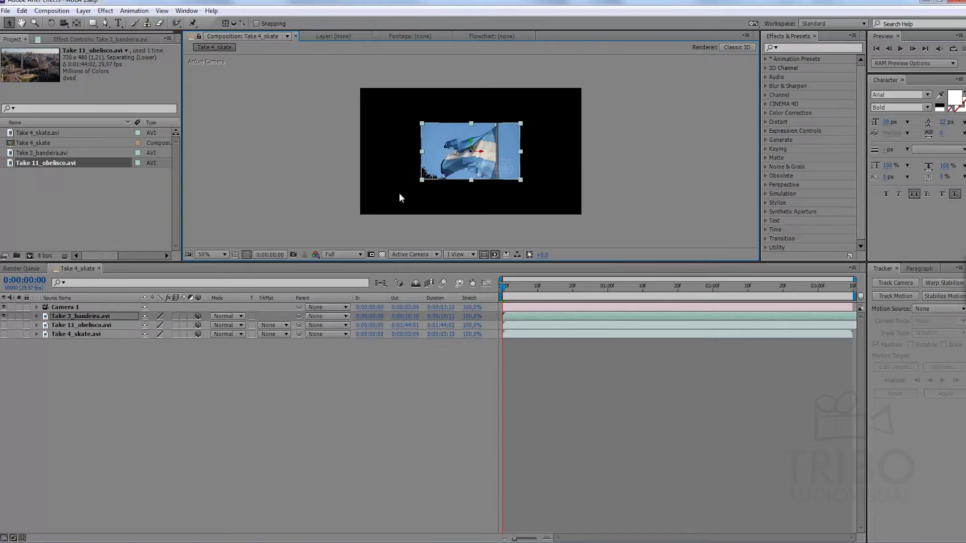
Show the flag layer's Scale at 100% and drag its Z arrow slightly further back.
key("s")
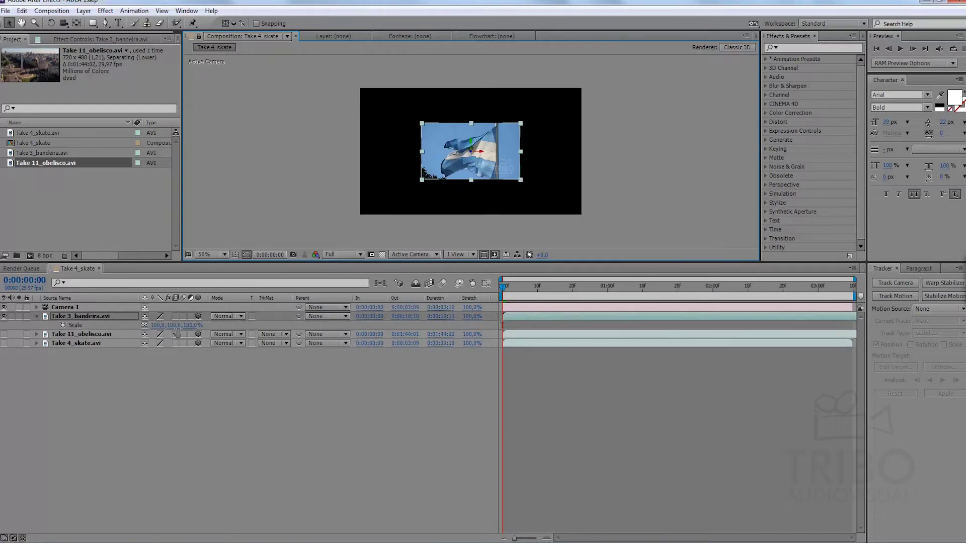
mouse_move(489, 154)
left_mouse_down()
mouse_move(426, 182)
mouse_move(436, 188)
left_mouse_up()
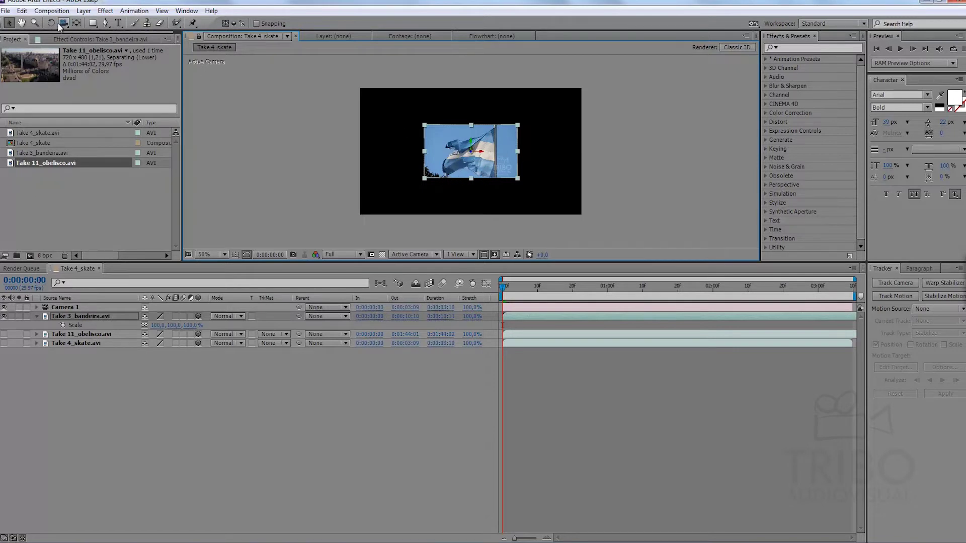
Show the obelisco clip and push it back in depth.
left_click(4, 334)
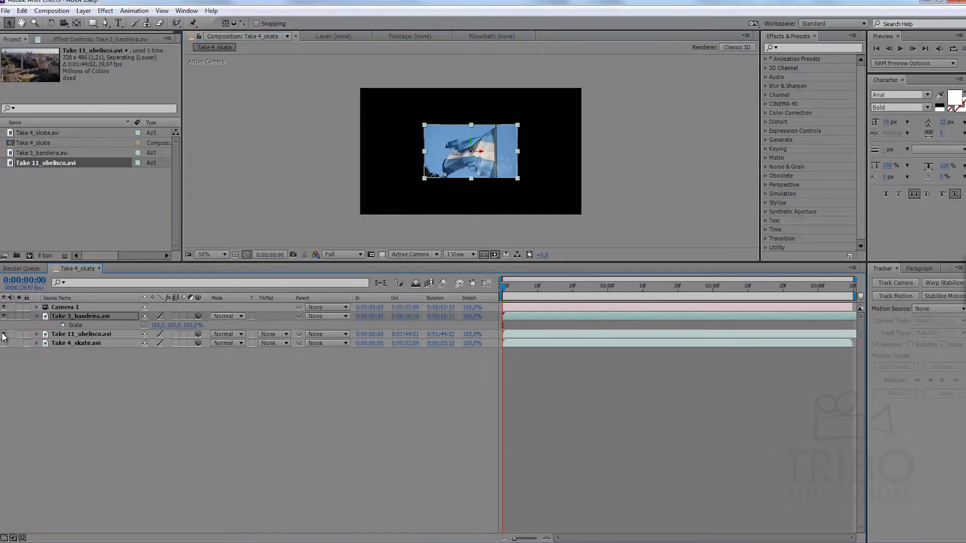
left_click(73, 334)
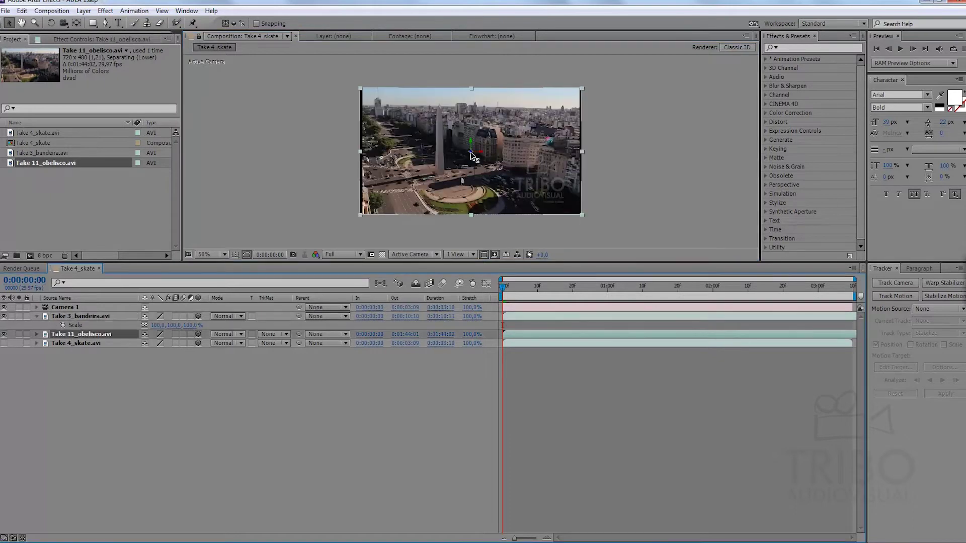
left_click_drag(482, 160, 383, 170)
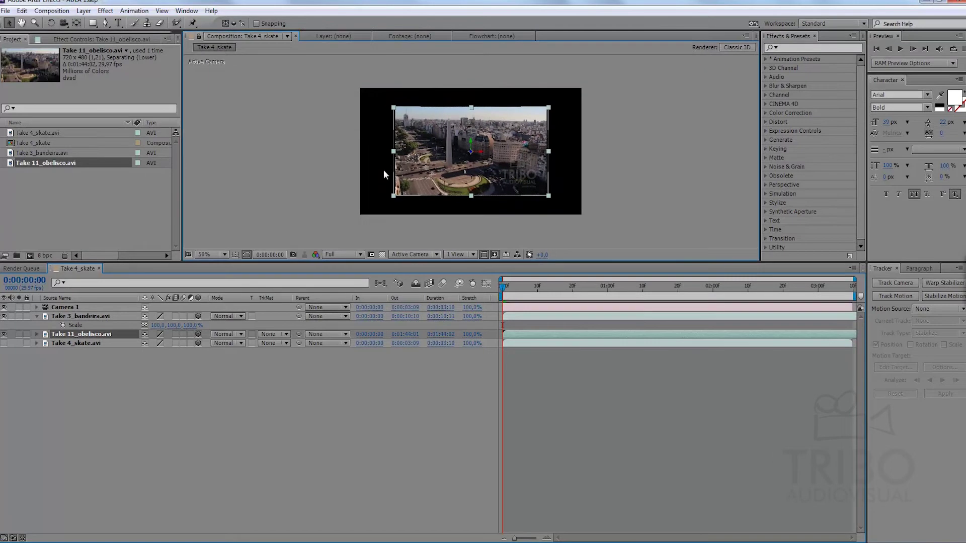
left_click(4, 334)
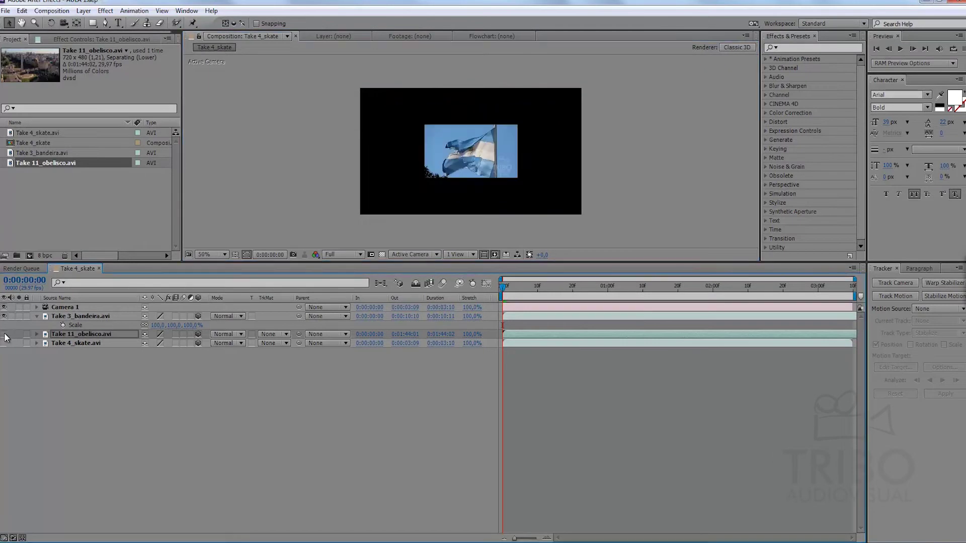
Solo the Take 4_skate clip and push it further back along Z.
left_click(4, 316)
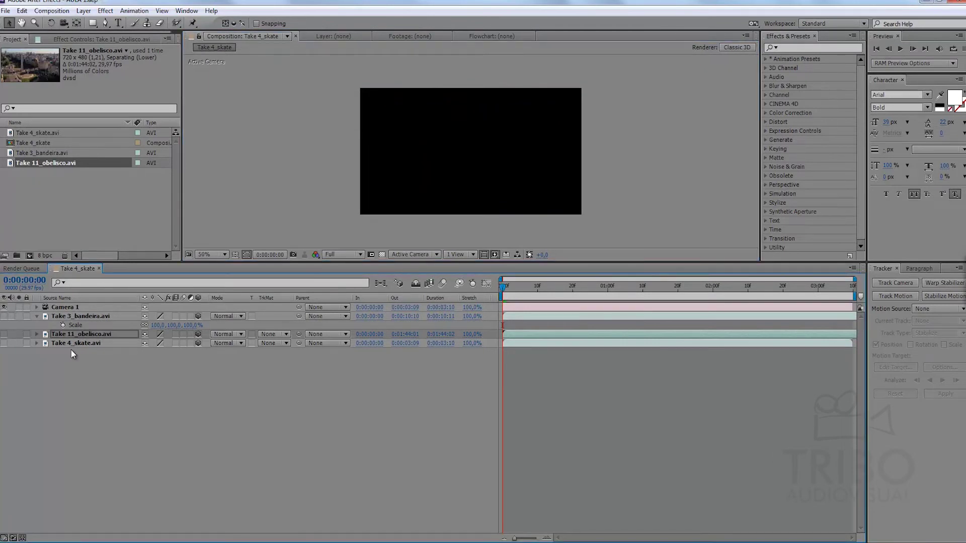
left_click(73, 343)
left_click(4, 343)
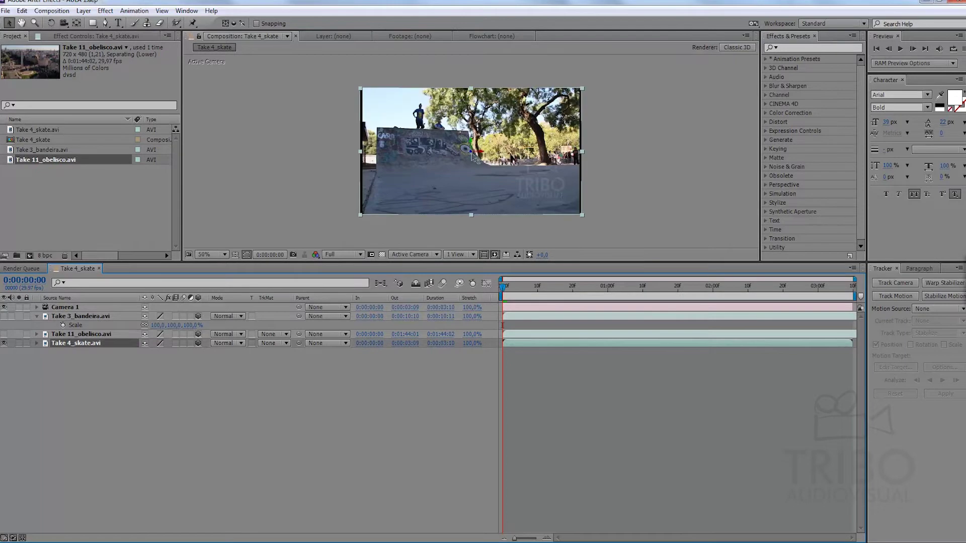
left_click_drag(471, 153, 388, 190)
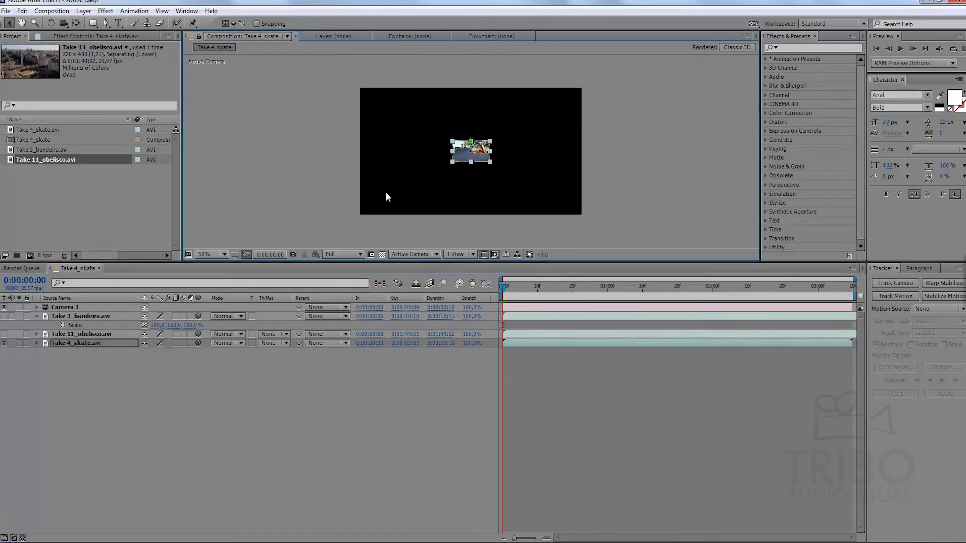
left_click(530, 378)
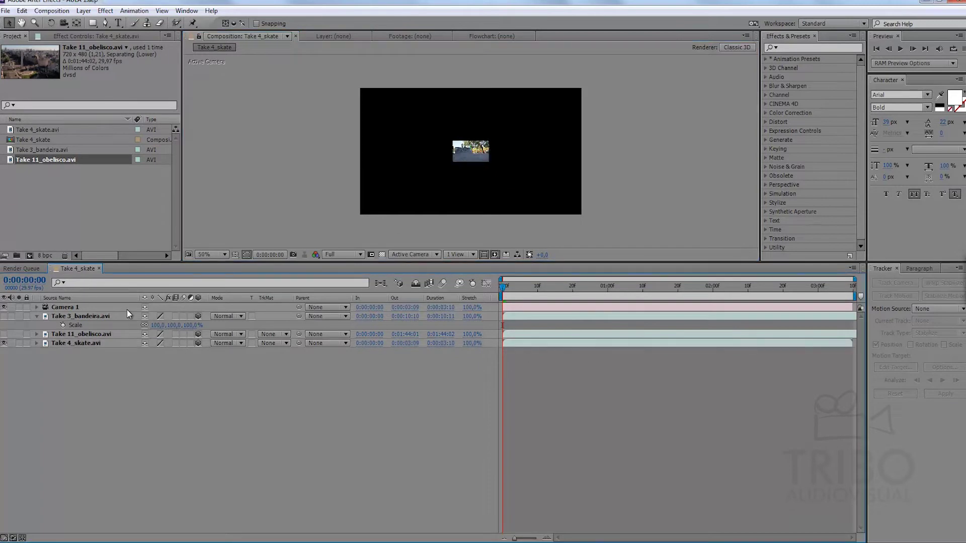
Make the obelisco and flag clips visible again.
left_click(4, 334)
left_click(4, 316)
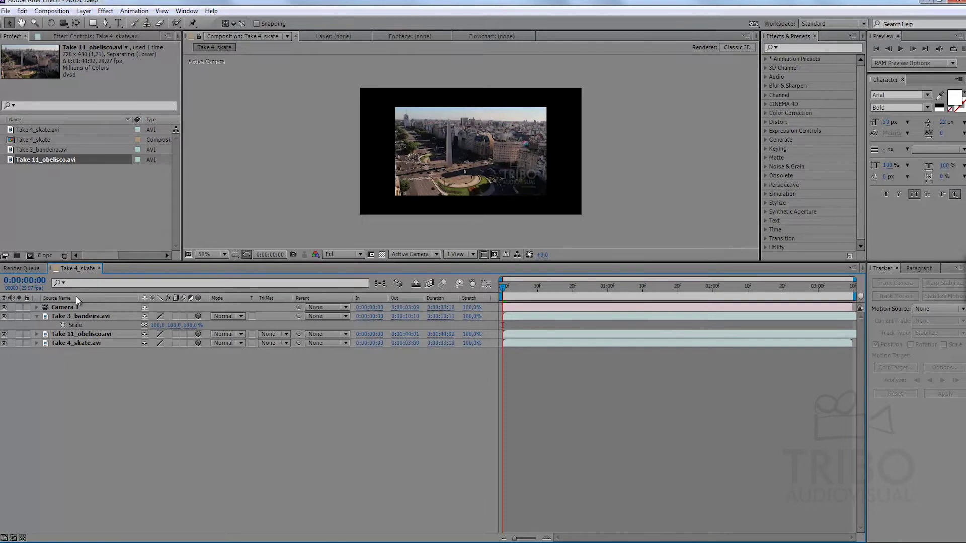
left_click(64, 308)
Inspect Camera 1's Transform and Camera Options properties, then collapse them.
left_click(36, 316)
left_click(36, 306)
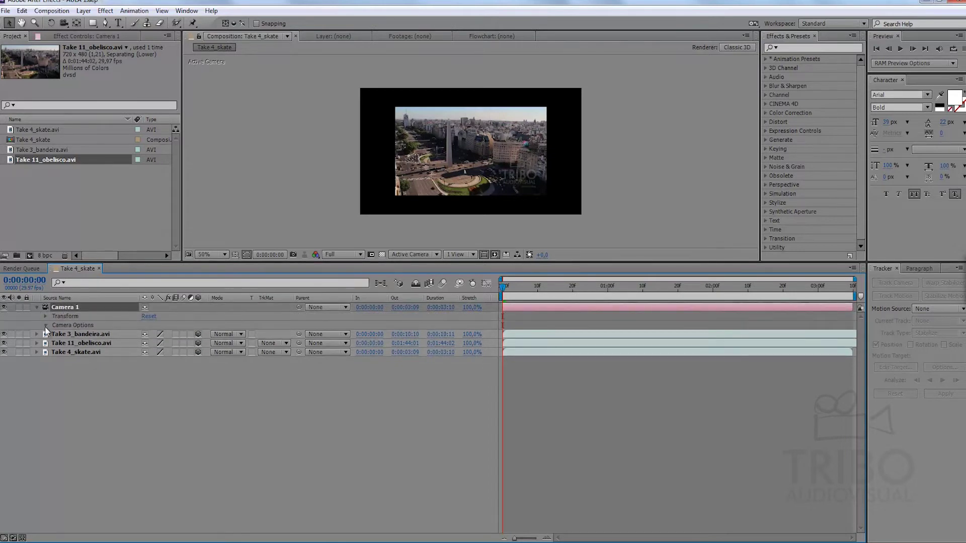
left_click(45, 325)
left_click(45, 316)
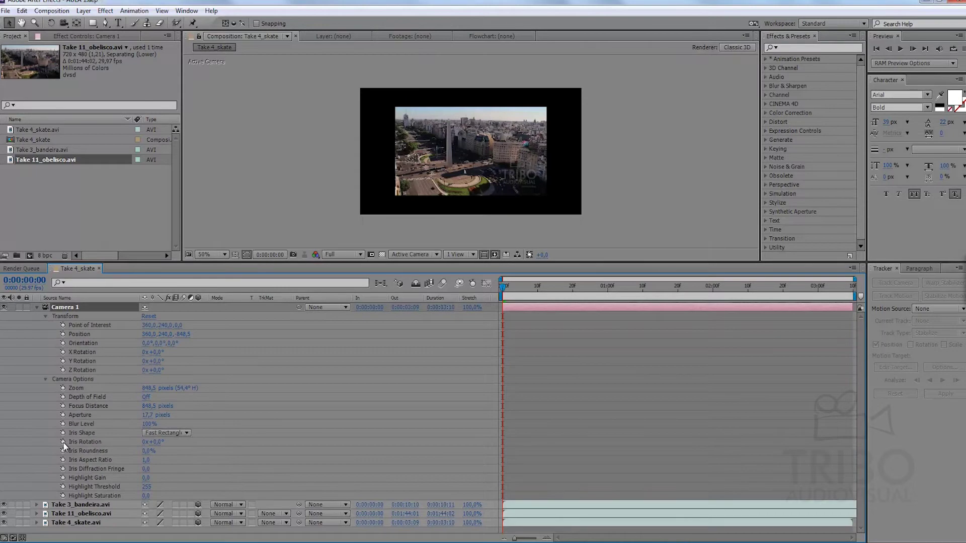
left_click(46, 380)
left_click(45, 317)
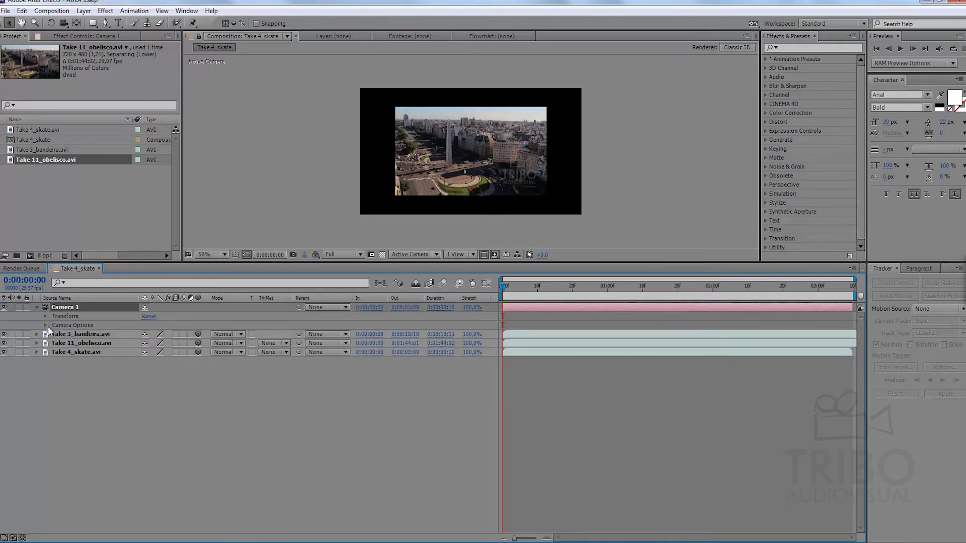
left_click(77, 389)
Dolly the camera in Z and pan it across the scene with Track XY.
mouse_move(64, 24)
left_mouse_down()
mouse_move(94, 47)
mouse_move(110, 24)
mouse_move(104, 33)
left_mouse_up()
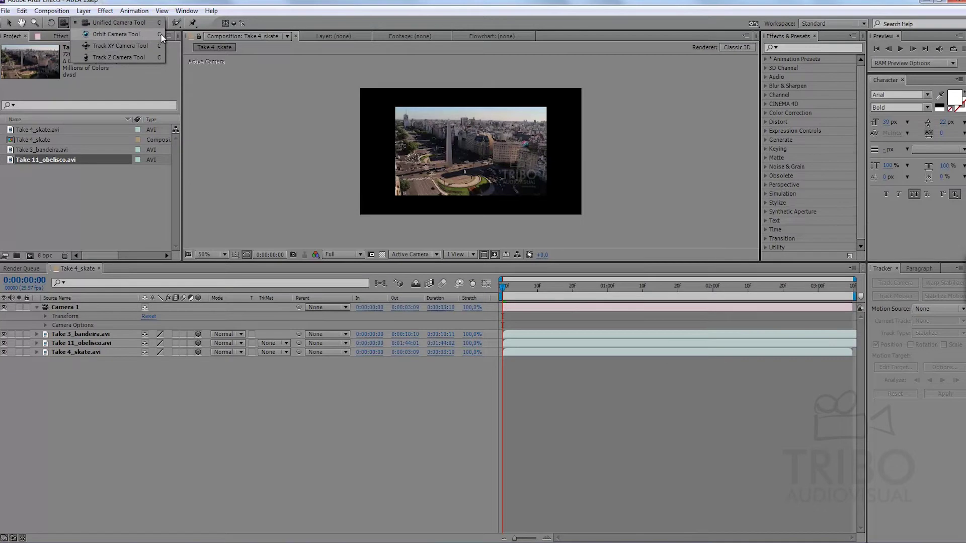
left_click_drag(157, 38, 115, 56)
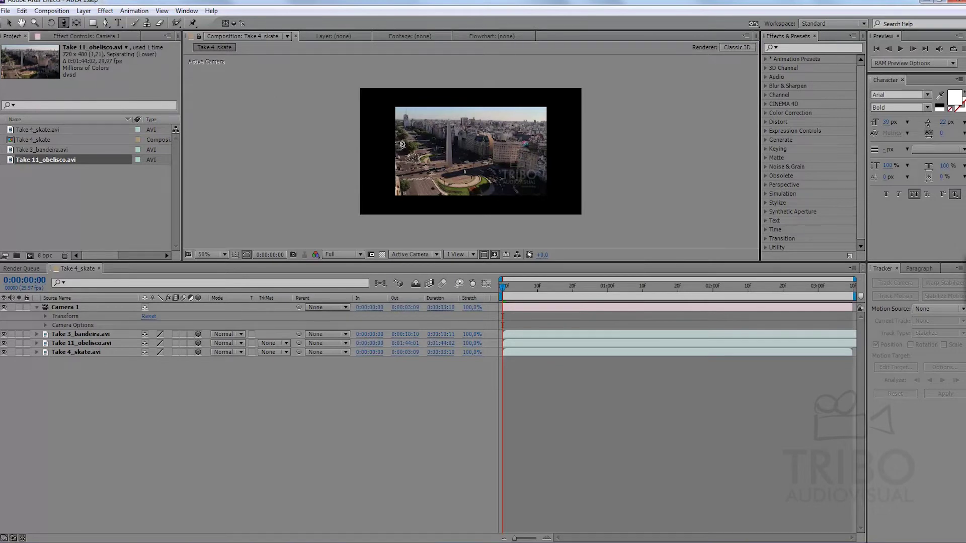
mouse_move(477, 160)
left_mouse_down()
mouse_move(485, 134)
mouse_move(459, 237)
left_mouse_up()
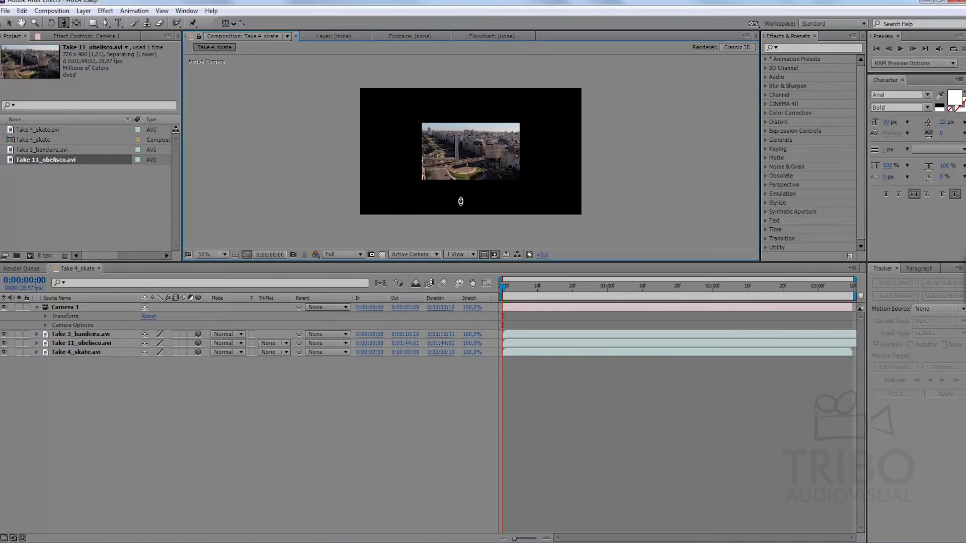
left_click(64, 24)
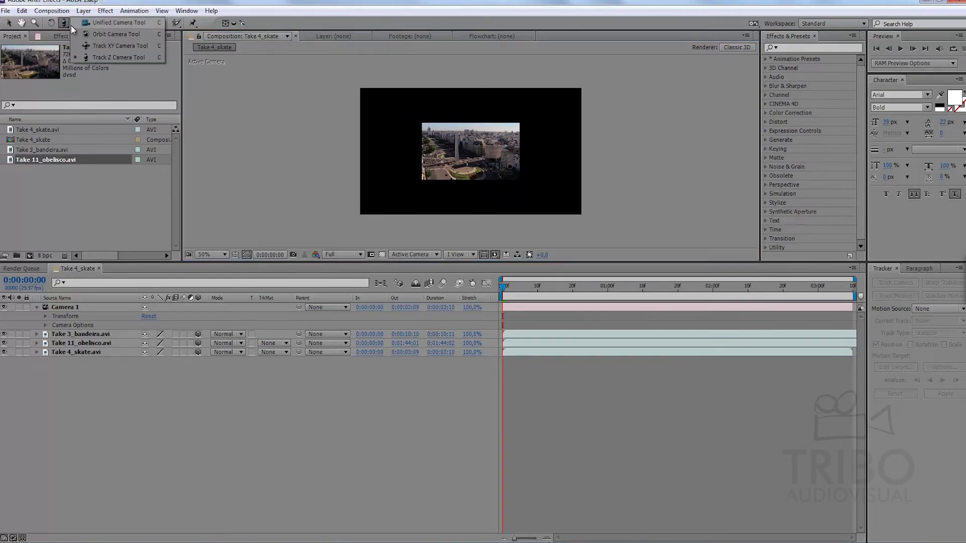
left_click(100, 45)
mouse_move(515, 180)
left_mouse_down()
mouse_move(503, 181)
mouse_move(478, 243)
mouse_move(606, 96)
mouse_move(604, 222)
left_mouse_up()
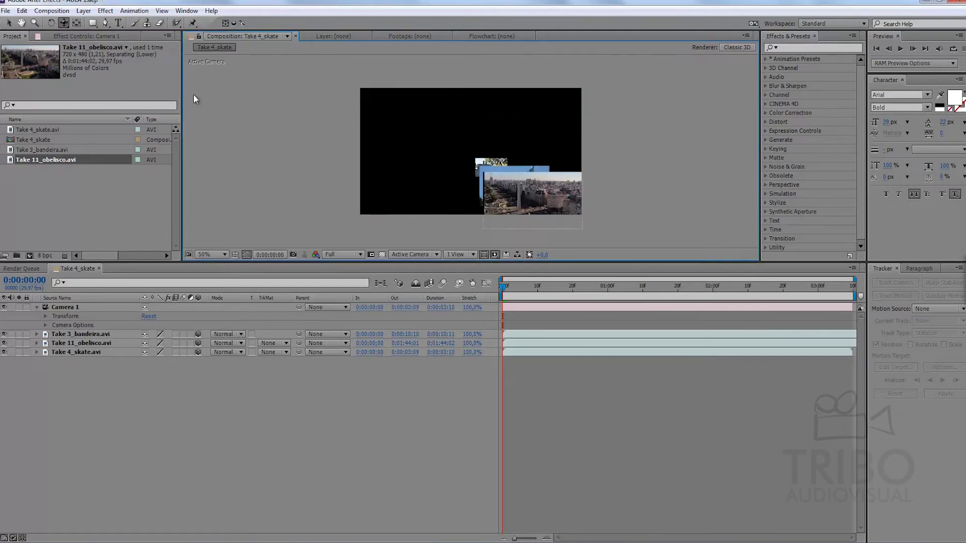
Orbit and re-track the camera so the three clips appear angled and staggered.
left_click_drag(64, 23, 101, 33)
mouse_move(551, 199)
left_mouse_down()
mouse_move(510, 199)
mouse_move(621, 191)
mouse_move(568, 203)
mouse_move(551, 195)
left_mouse_up()
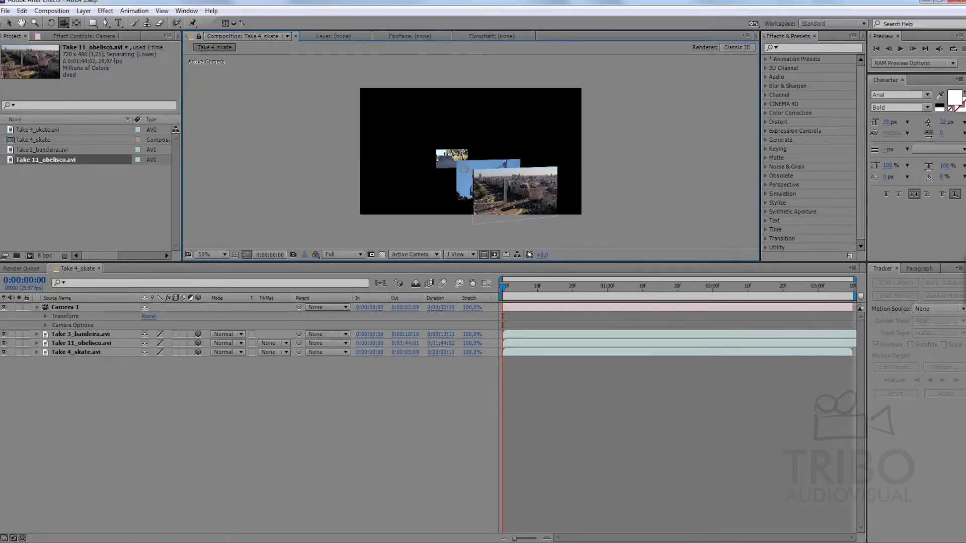
mouse_move(465, 169)
left_mouse_down()
mouse_move(473, 106)
mouse_move(459, 186)
left_mouse_up()
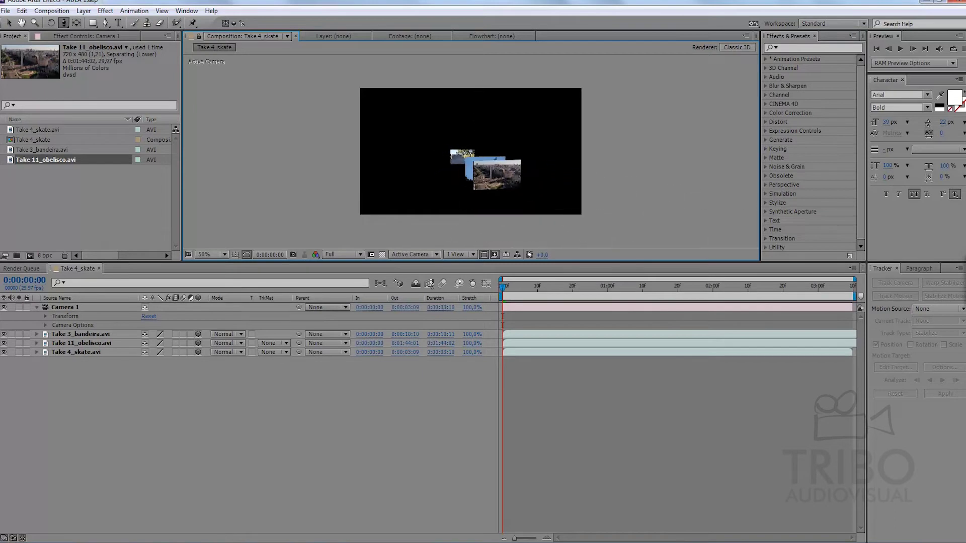
key("c")
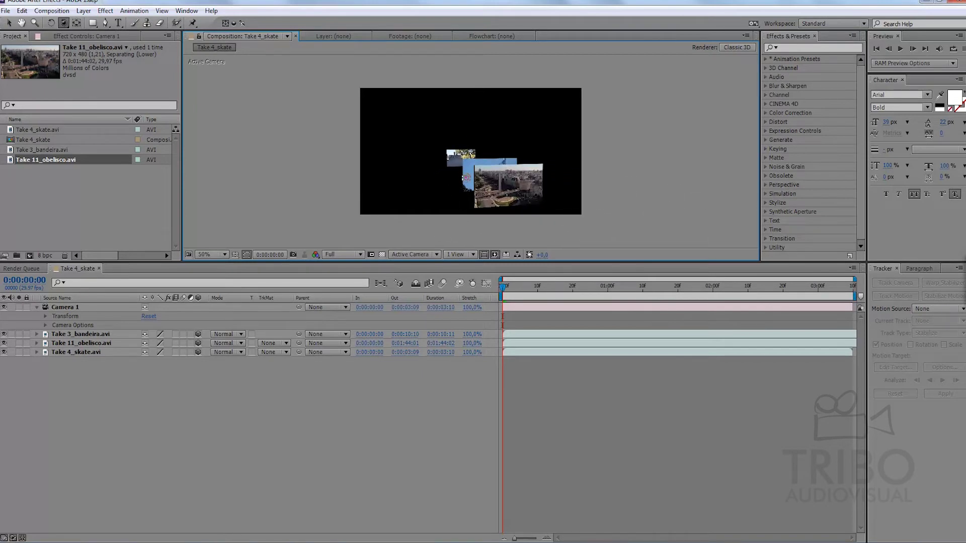
mouse_move(469, 179)
left_mouse_down()
mouse_move(389, 177)
mouse_move(434, 208)
mouse_move(441, 173)
mouse_move(478, 193)
left_mouse_up()
key("c")
key("c")
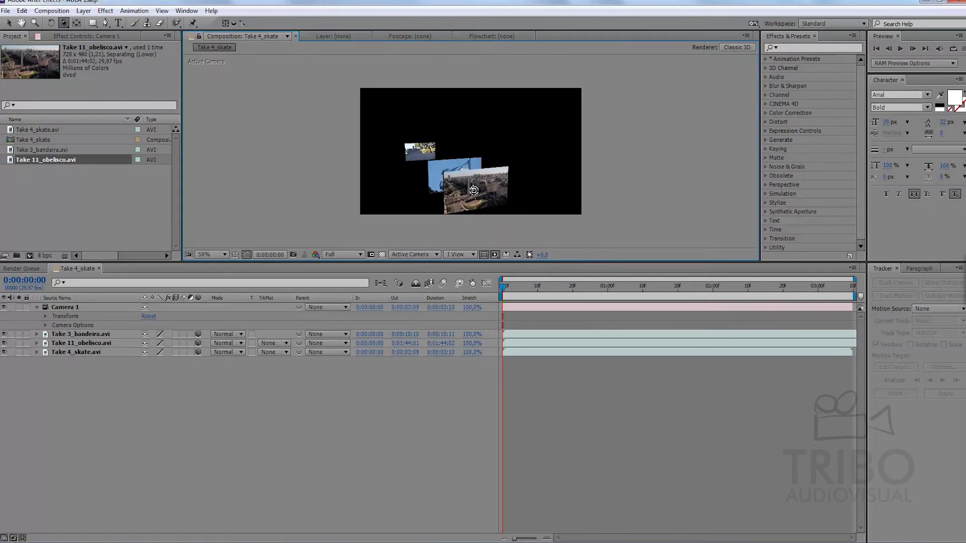
key("c")
left_click_drag(477, 193, 525, 156)
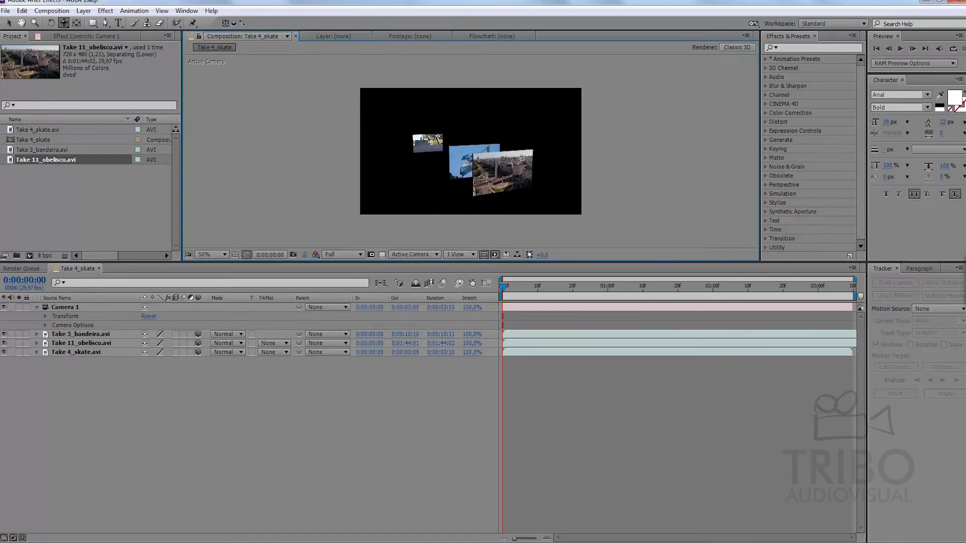
Add a 720×480 White Solid 1 as a 3D layer below Take 4_skate.avi.
right_click(547, 372)
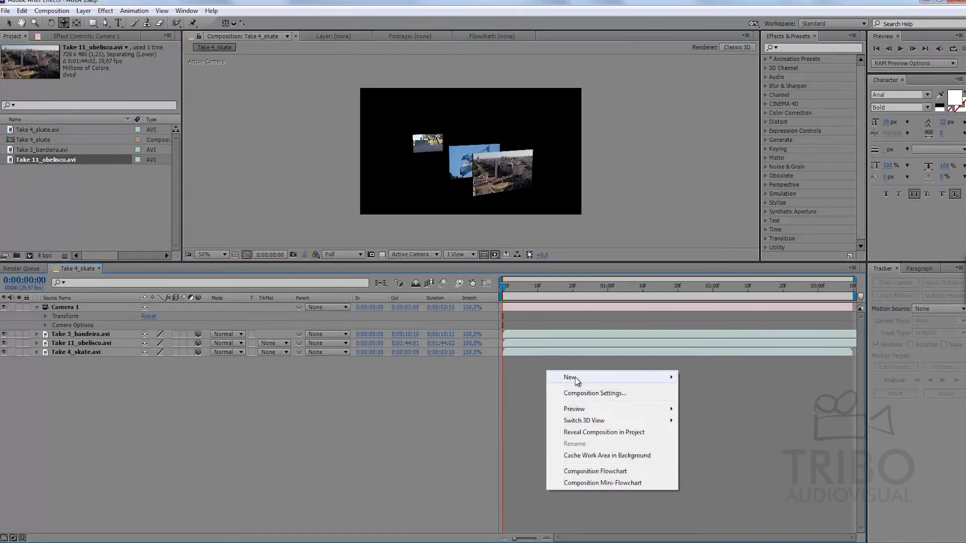
mouse_move(574, 377)
left_click(710, 405)
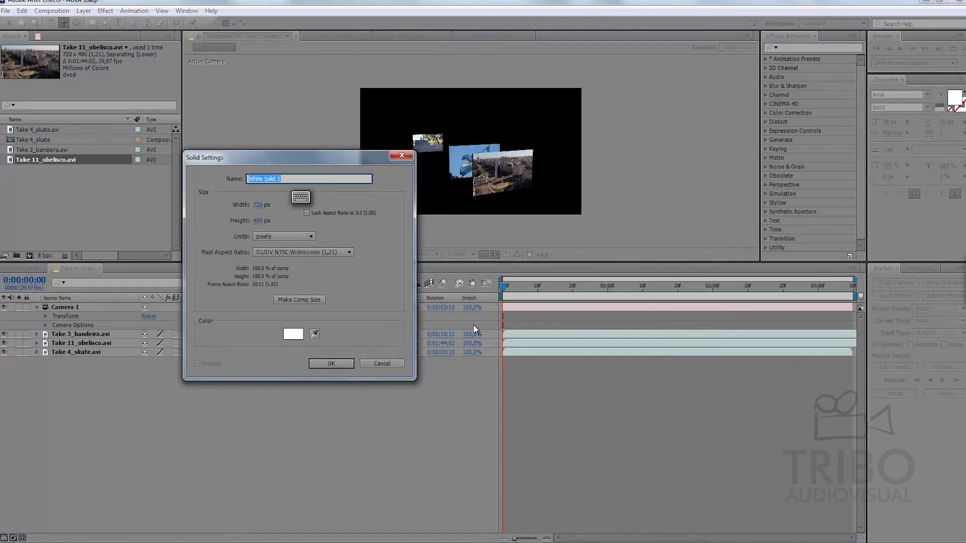
left_click(336, 363)
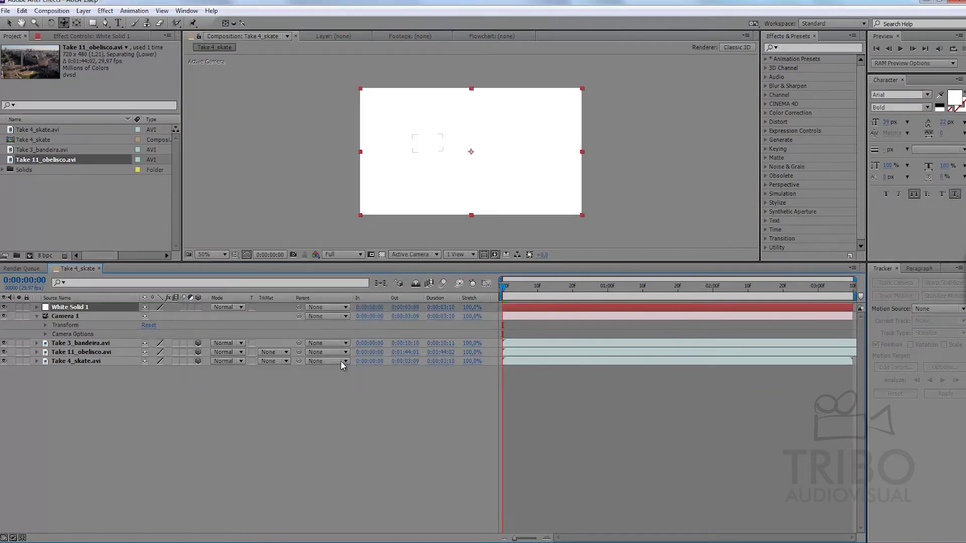
left_click(198, 306)
mouse_move(113, 312)
left_mouse_down()
mouse_move(170, 381)
mouse_move(90, 397)
left_mouse_up()
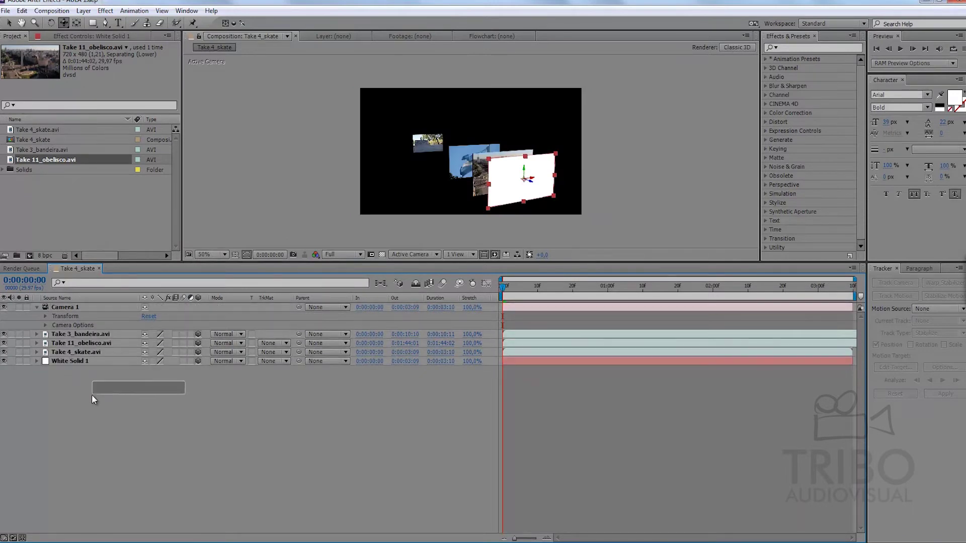
left_click(81, 361)
Set White Solid 1 to 90° X Rotation and 0° Y Rotation so it lies flat.
key("r")
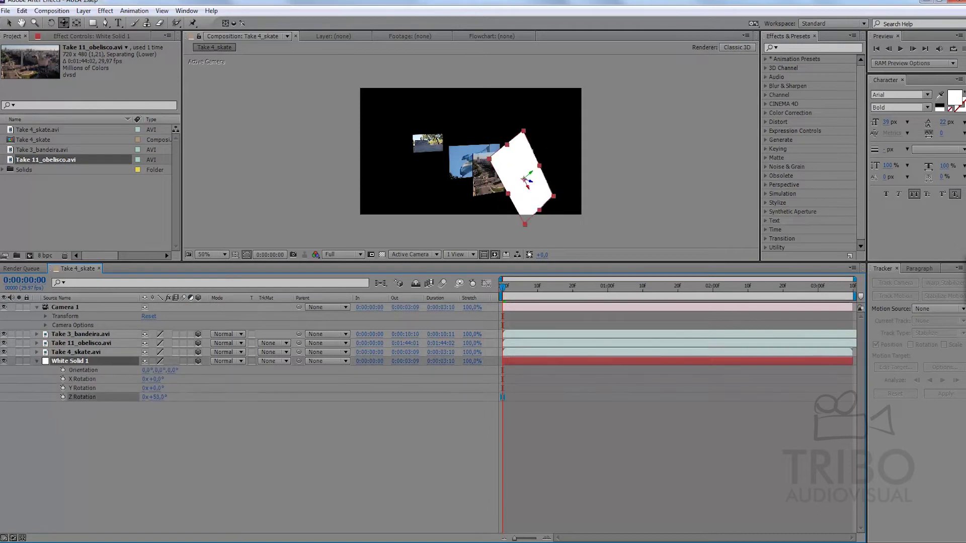
left_click_drag(152, 387, 193, 375)
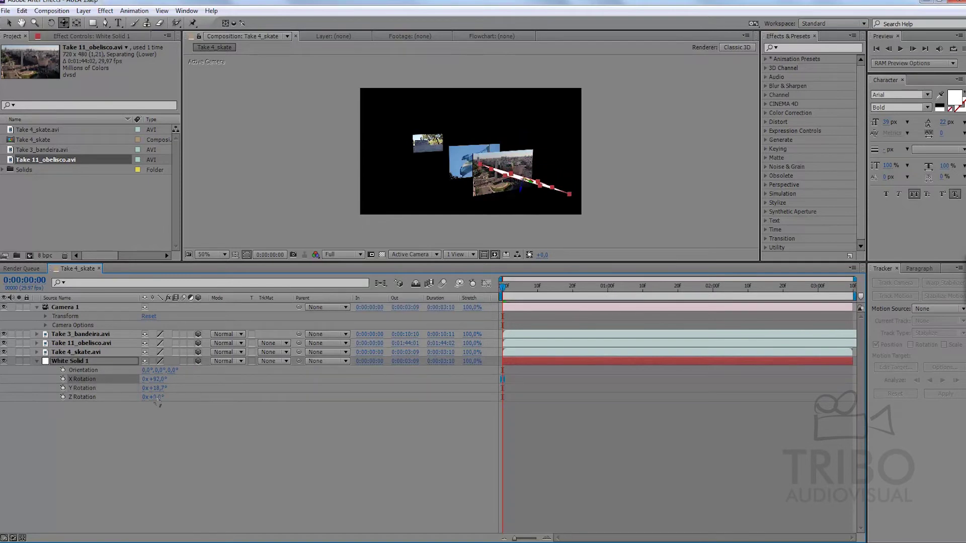
left_click(159, 388)
type("0")
key("Return")
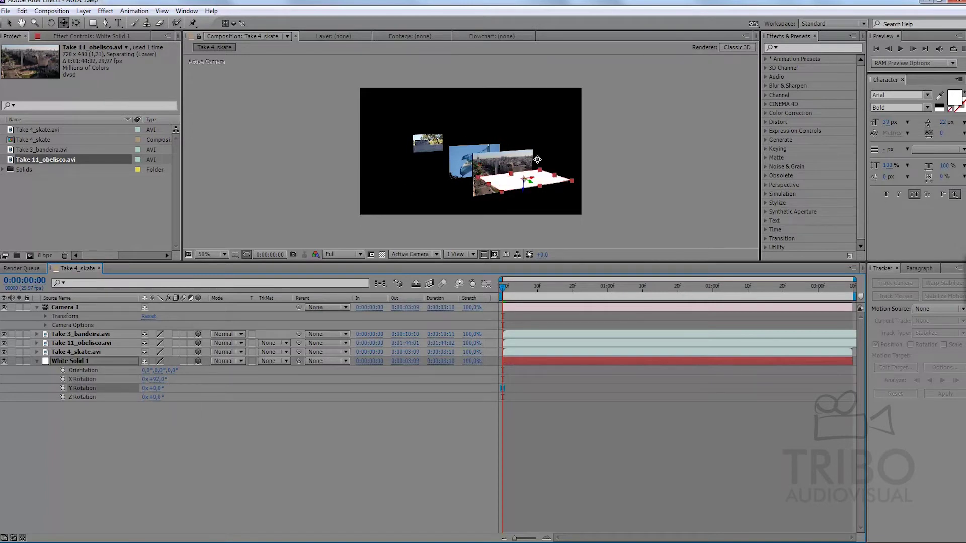
key("s")
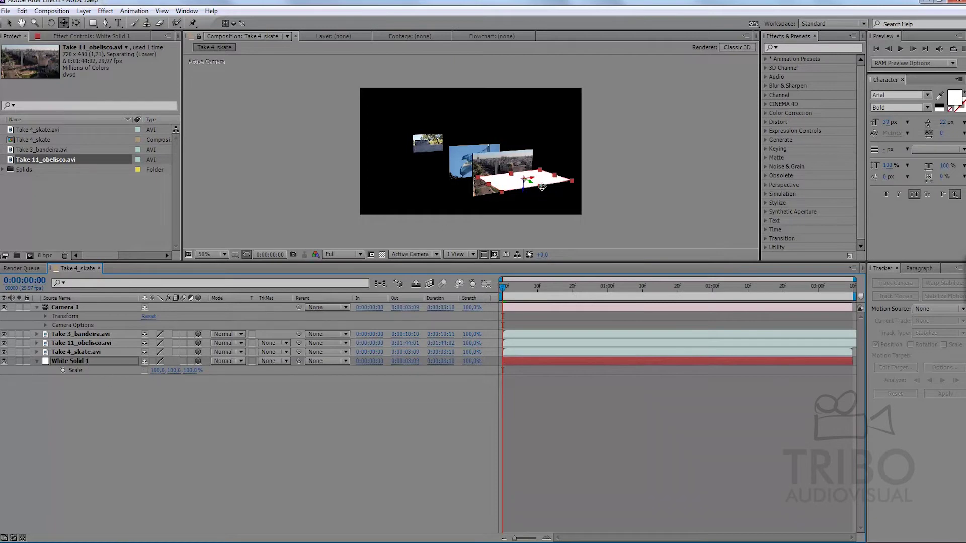
Stretch the white floor longer and wider, then tilt and lower it beneath the clips.
left_click(9, 23)
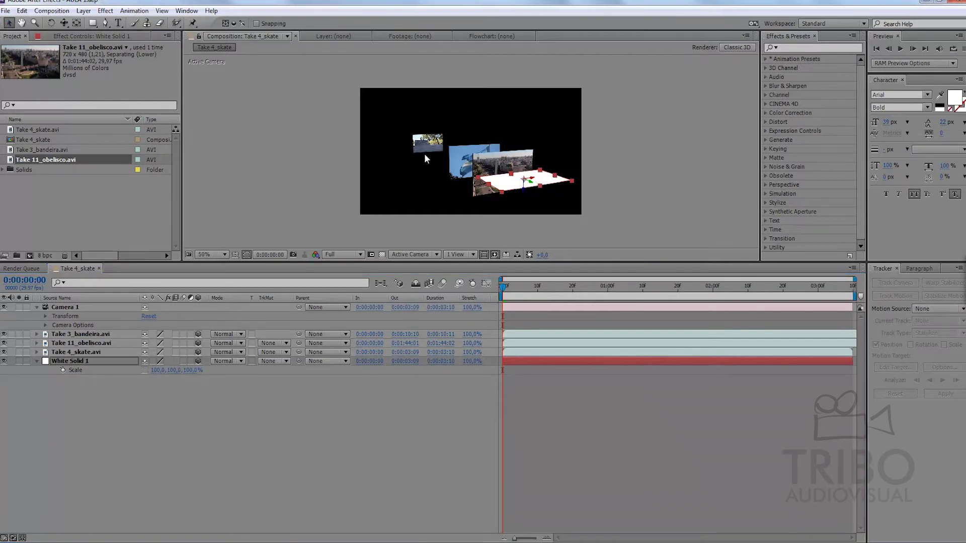
left_click_drag(540, 185, 641, 247)
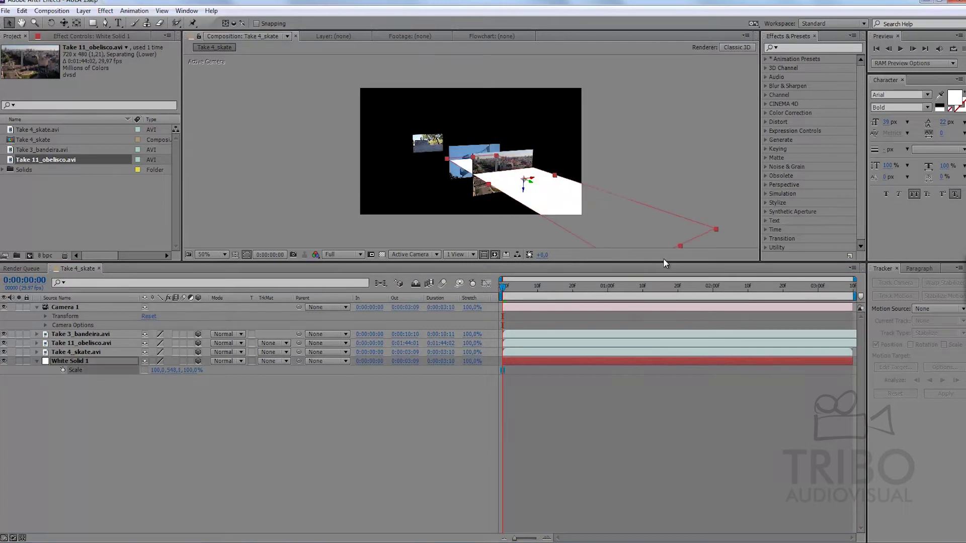
left_click_drag(489, 185, 424, 206)
key("F2")
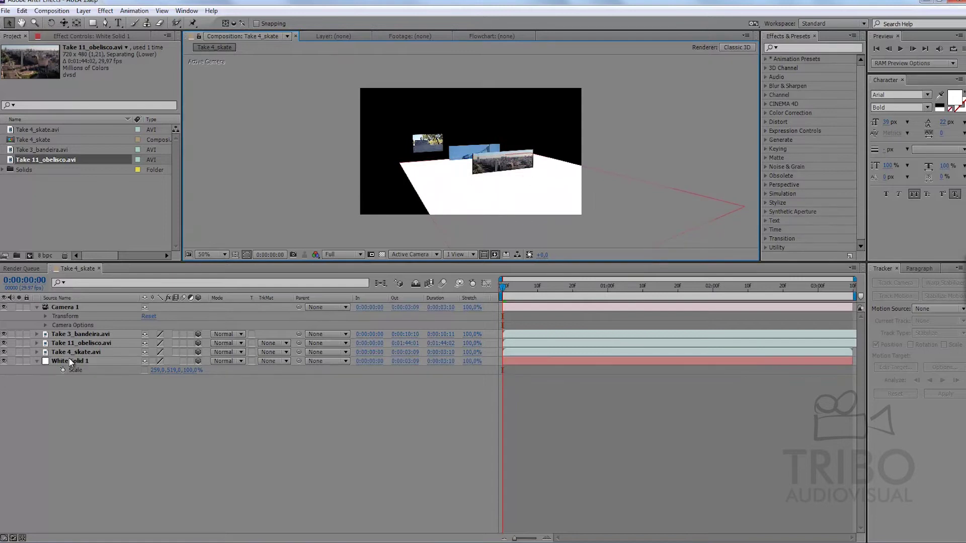
left_click(70, 360)
left_click_drag(535, 187, 372, 135)
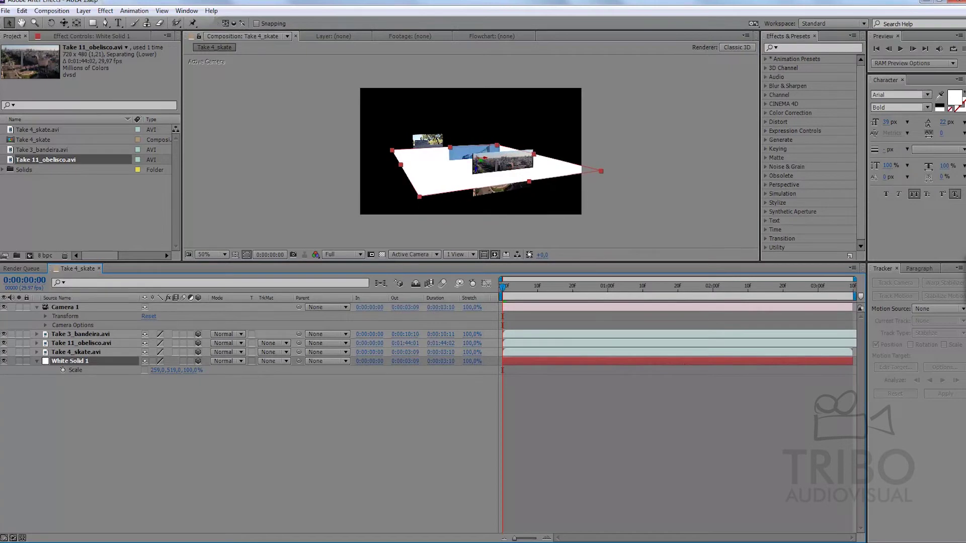
left_click_drag(478, 174, 465, 192)
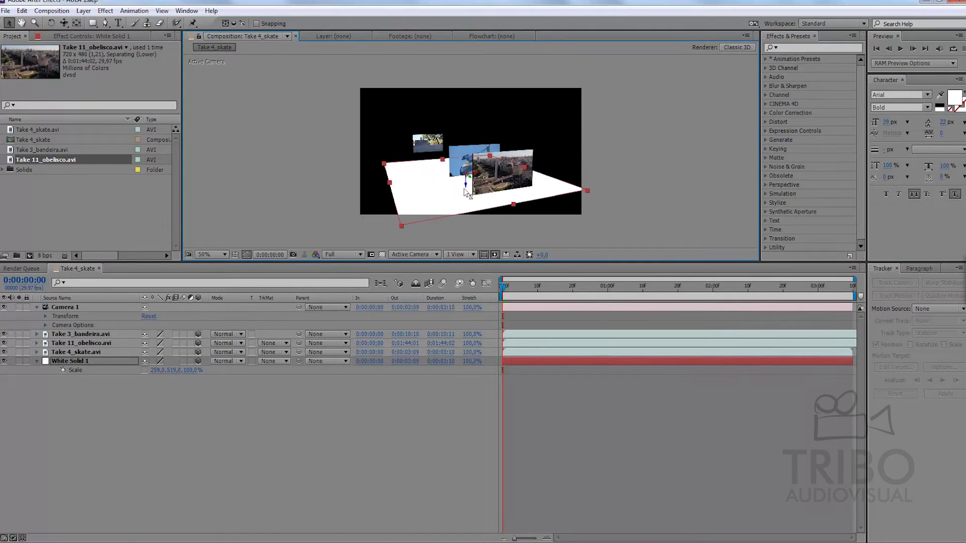
Stretch the floor to the horizon at about 640.5 × 4236% scale.
double_click(443, 164)
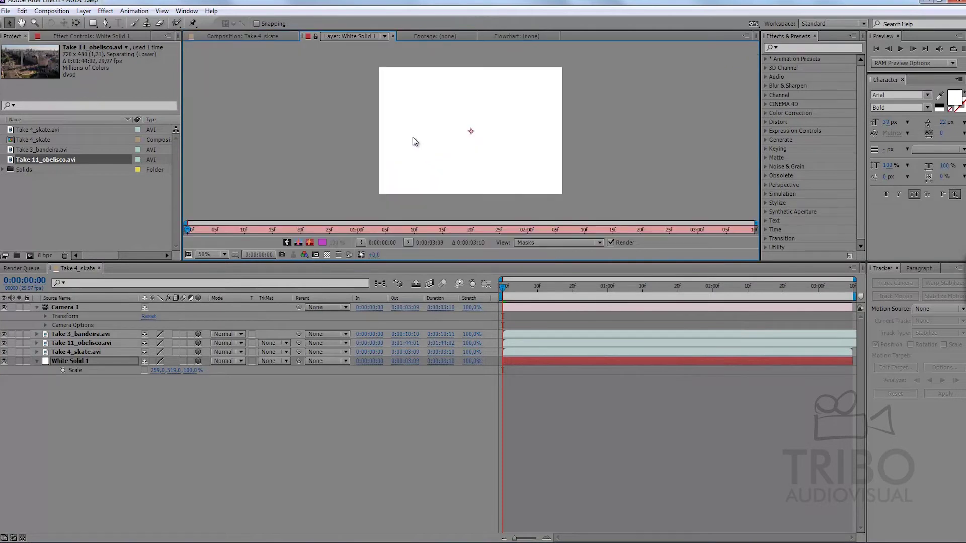
left_click(262, 36)
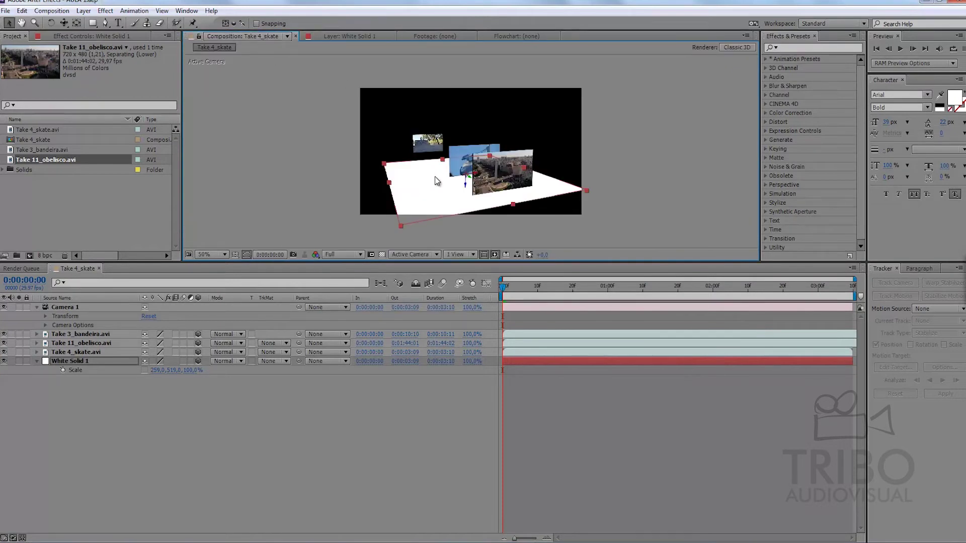
mouse_move(444, 164)
left_mouse_down()
mouse_move(385, 138)
mouse_move(406, 140)
mouse_move(388, 149)
left_mouse_up()
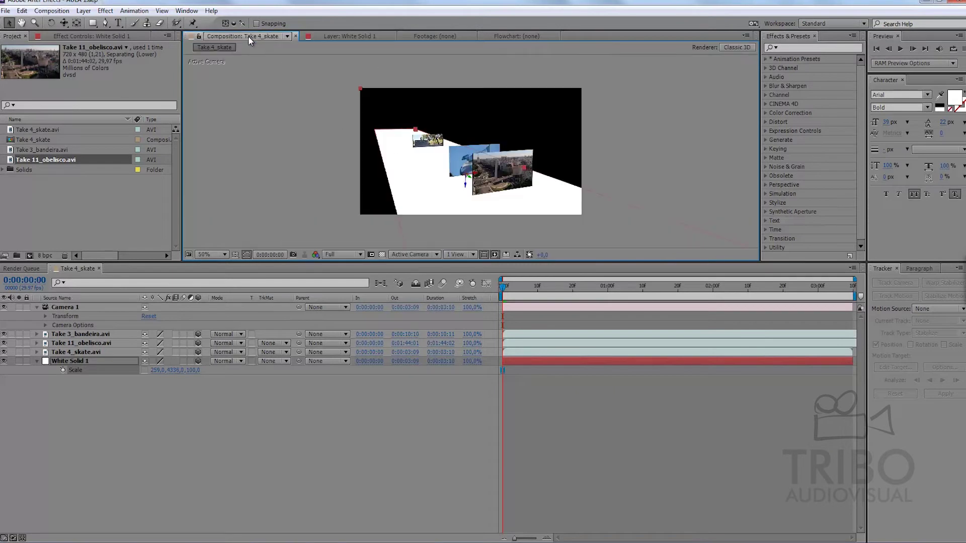
left_click_drag(527, 165, 555, 158)
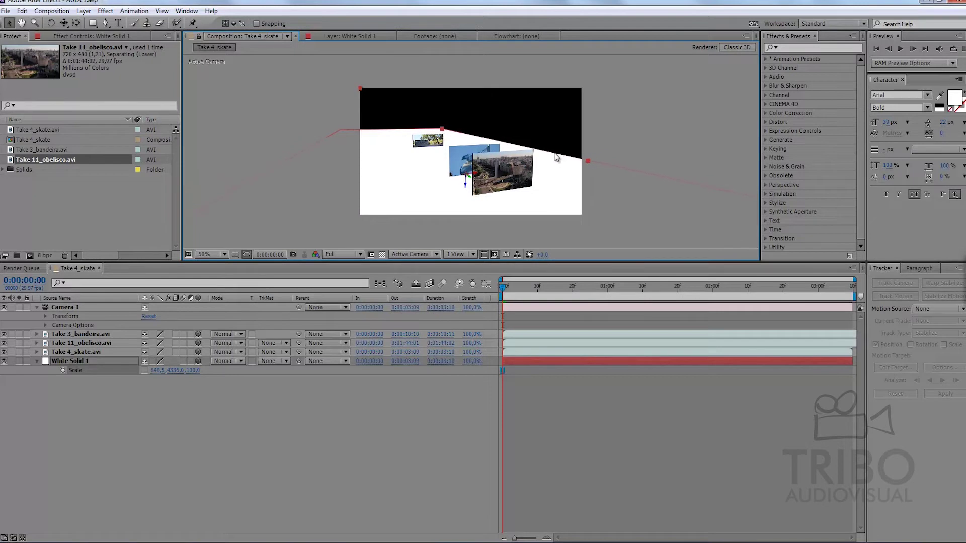
left_click(586, 404)
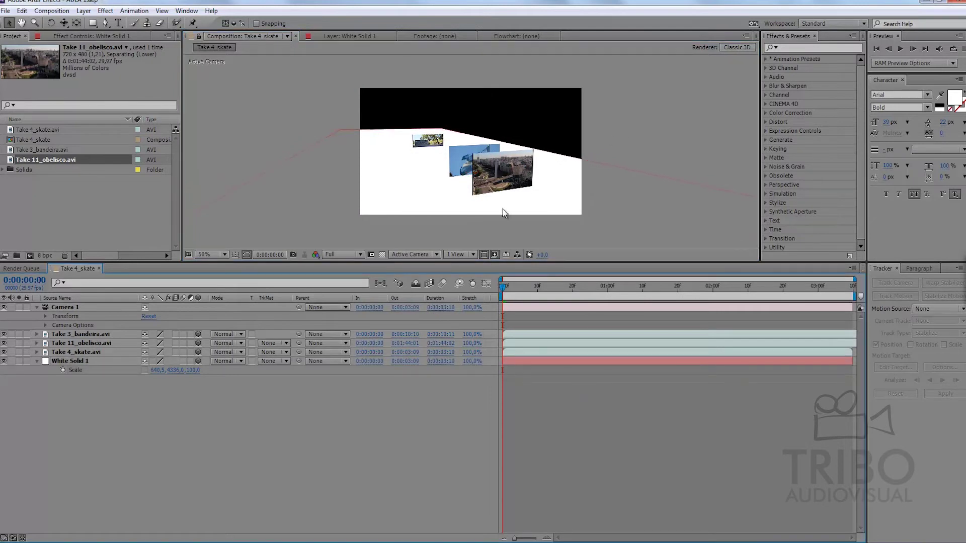
Collapse the open layer properties, then keyframe Camera 1's Point of Interest and Position at 0:00:00:00.
left_click(36, 307)
left_click(36, 343)
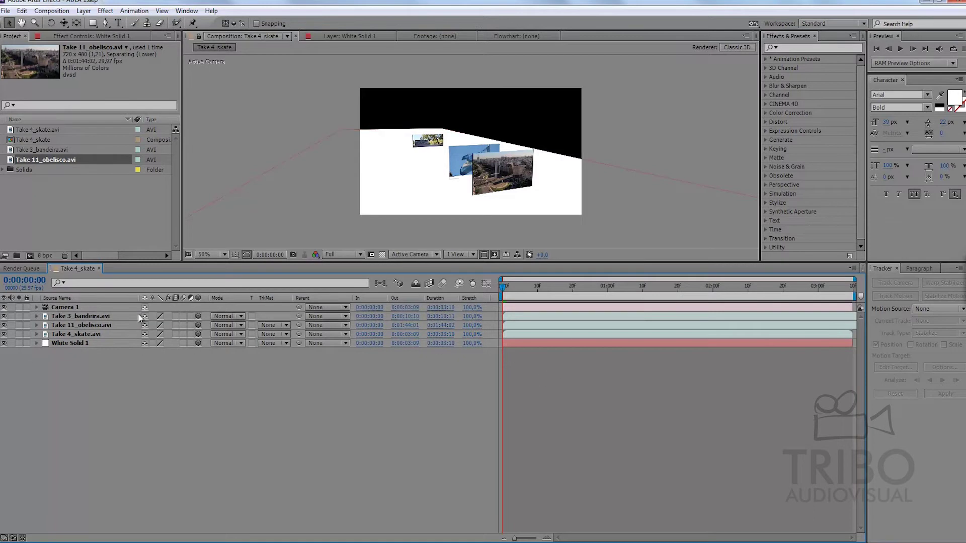
left_click(80, 305)
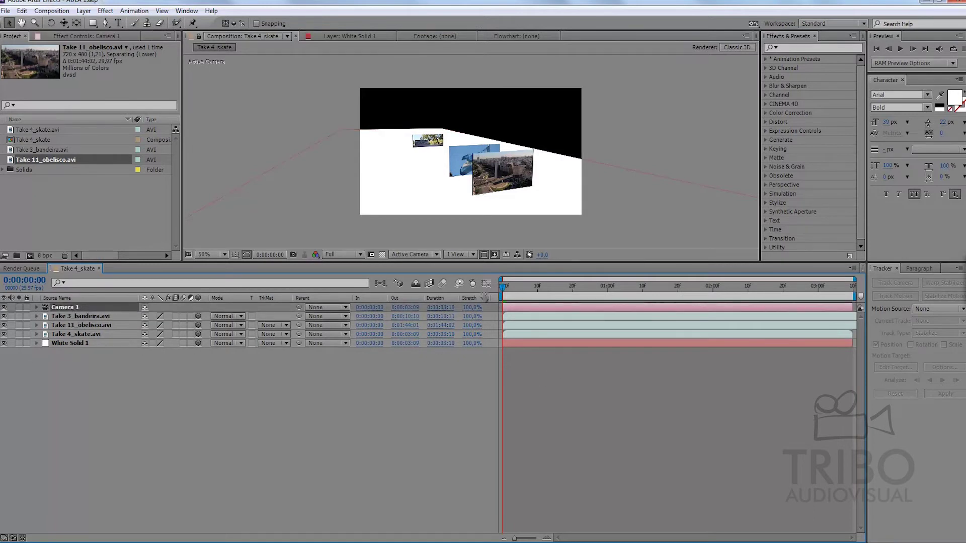
left_click(36, 308)
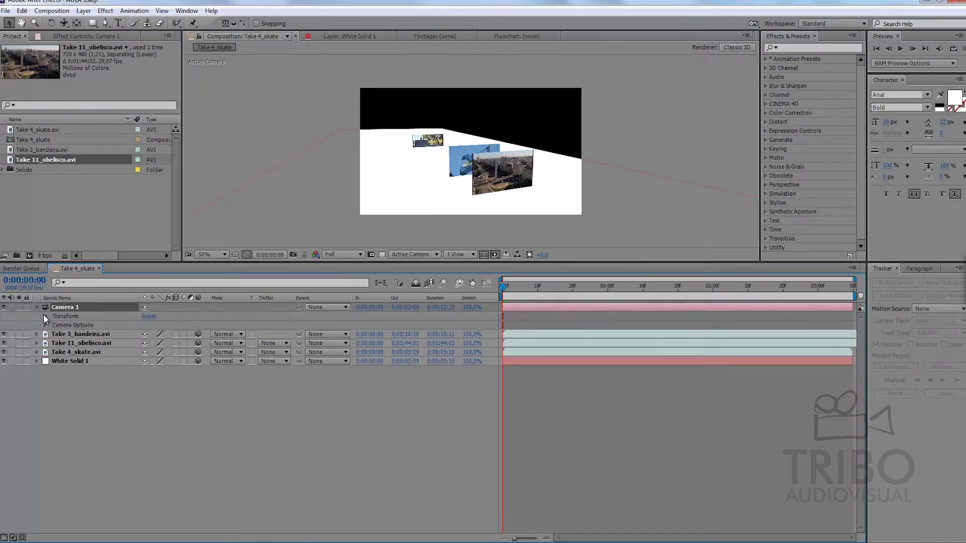
left_click(45, 316)
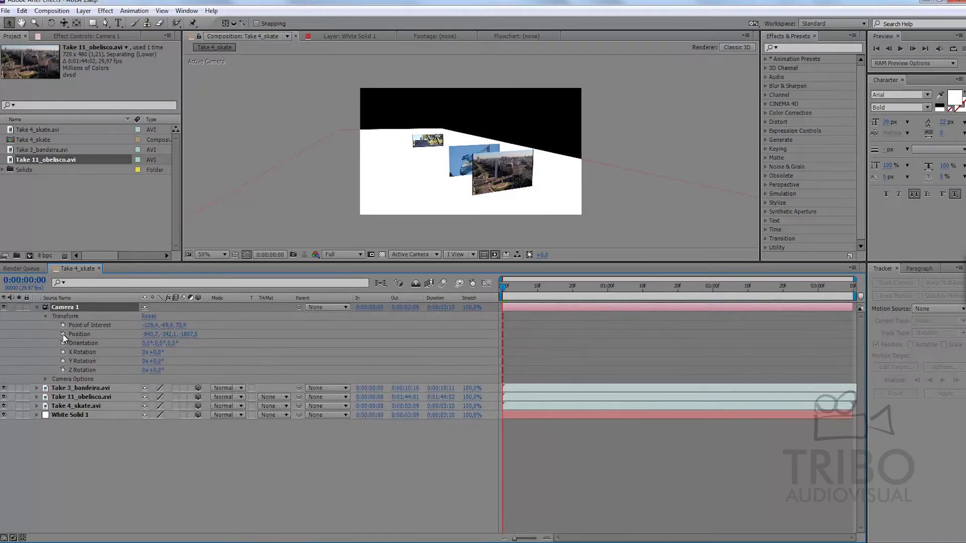
left_click(63, 325)
left_click(63, 334)
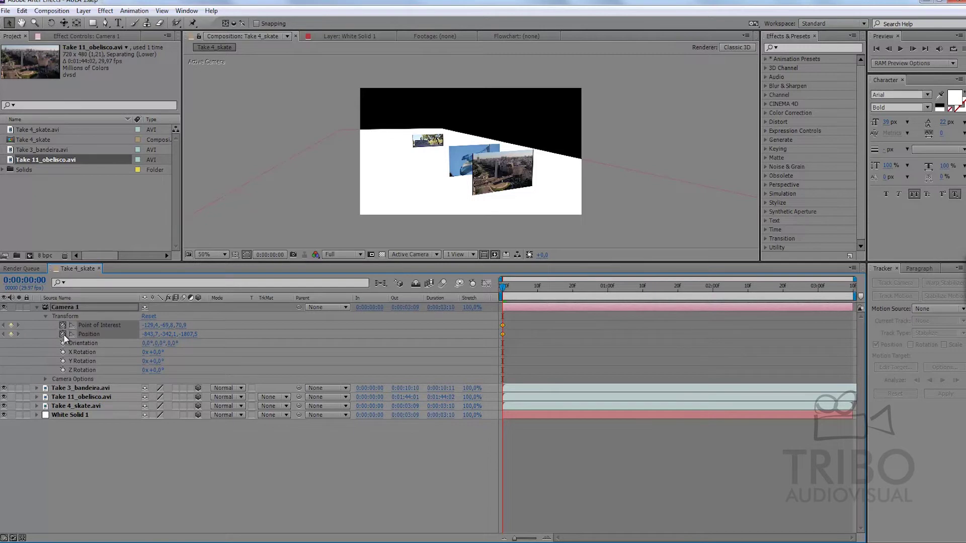
At 0:00:01:06, move Camera 1 closer to the clips and key its Point of Interest.
left_click_drag(503, 286, 632, 286)
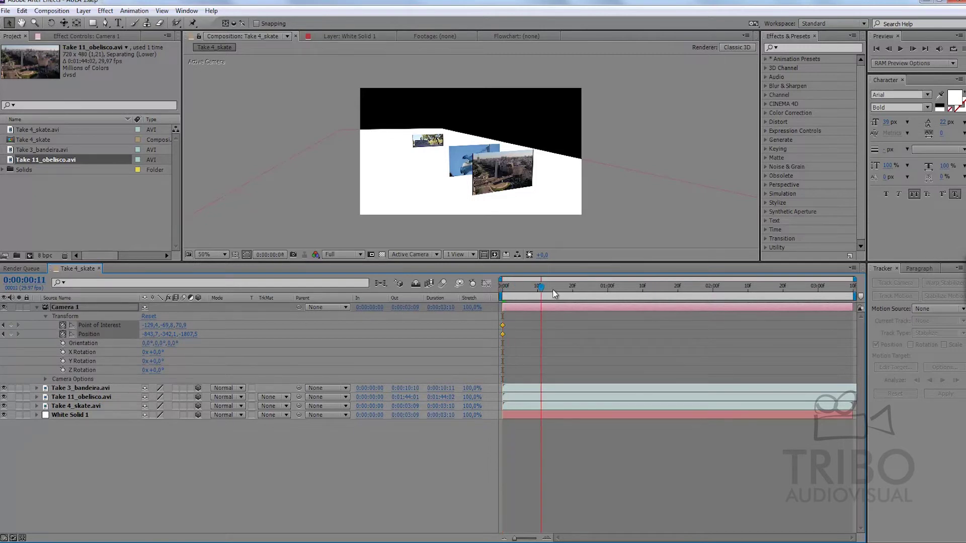
left_click_drag(549, 286, 628, 286)
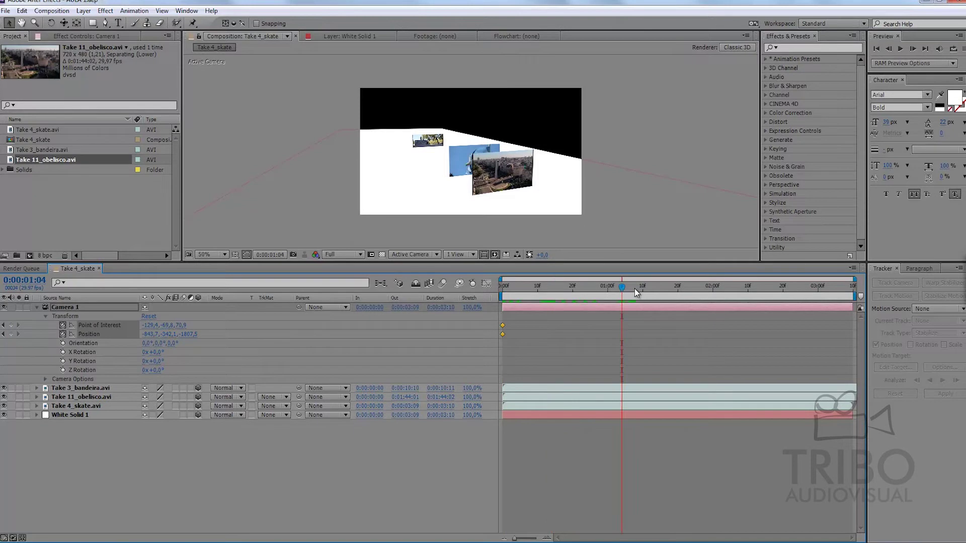
key("c")
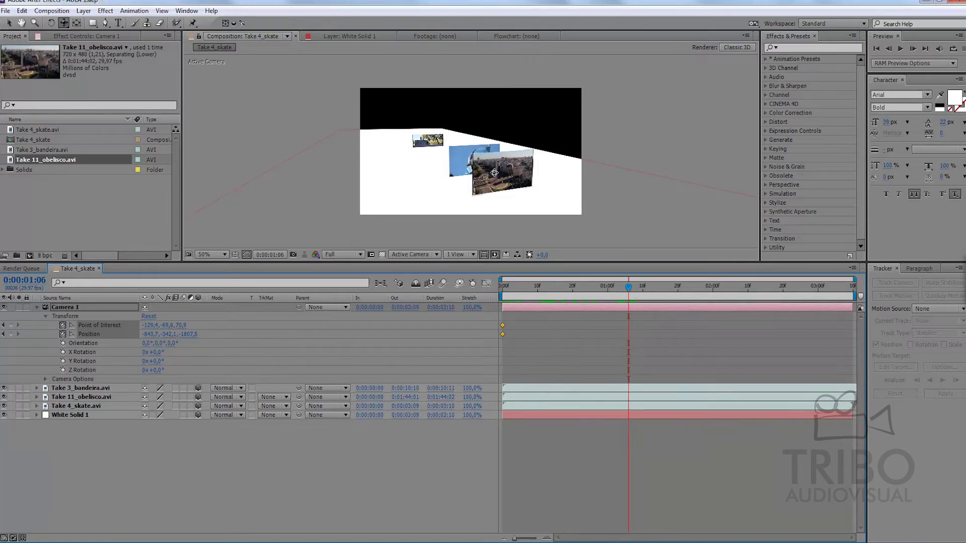
left_click_drag(486, 197, 493, 154)
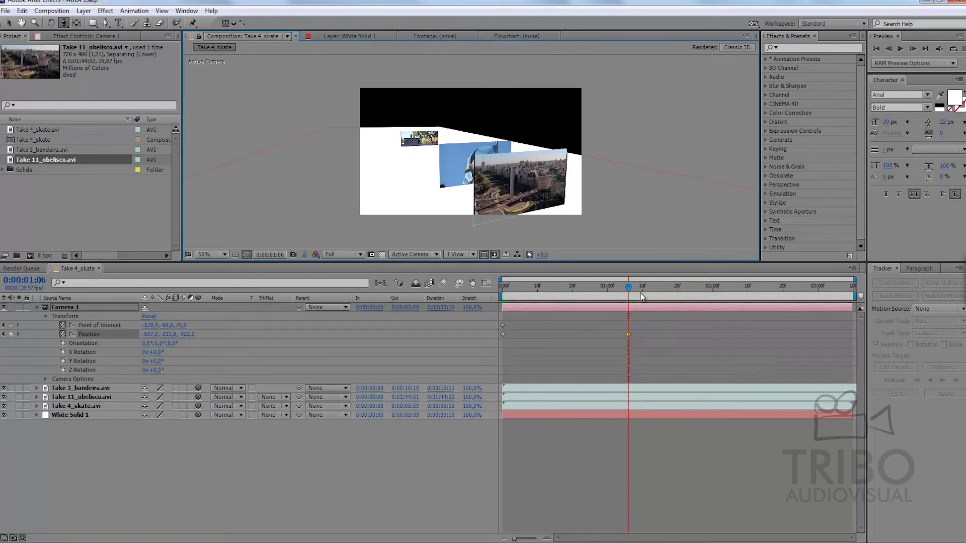
left_click(11, 325)
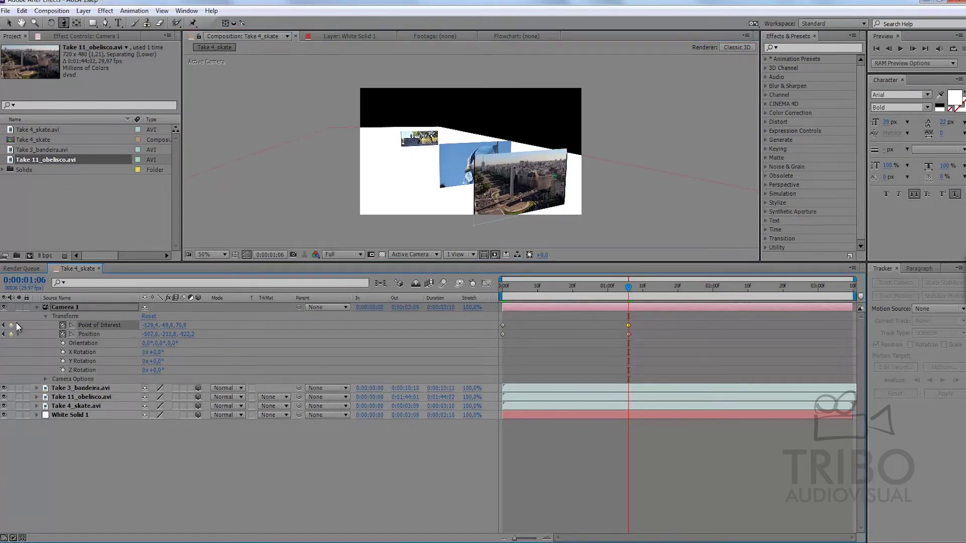
At 0:00:02:07, orbit and pan Camera 1 to view the clips from the other side.
left_click_drag(642, 294, 753, 287)
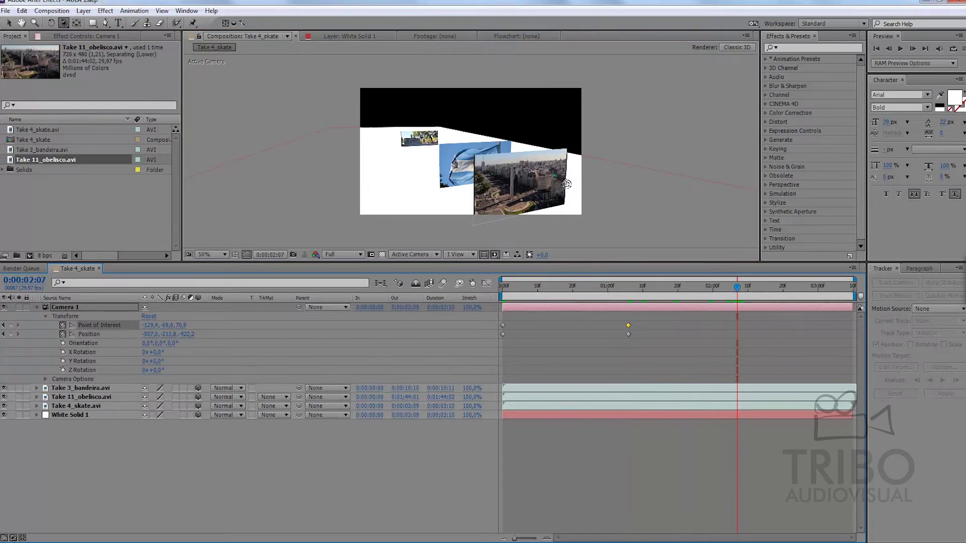
left_click_drag(568, 184, 544, 175)
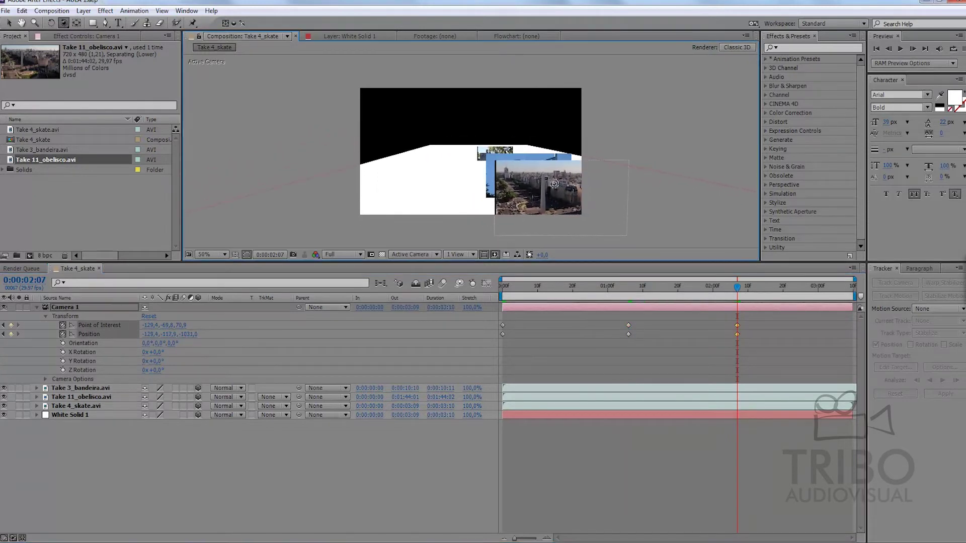
mouse_move(562, 177)
left_mouse_down()
mouse_move(269, 160)
mouse_move(291, 109)
left_mouse_up()
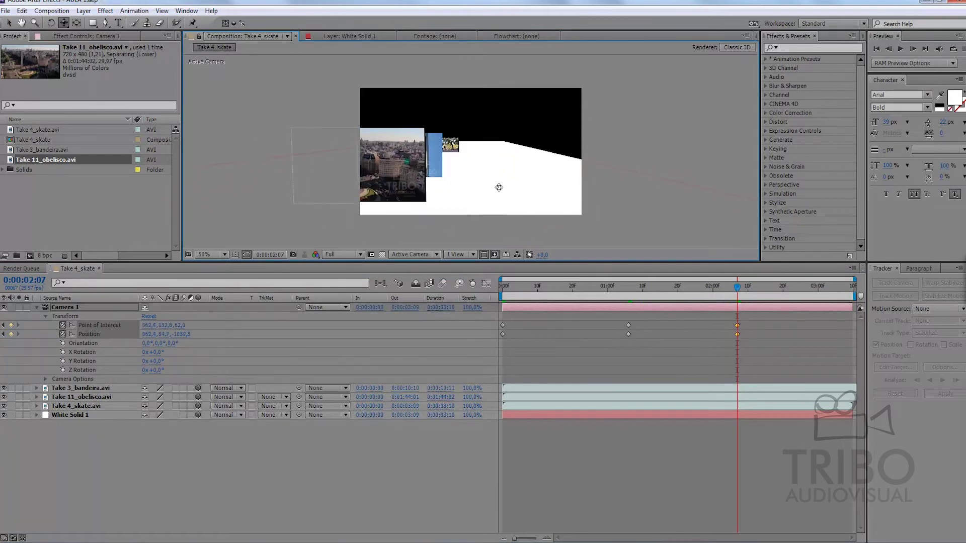
mouse_move(486, 160)
left_mouse_down()
mouse_move(483, 147)
mouse_move(483, 192)
mouse_move(485, 174)
mouse_move(498, 202)
left_mouse_up()
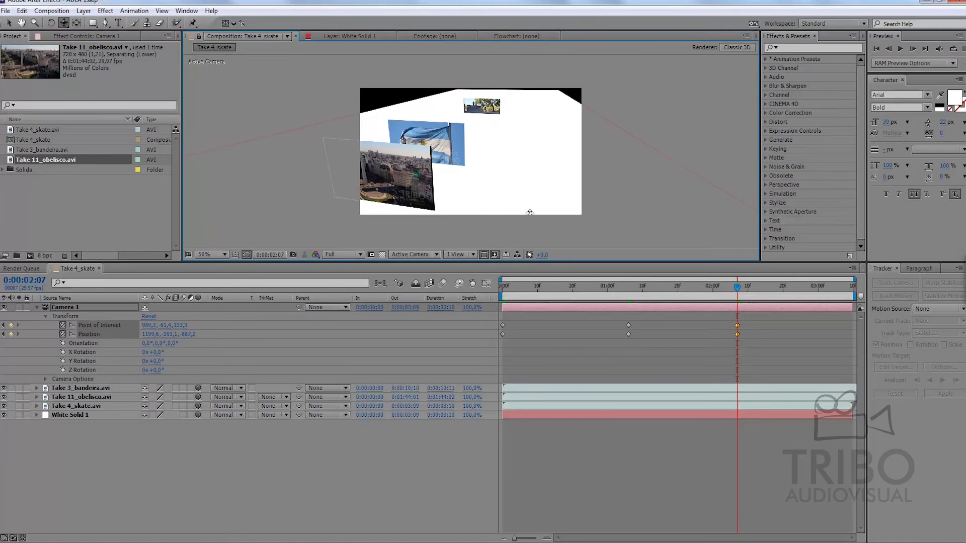
Trim Take 4_skate to the work area ending at 0:00:02:07, then preview the camera fly-through.
key("n")
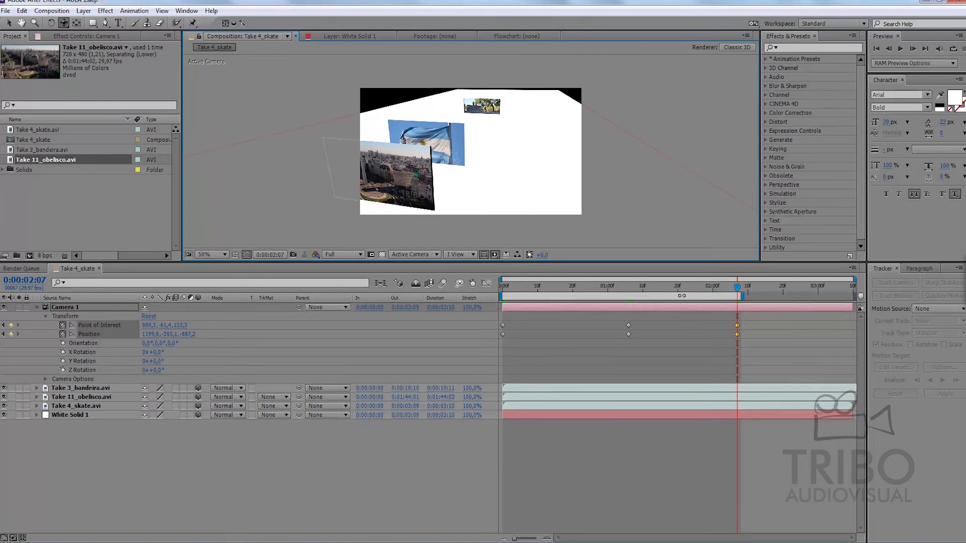
right_click(681, 295)
left_click(710, 325)
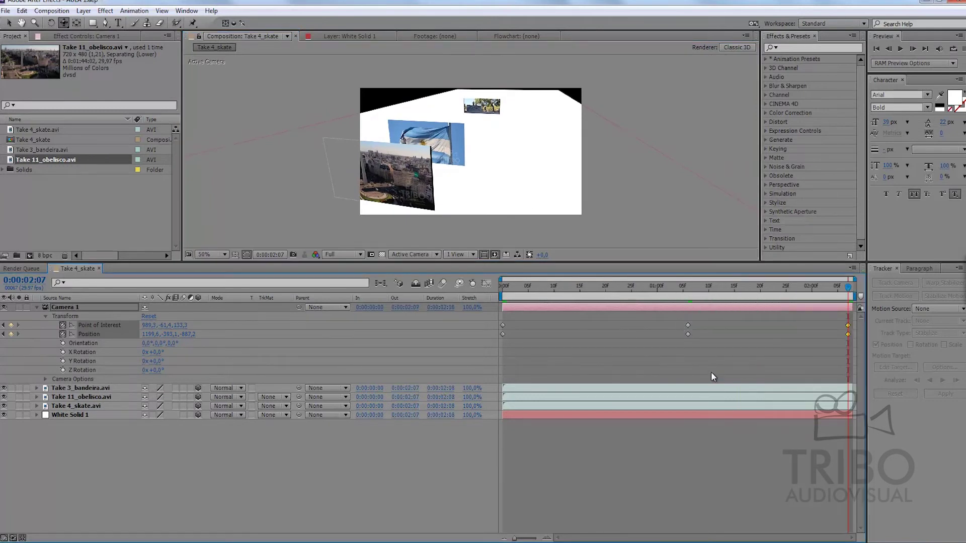
key("space")
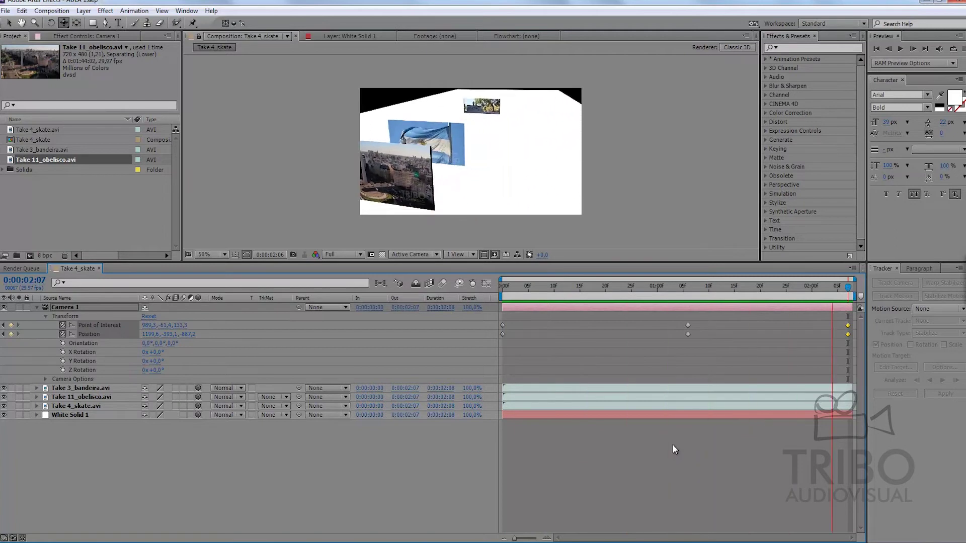
key("space")
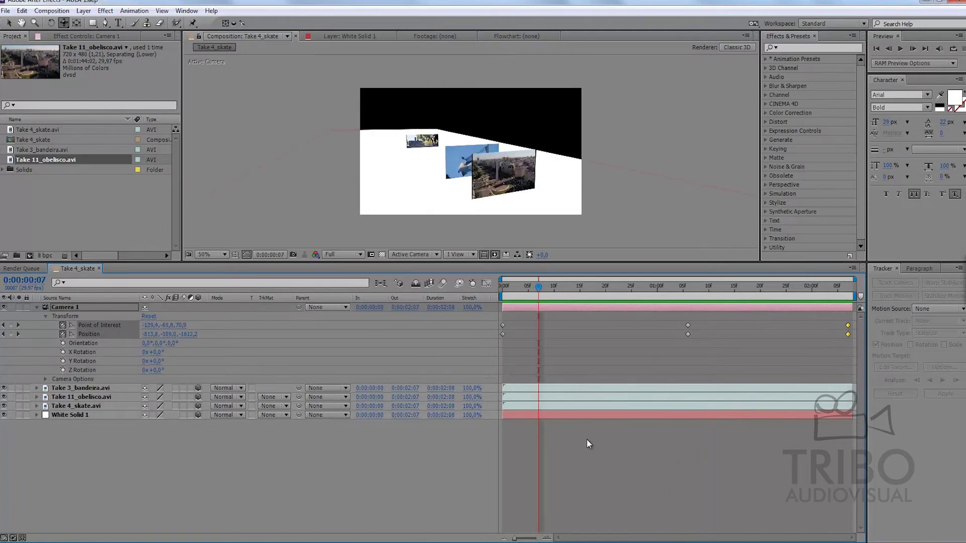
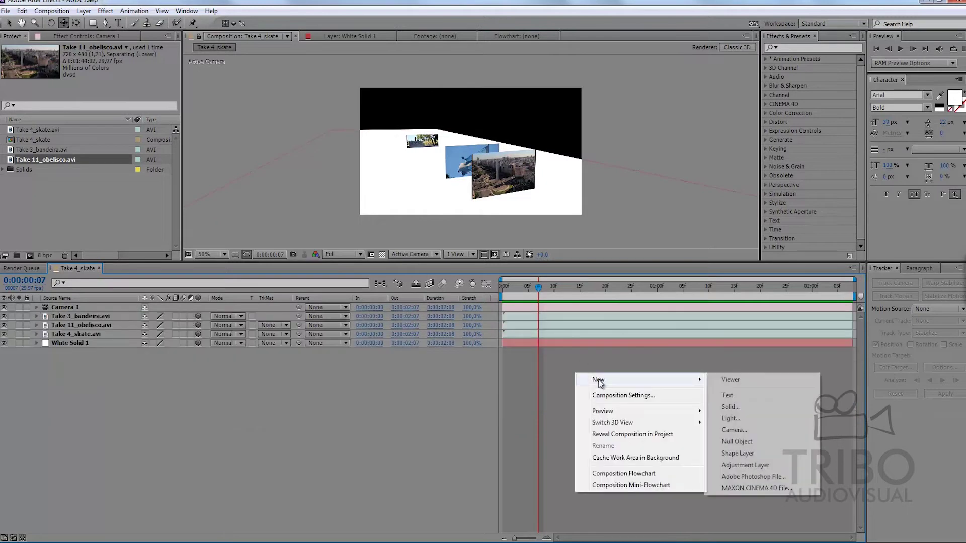
Create Light 1, a white spot light, through New > Light and confirm its settings.
left_click(735, 419)
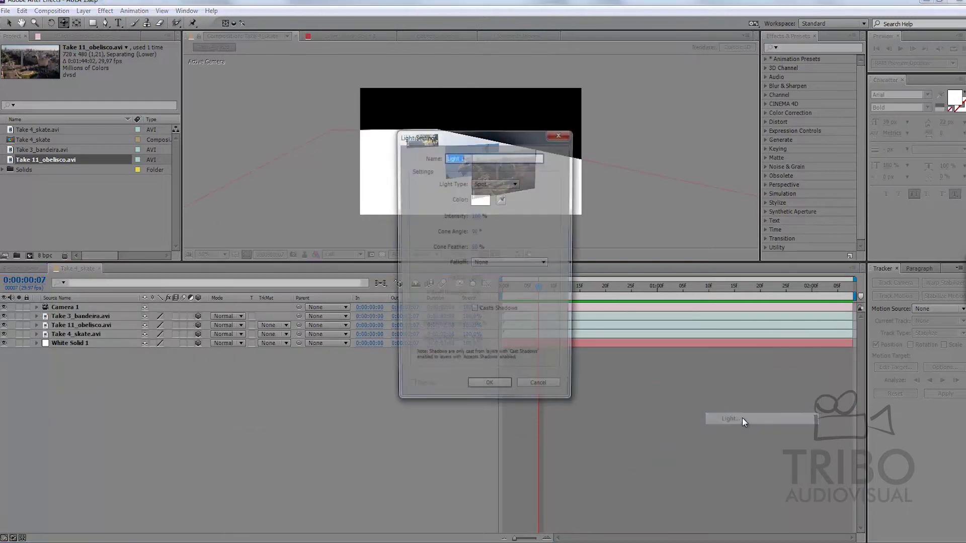
left_click(481, 198)
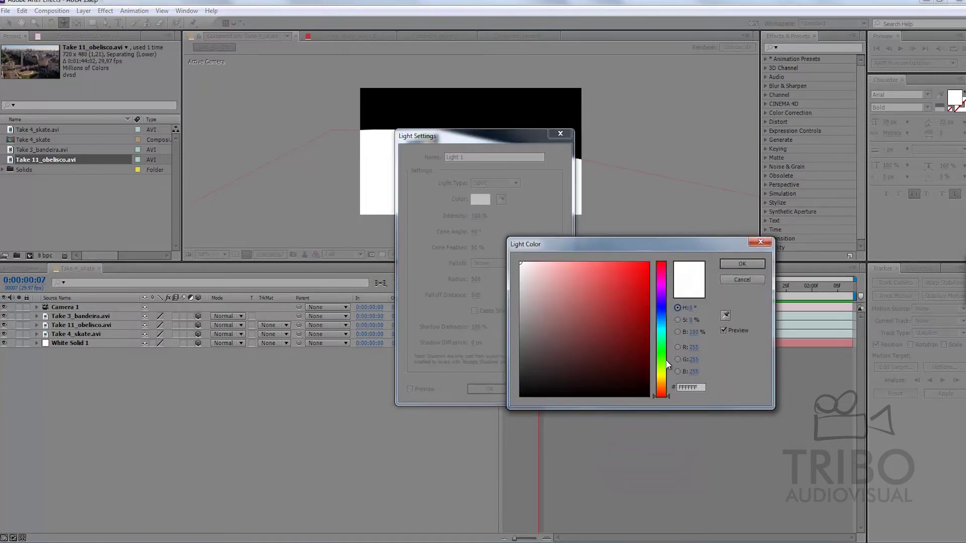
left_click(742, 265)
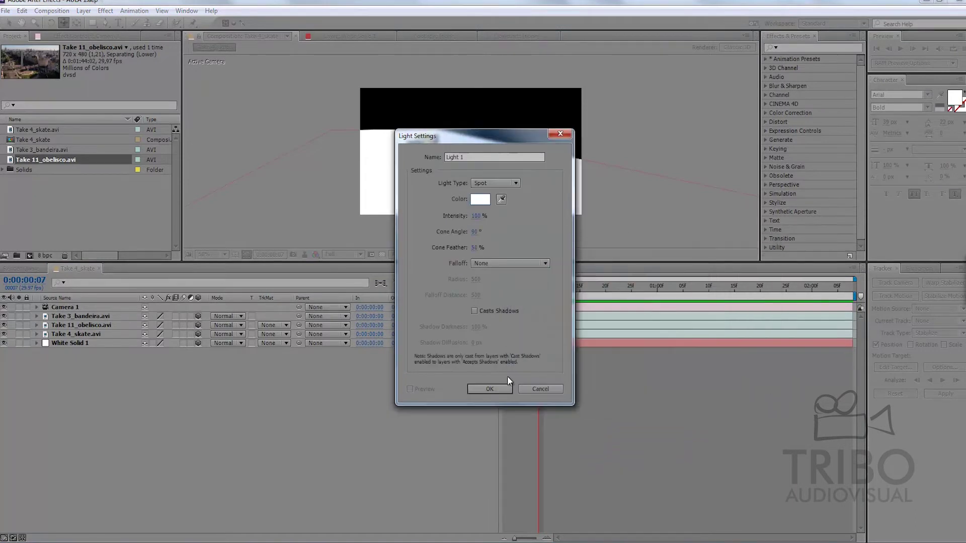
left_click(497, 391)
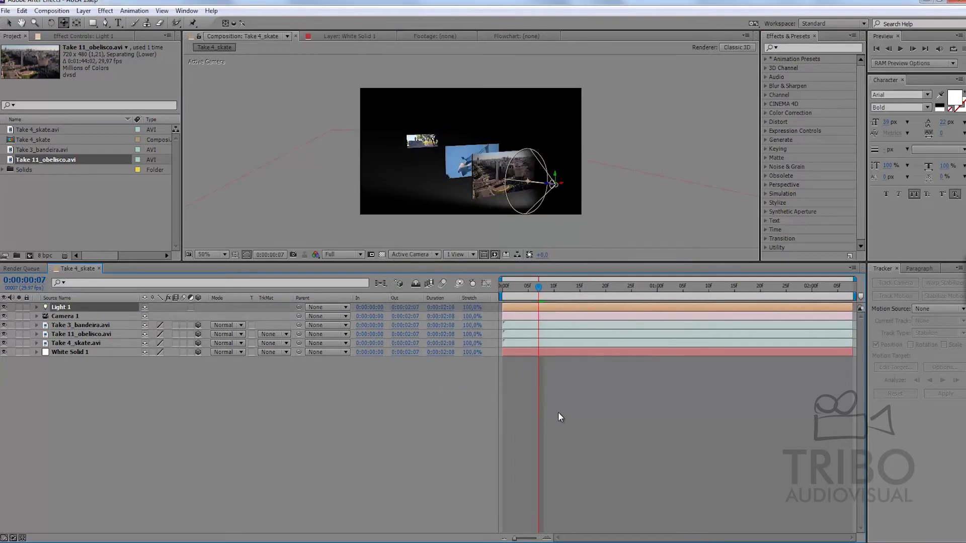
Drag Light 1 to a new position in the Composition viewer, then deselect all layers.
left_click(9, 24)
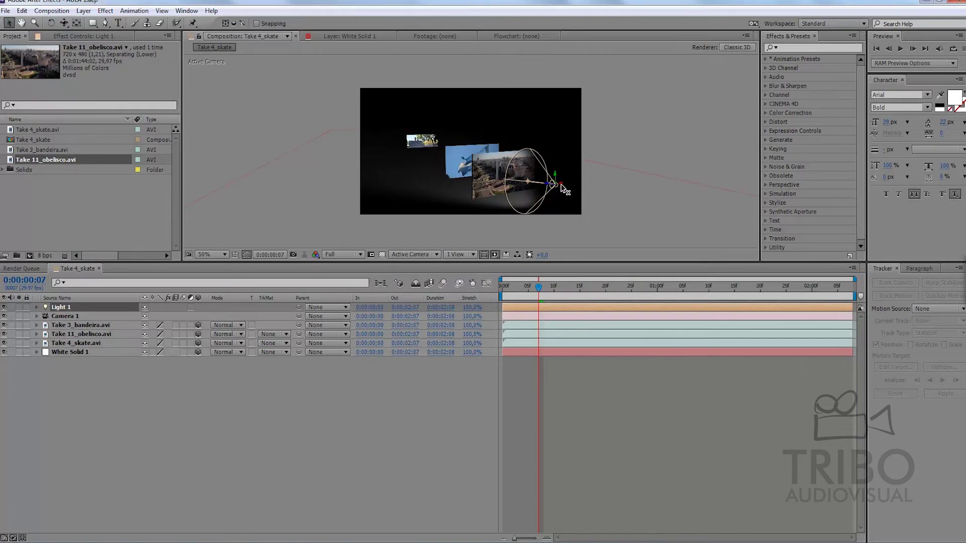
mouse_move(572, 189)
left_mouse_down()
mouse_move(528, 199)
mouse_move(616, 197)
mouse_move(603, 124)
left_mouse_up()
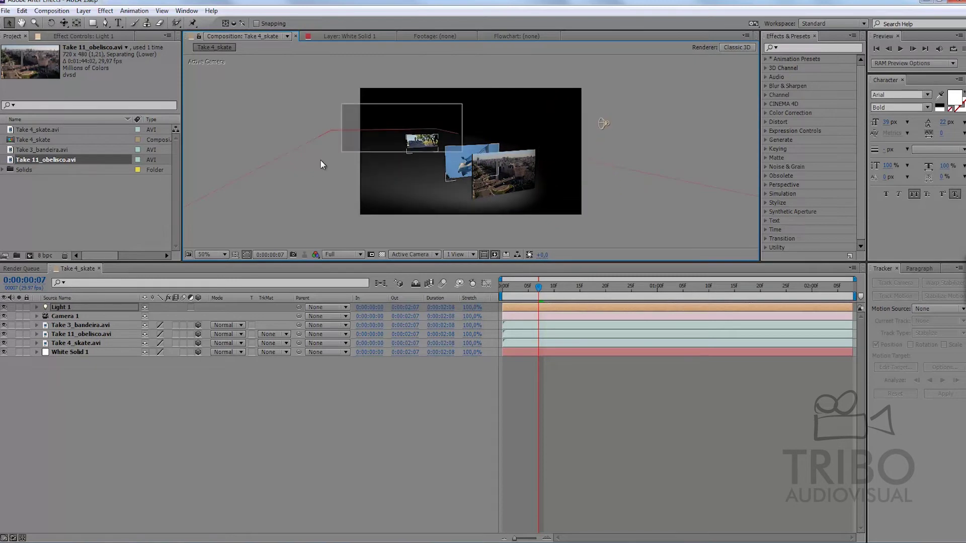
left_click_drag(382, 139, 498, 181)
left_click(590, 424)
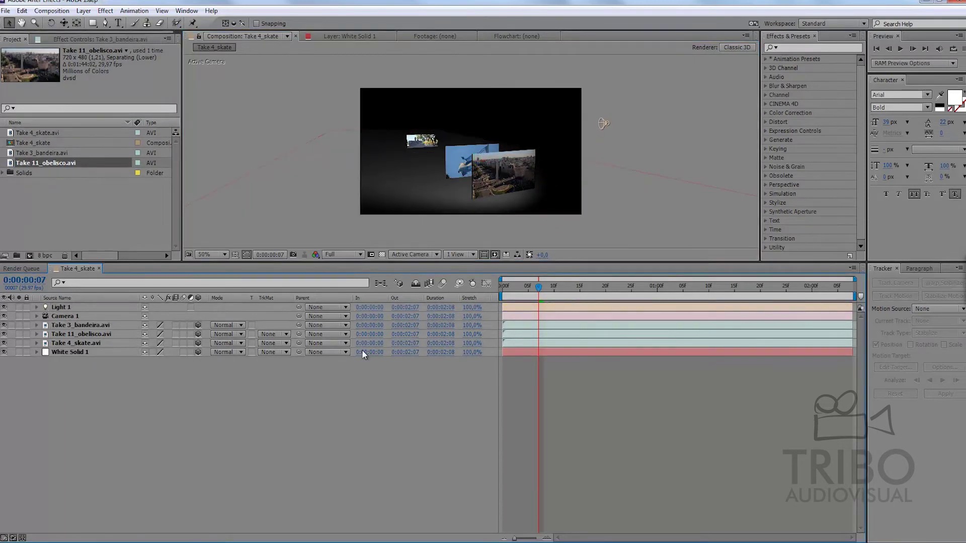
Tilt Light 1 to an X Rotation of -23° and expand its properties.
left_click(62, 307)
key("r")
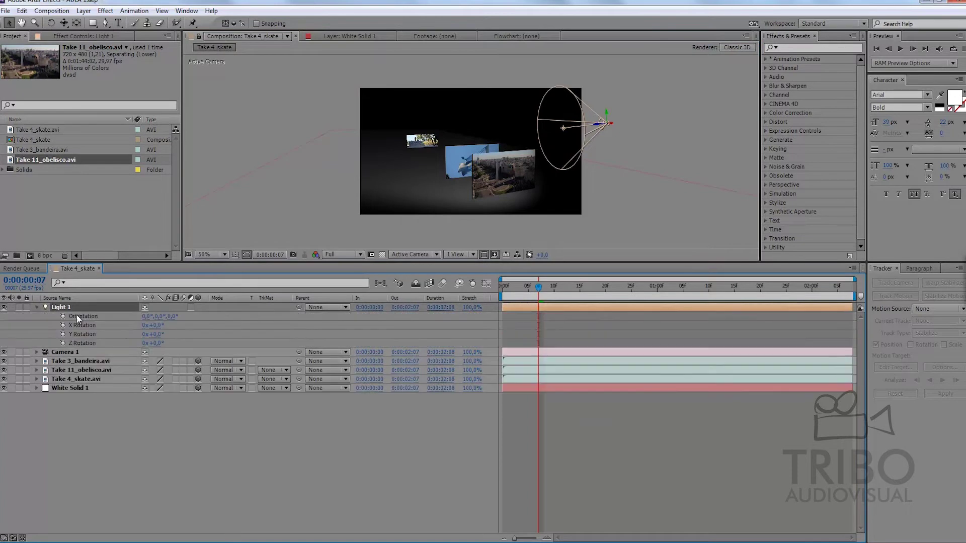
left_click_drag(151, 325, 148, 325)
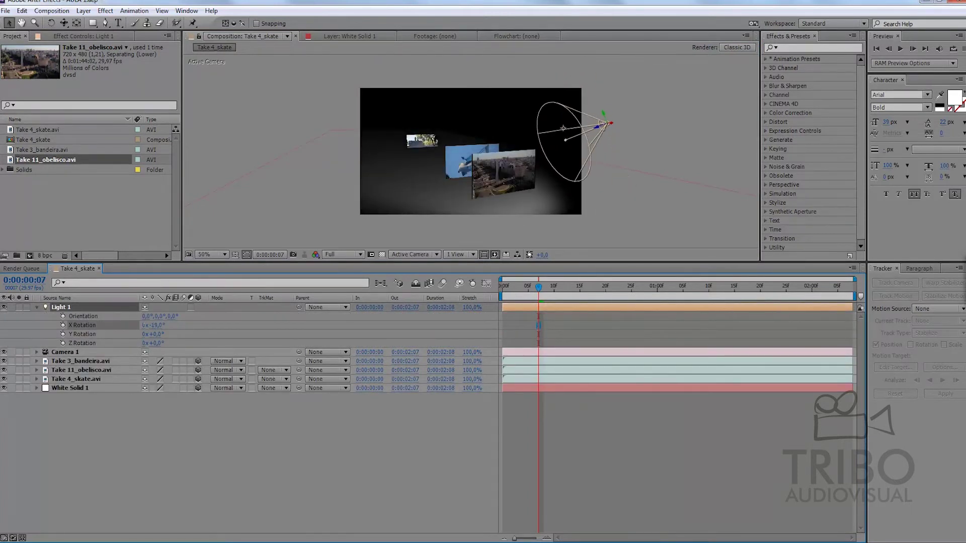
left_click(110, 413)
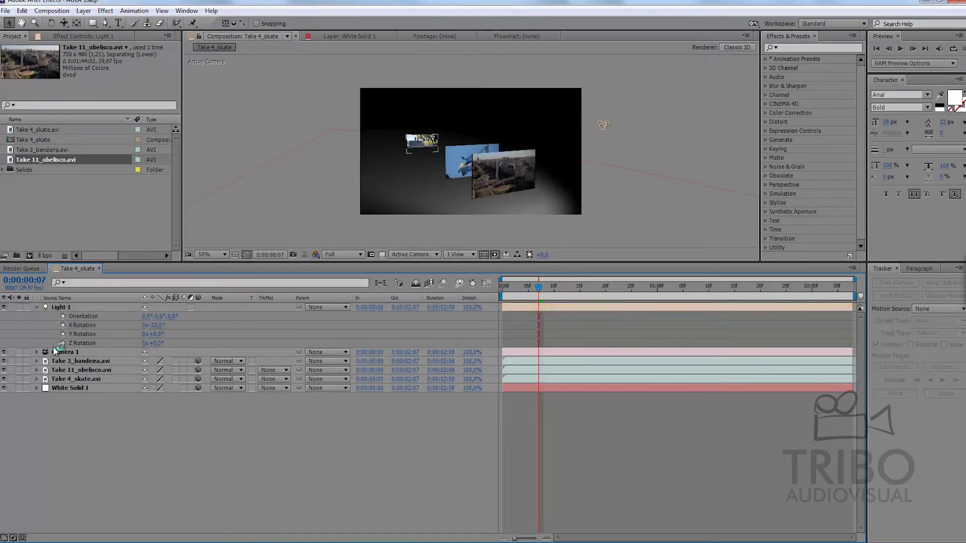
left_click(37, 307)
left_click(36, 307)
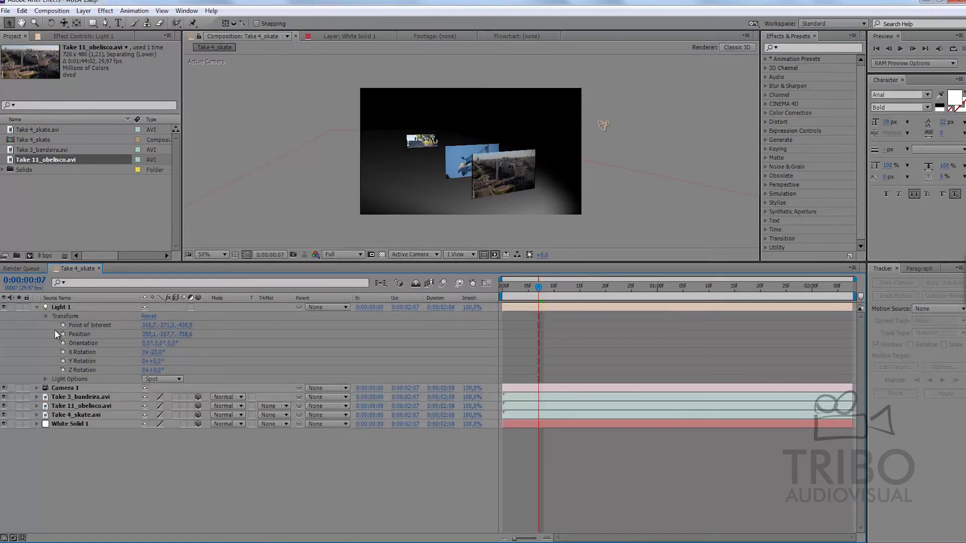
Try Point as Light 1's type with falloff None, then set it back to Spot.
left_click(44, 378)
left_click(163, 381)
left_click(171, 414)
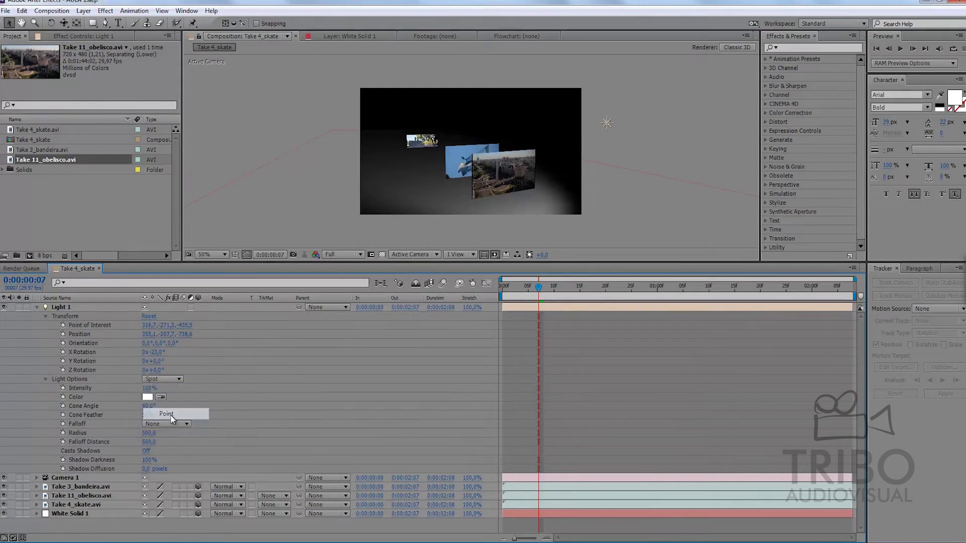
left_click(171, 415)
left_click(174, 361)
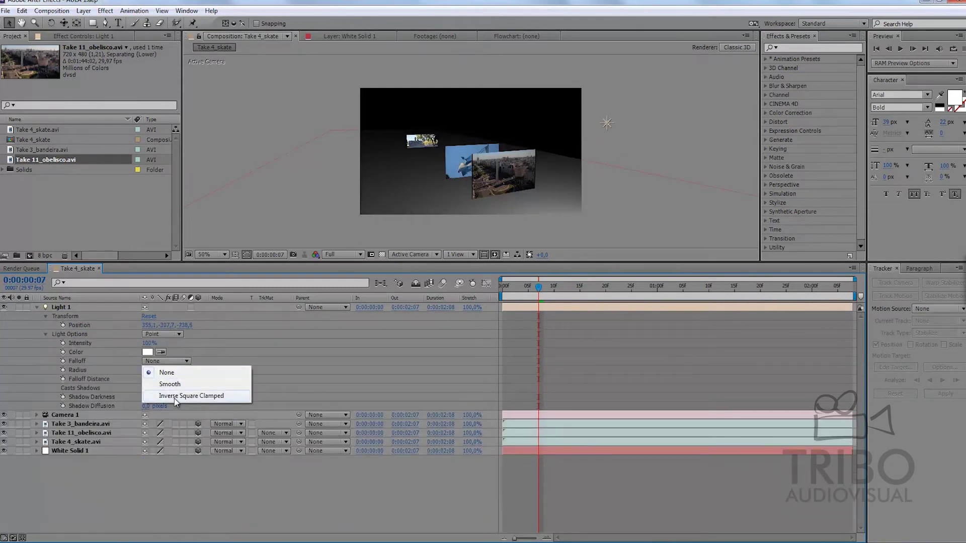
left_click(175, 362)
left_click(166, 334)
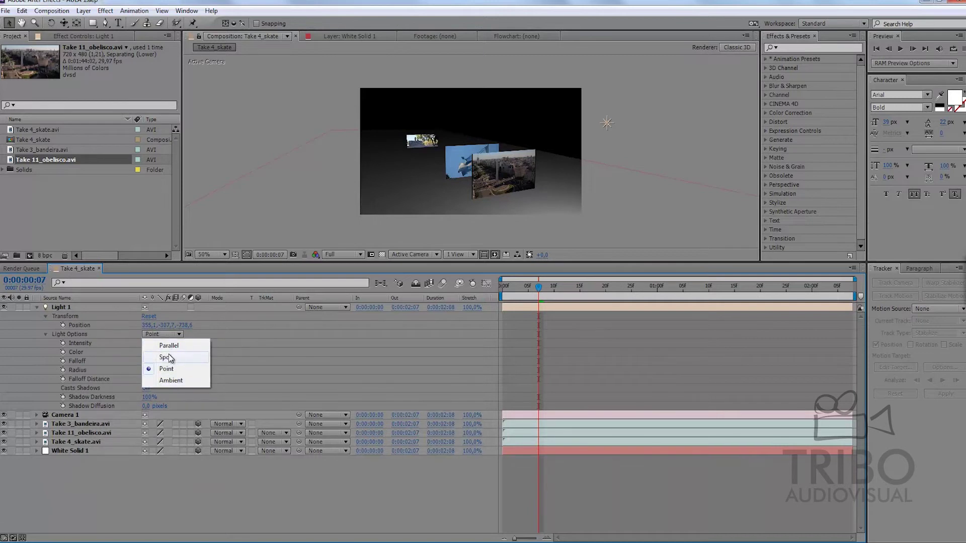
left_click(170, 358)
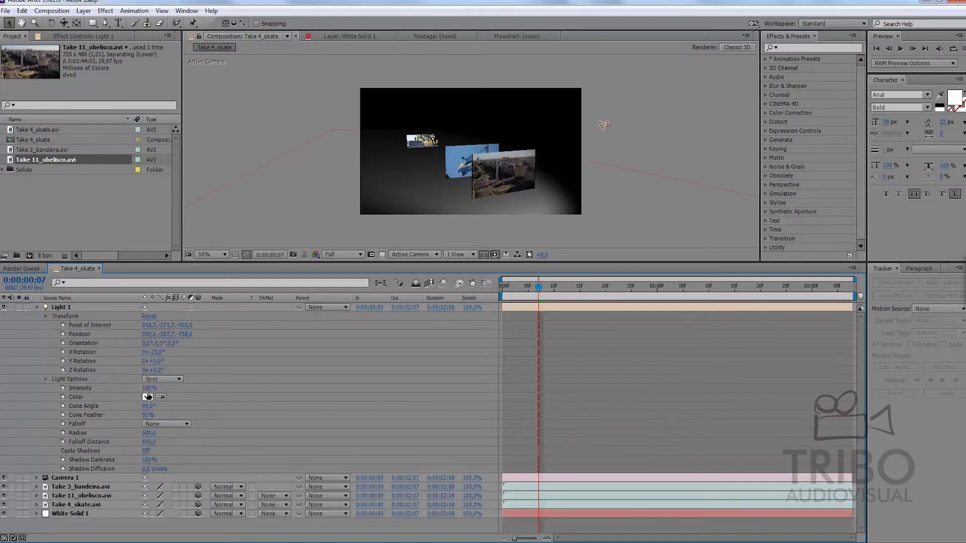
Raise Light 1's intensity and set its cone angle to about 74°.
mouse_move(150, 388)
left_mouse_down()
mouse_move(189, 387)
mouse_move(128, 409)
left_mouse_up()
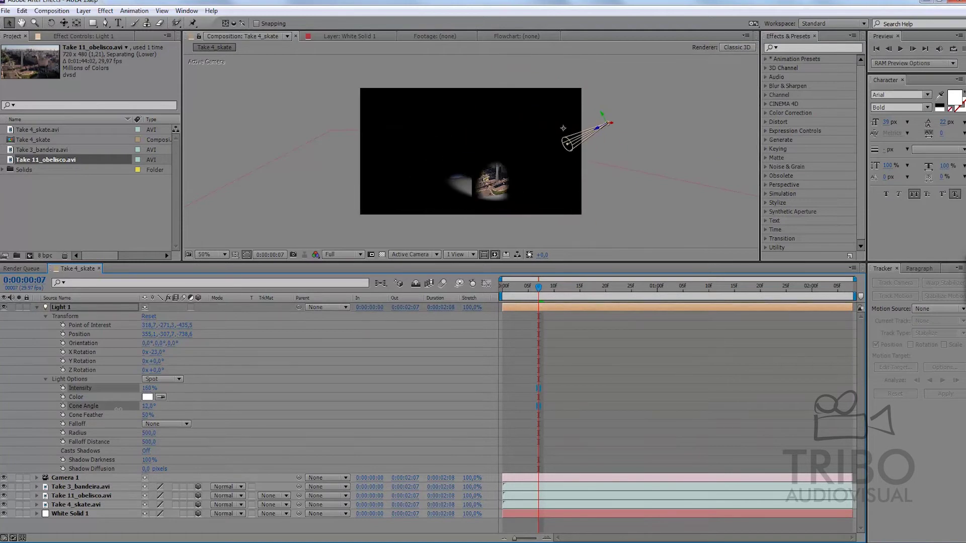
left_click_drag(129, 409, 169, 409)
left_click(169, 409)
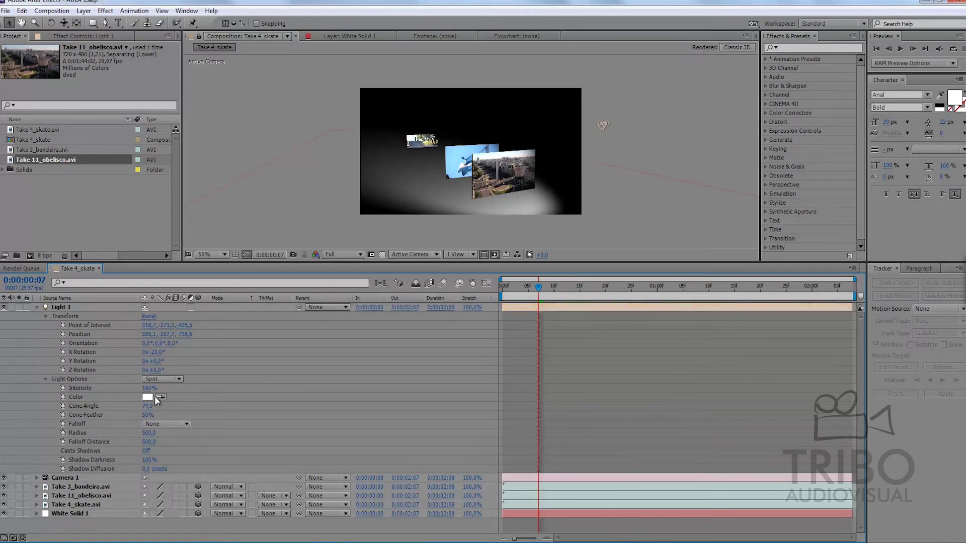
left_click(149, 397)
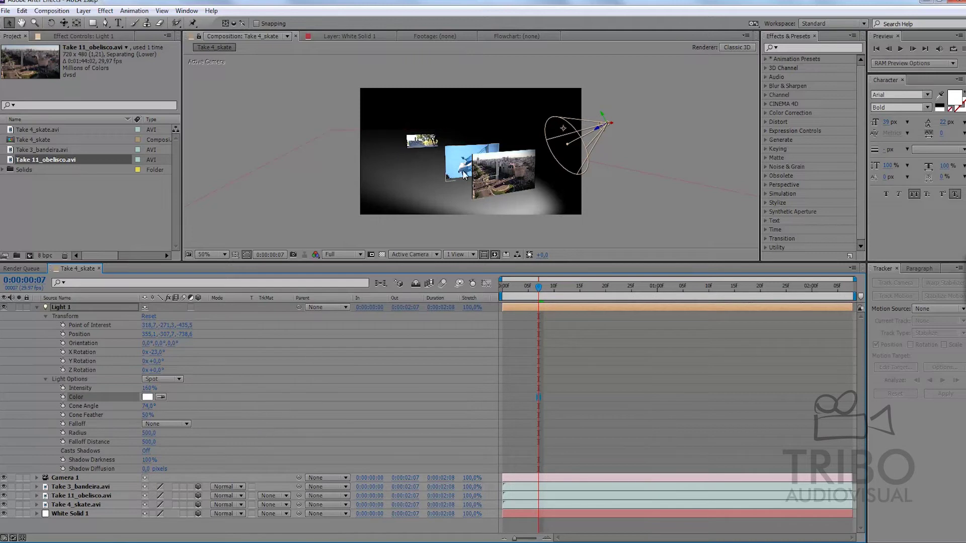
key("c")
key("c")
key("c")
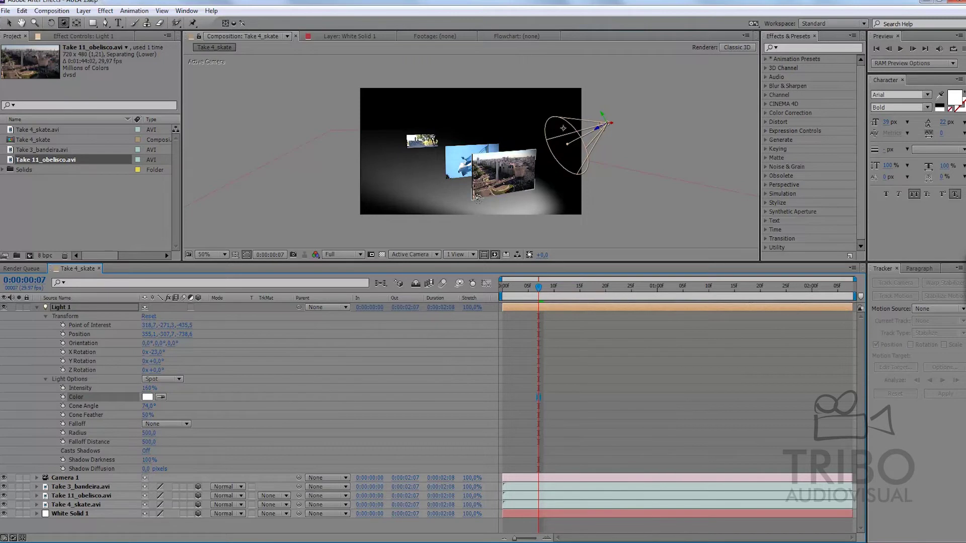
Orbit the view and turn on Casts Shadows for Light 1.
left_click_drag(413, 156, 364, 157)
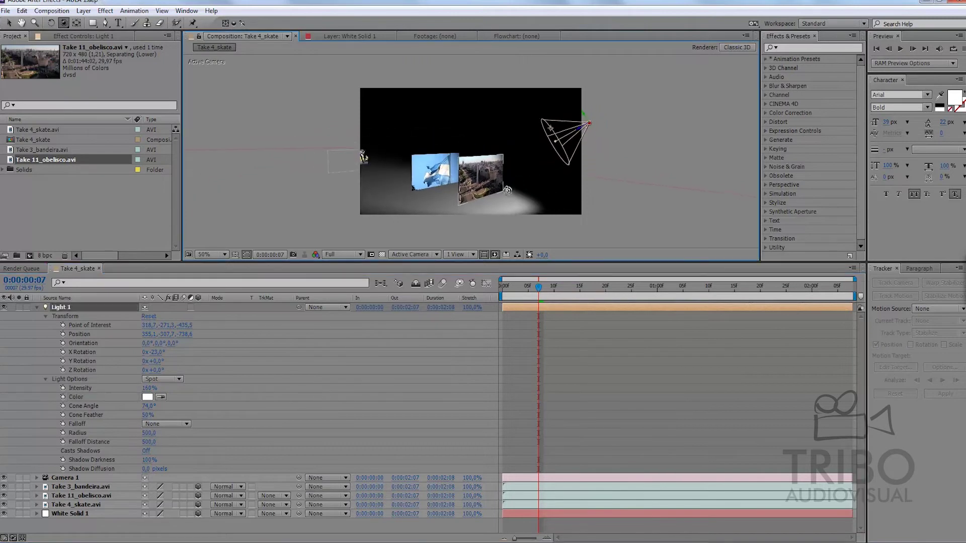
mouse_move(487, 205)
left_mouse_down()
mouse_move(472, 227)
mouse_move(462, 222)
mouse_move(498, 204)
left_mouse_up()
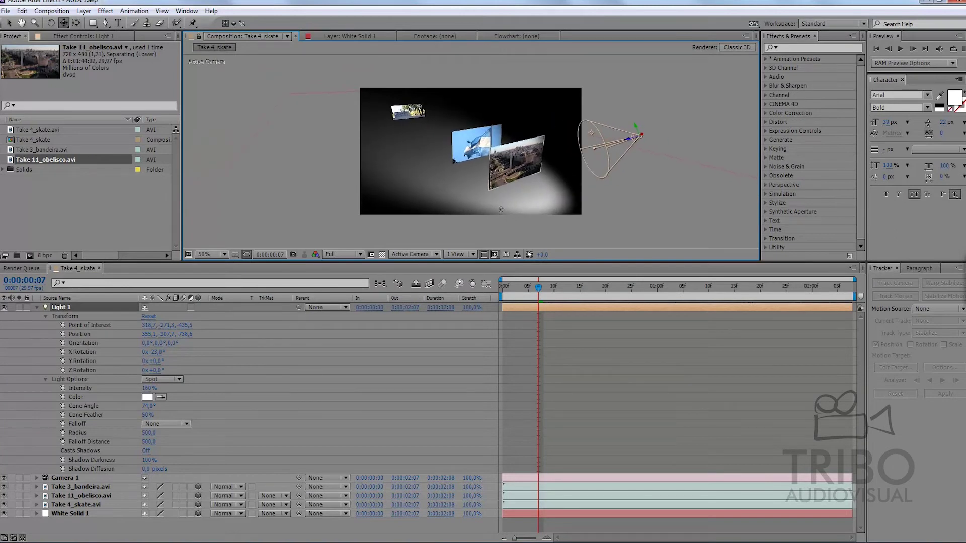
left_click(554, 516)
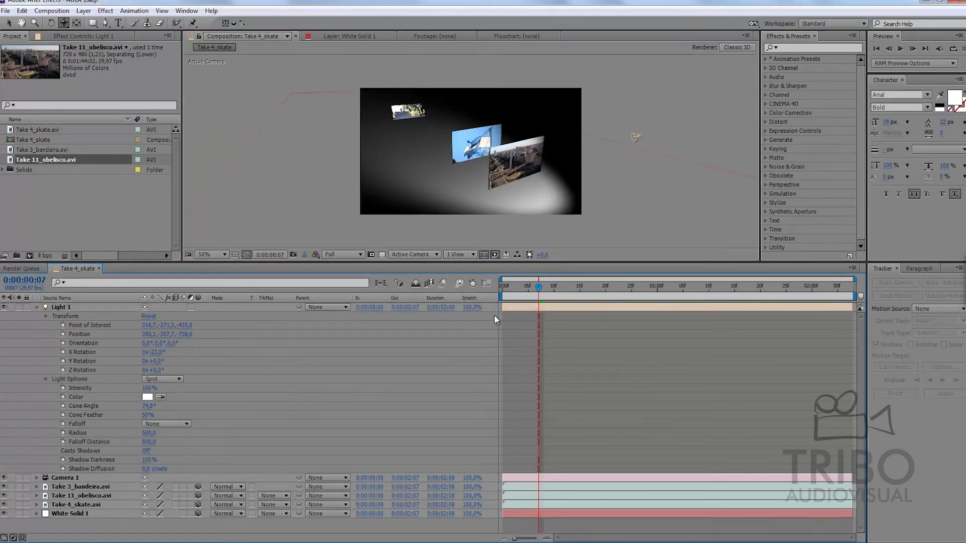
left_click(532, 308)
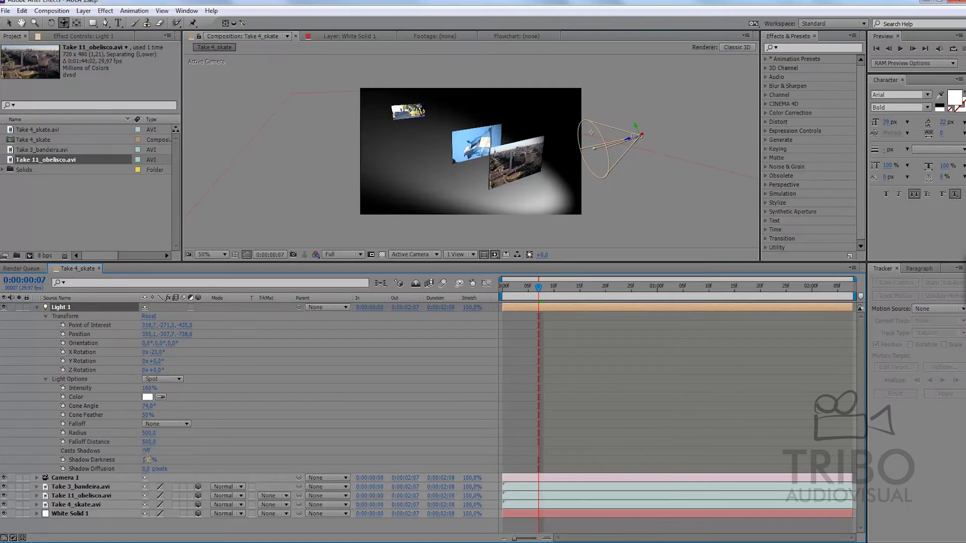
left_click(145, 451)
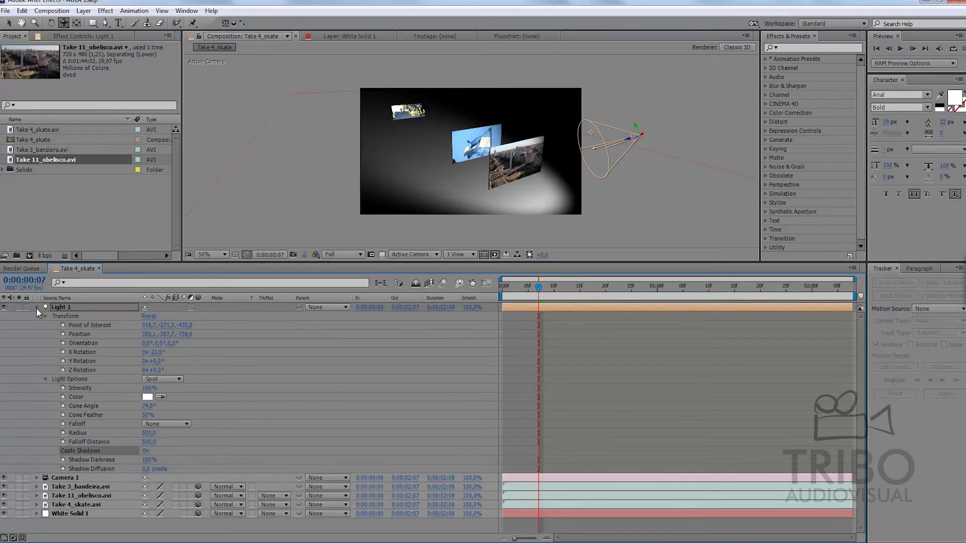
left_click(36, 308)
left_click(55, 372)
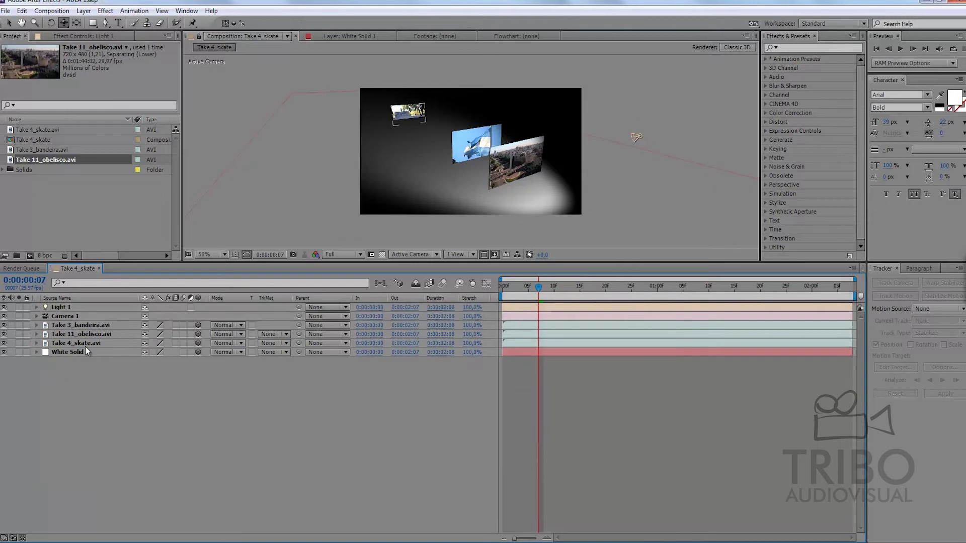
Set Casts Shadows to On in Take 11_obelisco.avi's Material Options.
left_click(85, 334)
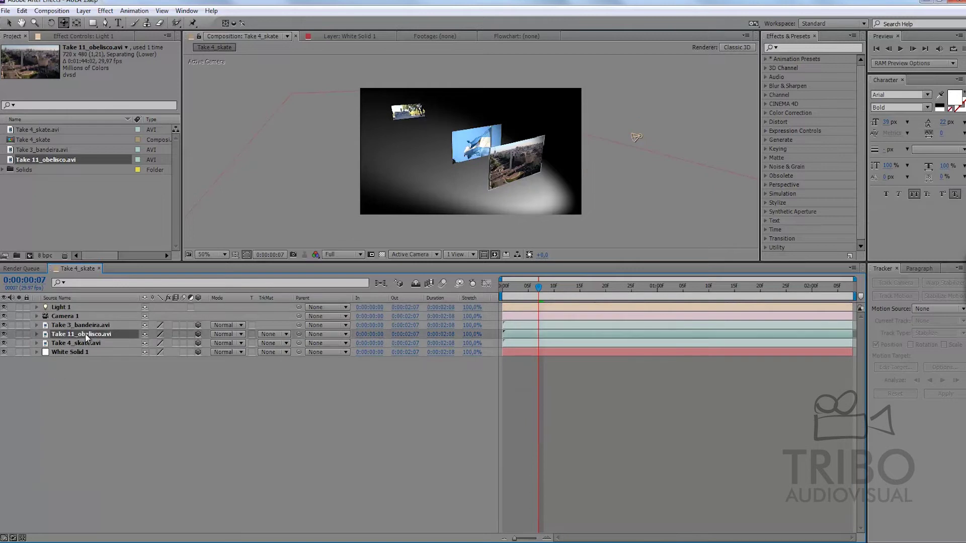
left_click(4, 334)
left_click(4, 334)
left_click(41, 387)
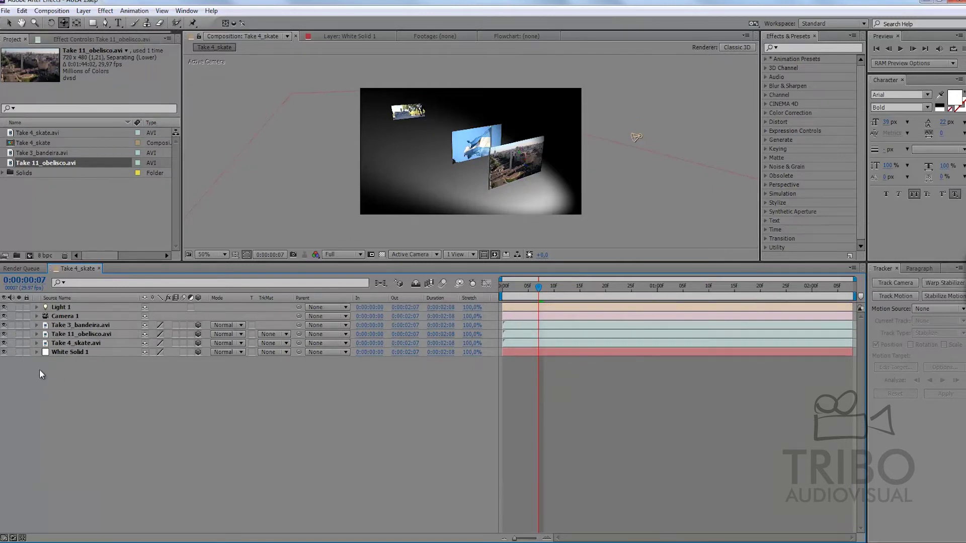
left_click(36, 334)
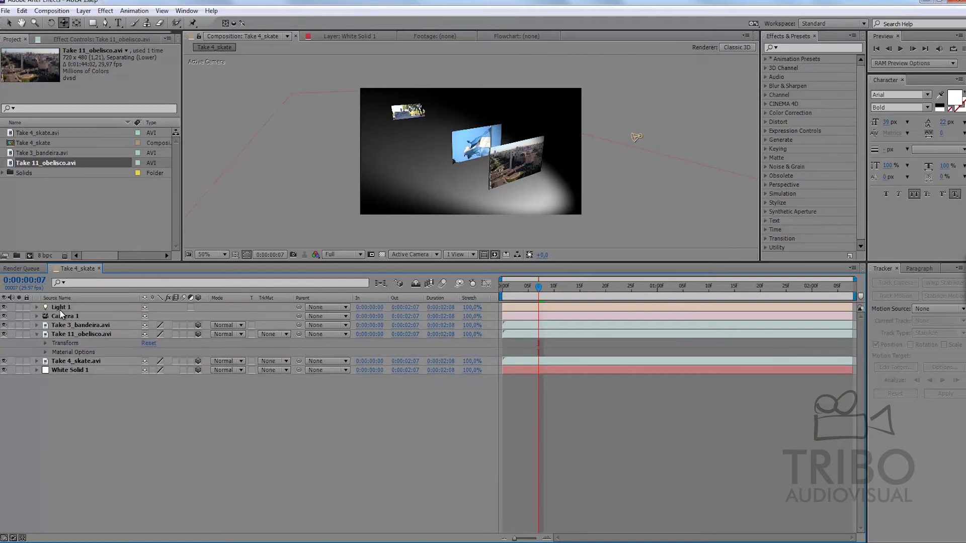
left_click(45, 352)
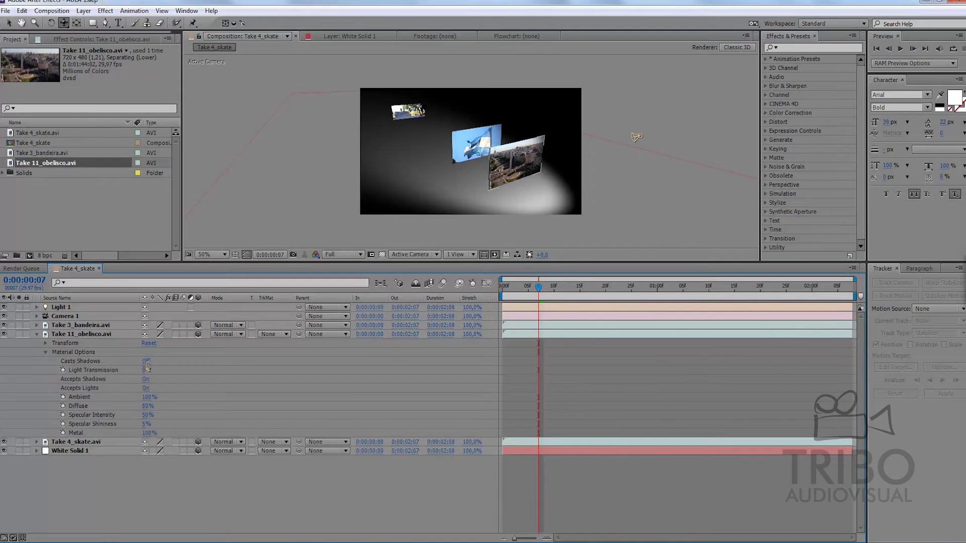
left_click(146, 361)
left_click(335, 487)
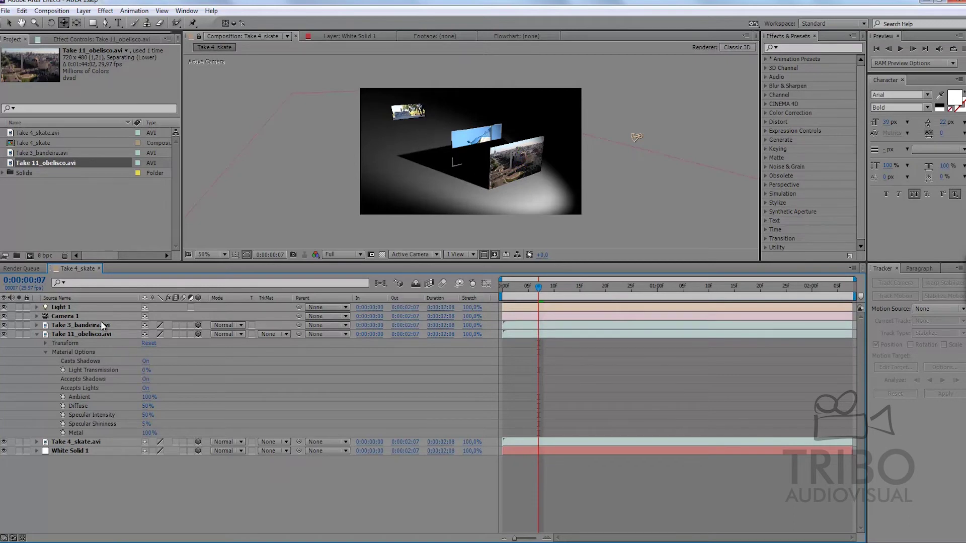
Adjust Take 11_obelisco.avi's Light Transmission value.
left_click(71, 307)
left_click(95, 335)
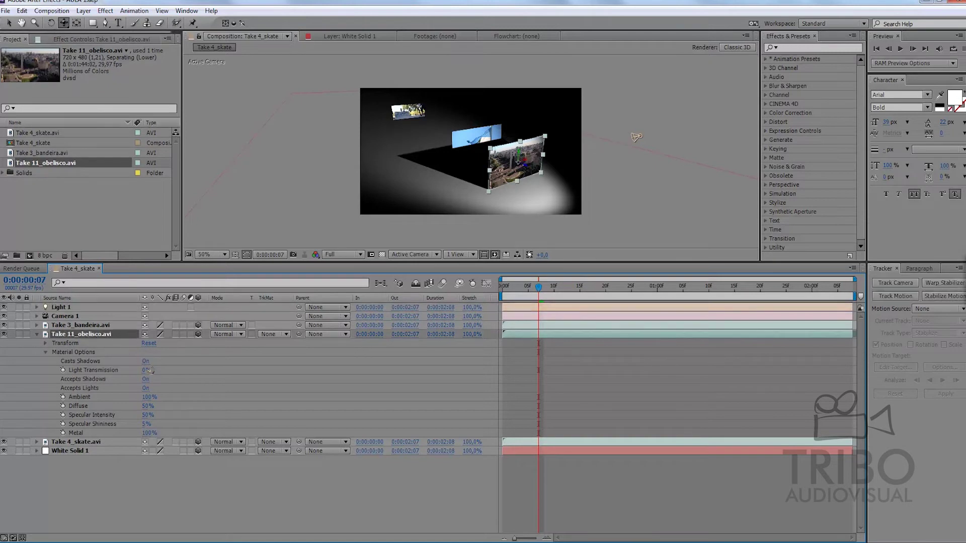
left_click_drag(147, 370, 145, 378)
Lower Light 1's Shadow Darkness to about 33% and set Shadow Diffusion to 171 pixels.
left_click(36, 333)
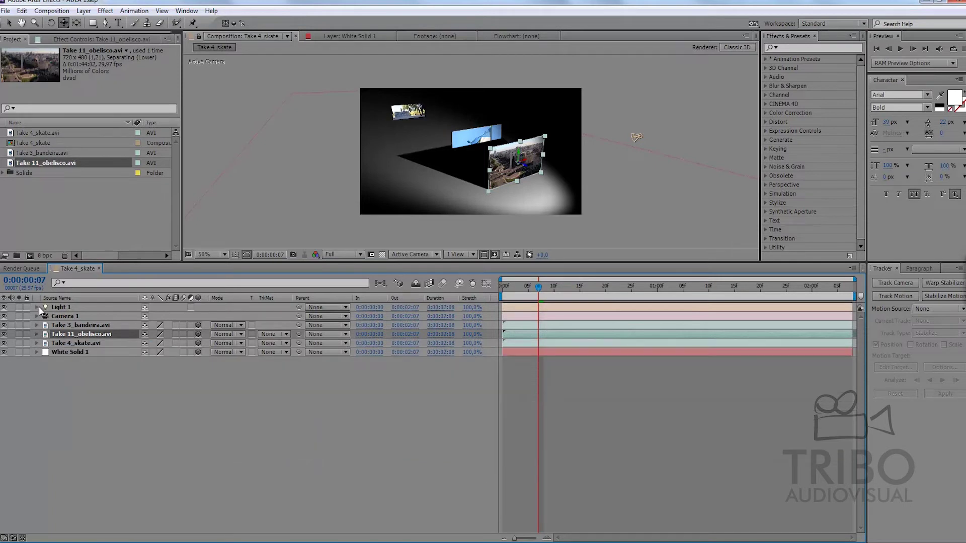
left_click(35, 309)
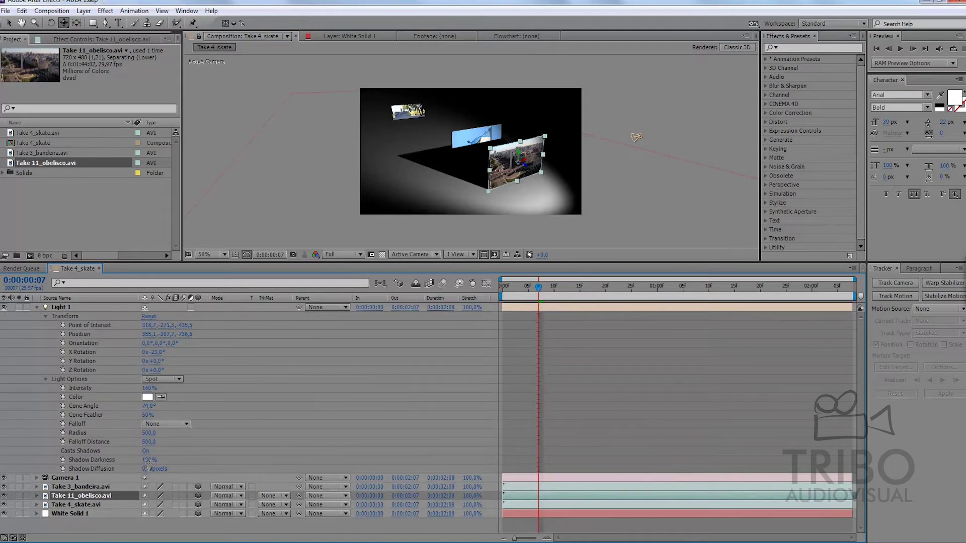
mouse_move(149, 459)
left_mouse_down()
mouse_move(107, 457)
mouse_move(156, 468)
mouse_move(121, 460)
mouse_move(197, 441)
left_mouse_up()
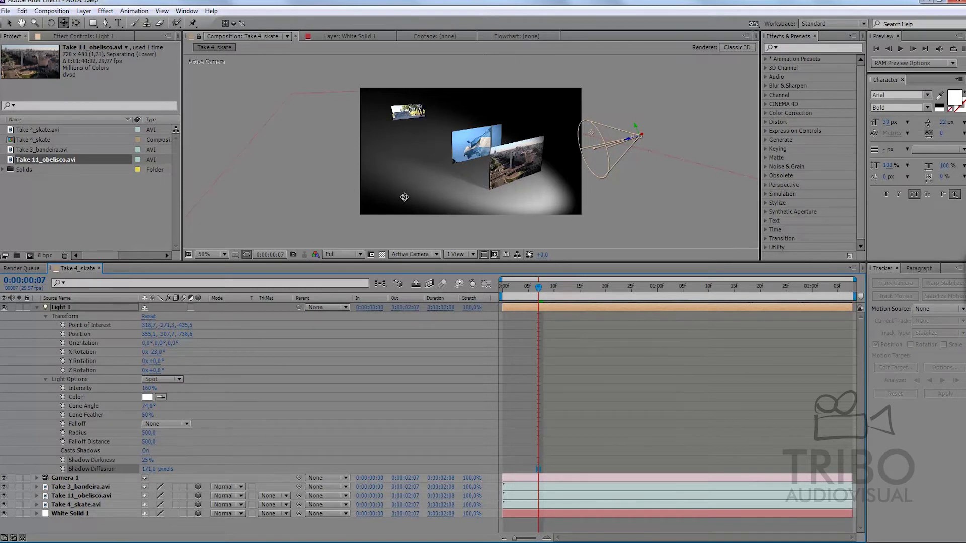
left_click_drag(145, 460, 151, 460)
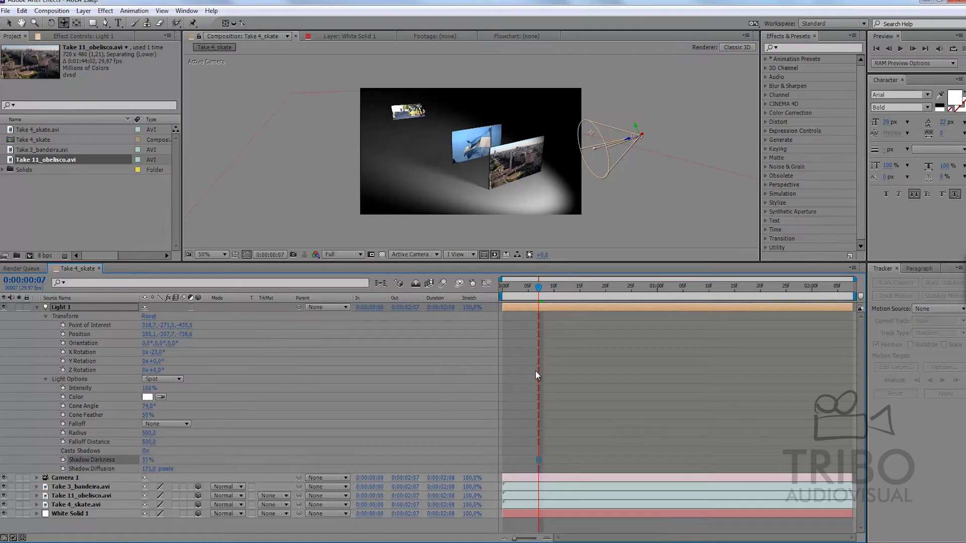
left_click(559, 344)
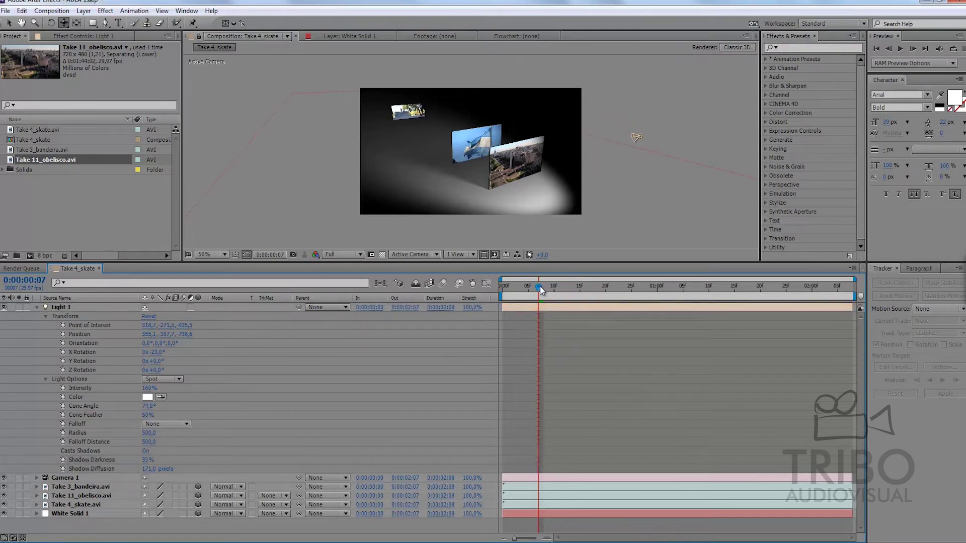
Scrub through the animation and park the time indicator at frame 15.
mouse_move(540, 289)
left_mouse_down()
mouse_move(591, 297)
mouse_move(848, 286)
left_mouse_up()
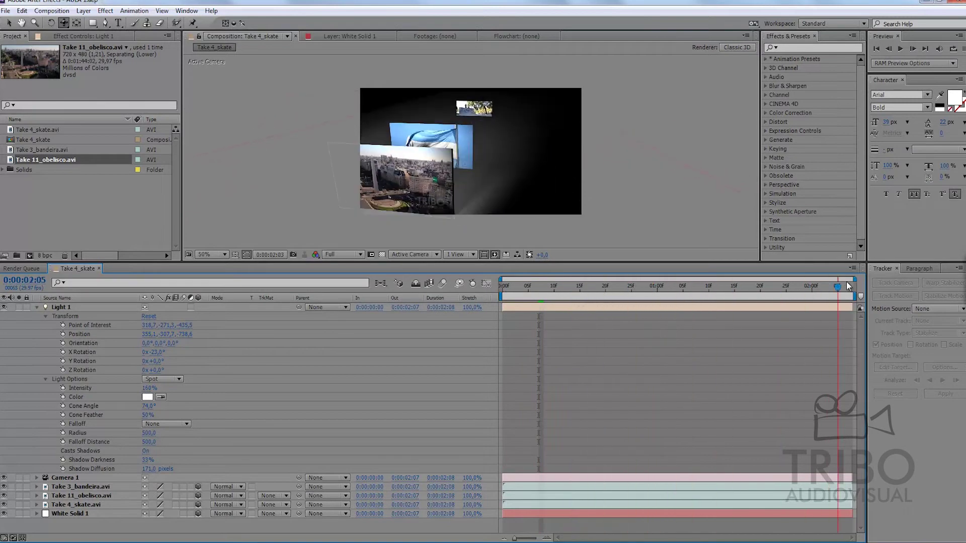
left_click_drag(848, 286, 437, 261)
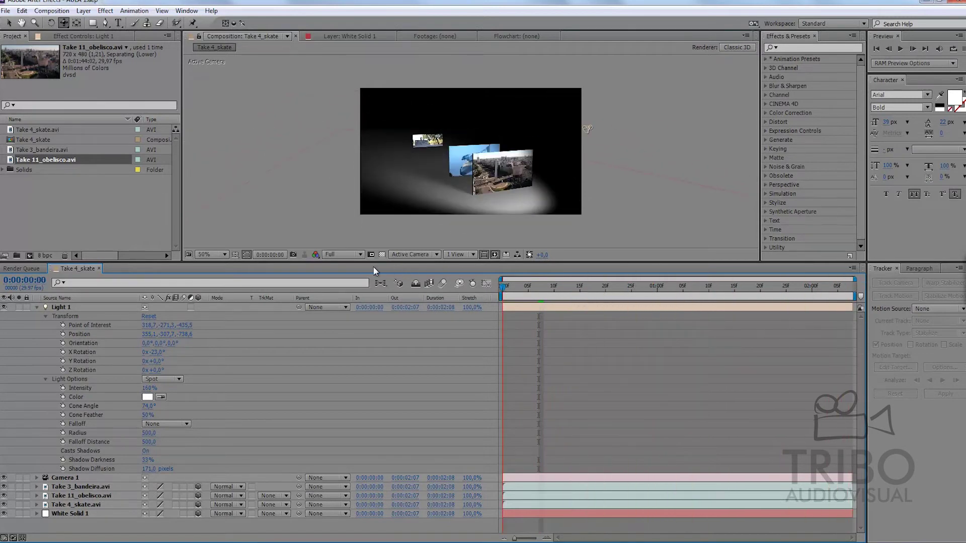
left_click_drag(529, 285, 581, 285)
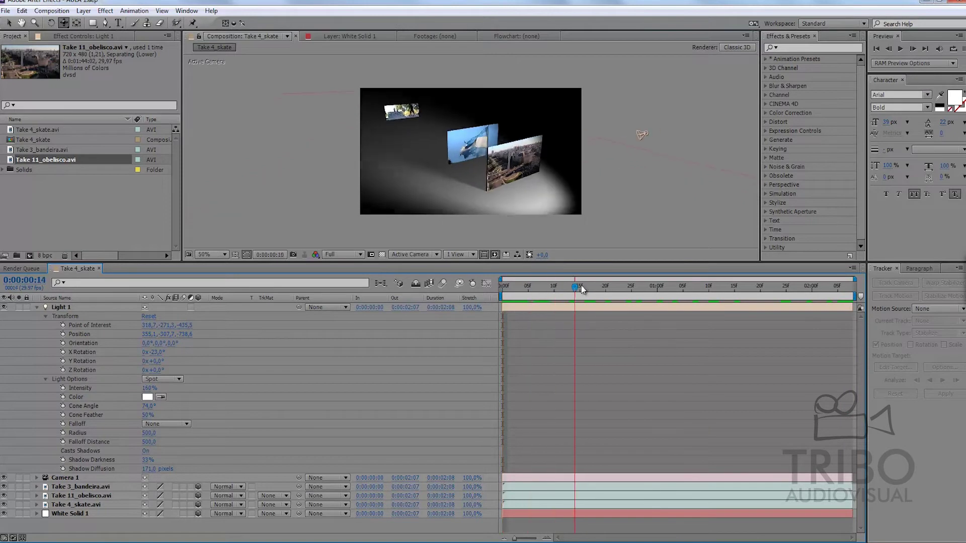
Select the Take 11_obelisco.avi and Take 4_skate.avi layers and collapse Light 1's properties.
left_click(56, 496)
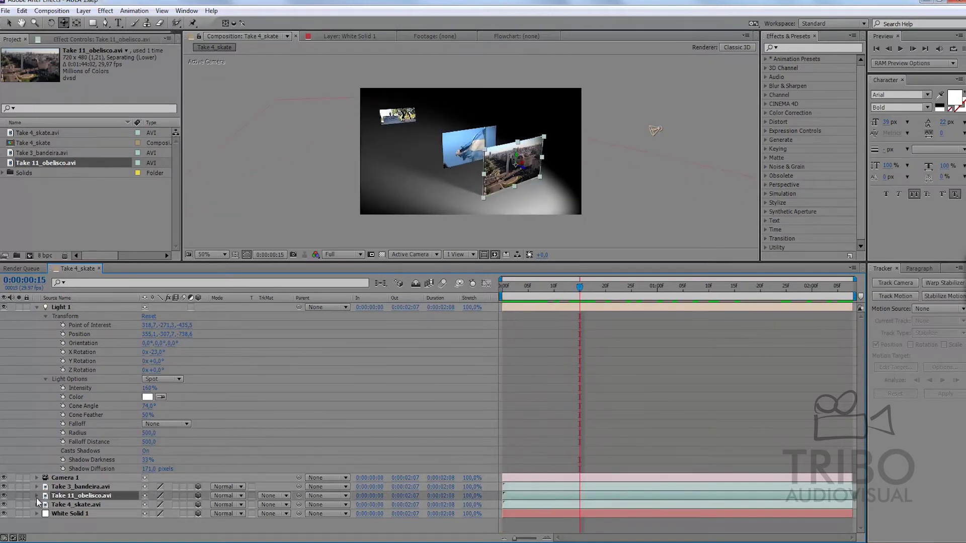
left_click(56, 505)
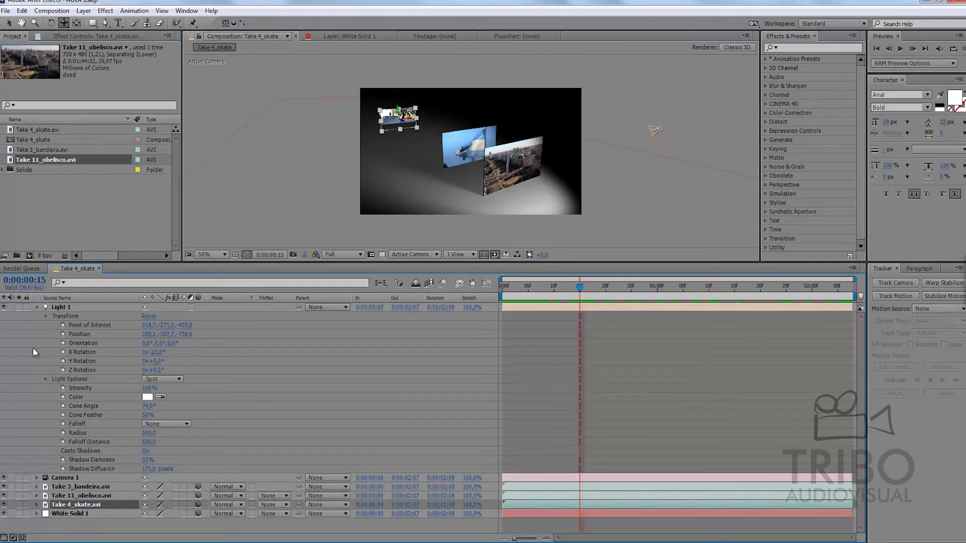
left_click(37, 306)
left_click(60, 374)
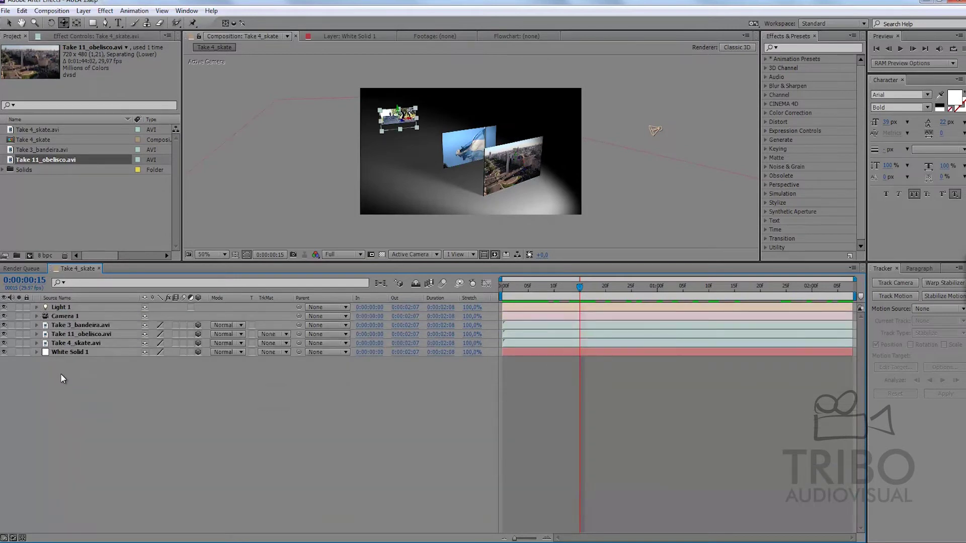
Delete Camera 1's middle keyframes.
left_click(63, 317)
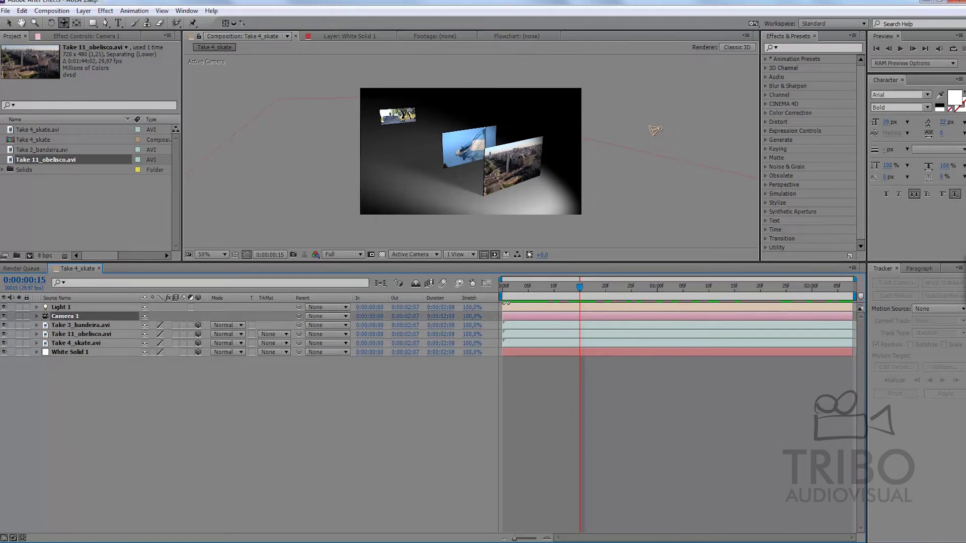
key("u")
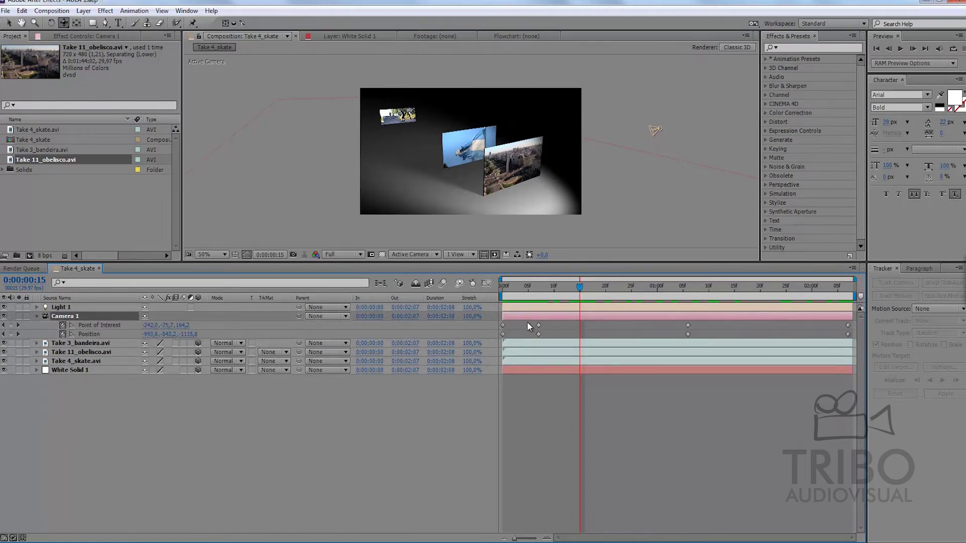
left_click_drag(527, 321, 809, 342)
key("Delete")
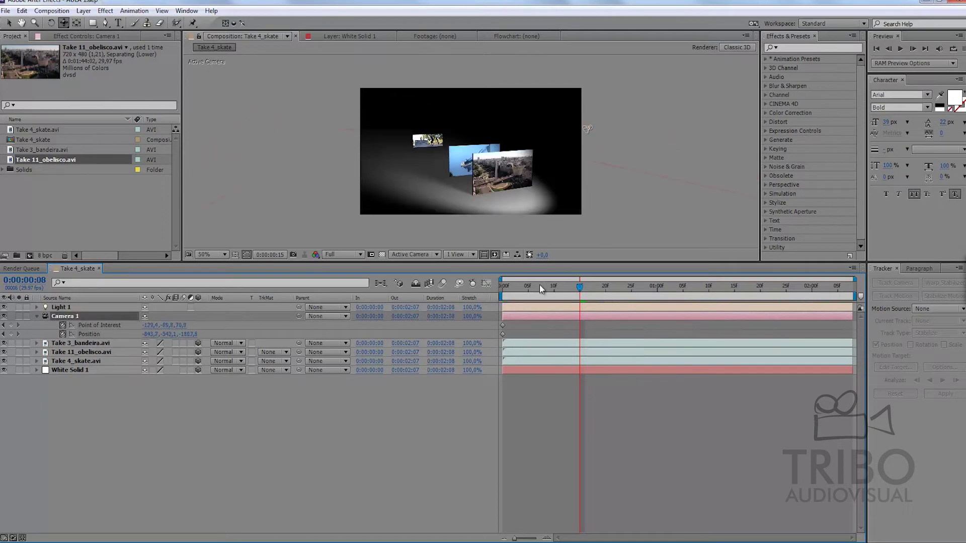
At the composition start, pull Camera 1 far back and orbit it around the layers.
key("Home")
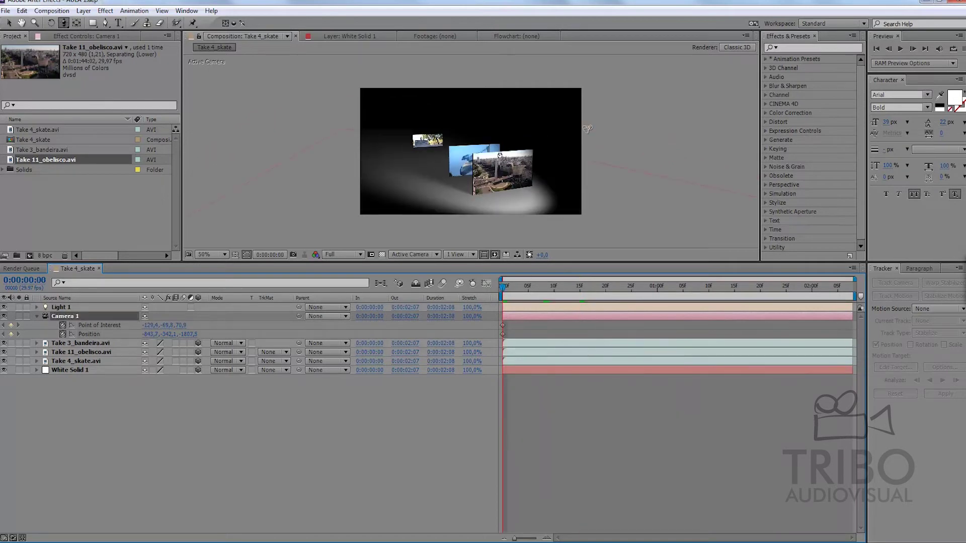
left_click_drag(491, 139, 484, 178)
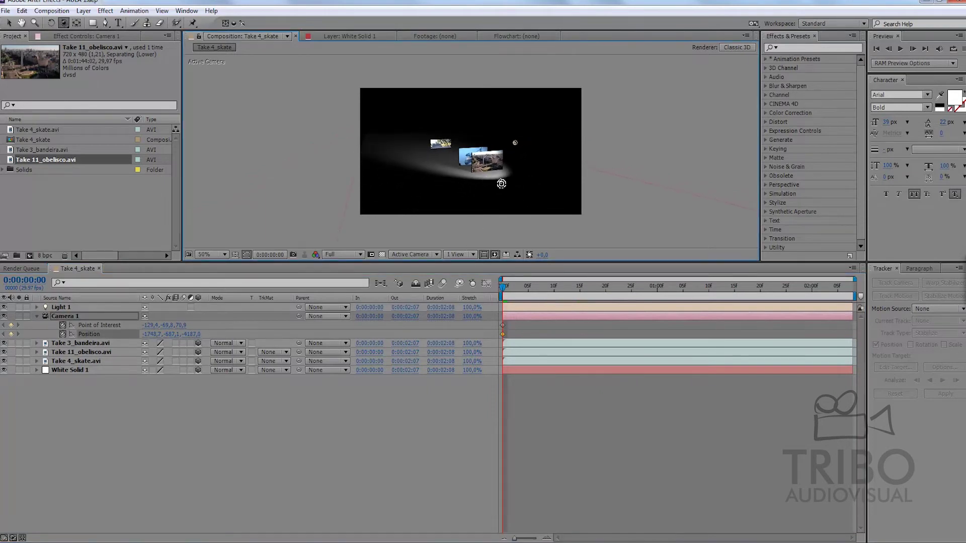
mouse_move(501, 184)
left_mouse_down()
mouse_move(491, 194)
mouse_move(500, 196)
left_mouse_up()
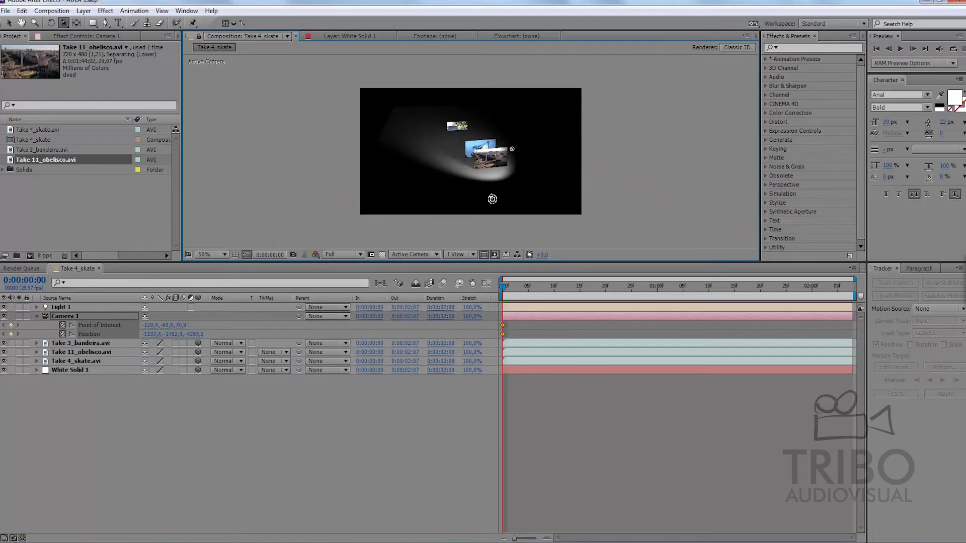
left_click_drag(504, 285, 585, 290)
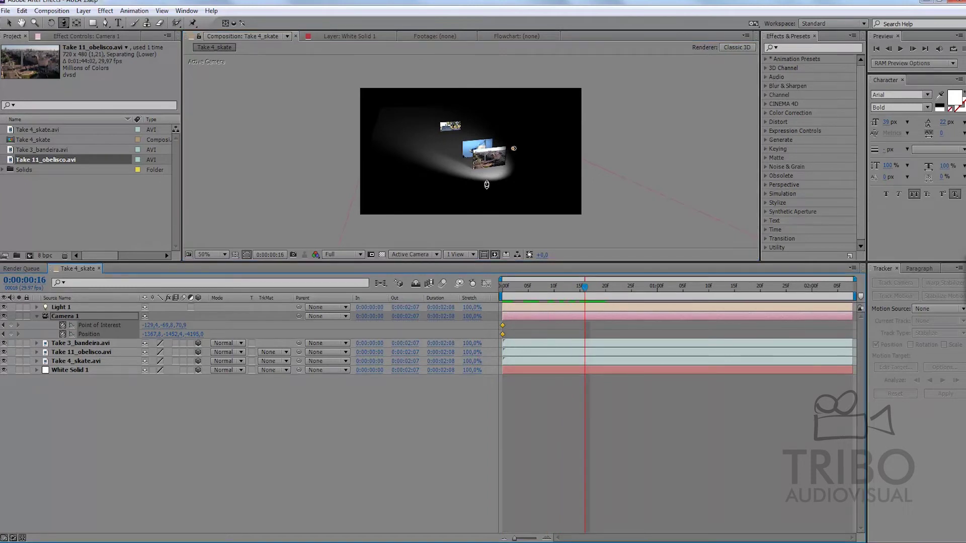
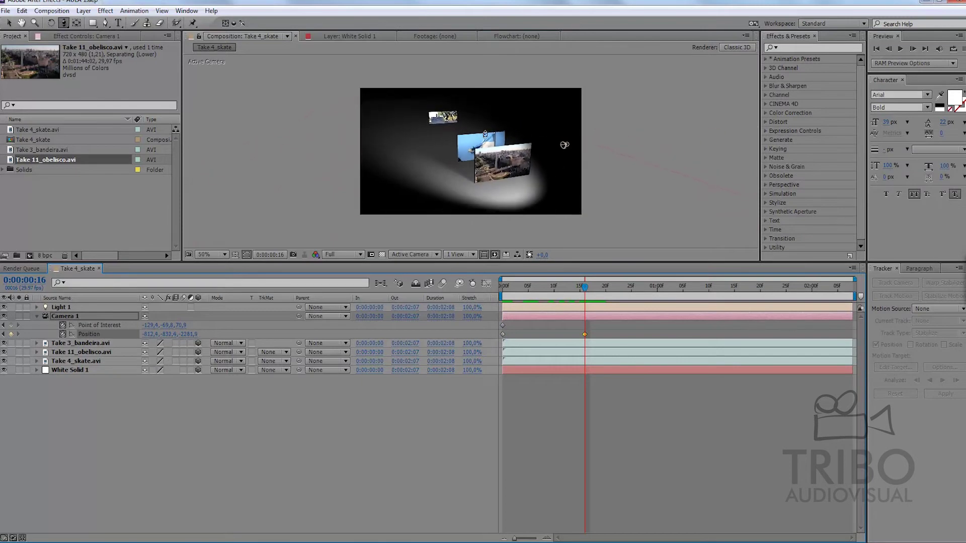
Dolly Camera 1 toward the video layers at 16f, then orbit it to a new angle at 1:01.
left_click_drag(575, 145, 664, 138)
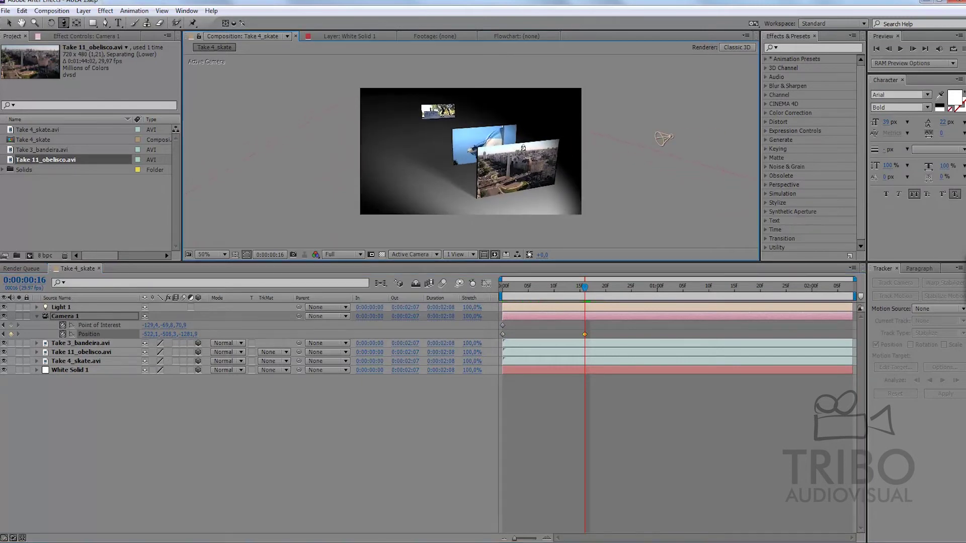
left_click(11, 324)
left_click_drag(584, 288, 664, 288)
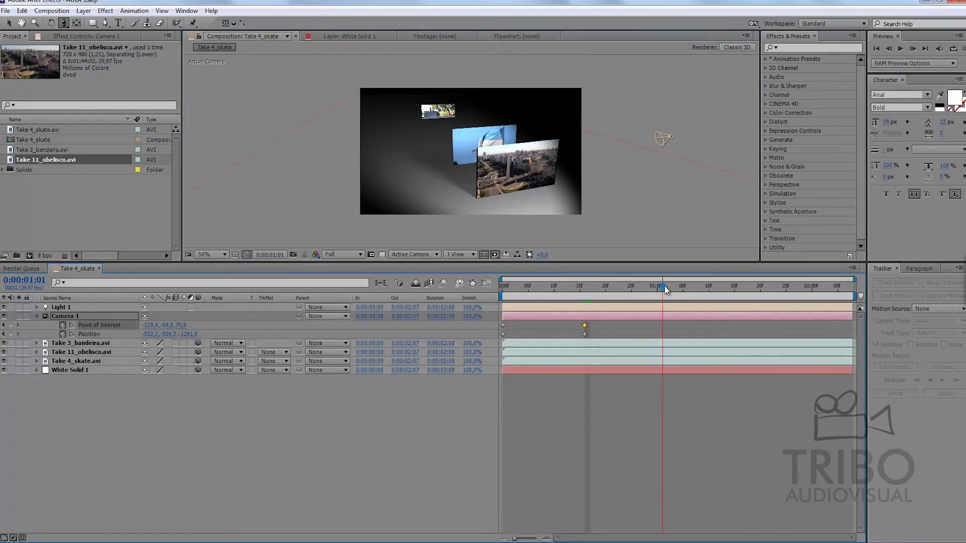
key("c")
left_click_drag(554, 191, 545, 149)
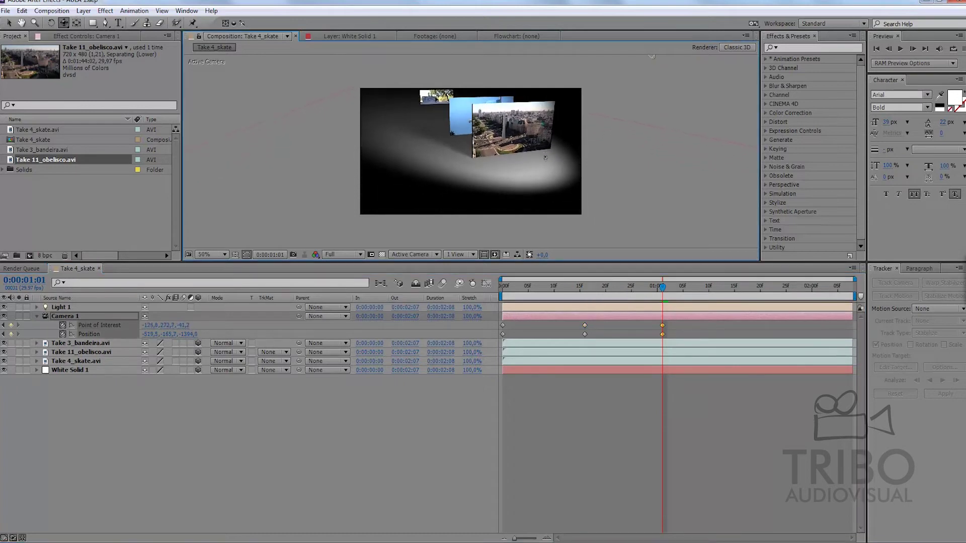
left_click_drag(545, 163, 544, 143)
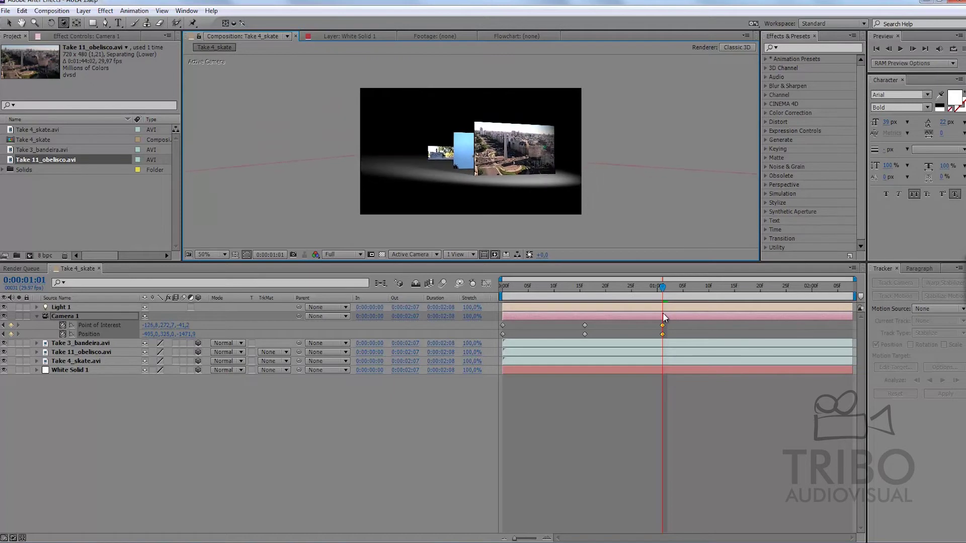
At 1:14, push the camera closer and shift it so the layers move right.
left_click_drag(674, 287, 729, 286)
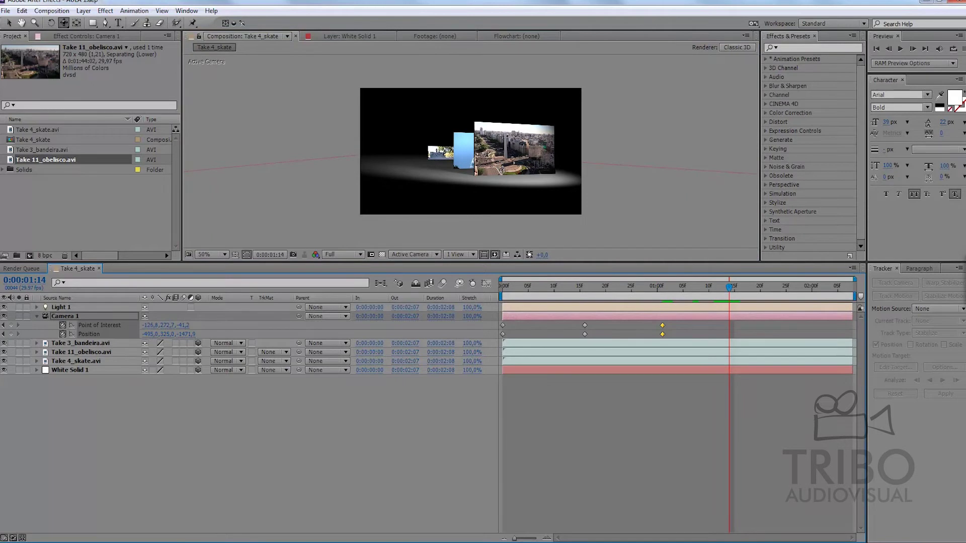
left_click_drag(503, 166, 505, 149)
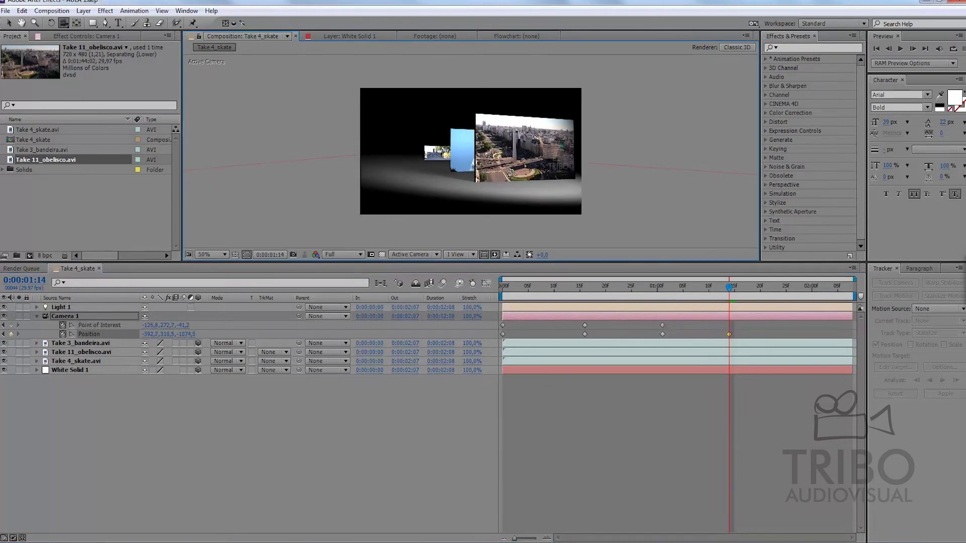
left_click_drag(505, 150, 593, 176)
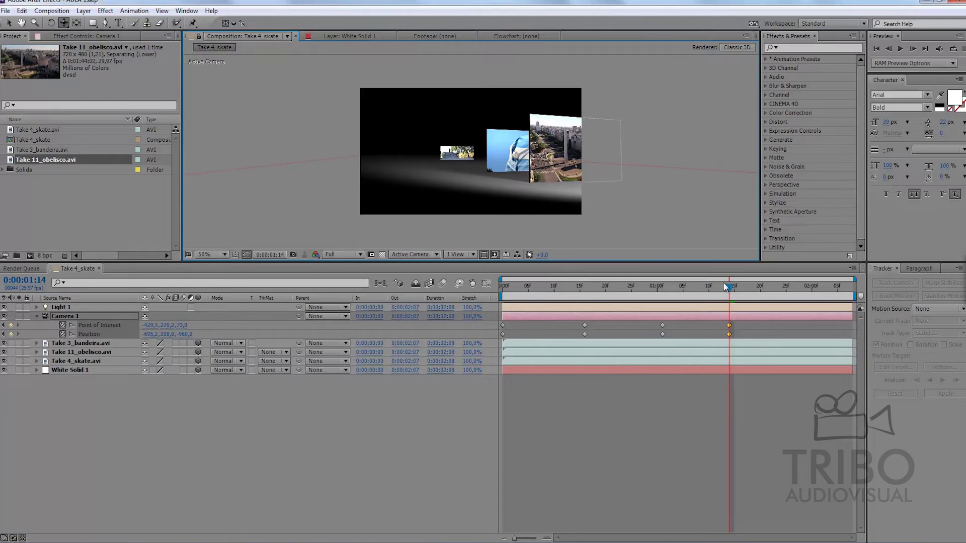
Fly the camera in past the flag layer at the end, then RAM preview the animation.
key("space")
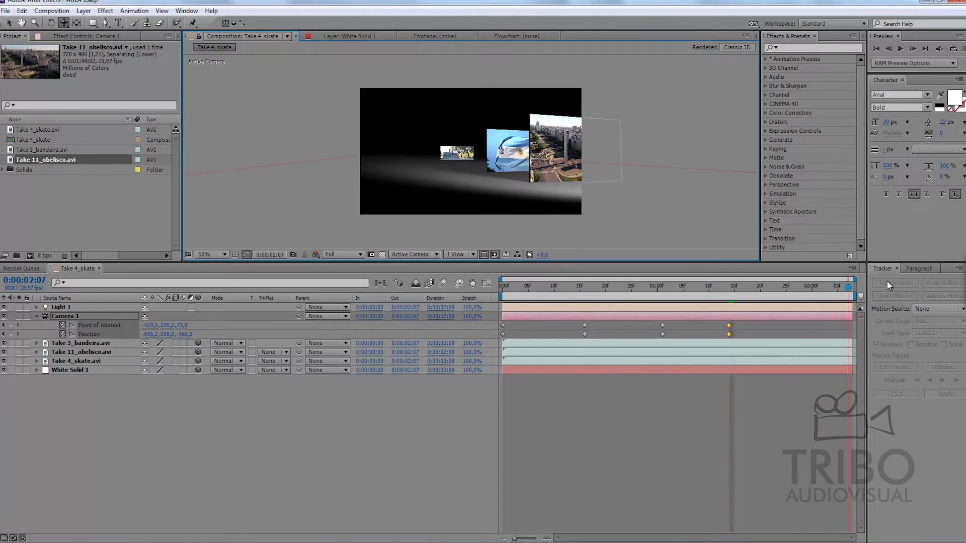
mouse_move(472, 177)
left_mouse_down()
mouse_move(469, 48)
mouse_move(449, 98)
left_mouse_up()
left_click_drag(454, 206, 471, 43)
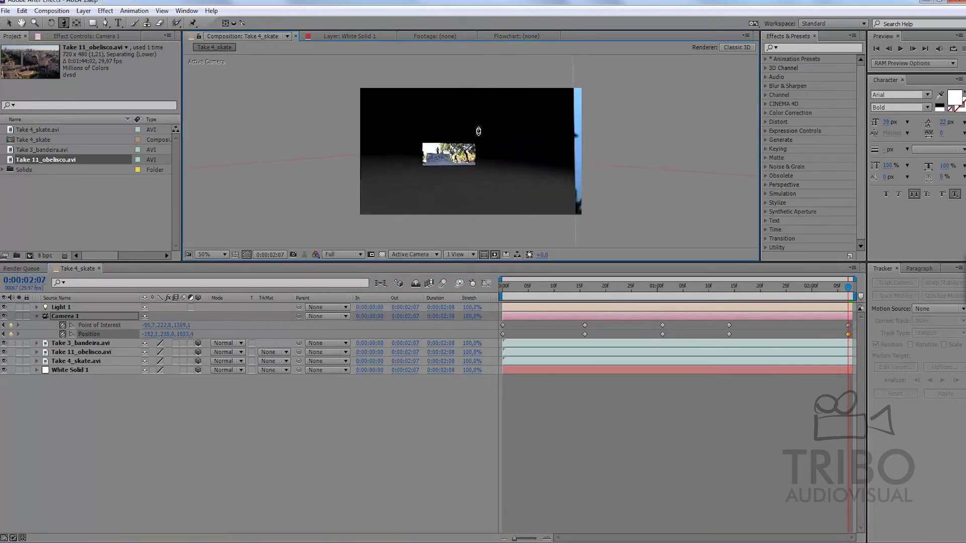
left_click(684, 420)
key("KP_0")
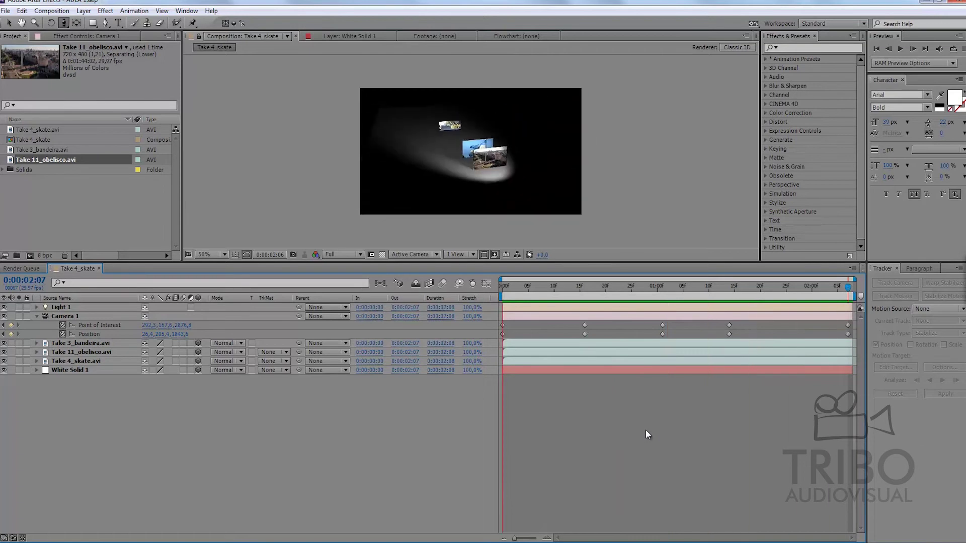
key("space")
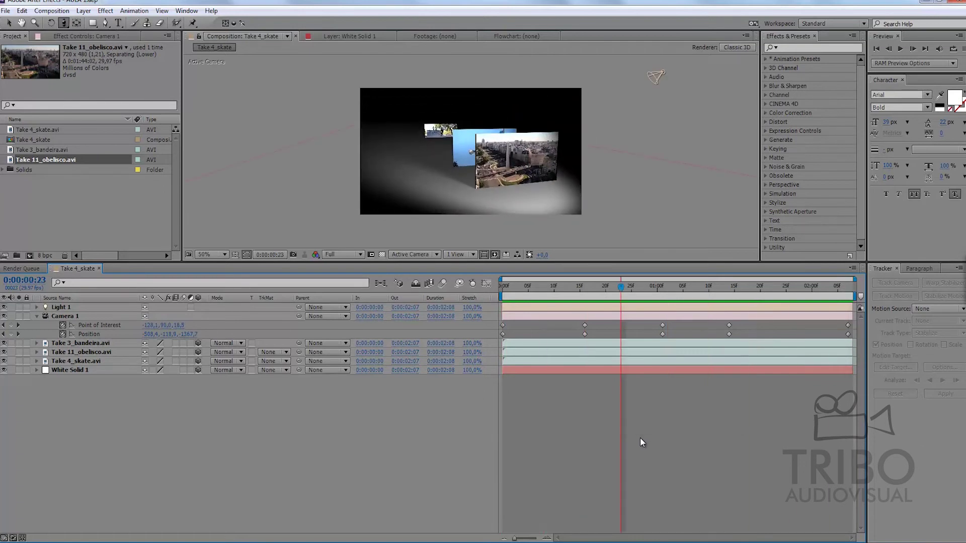
key("ctrl+k")
left_click_drag(583, 374, 579, 374)
type("2:08")
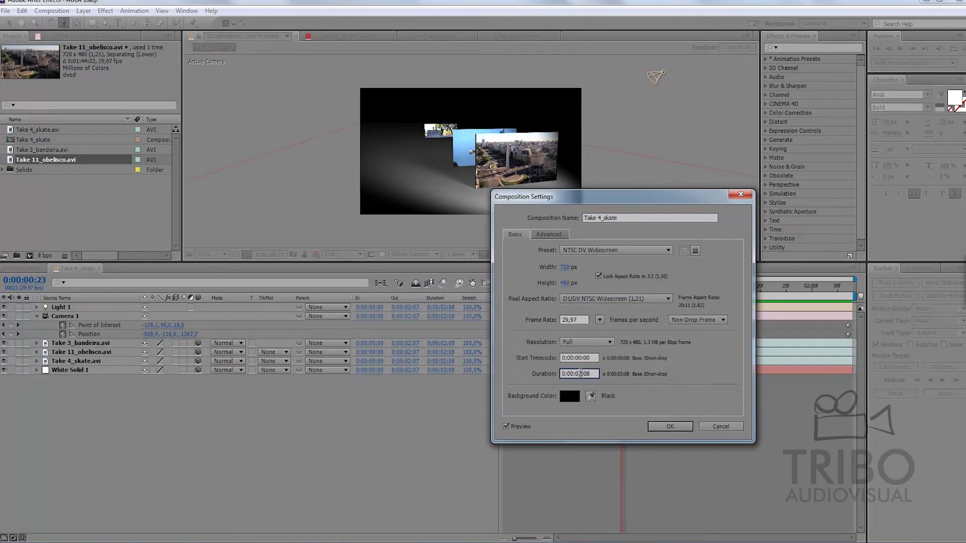
left_click(712, 428)
left_click_drag(657, 321, 663, 338)
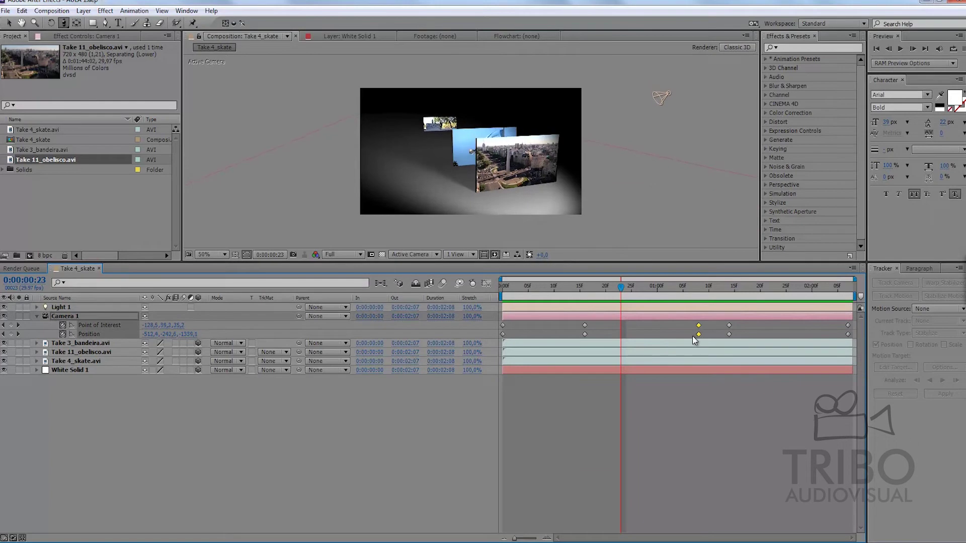
left_click(660, 402)
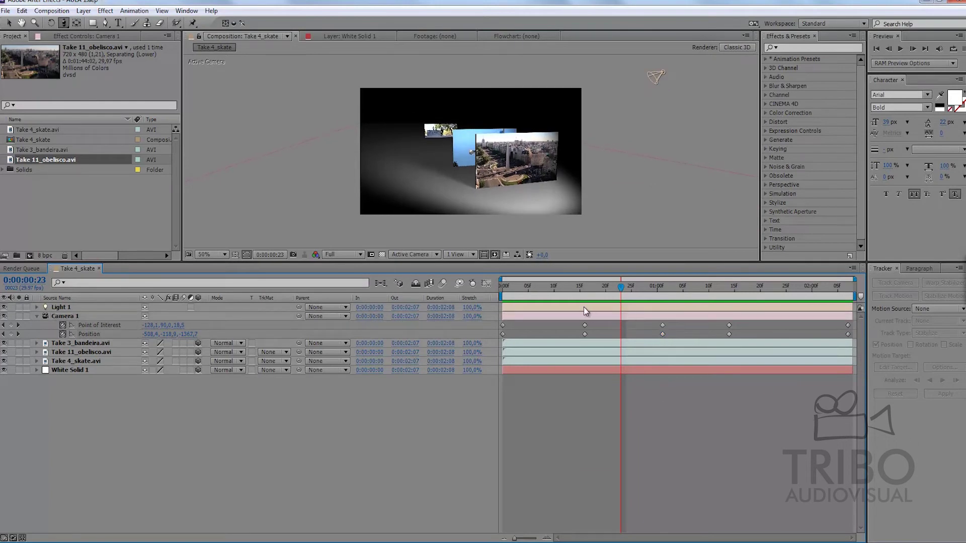
Apply Easy Ease to the middle Camera 1 keyframes and scrub to check the smoother motion.
left_click_drag(575, 321, 665, 338)
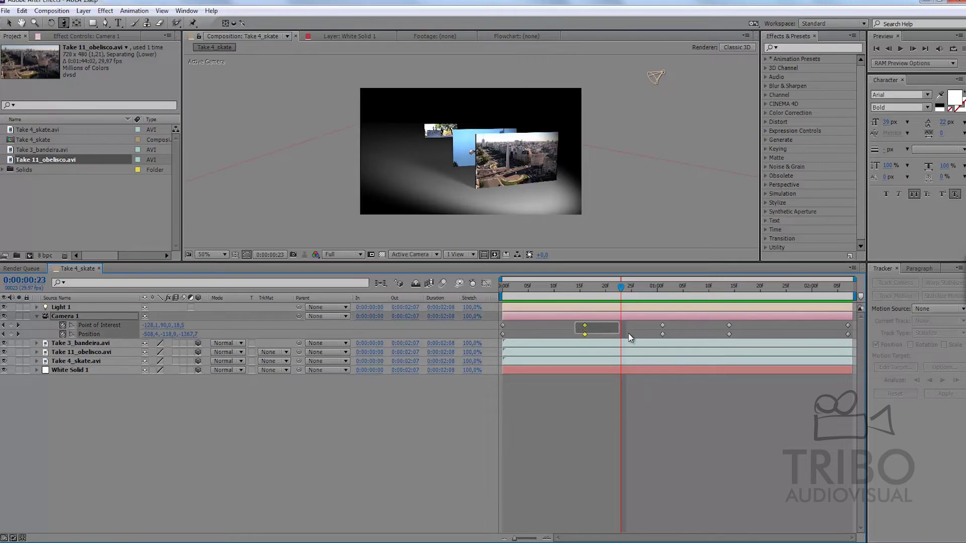
right_click(663, 335)
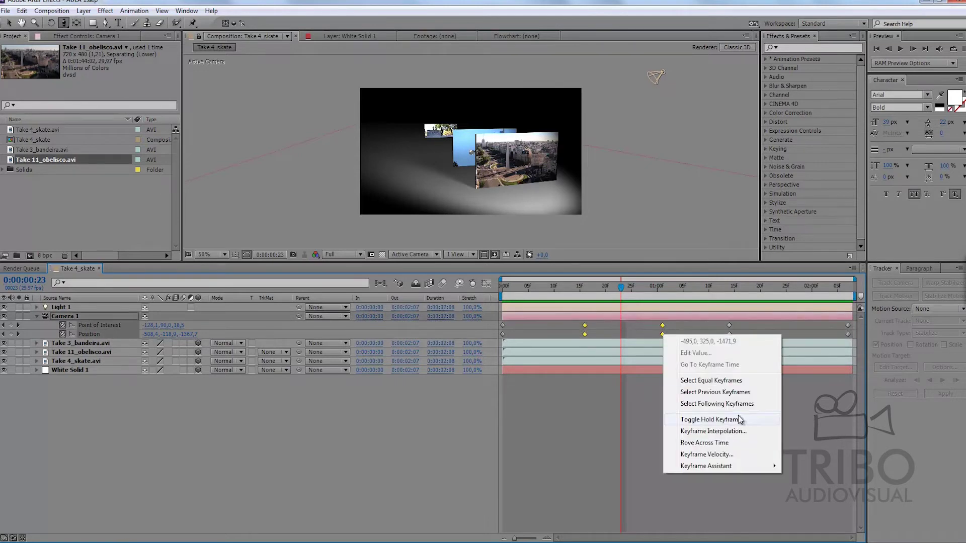
mouse_move(762, 470)
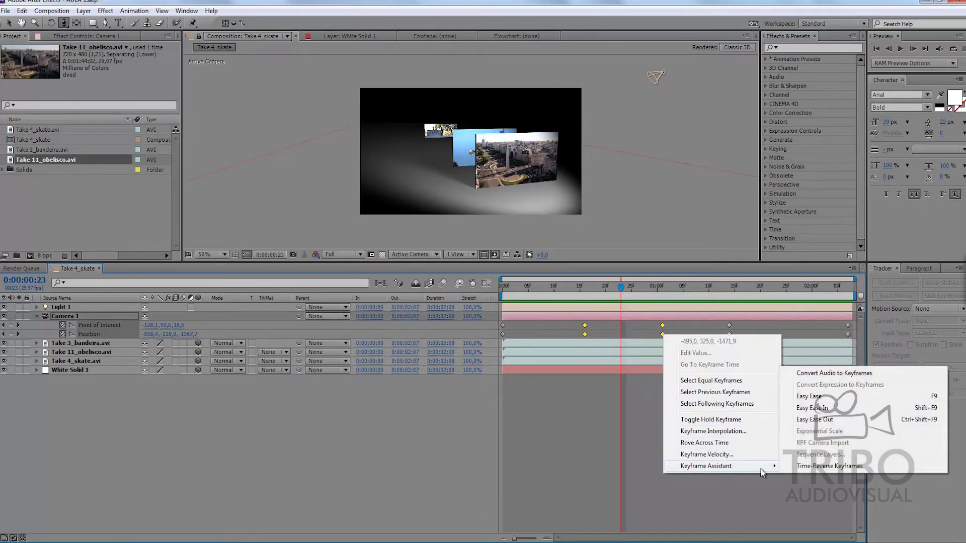
left_click(818, 398)
mouse_move(620, 295)
left_mouse_down()
mouse_move(583, 304)
mouse_move(795, 308)
mouse_move(693, 305)
left_mouse_up()
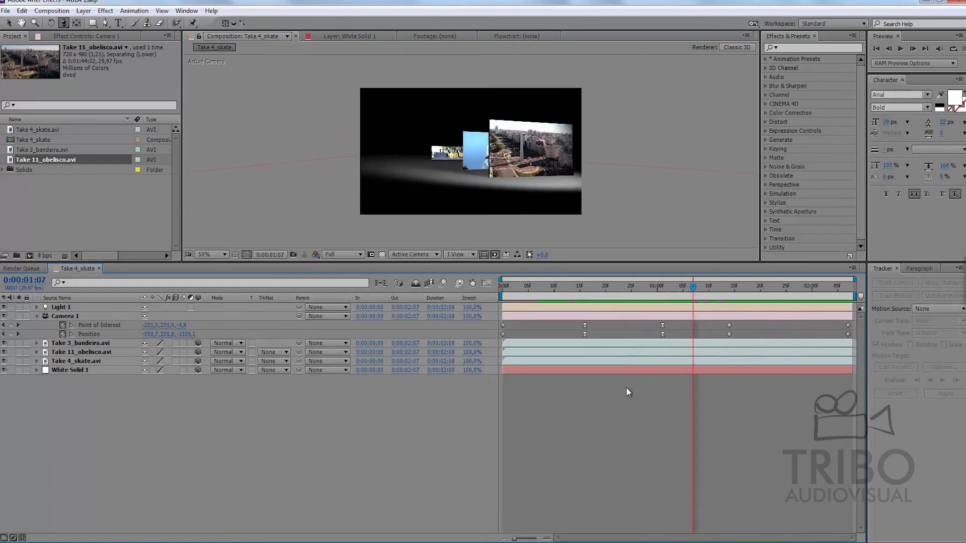
left_click(59, 199)
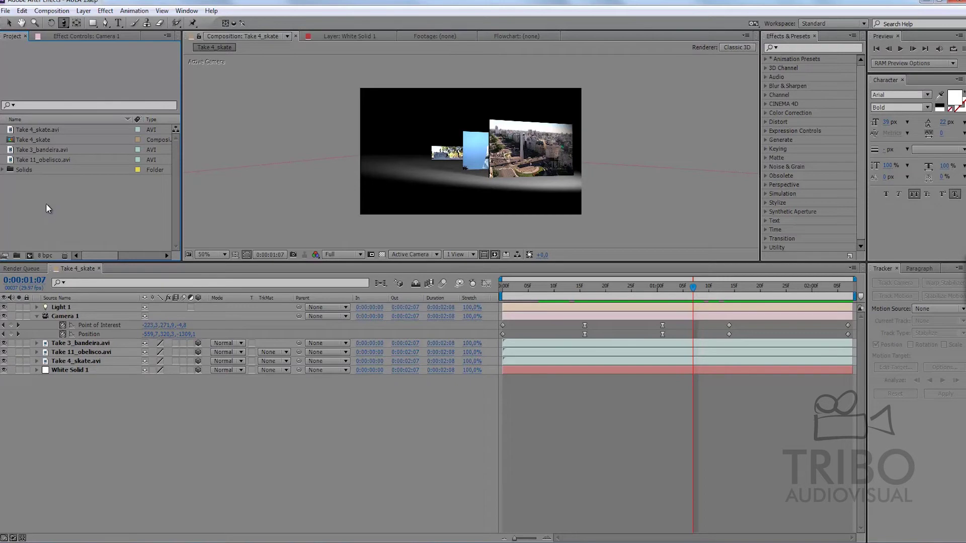
Browse the 3D folder's files and import Machu Picchu.psd.
double_click(46, 203)
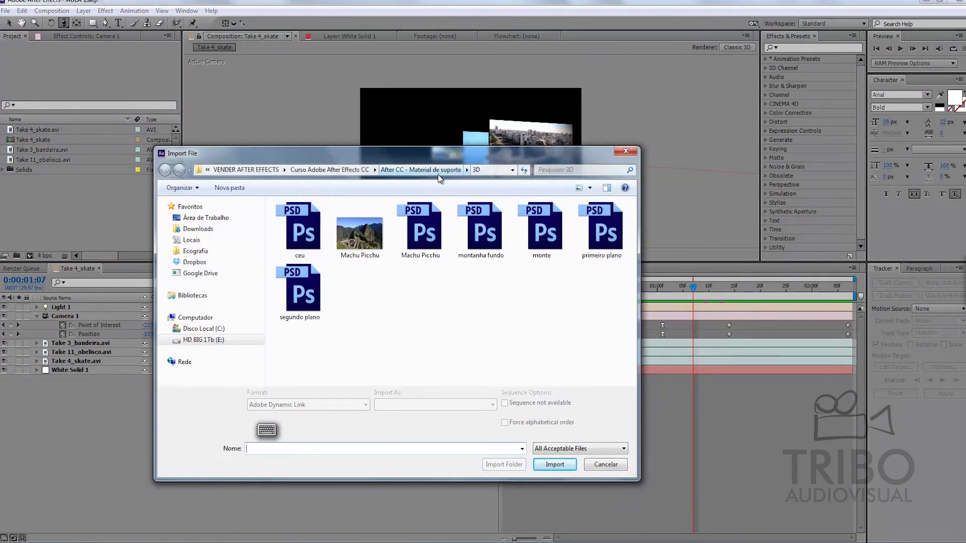
left_click(376, 250)
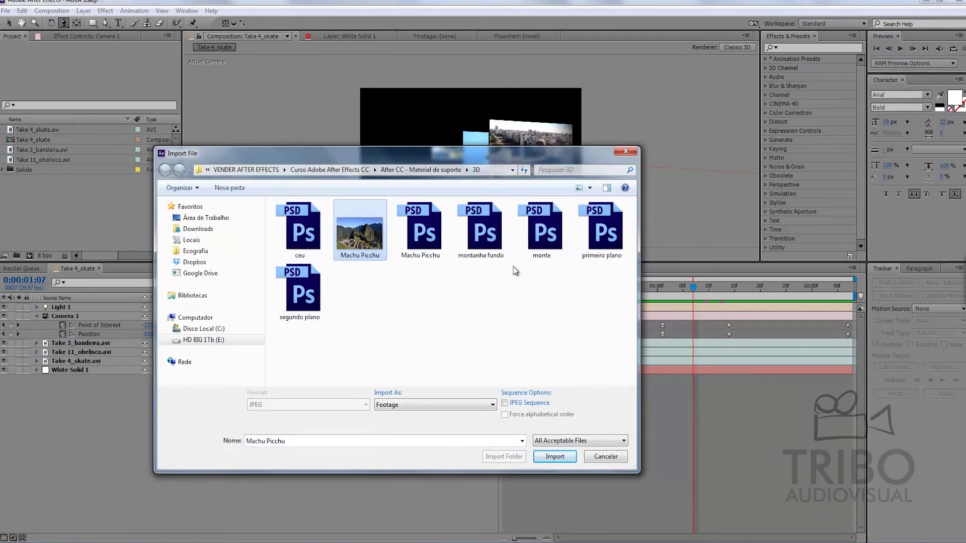
left_click(427, 242)
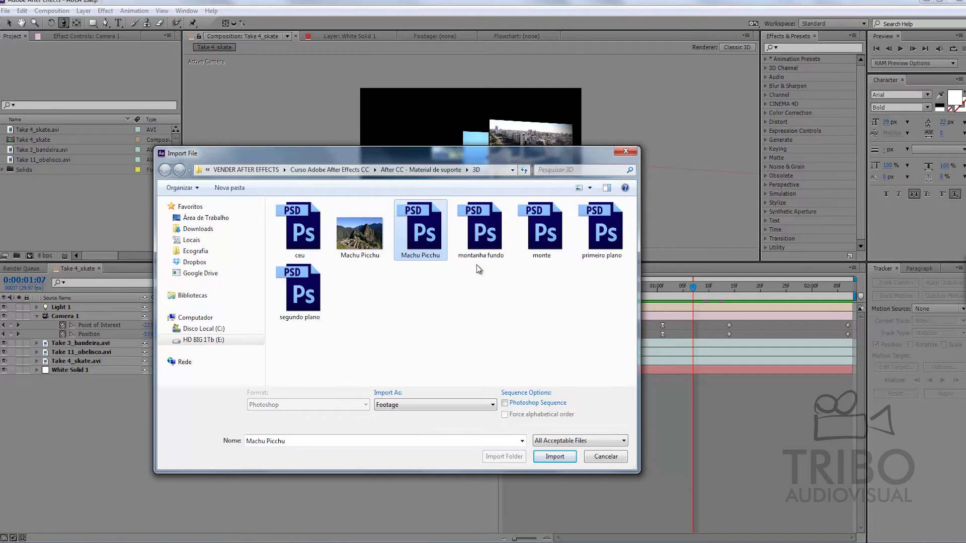
left_click(491, 254)
left_click(541, 247)
left_click(593, 254)
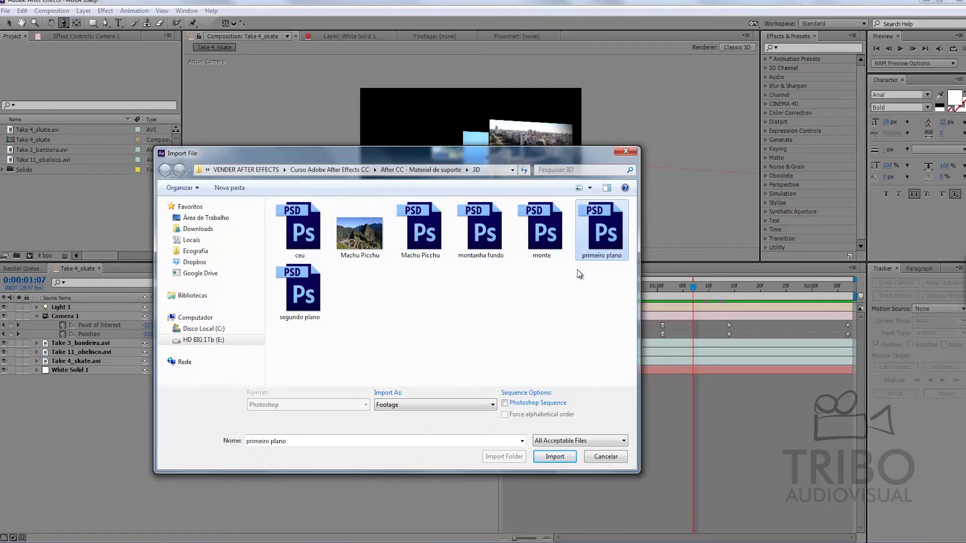
left_click(304, 297)
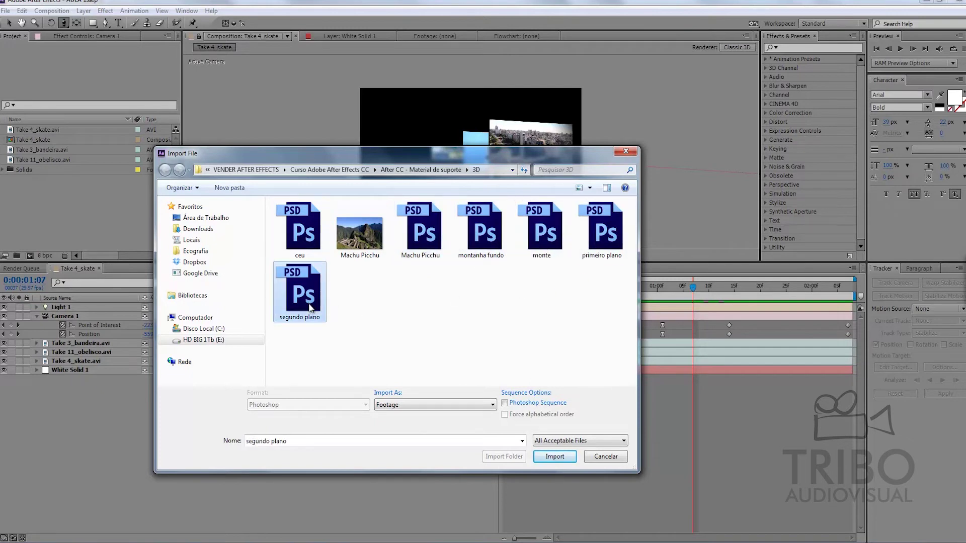
left_click(593, 252)
left_click(555, 246)
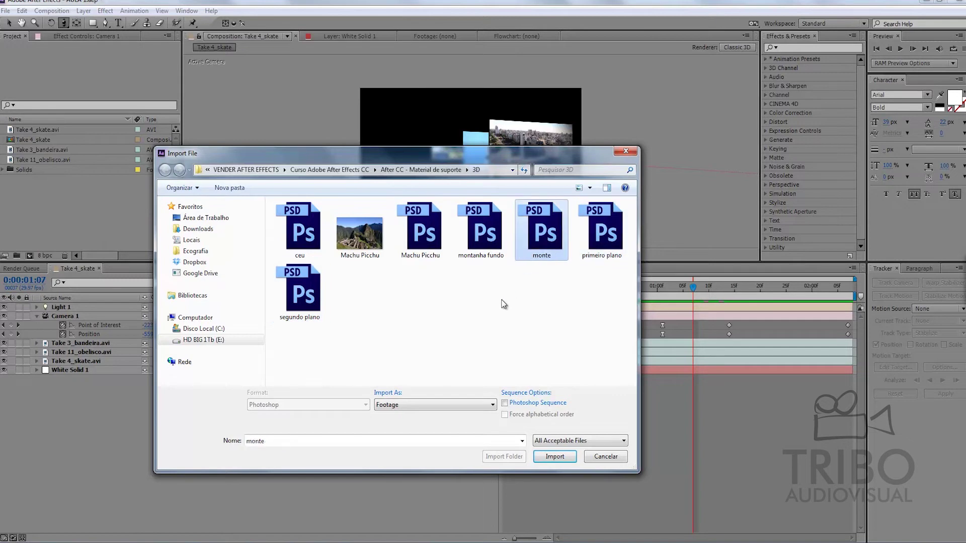
left_click(418, 241)
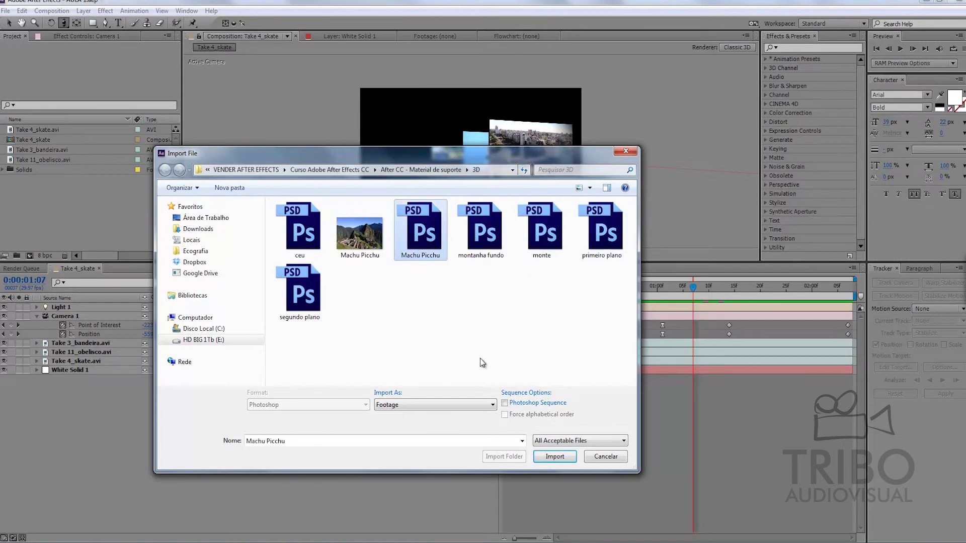
left_click(555, 456)
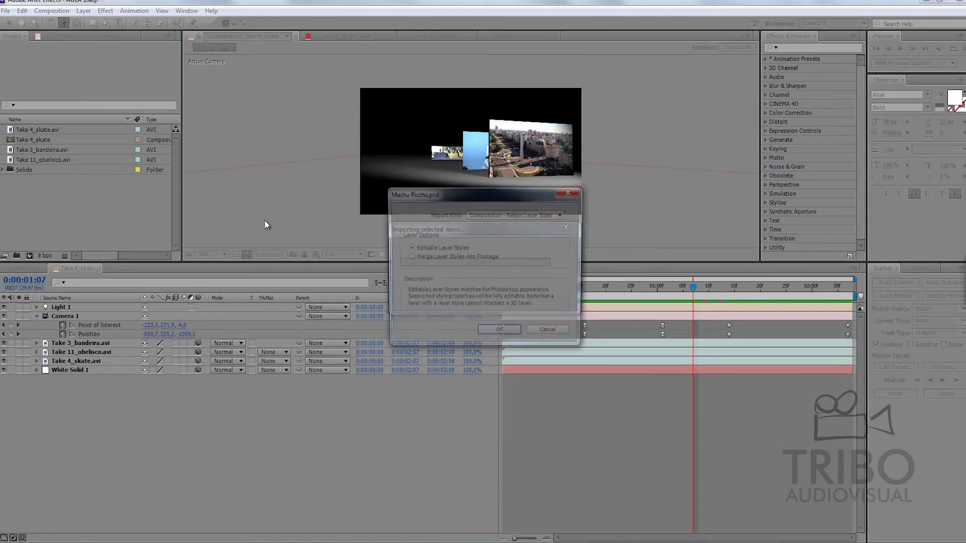
Import Machu Picchu.psd with Import Kind set to Composition - Retain Layer Sizes.
left_click(508, 214)
left_click(437, 235)
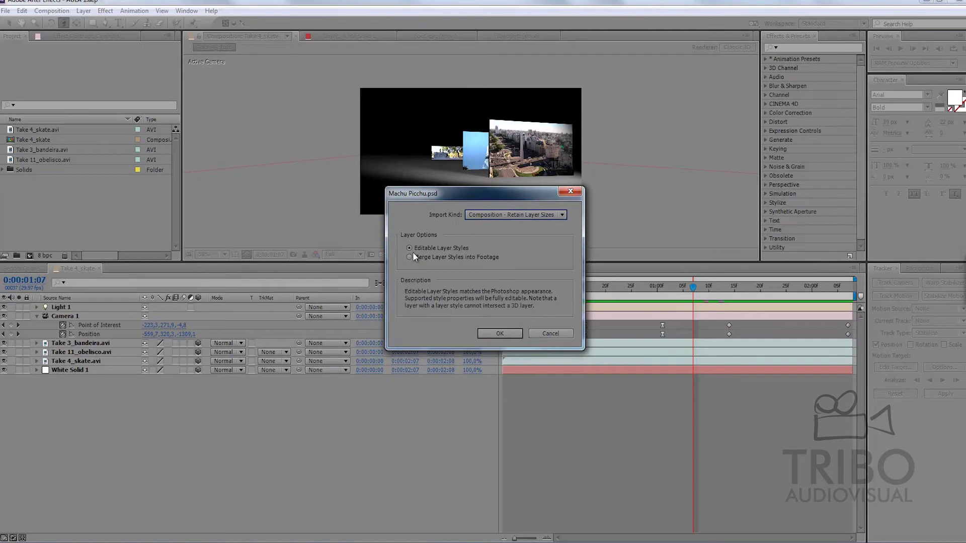
left_click(506, 215)
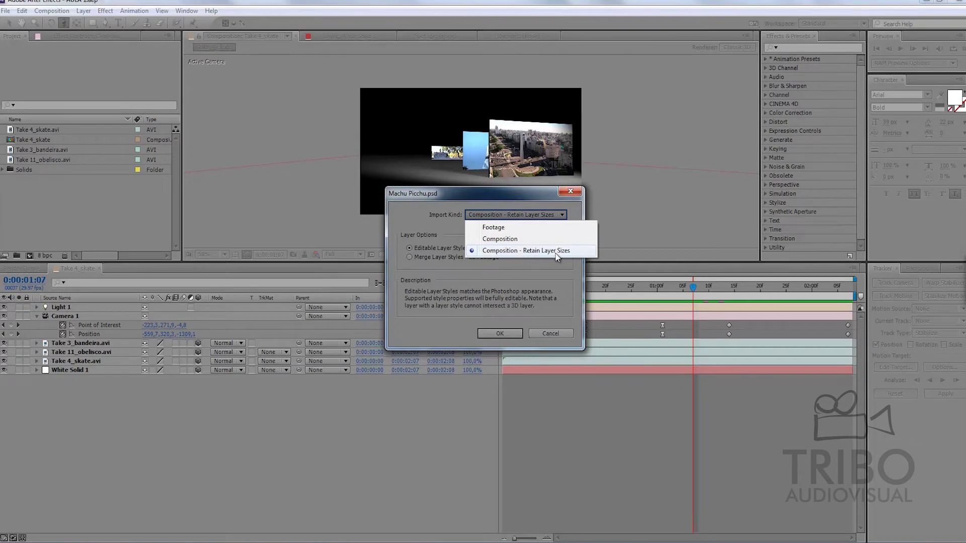
left_click(554, 265)
left_click(500, 334)
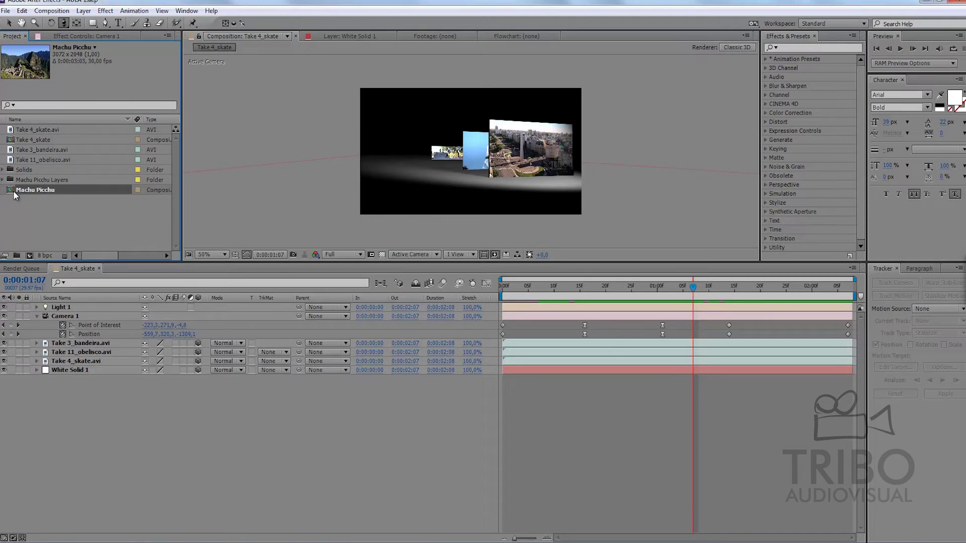
Open the Machu Picchu composition and resize its preview to see it whole.
double_click(10, 190)
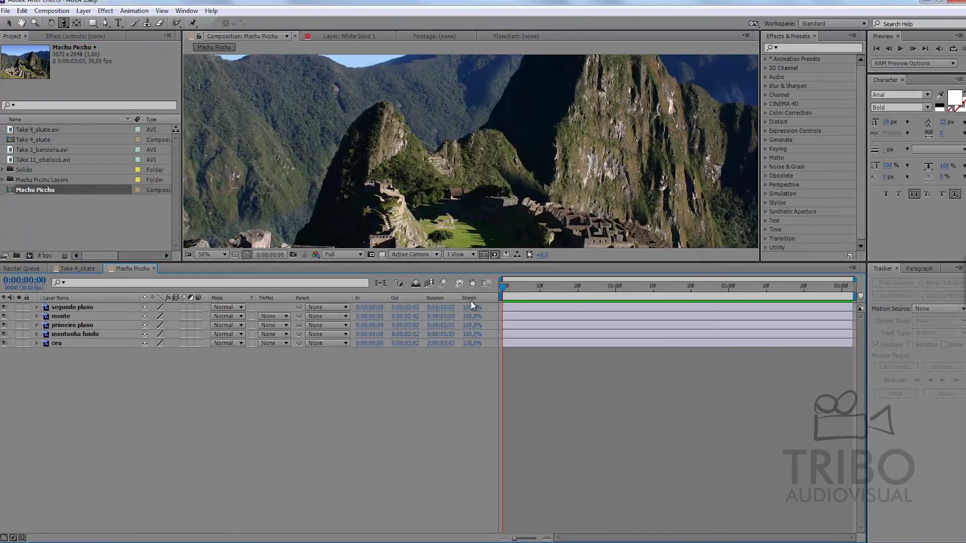
key("comma")
key("comma")
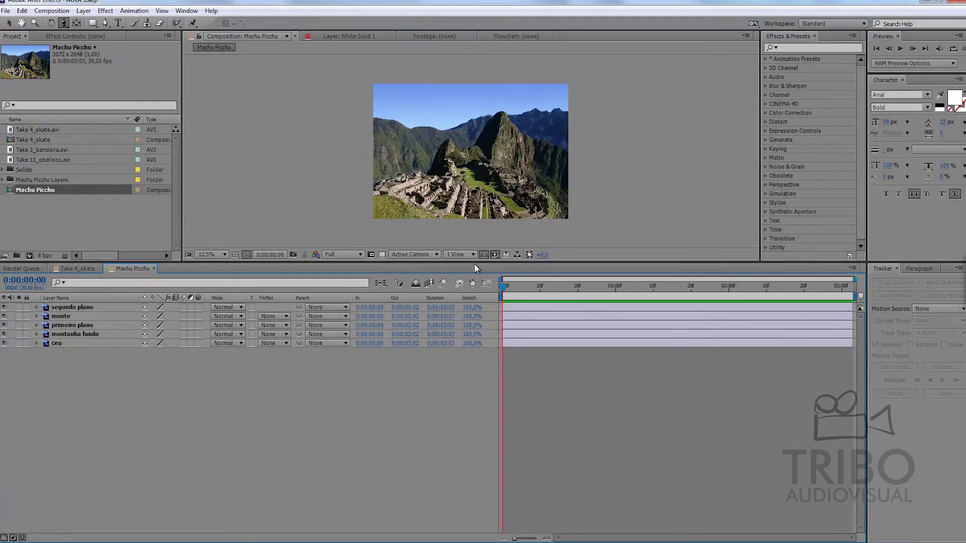
left_click_drag(479, 262, 479, 354)
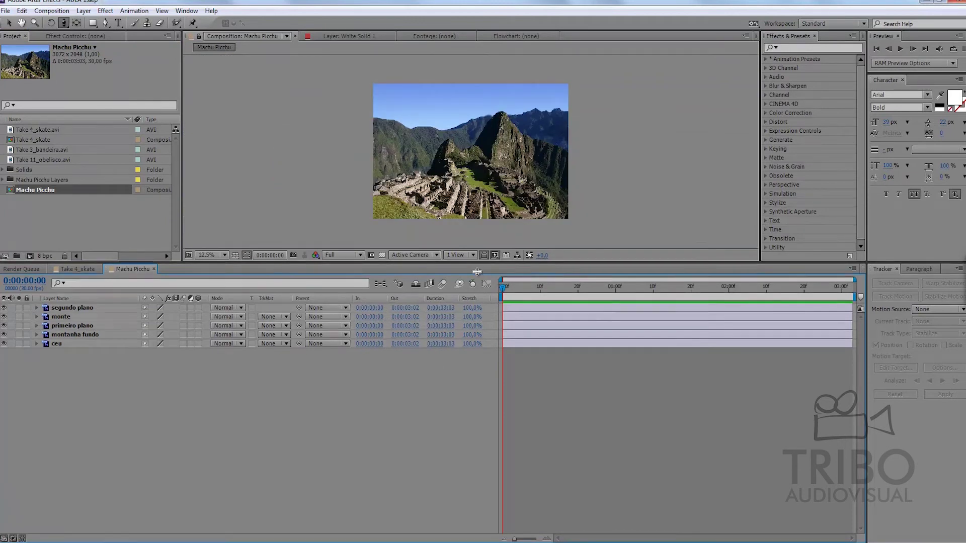
key("period")
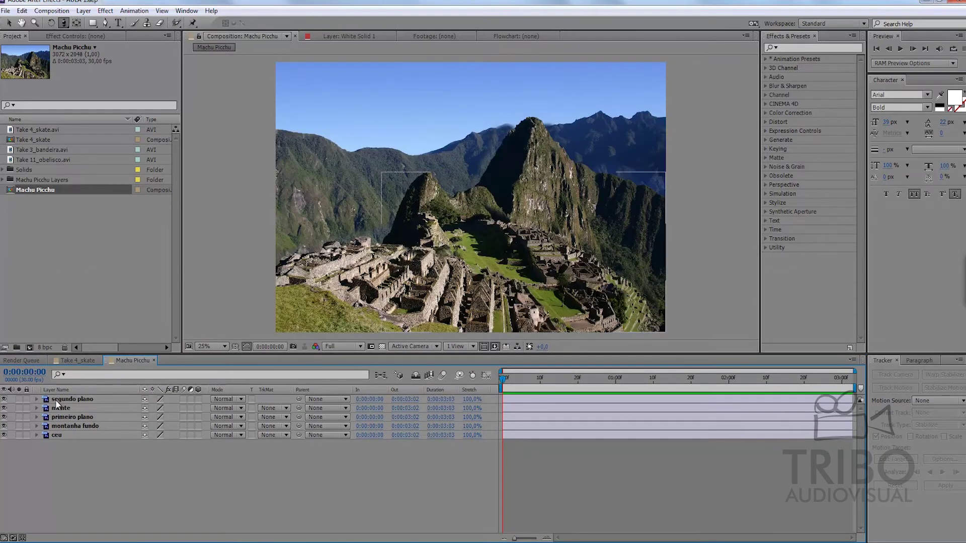
Reveal each layer in turn from ceu to segundo plano, then make all five layers 3D.
left_click_drag(4, 399, 4, 427)
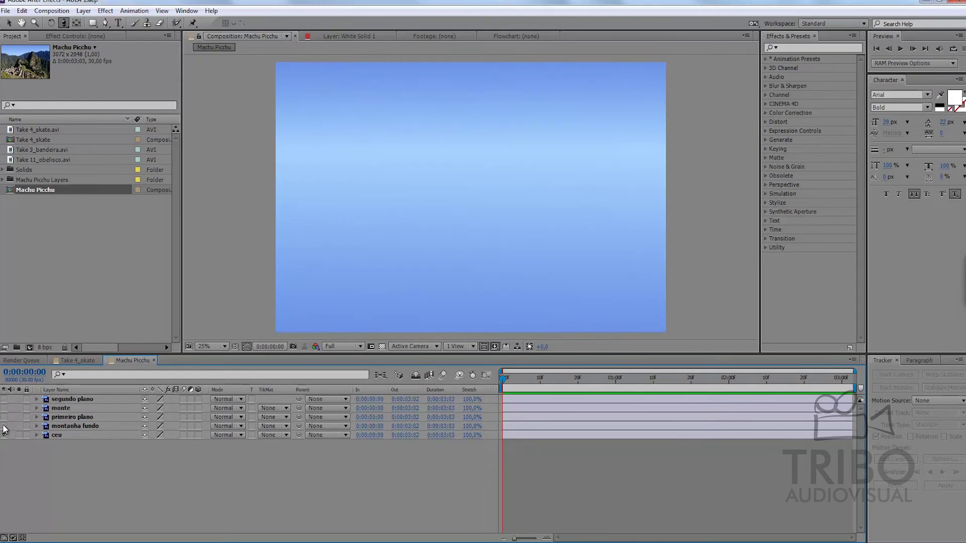
left_click(4, 426)
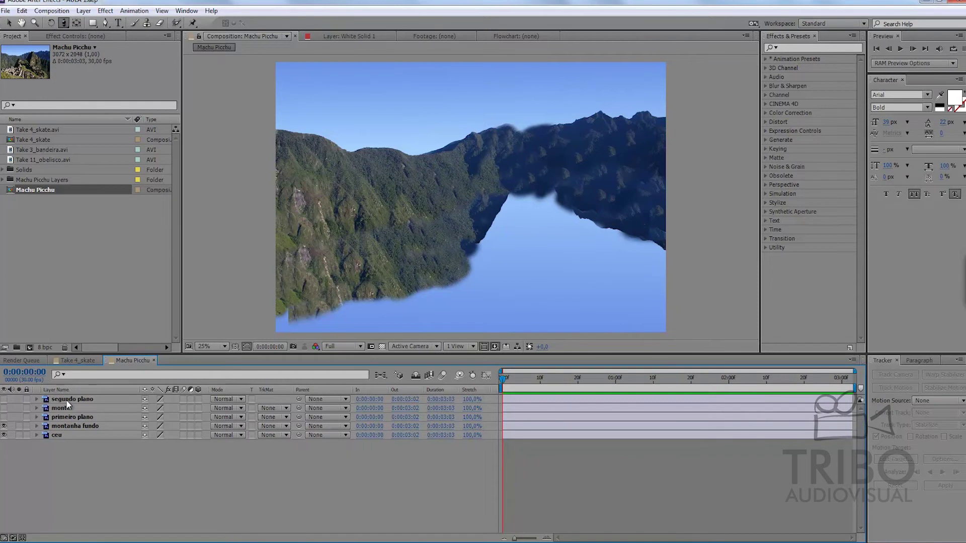
left_click(4, 417)
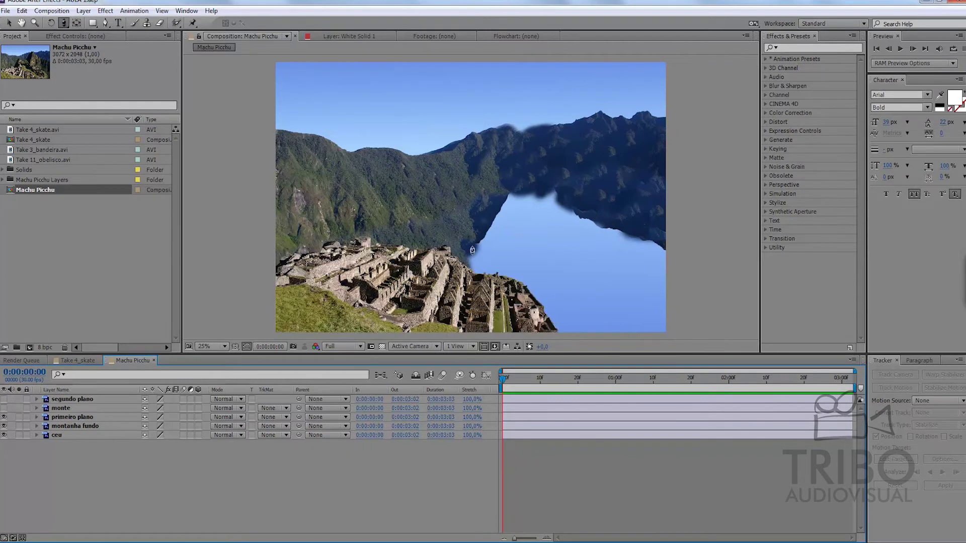
left_click(5, 408)
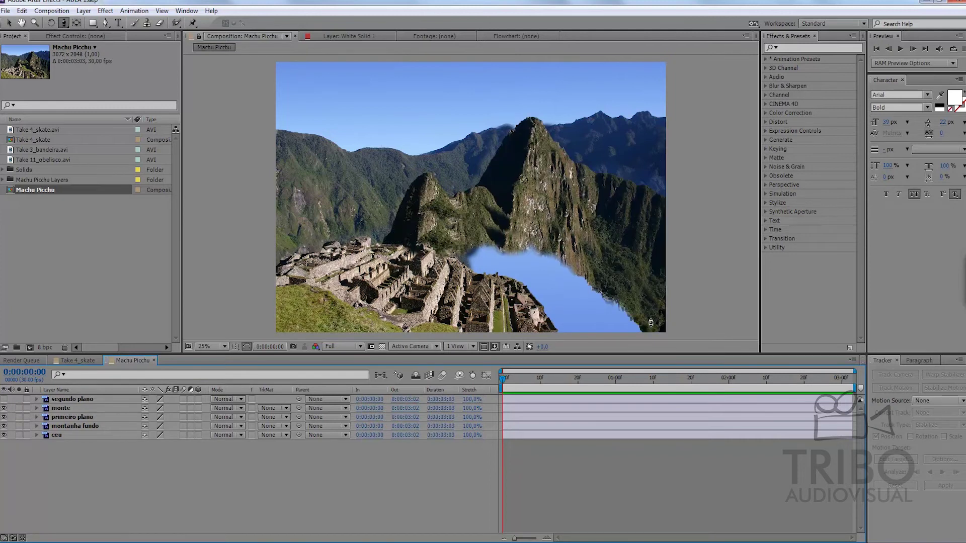
left_click(4, 399)
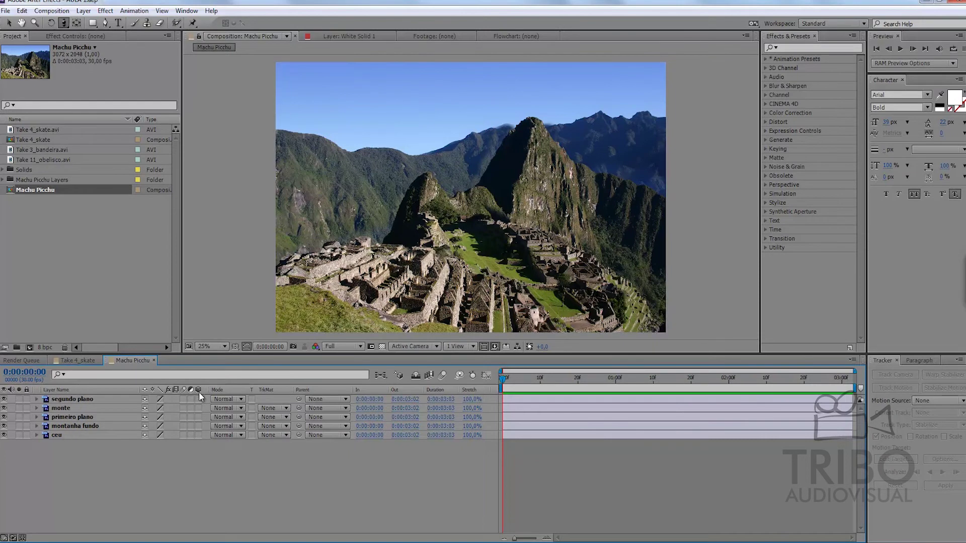
left_click_drag(198, 399, 199, 435)
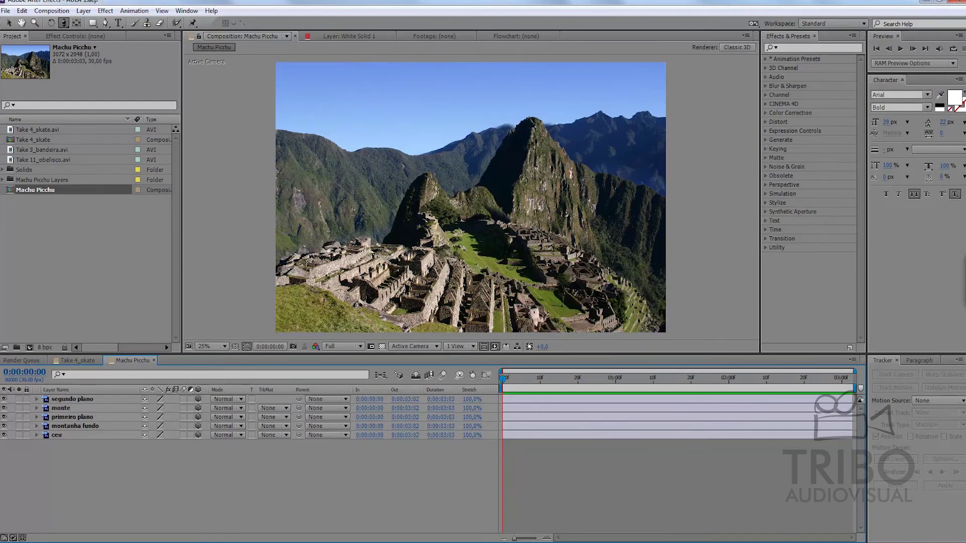
Add a new camera with the 35mm preset, creating Camera 1.
right_click(198, 466)
mouse_move(240, 352)
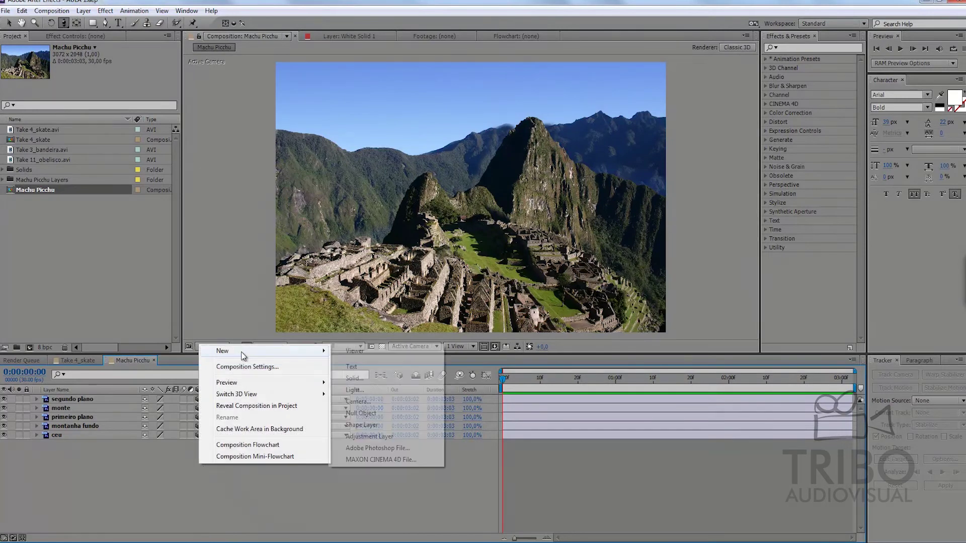
left_click(357, 402)
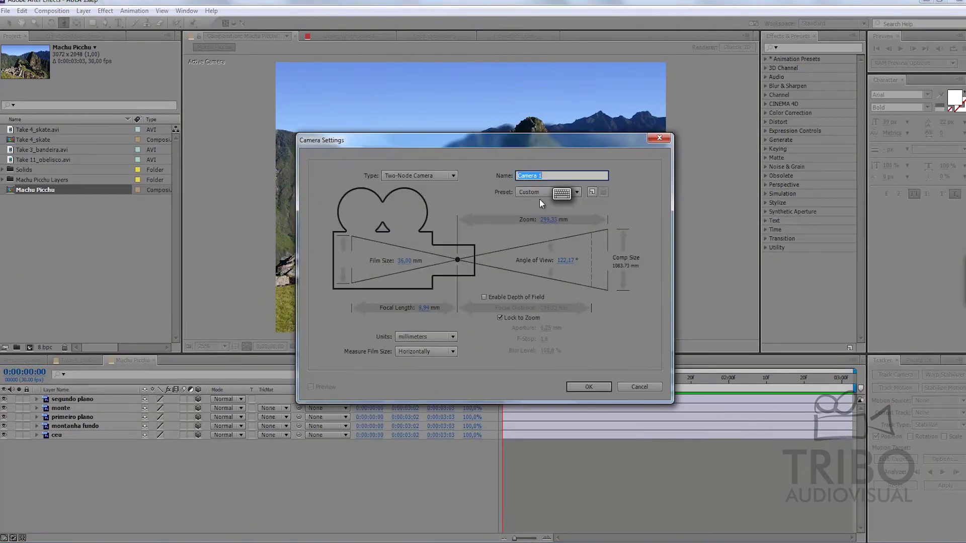
left_click(543, 196)
left_click(538, 268)
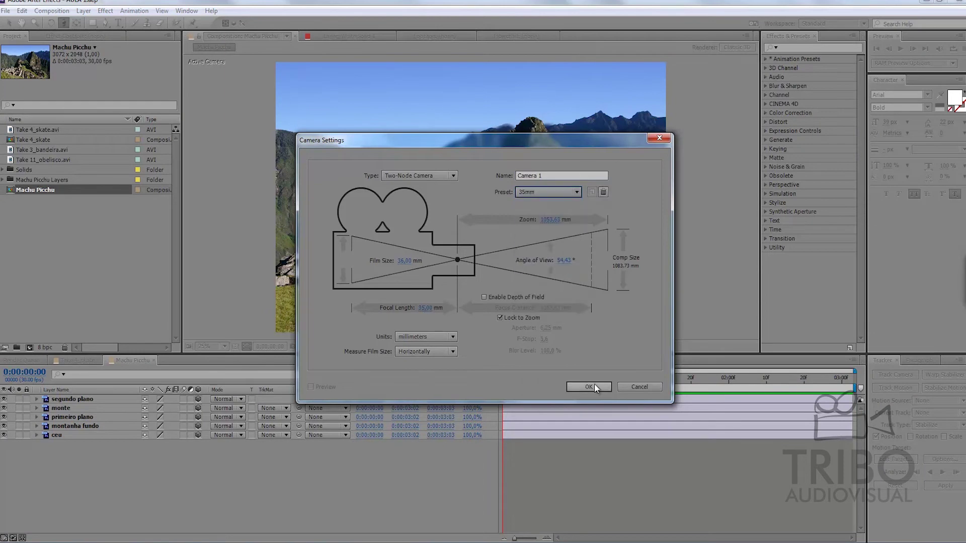
left_click(590, 387)
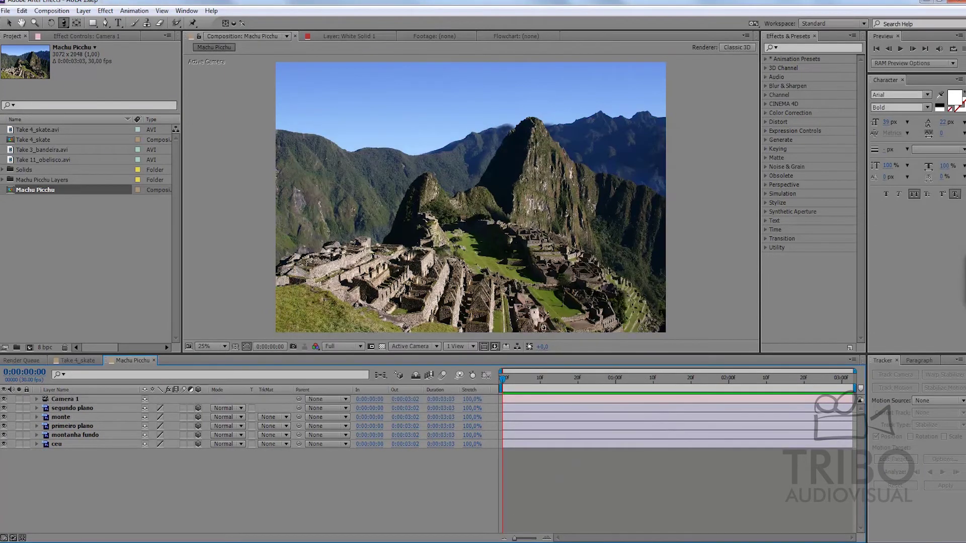
Dolly Camera 1 back and orbit it around the Machu Picchu layers.
key("c")
left_click_drag(517, 200, 502, 231)
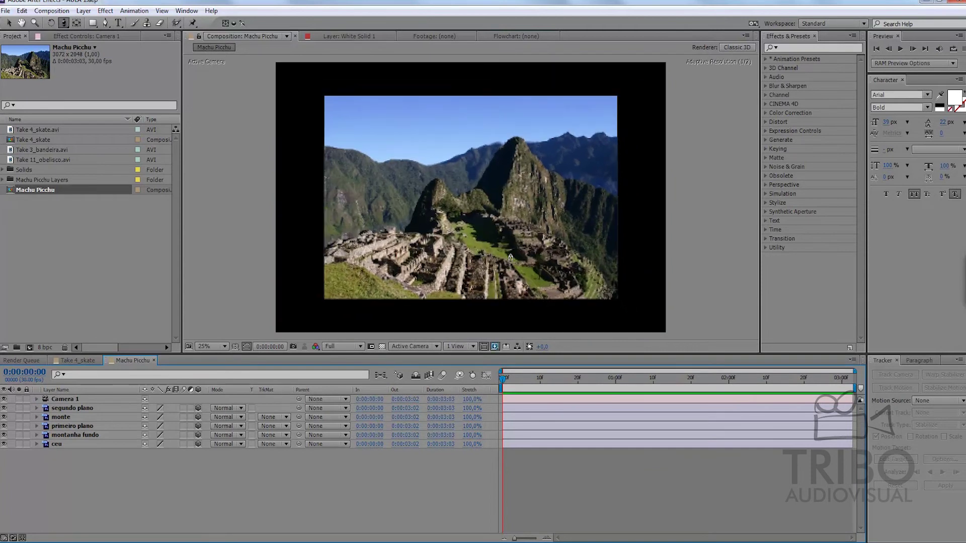
key("c")
mouse_move(582, 231)
left_mouse_down()
mouse_move(506, 231)
mouse_move(494, 217)
mouse_move(588, 245)
mouse_move(566, 310)
left_mouse_up()
Undo the camera orbit, then drag the ceu sky layer farther back in depth.
key("ctrl+z")
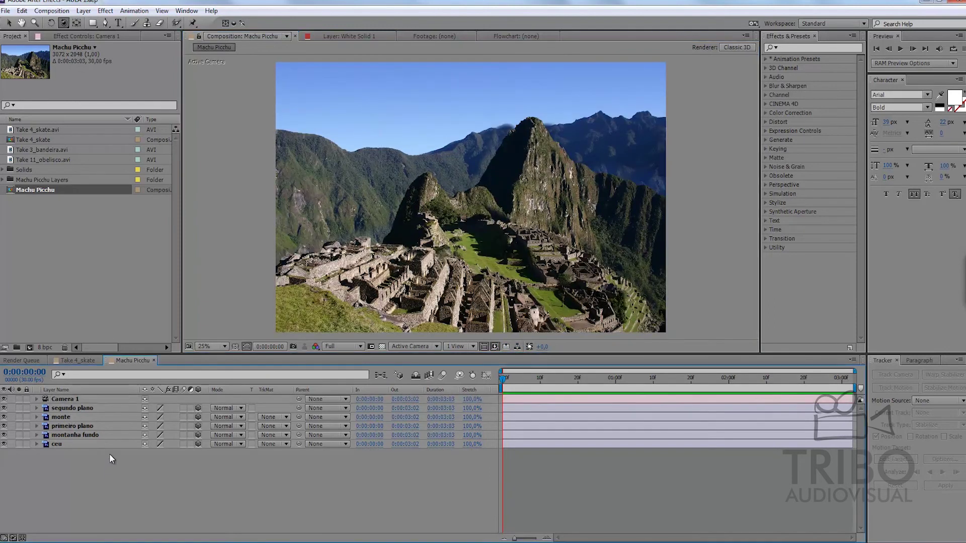
left_click(8, 22)
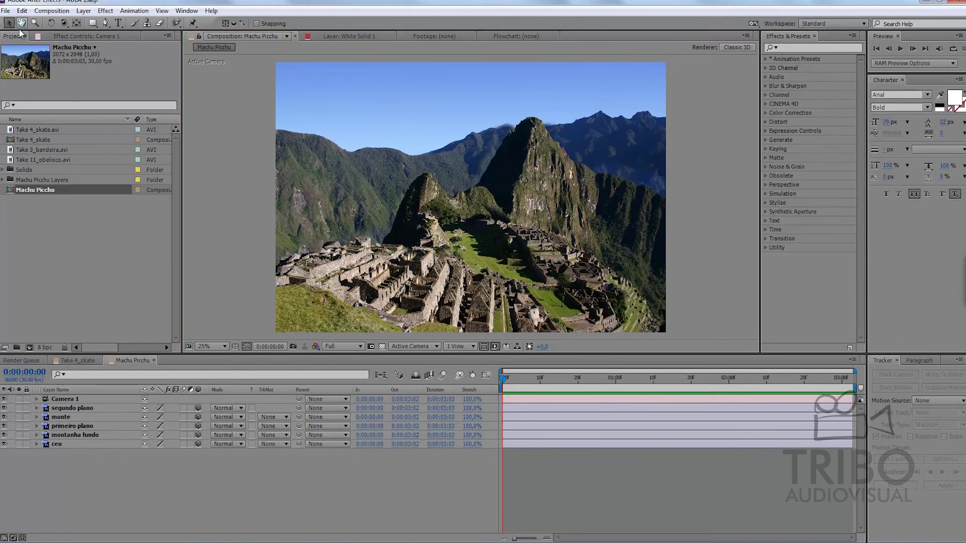
left_click(357, 300)
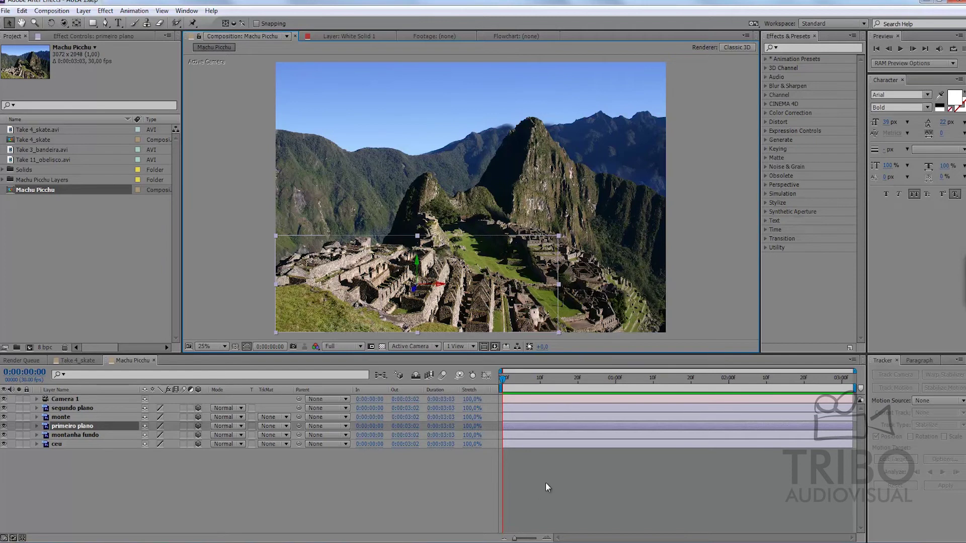
left_click(513, 456)
left_click(71, 444)
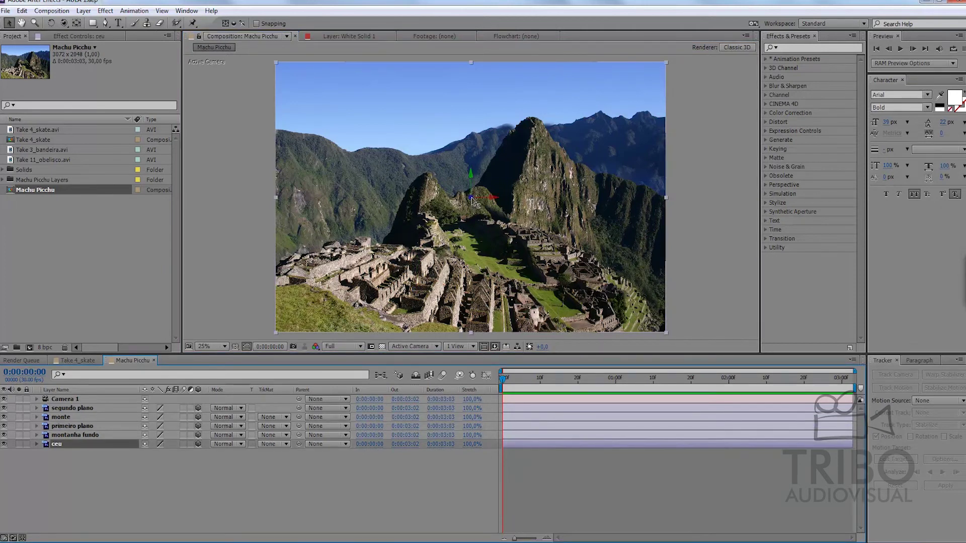
mouse_move(471, 200)
left_mouse_down()
mouse_move(484, 192)
mouse_move(473, 204)
mouse_move(496, 200)
mouse_move(338, 292)
left_mouse_up()
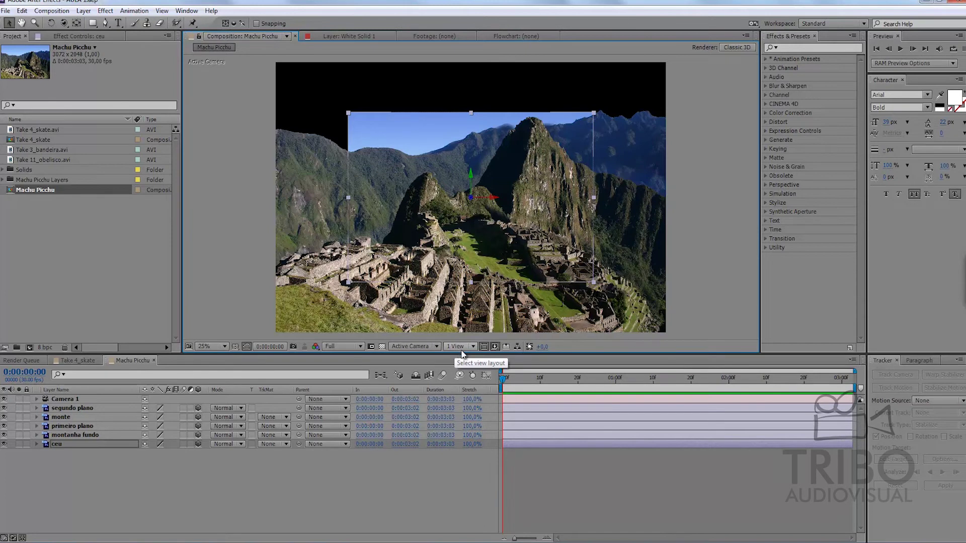
Split the viewer into the 4 Views layout.
left_click(427, 470)
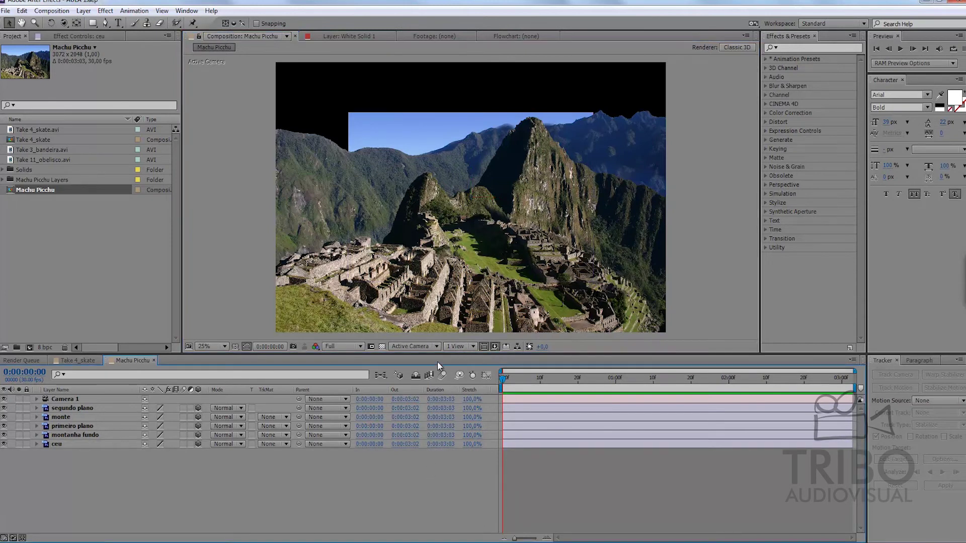
left_click(462, 347)
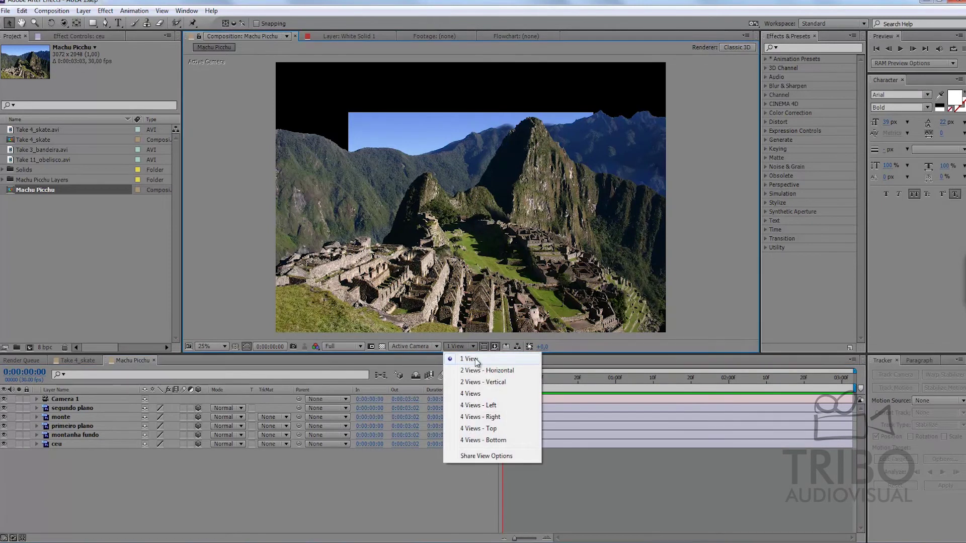
left_click(473, 395)
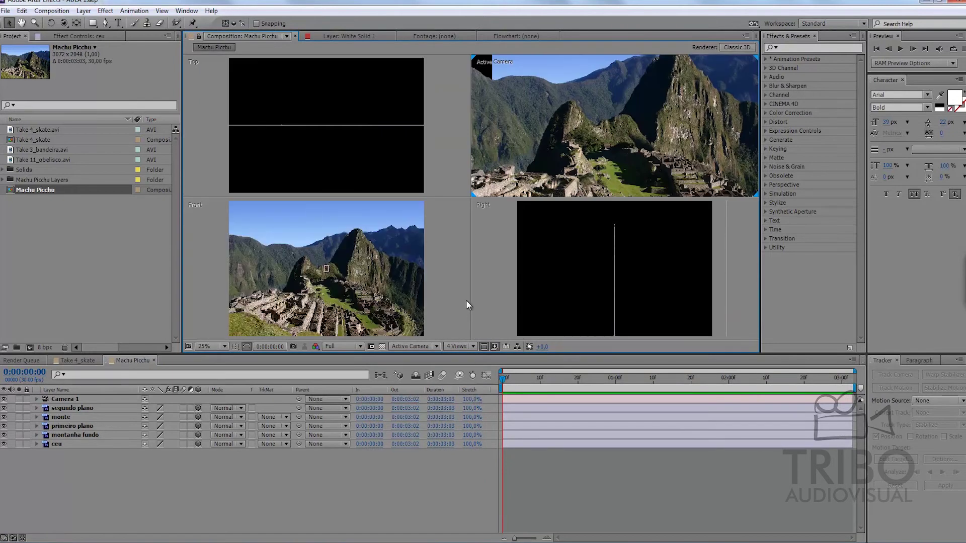
Activate the Top, Right, Active Camera and Front panes in turn, zooming within them.
left_click(207, 105)
left_click(501, 251)
left_click(523, 170)
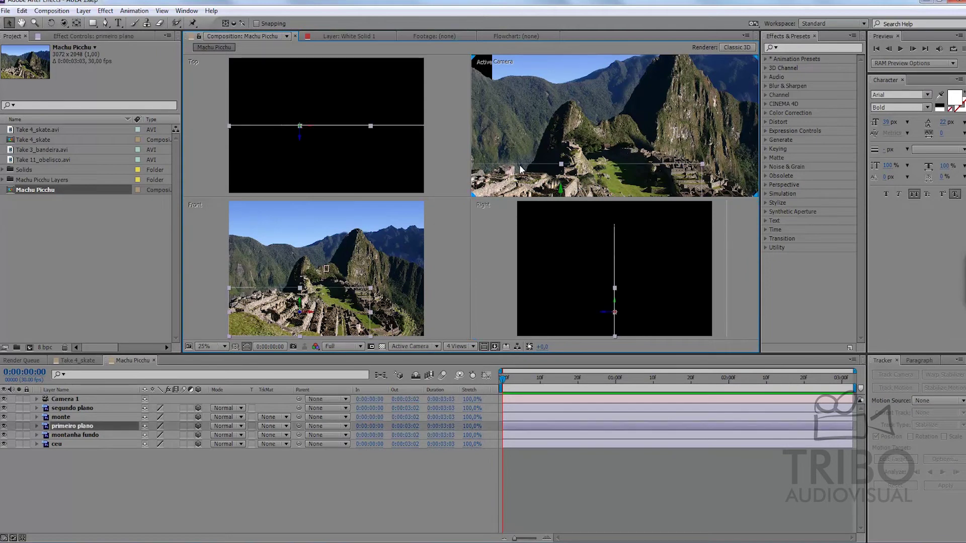
scroll(522, 168, "down", 2)
scroll(530, 166, "down", 3)
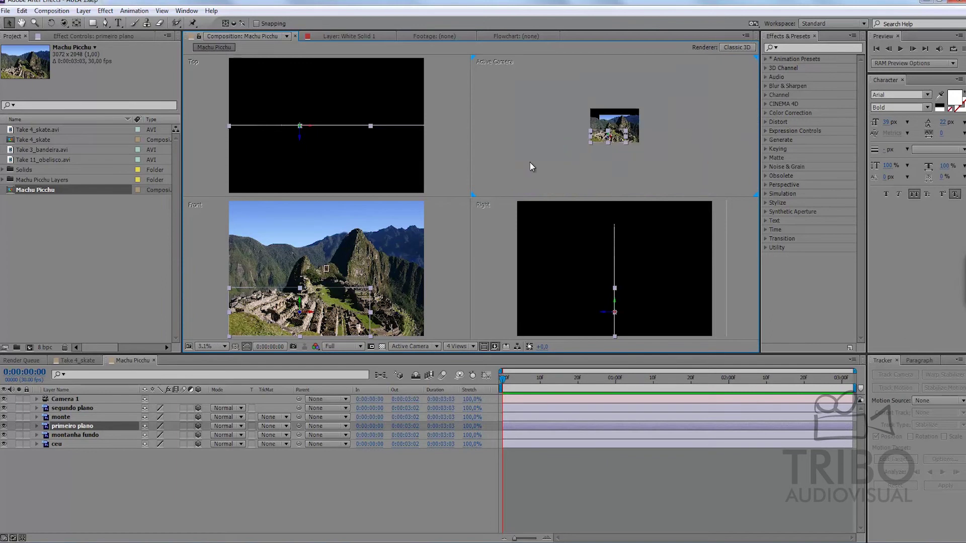
scroll(531, 166, "up", 3)
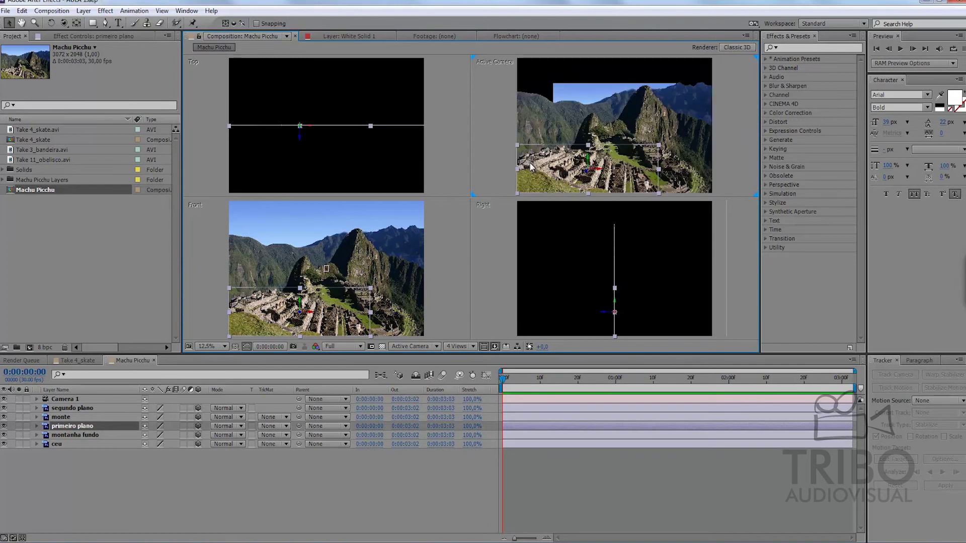
left_click(442, 254)
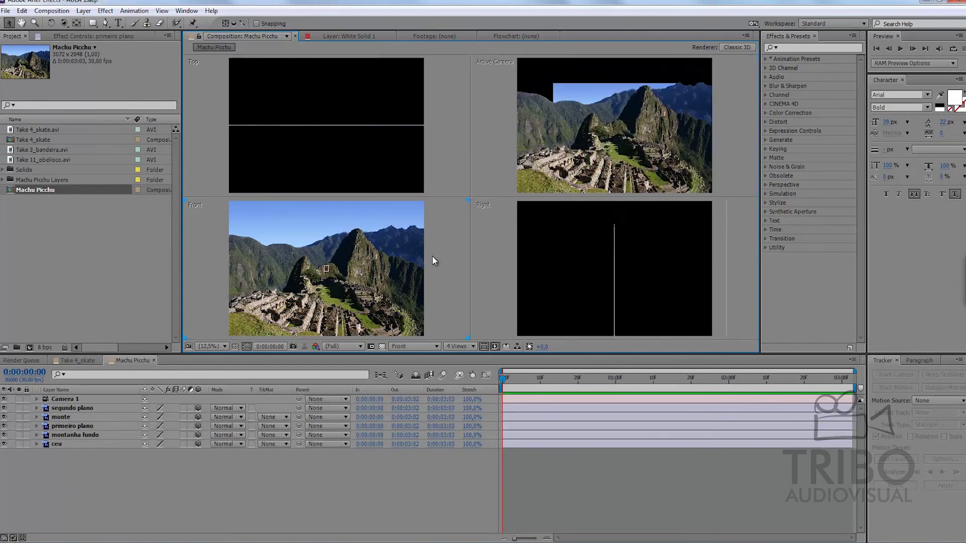
scroll(430, 258, "down", 4)
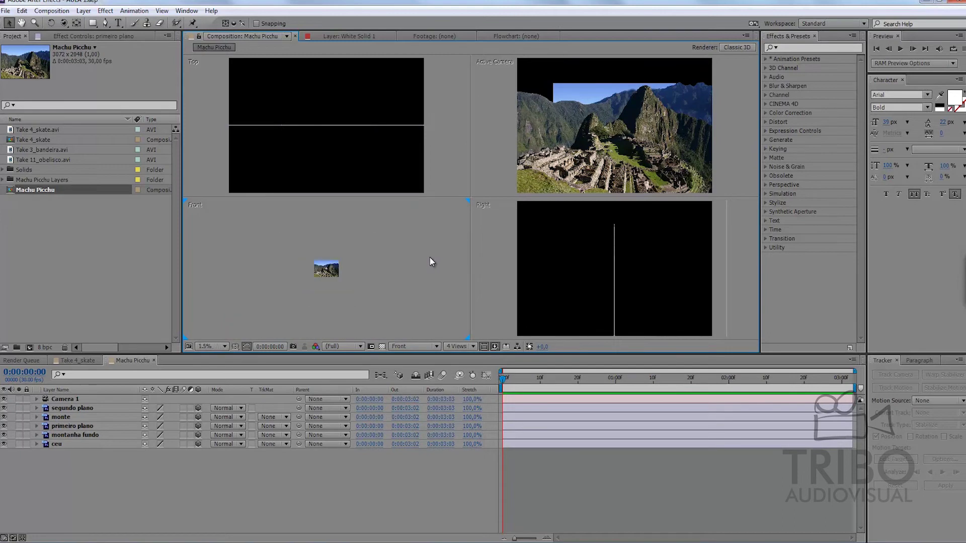
scroll(429, 256, "up", 3)
scroll(430, 256, "up", 2)
scroll(428, 256, "up", 2)
scroll(428, 255, "down", 1)
scroll(427, 255, "down", 2)
scroll(426, 257, "down", 3)
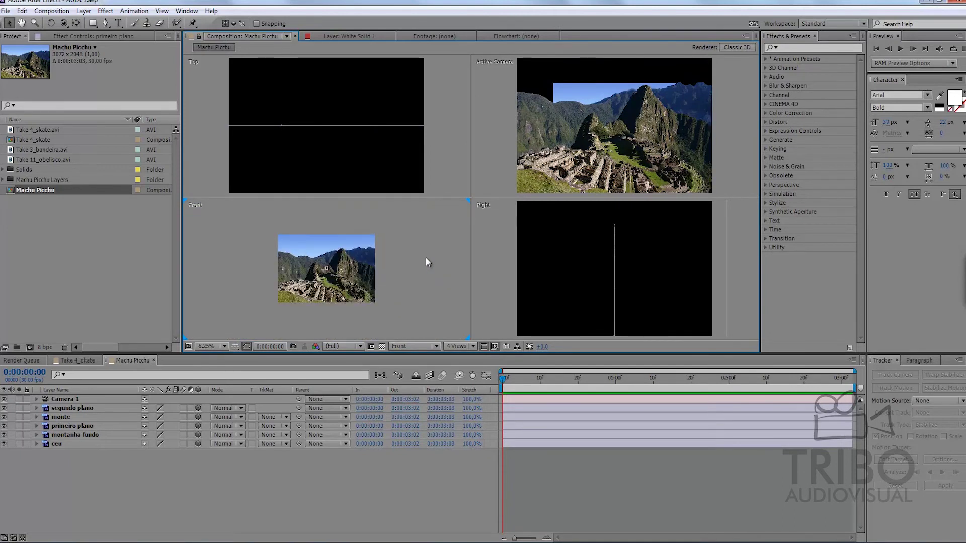
scroll(425, 257, "up", 2)
scroll(424, 258, "up", 1)
scroll(423, 258, "down", 1)
scroll(424, 258, "down", 1)
scroll(424, 258, "down", 1)
scroll(431, 250, "up", 1)
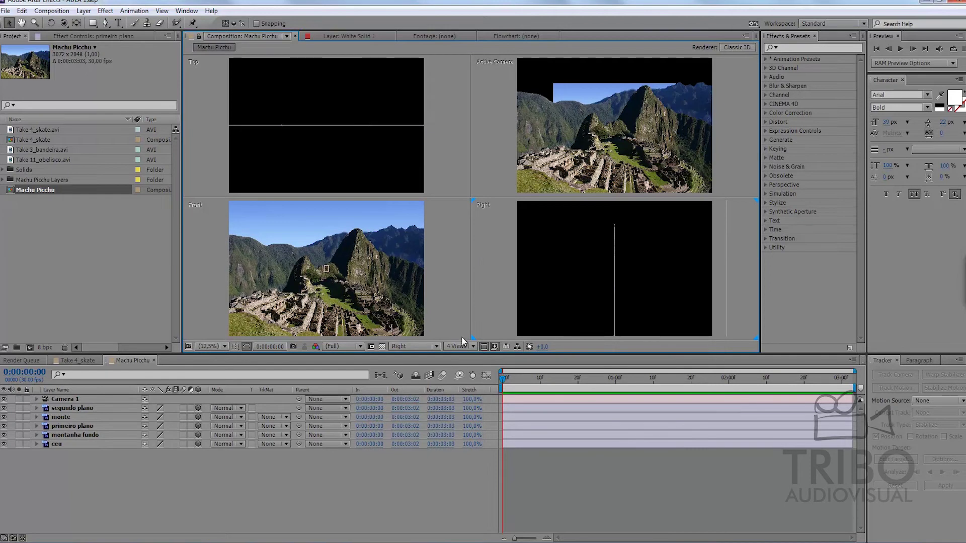
Show the Left view in the bottom-right pane and make the Top view active.
left_click(417, 346)
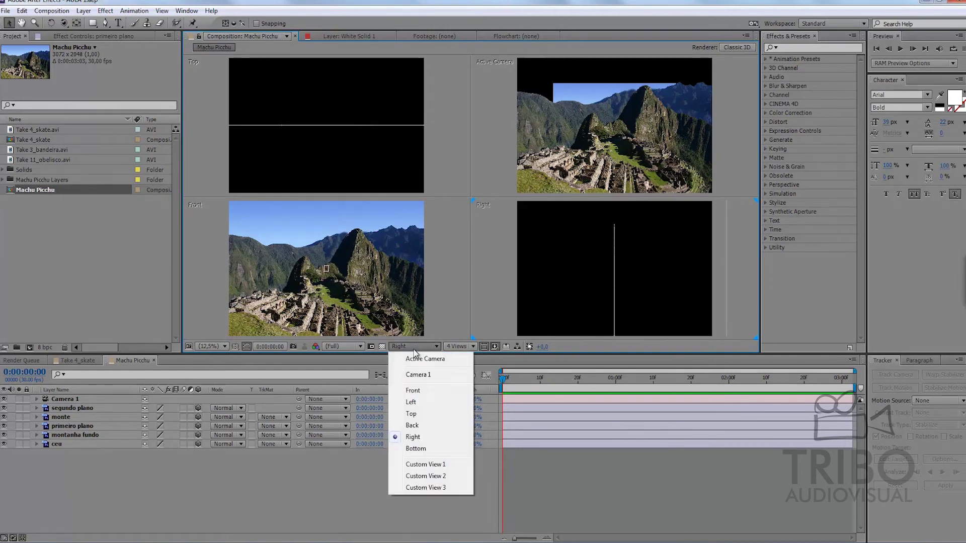
left_click(413, 403)
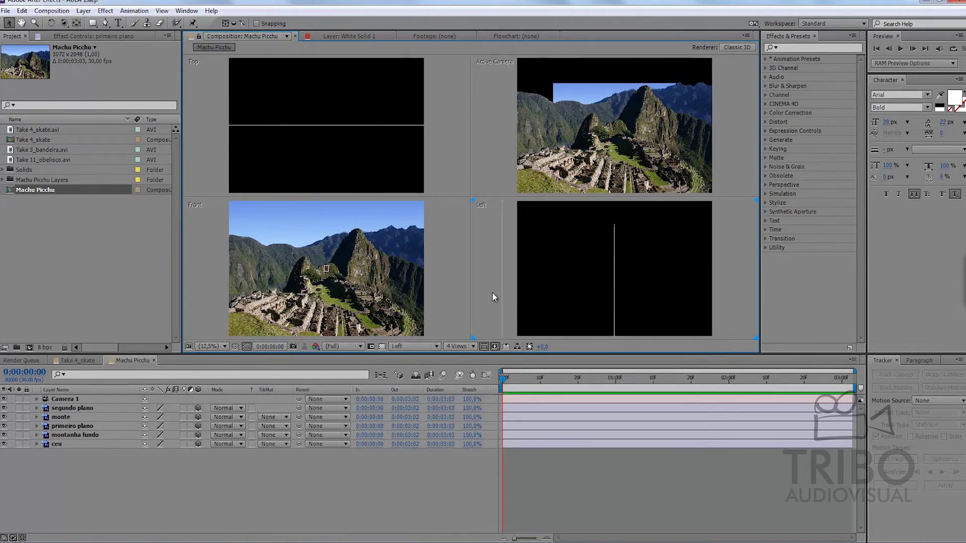
left_click(459, 347)
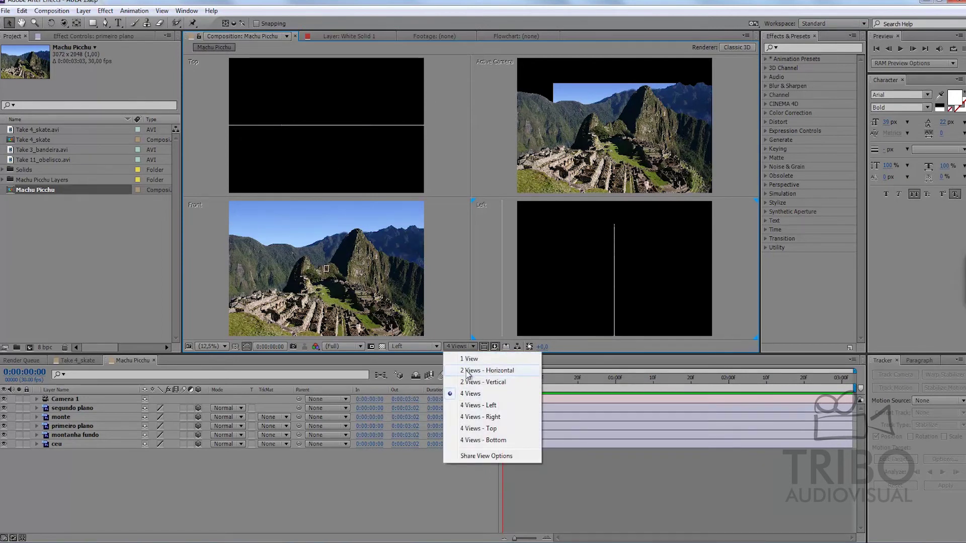
left_click(598, 465)
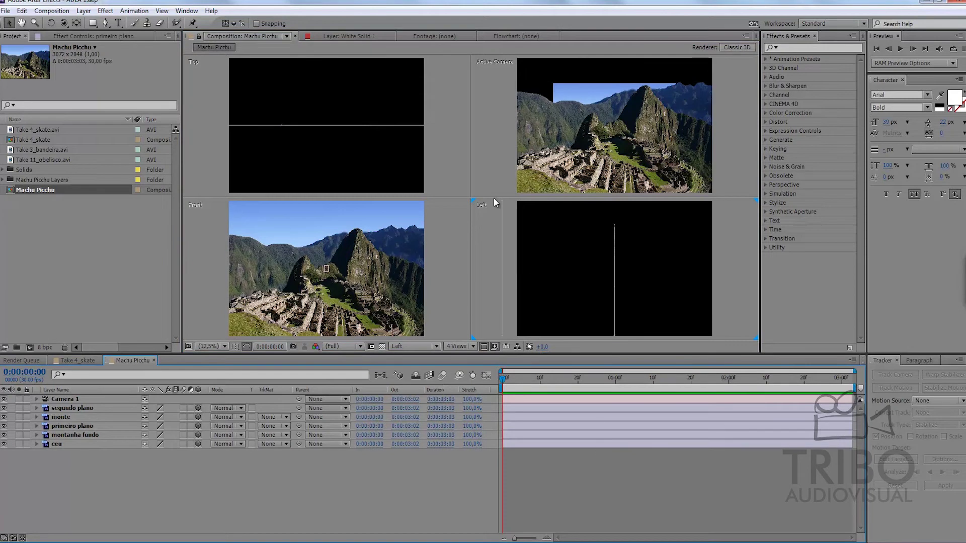
left_click(440, 108)
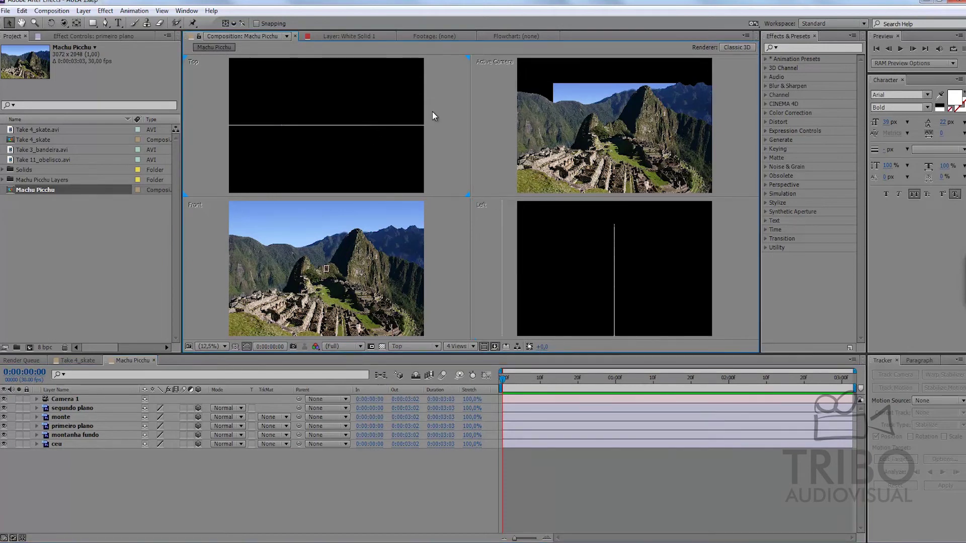
Zoom out the Top view and push the ceu layer further back along Z.
key("period")
key("comma")
key("comma")
key("comma")
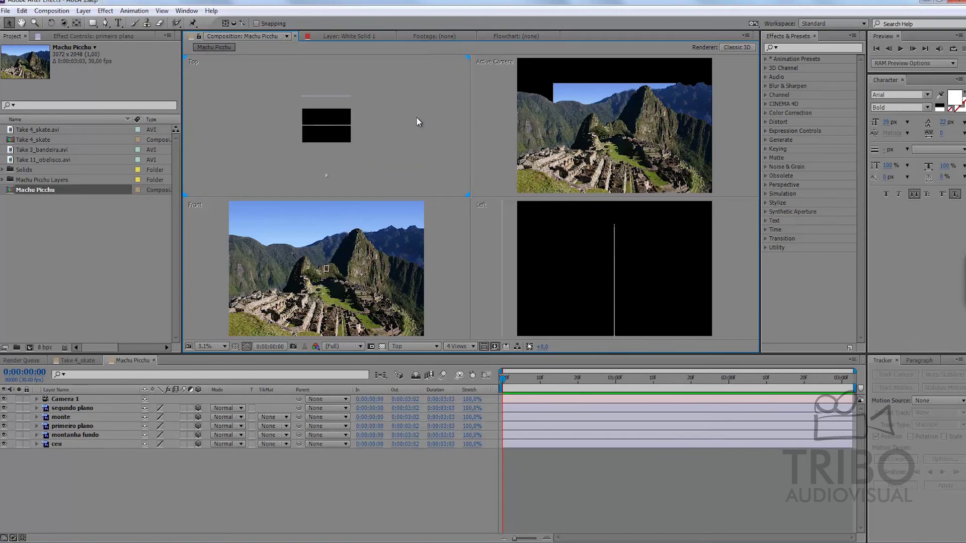
left_click_drag(379, 99, 367, 138)
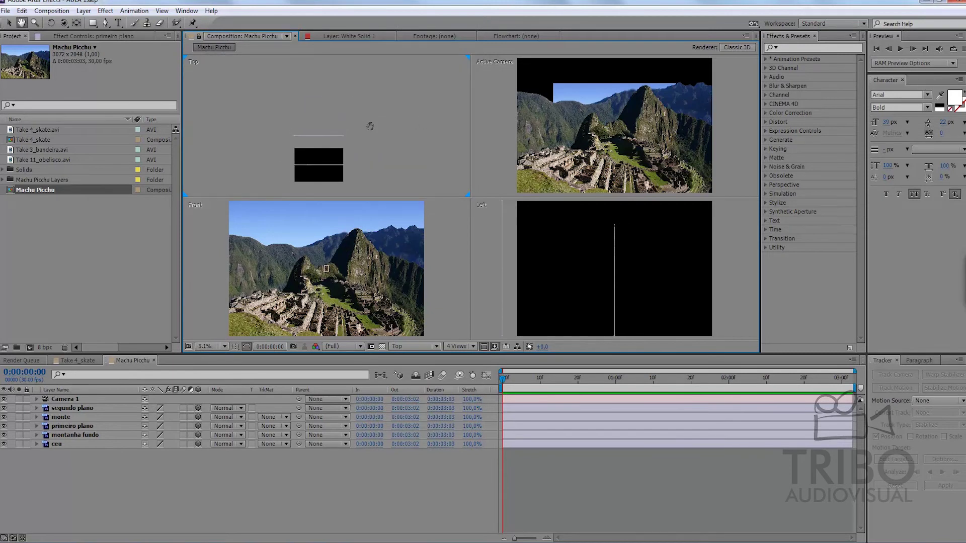
left_click(62, 444)
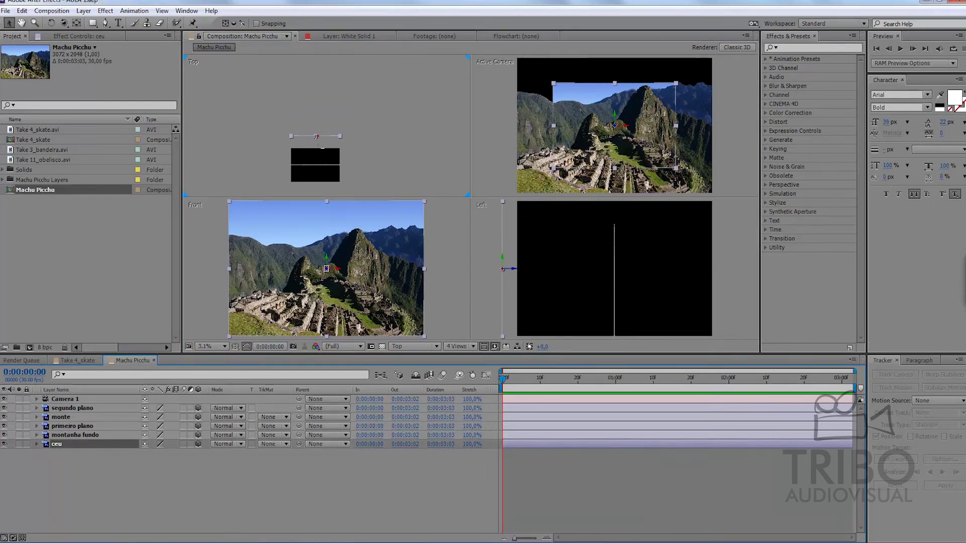
left_click_drag(316, 135, 316, 93)
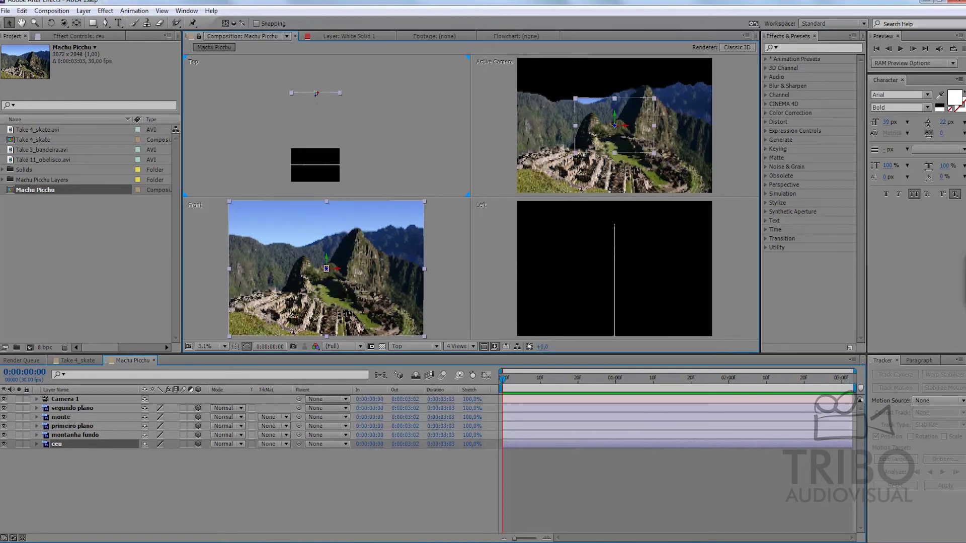
Reposition Camera 1 in the Top view to reframe the Machu Picchu shot.
left_click(66, 400)
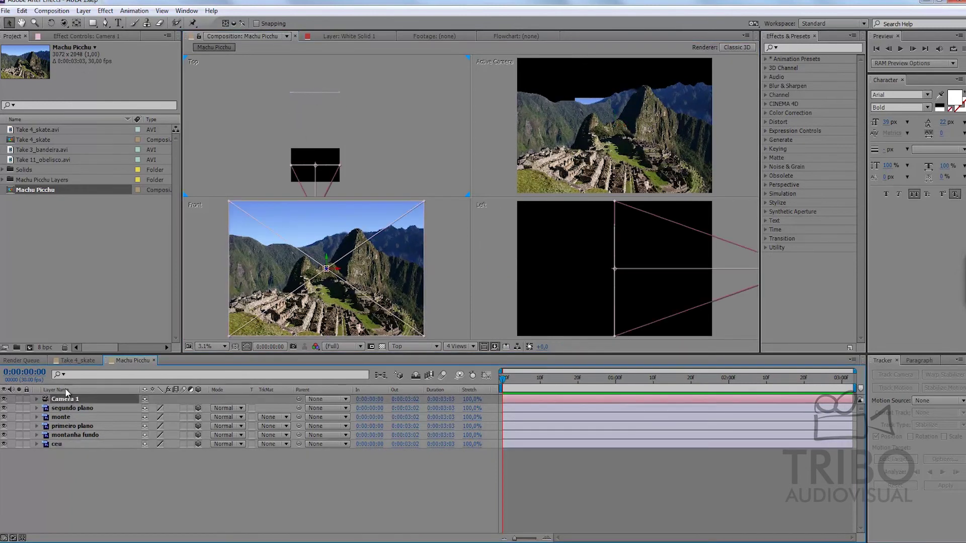
scroll(346, 168, "down", 3)
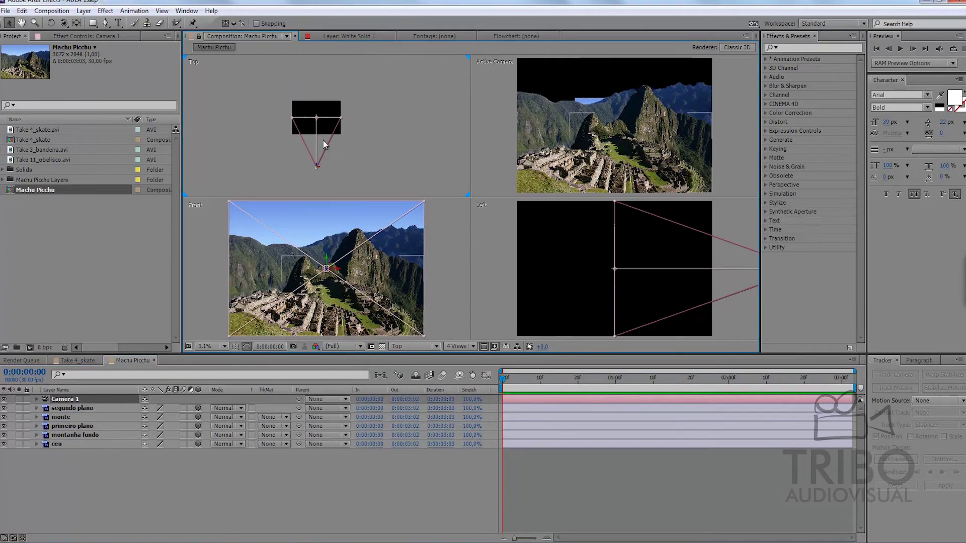
left_click_drag(317, 166, 317, 166)
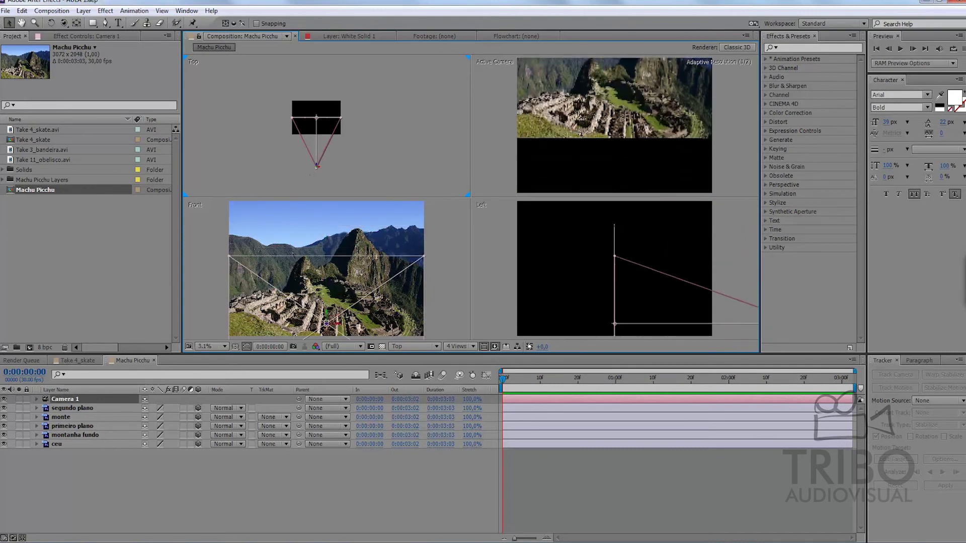
mouse_move(317, 166)
left_mouse_down()
mouse_move(316, 158)
mouse_move(317, 184)
left_mouse_up()
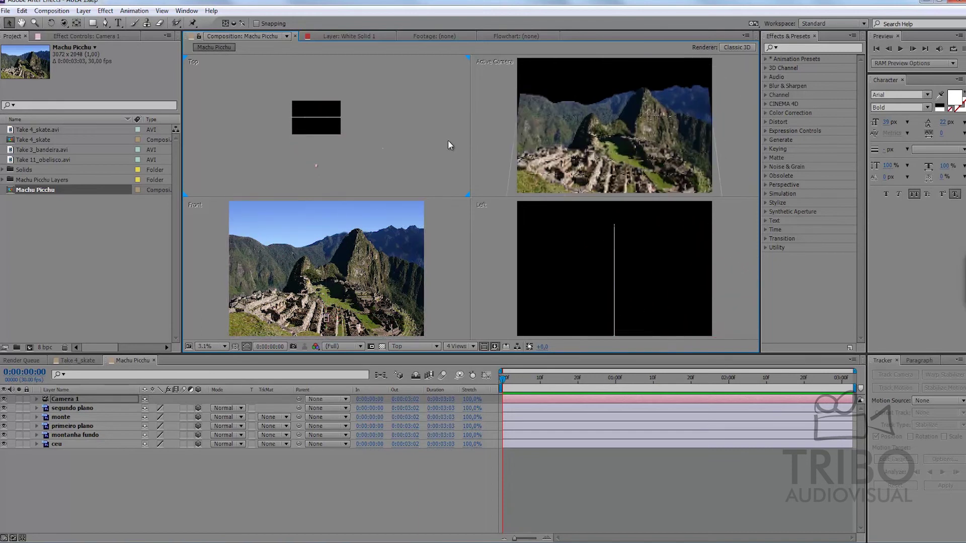
left_click_drag(383, 148, 336, 162)
left_click(557, 70)
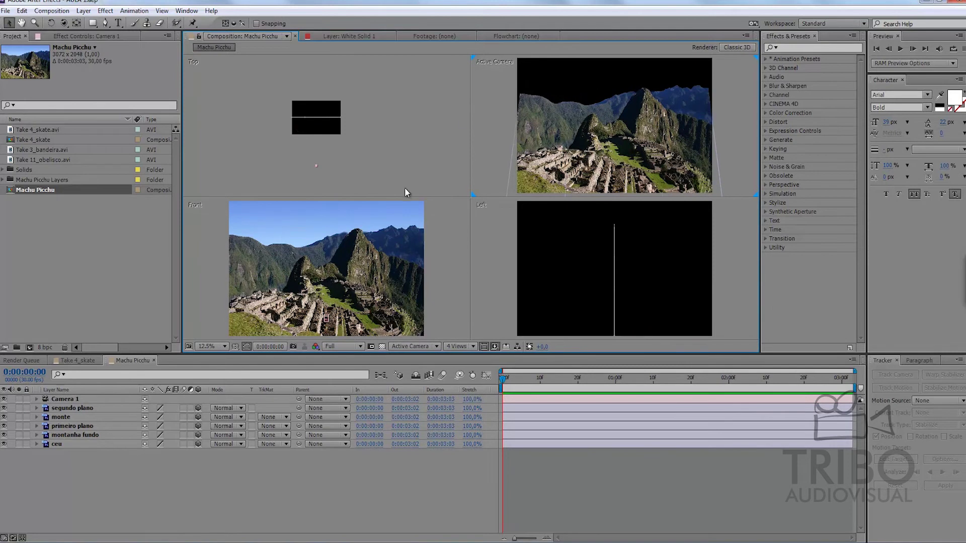
left_click(158, 399)
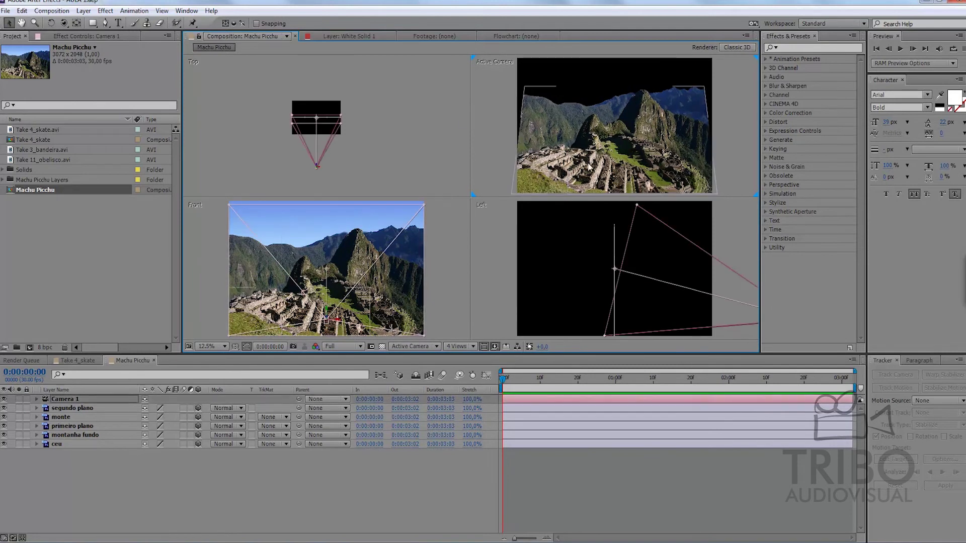
key("h")
left_click_drag(365, 116, 357, 135)
key("v")
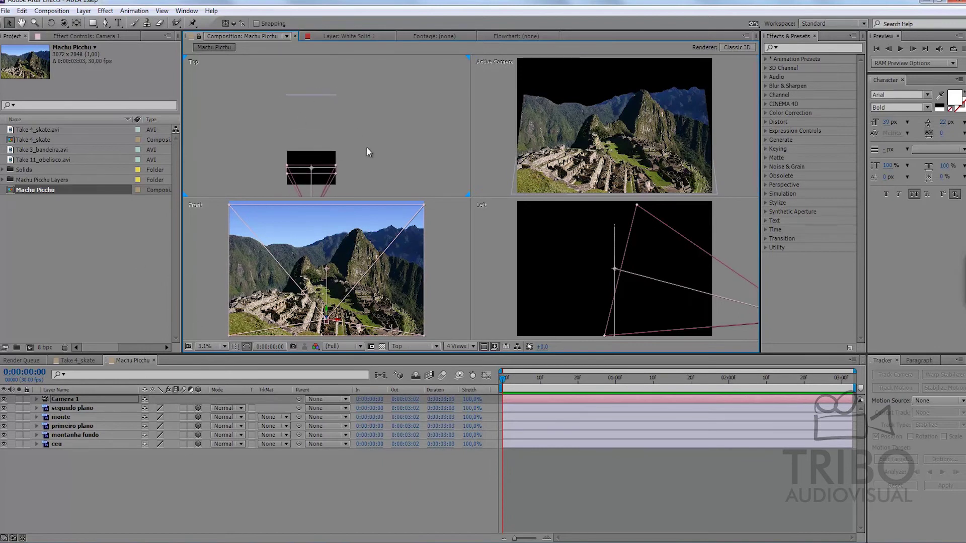
left_click(369, 141)
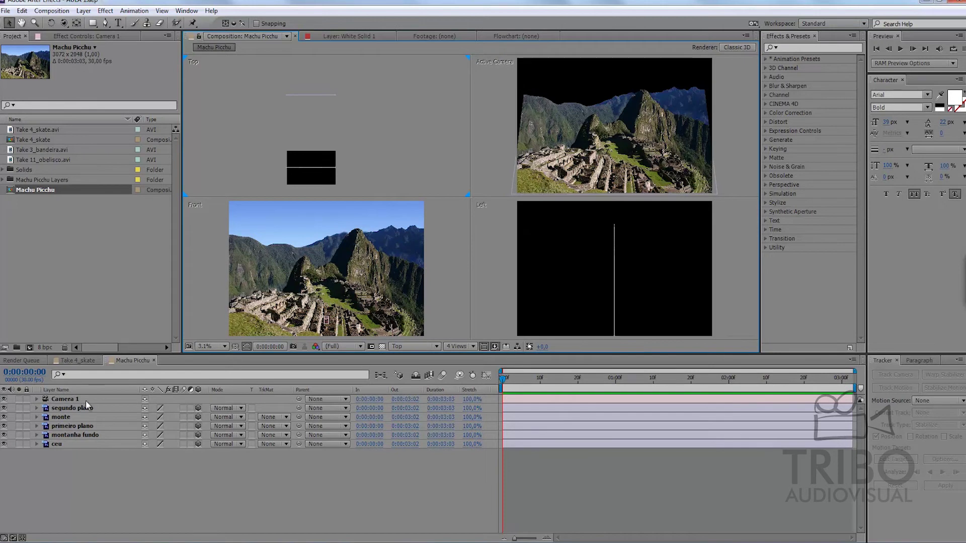
Push the montanha fundo layer further back in depth in the Top view.
left_click(67, 444)
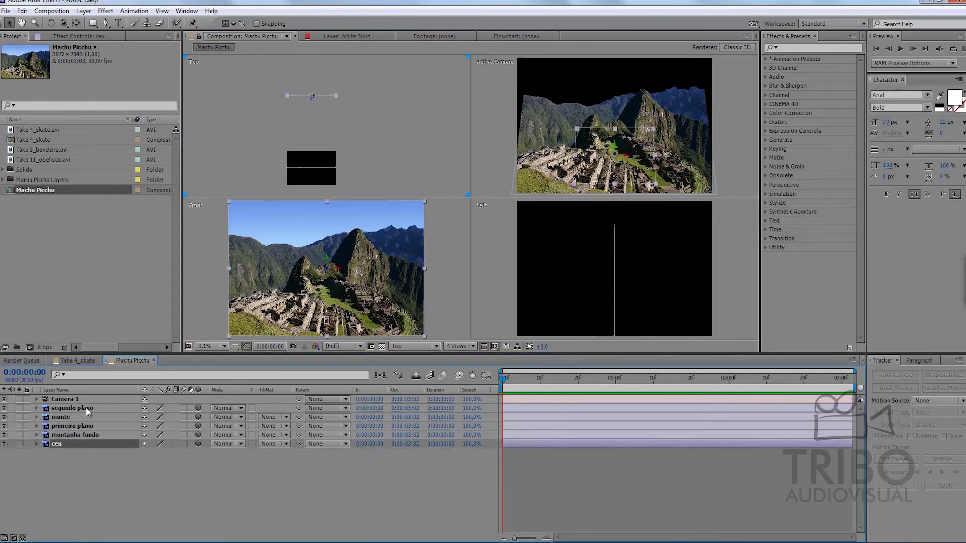
left_click(89, 435)
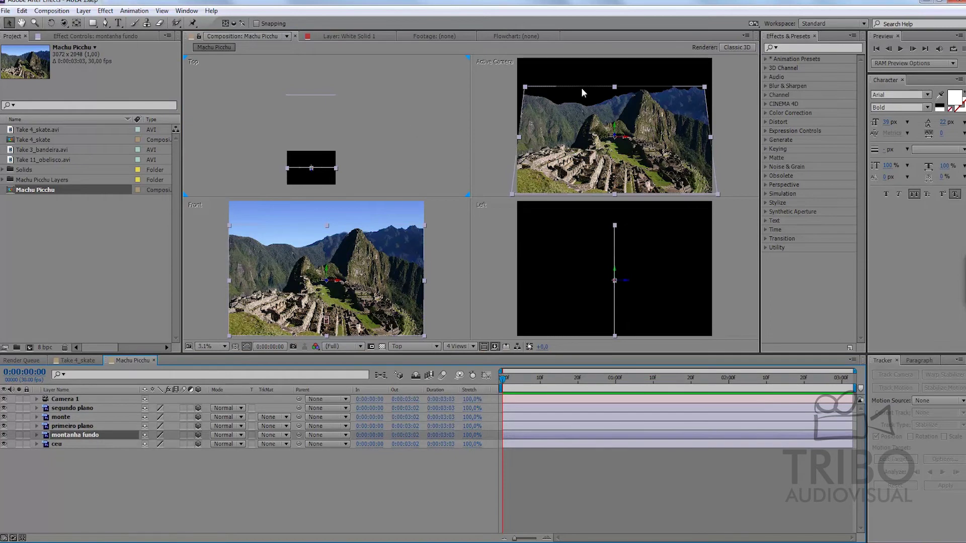
left_click_drag(310, 170, 311, 169)
left_click(369, 144)
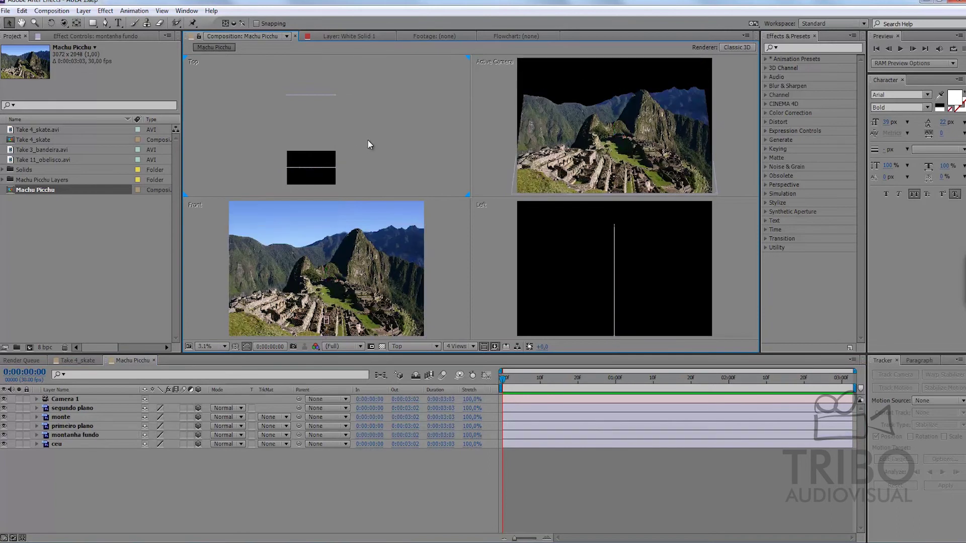
left_click(311, 168)
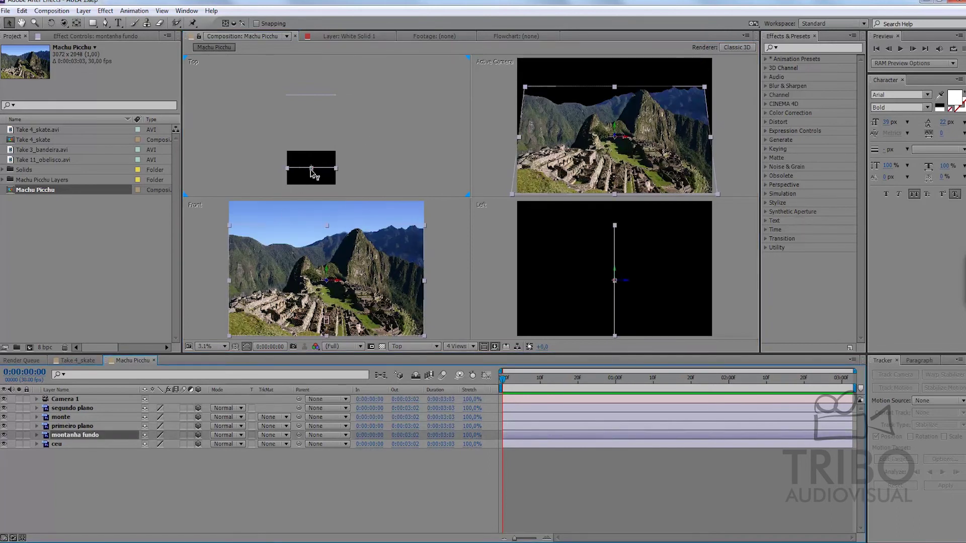
left_click_drag(314, 175, 313, 110)
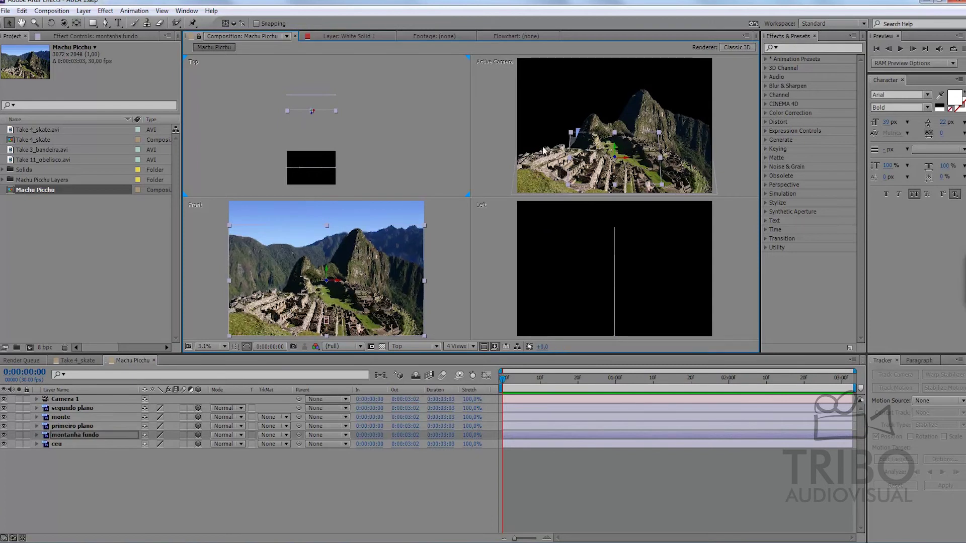
Orbit the camera to inspect the layer spacing, then pull primeiro plano forward in depth.
key("c")
mouse_move(630, 119)
left_mouse_down()
mouse_move(634, 126)
mouse_move(642, 114)
mouse_move(632, 159)
left_mouse_up()
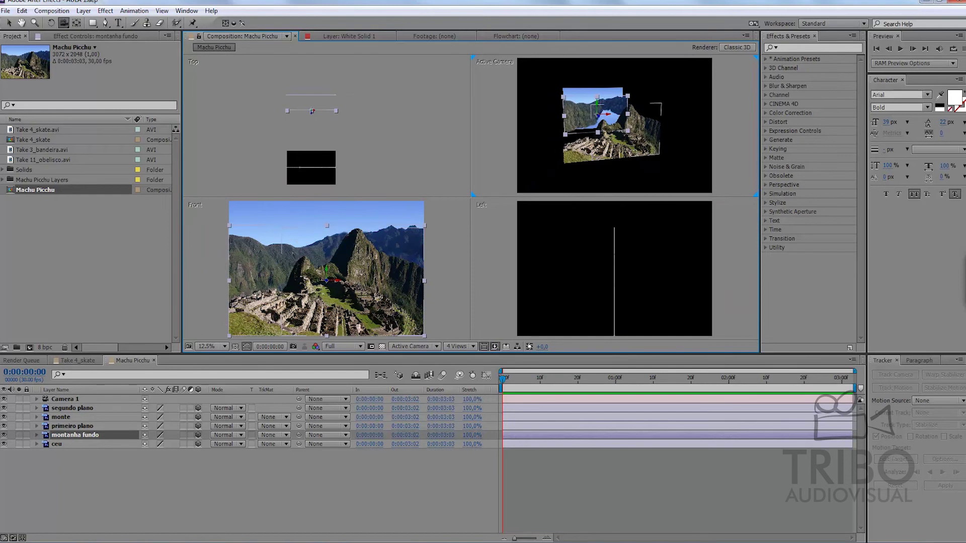
left_click_drag(636, 151, 563, 164)
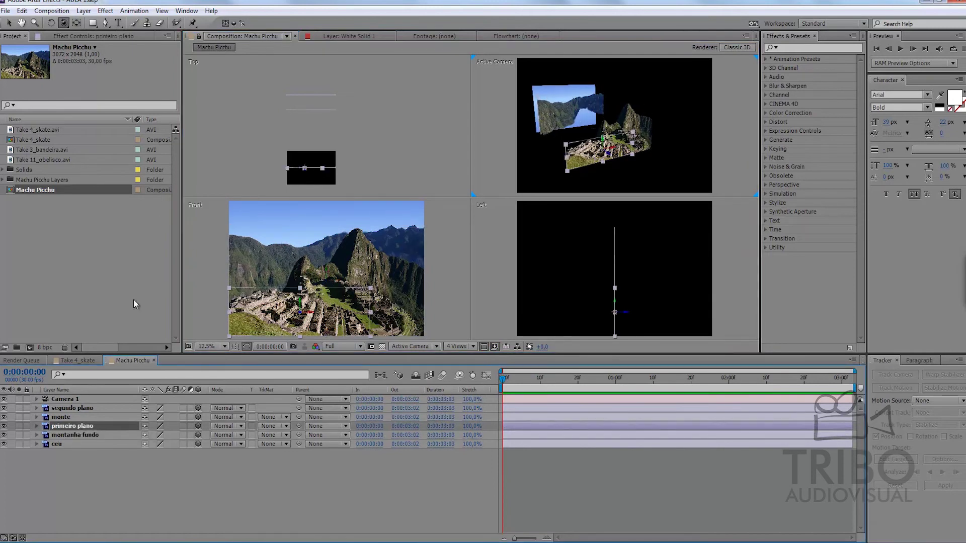
key("v")
left_click_drag(304, 174, 306, 126)
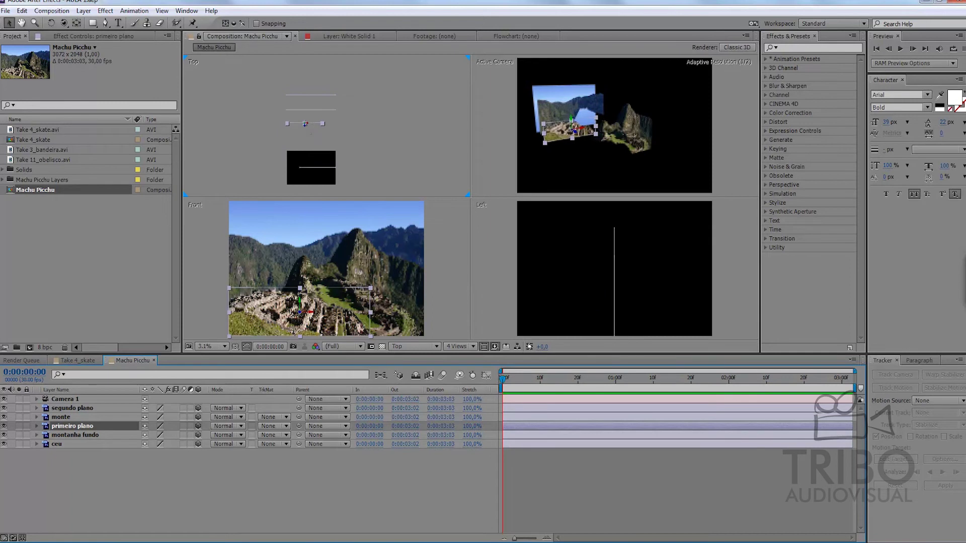
Push the monte layer farther back in Z depth in the Top view.
left_click(309, 139)
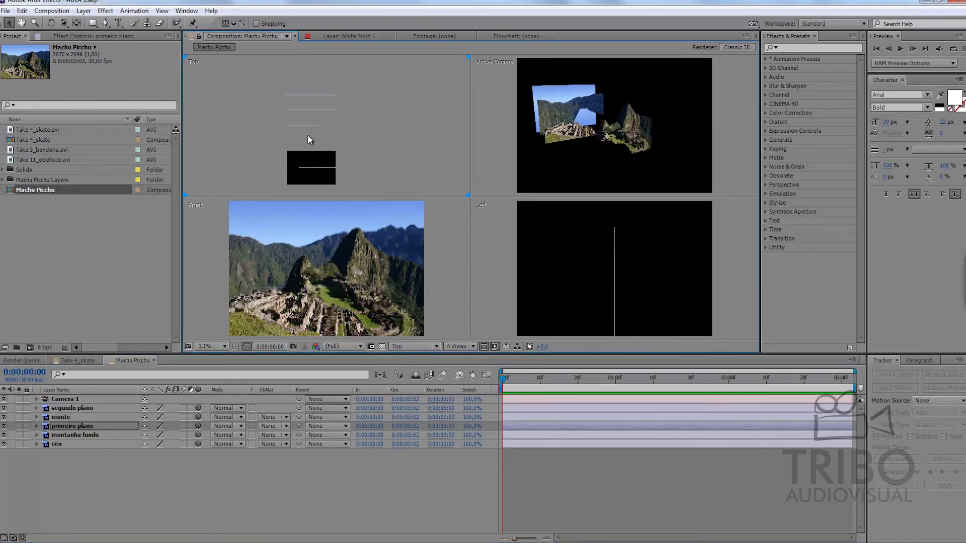
left_click(62, 425)
left_click(63, 417)
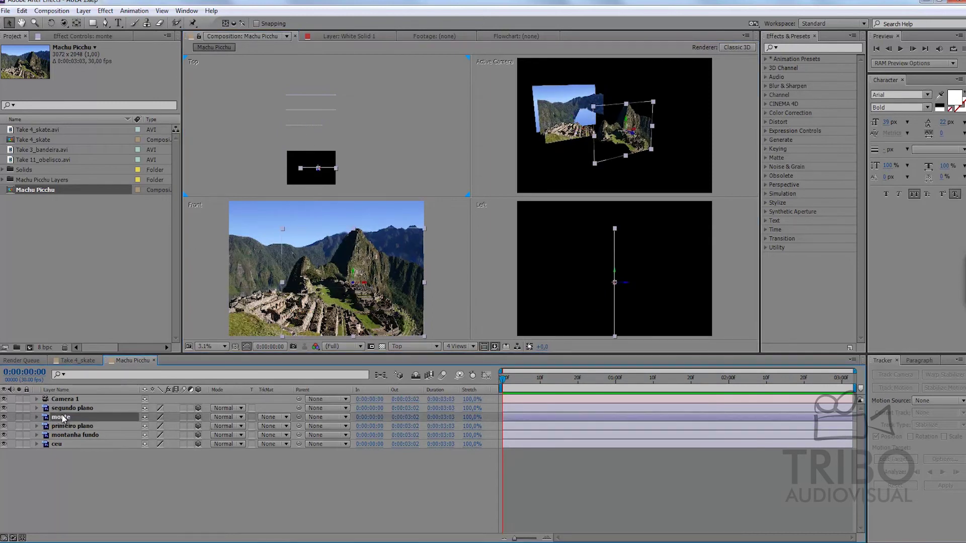
left_click_drag(318, 171, 319, 161)
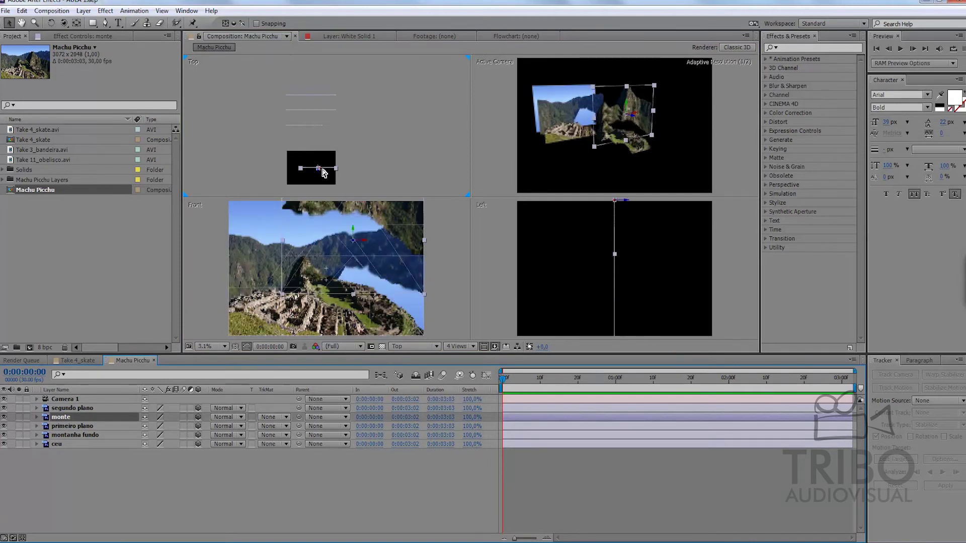
left_click(269, 200)
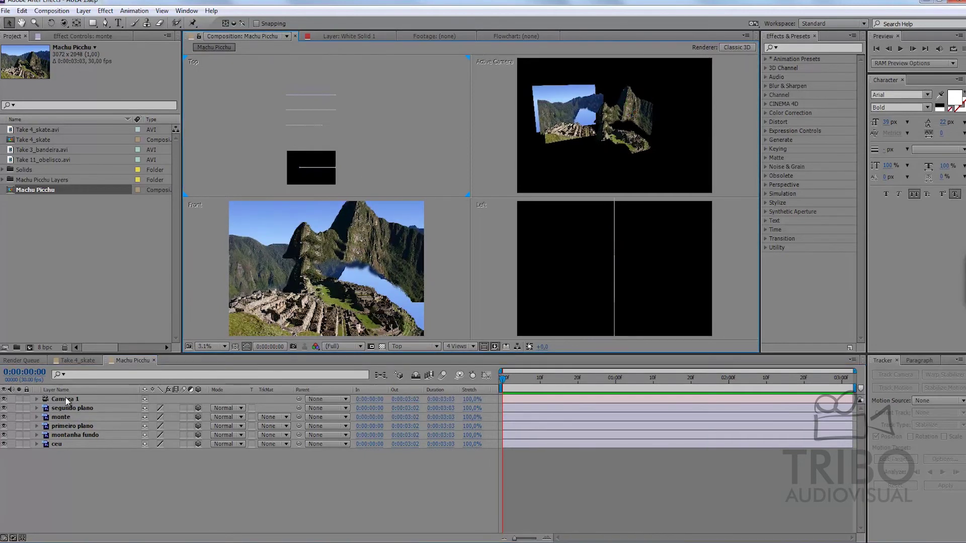
left_click(71, 417)
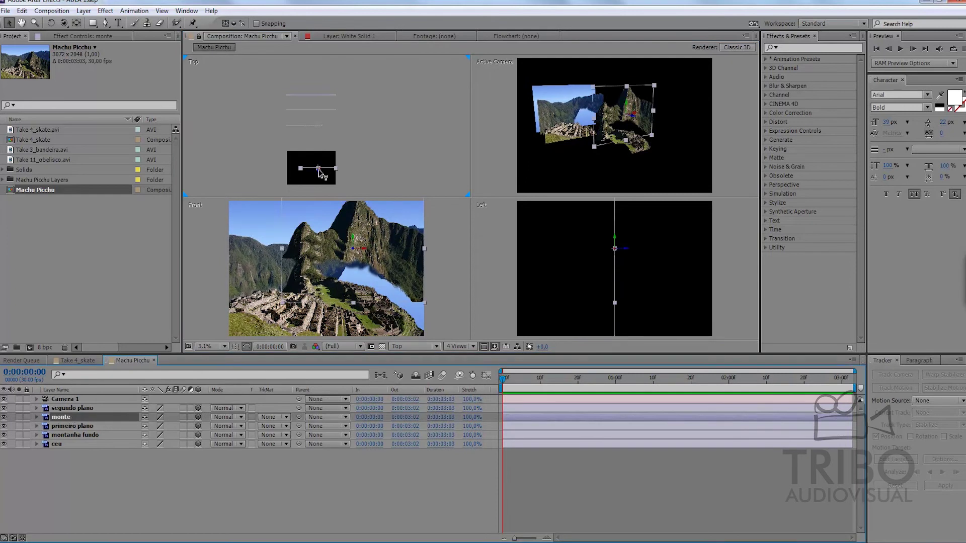
left_click_drag(318, 171, 322, 152)
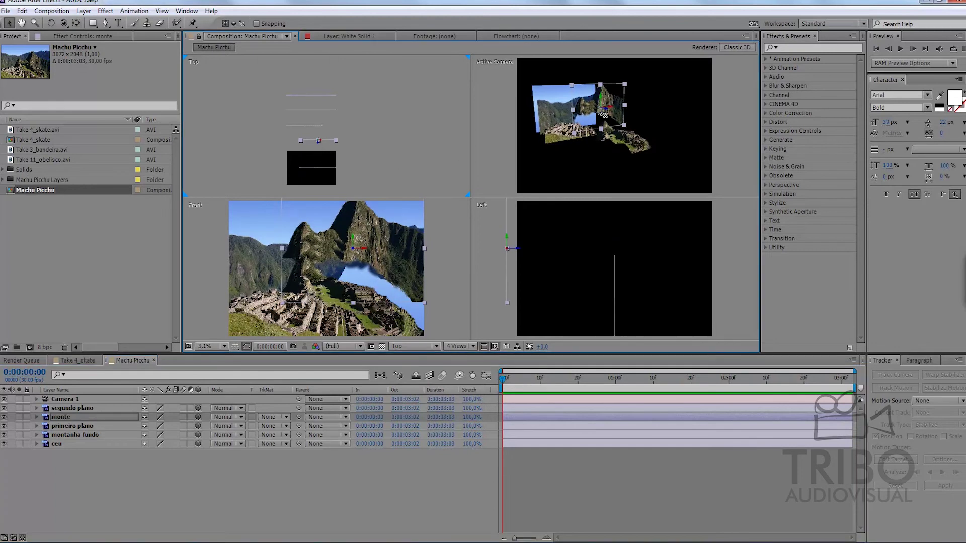
Move segundo plano farther back in Z depth, redoing an undone first attempt.
left_click(68, 407)
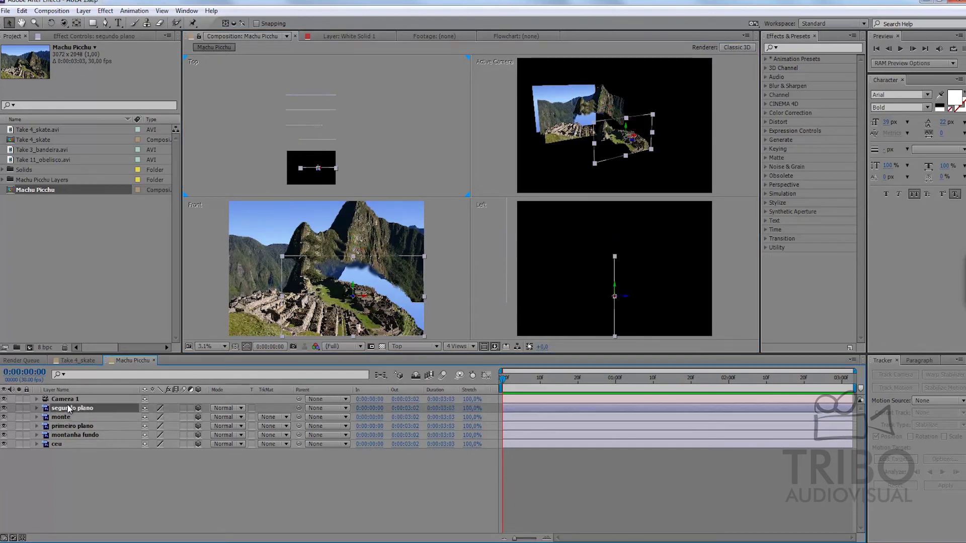
left_click_drag(318, 171, 316, 167)
left_click(372, 162)
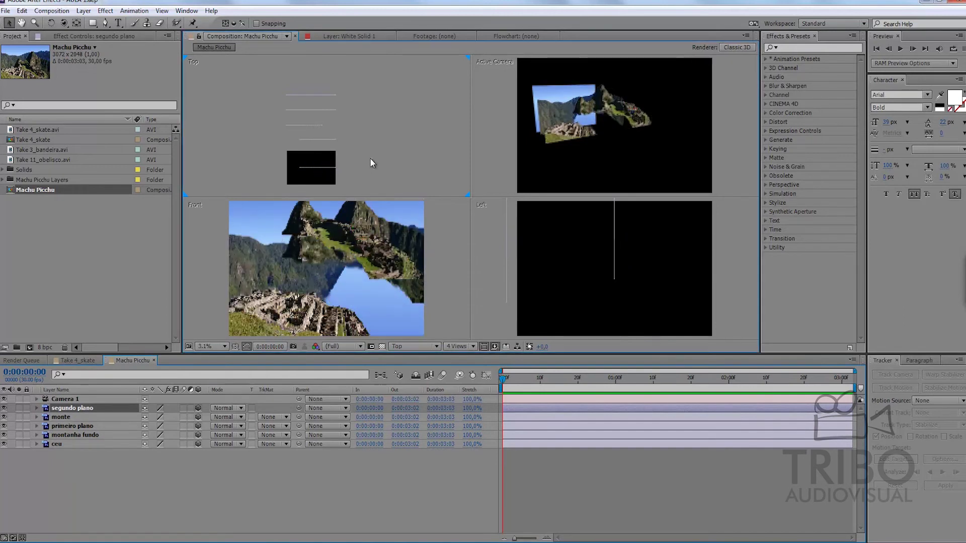
key("ctrl+z")
key("ctrl+z")
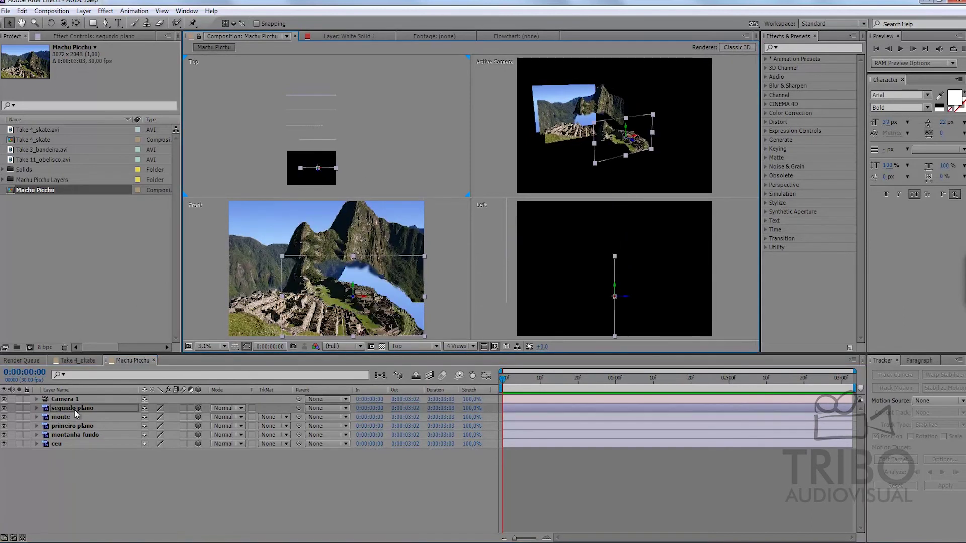
left_click(366, 164)
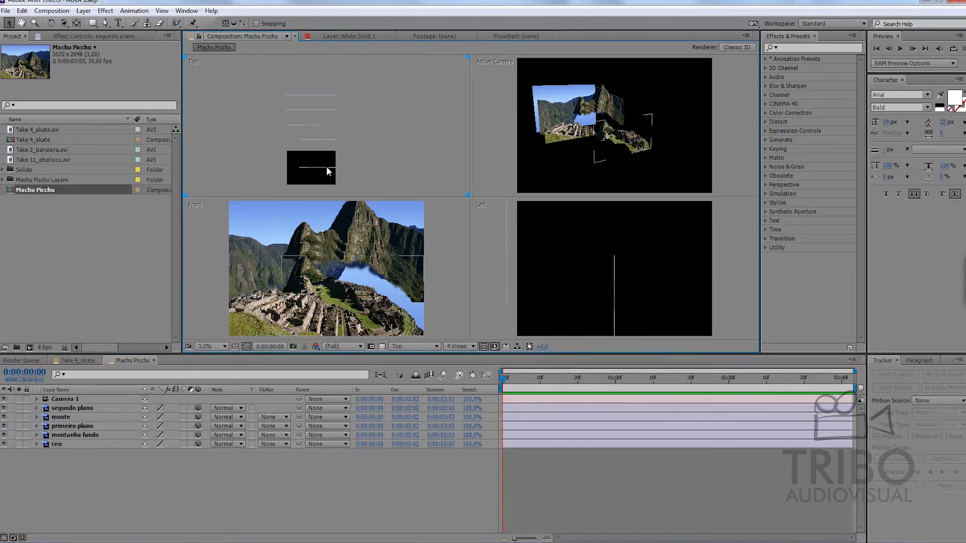
left_click(68, 408)
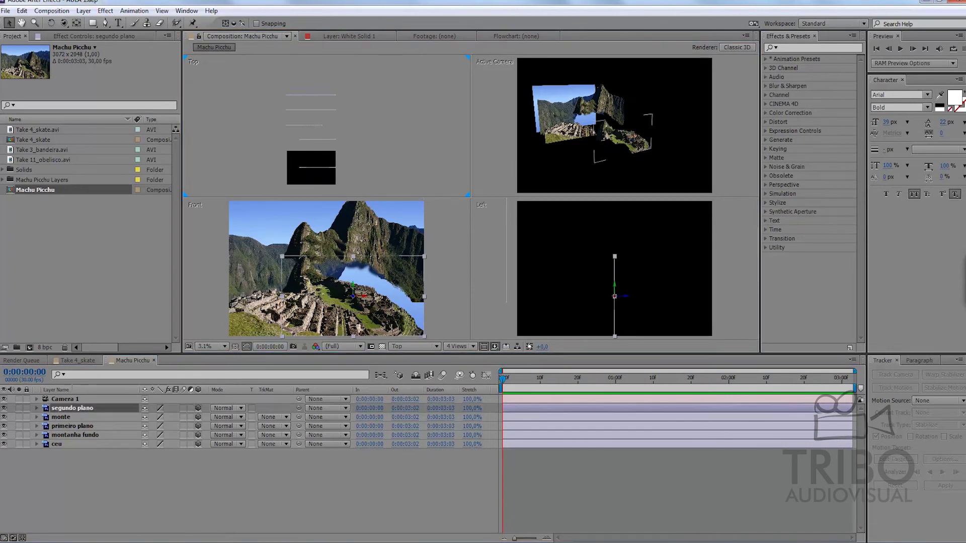
left_click_drag(319, 174, 320, 160)
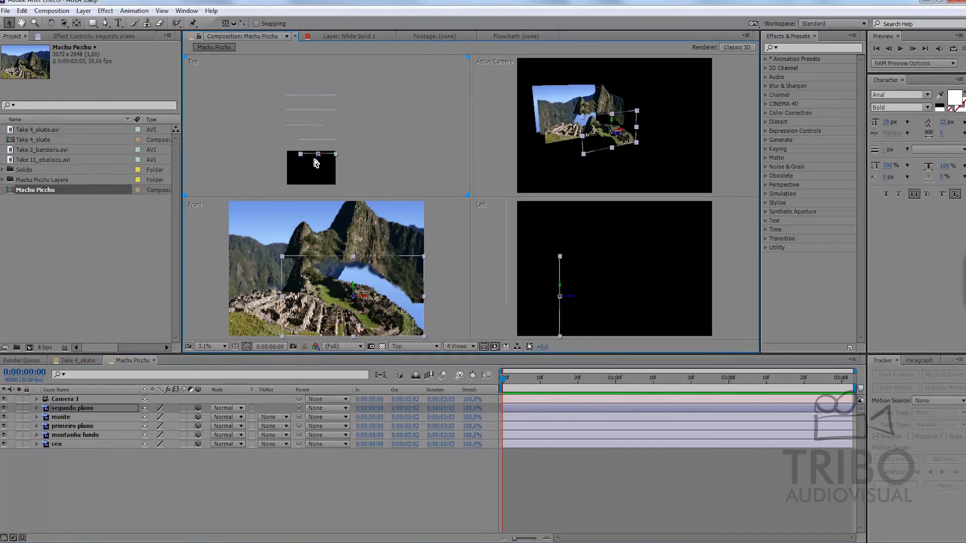
left_click(397, 157)
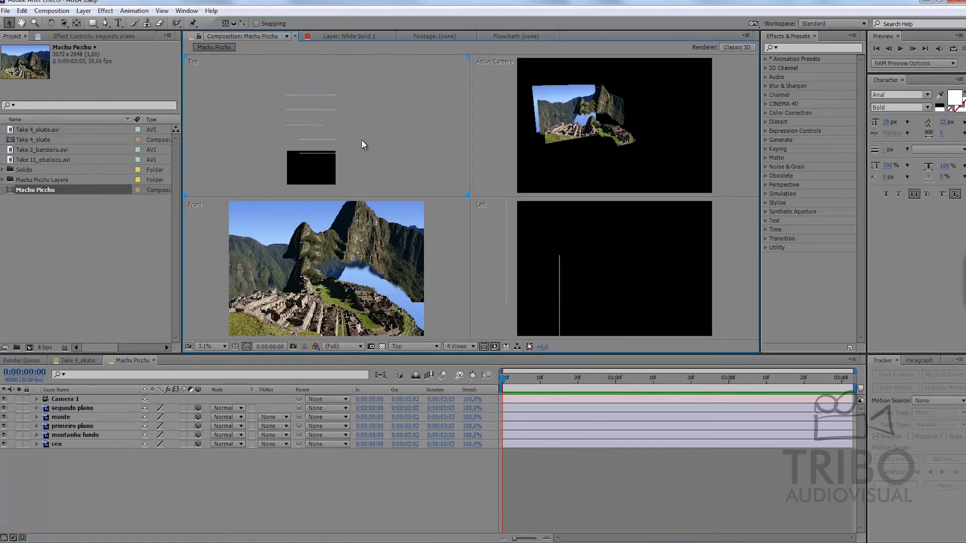
Select ceu, montanha fundo, primeiro plano, monte, segundo plano and Camera 1 to check their depths.
left_click(67, 445)
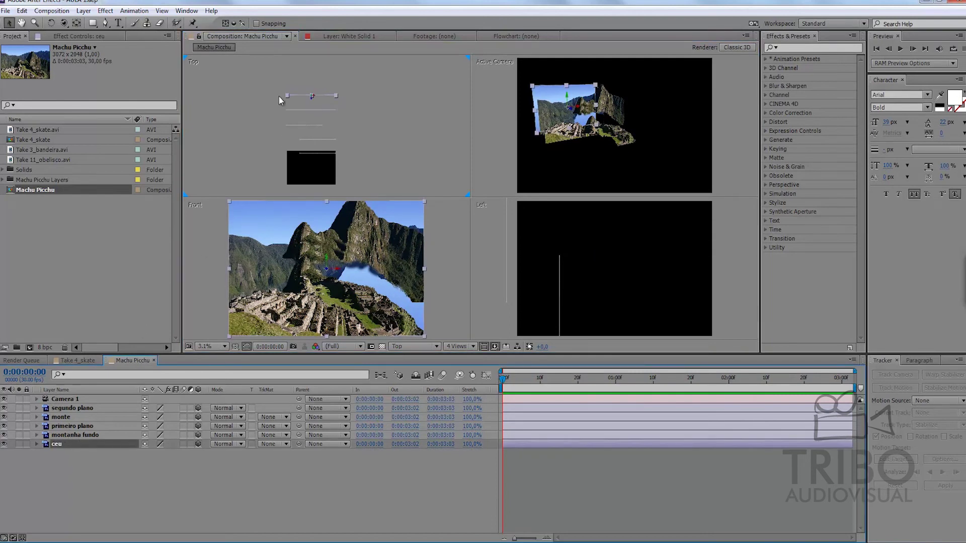
left_click(68, 435)
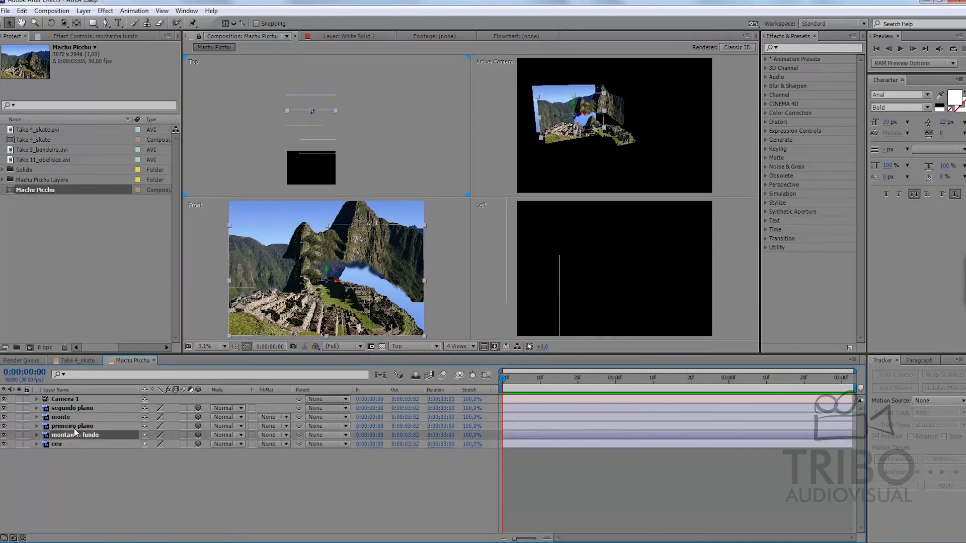
left_click(74, 425)
left_click(68, 417)
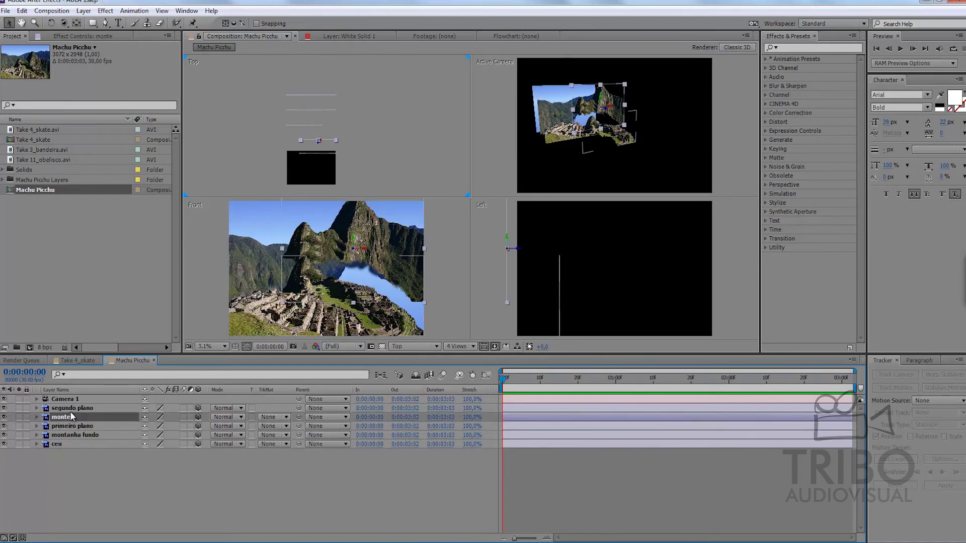
left_click(70, 408)
left_click(65, 399)
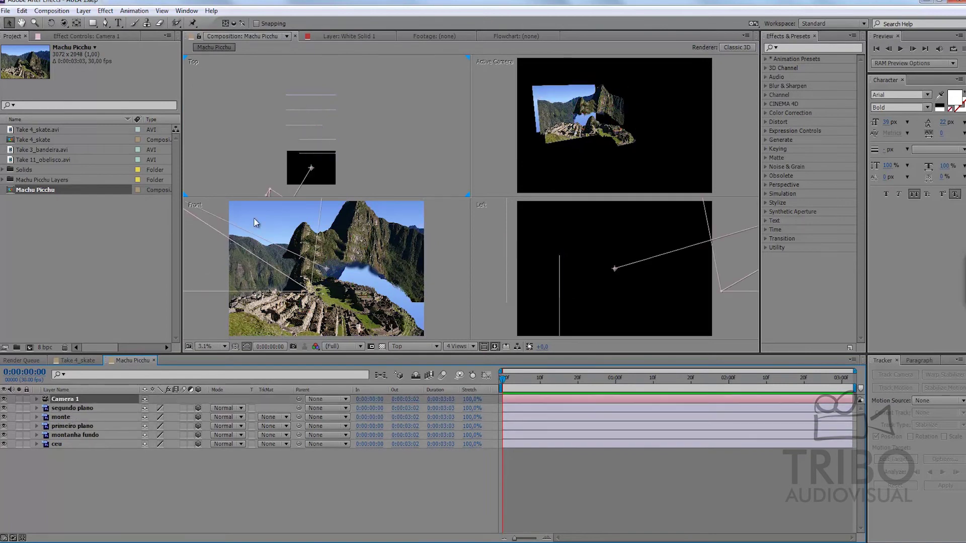
Switch the viewer to a 2 Views layout showing Top and Active Camera.
left_click(460, 347)
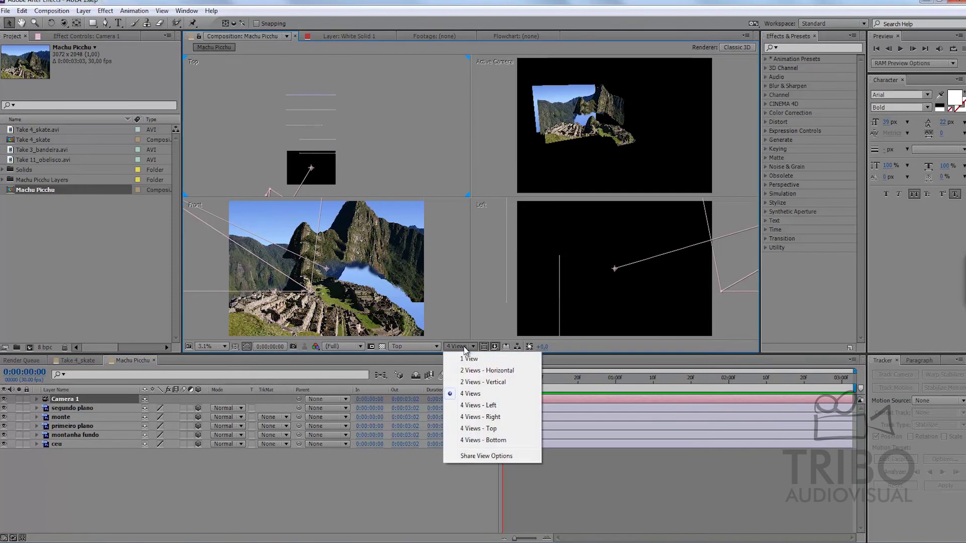
left_click(465, 371)
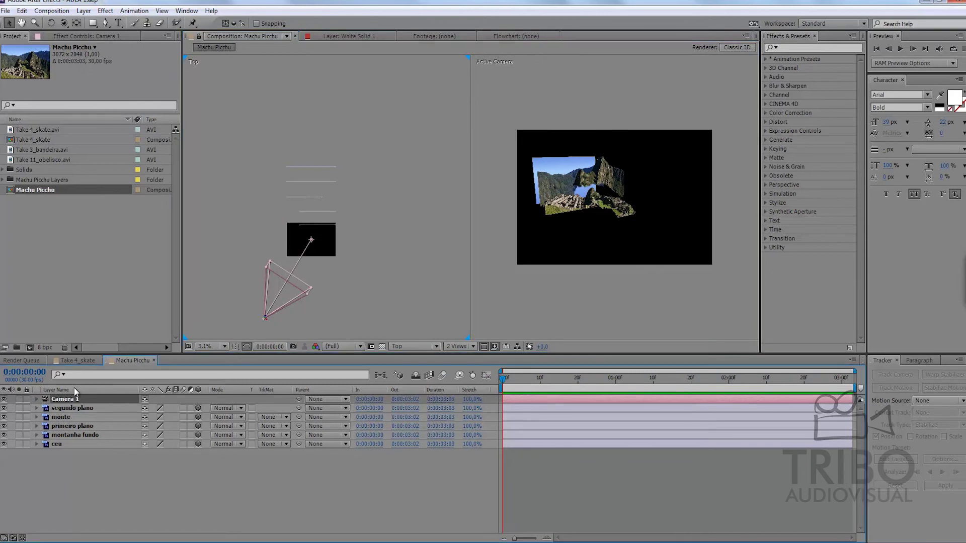
left_click_drag(264, 318, 250, 308)
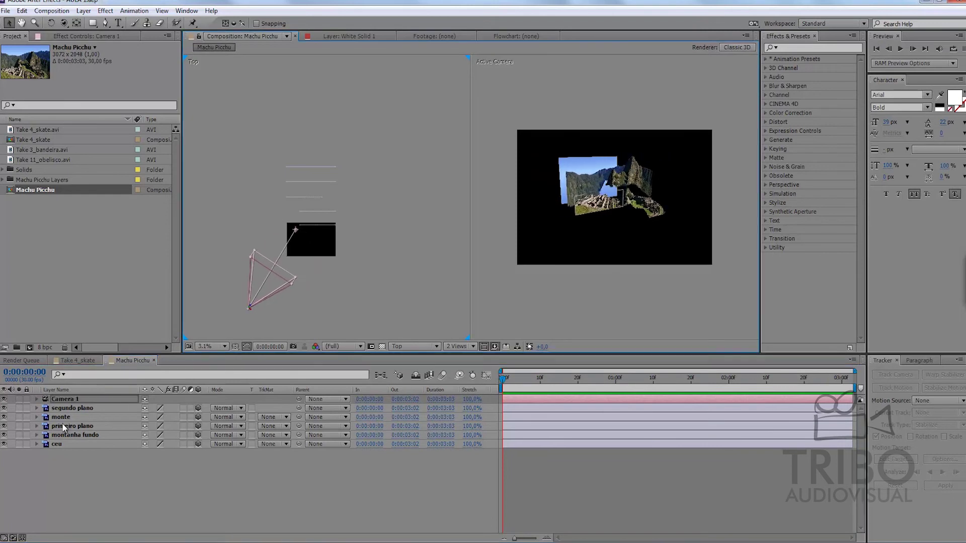
Reset Camera 1's Transform to its default position and collapse its properties.
left_click(36, 398)
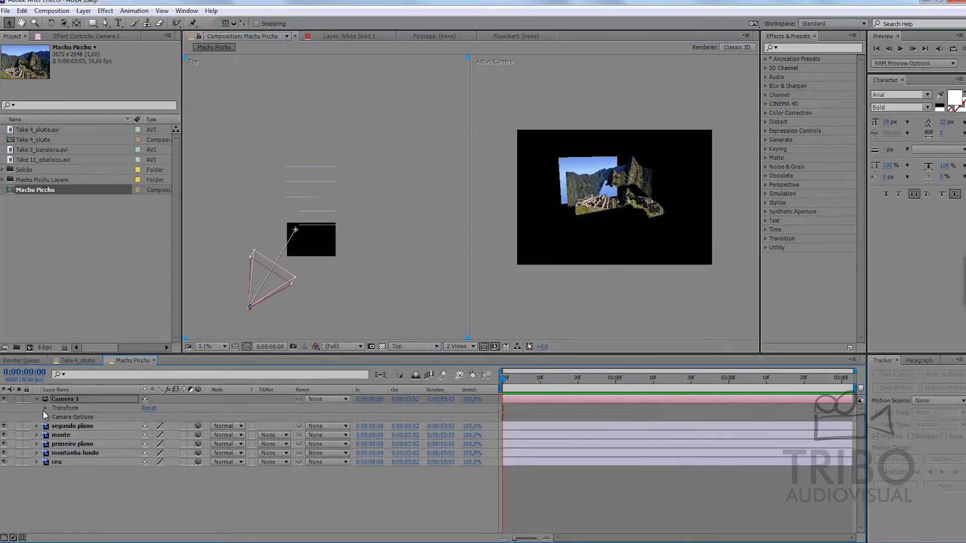
left_click(45, 408)
left_click(149, 408)
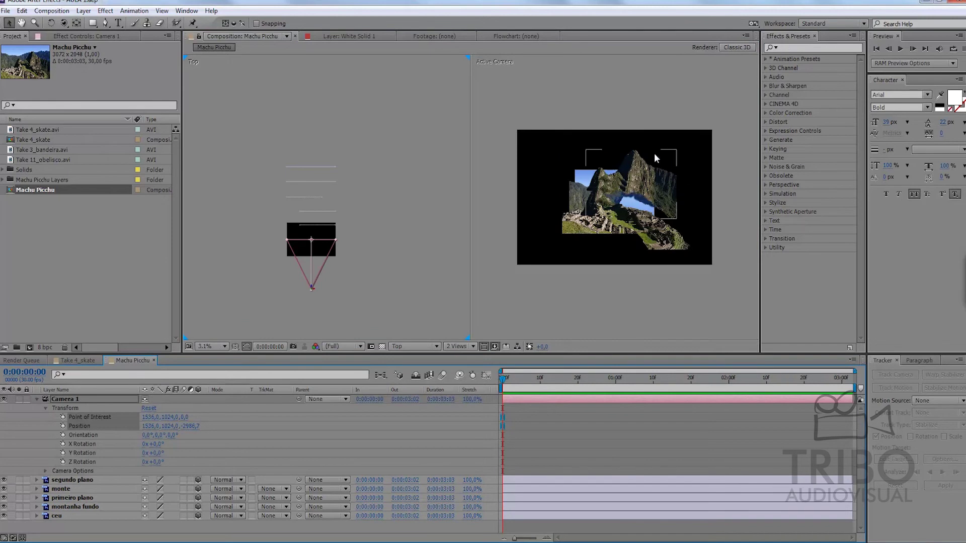
left_click(35, 399)
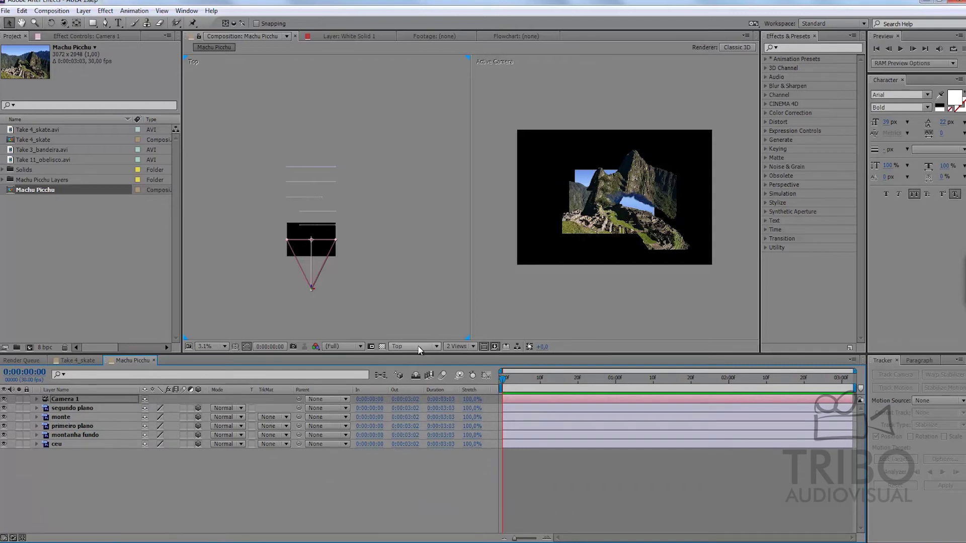
Show a single Active Camera view at 25% zoom and drag segundo plano upward.
left_click(457, 347)
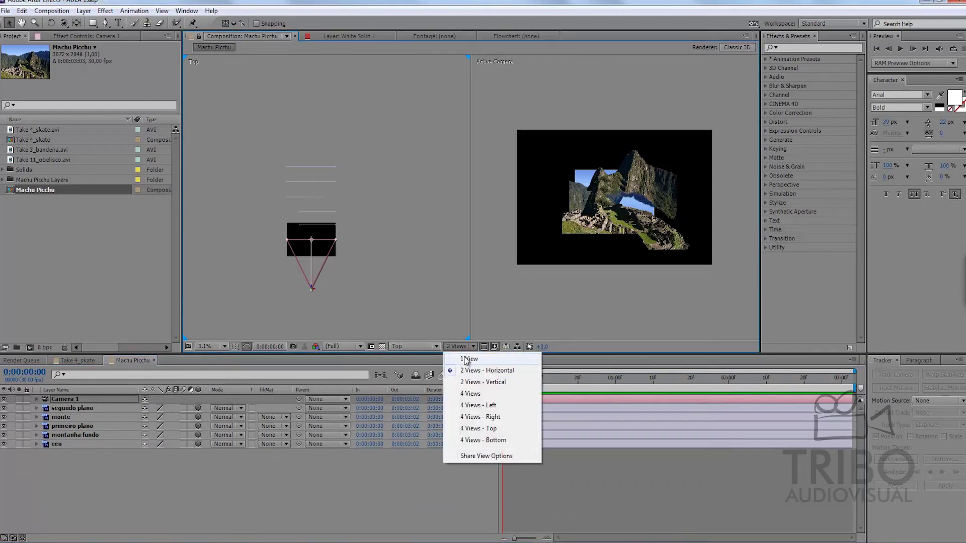
left_click(467, 359)
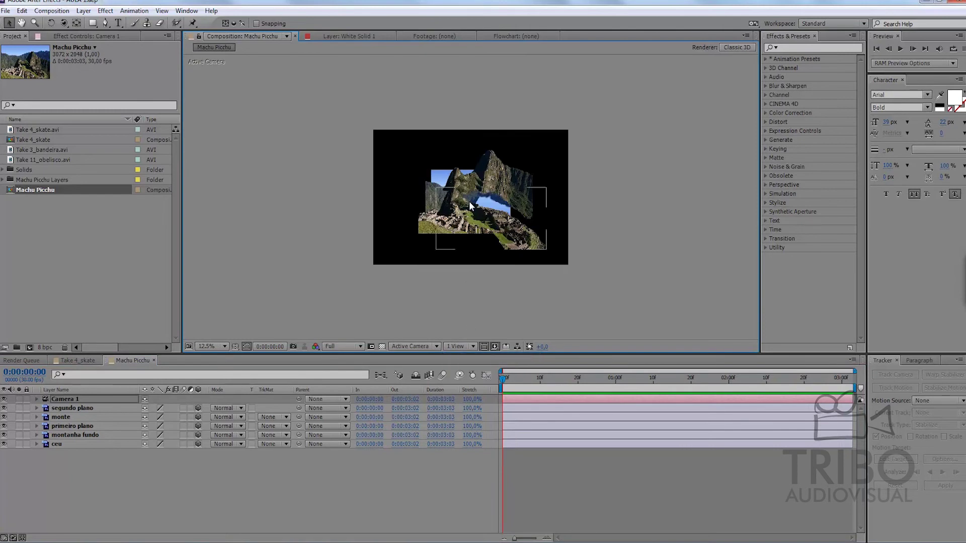
key("period")
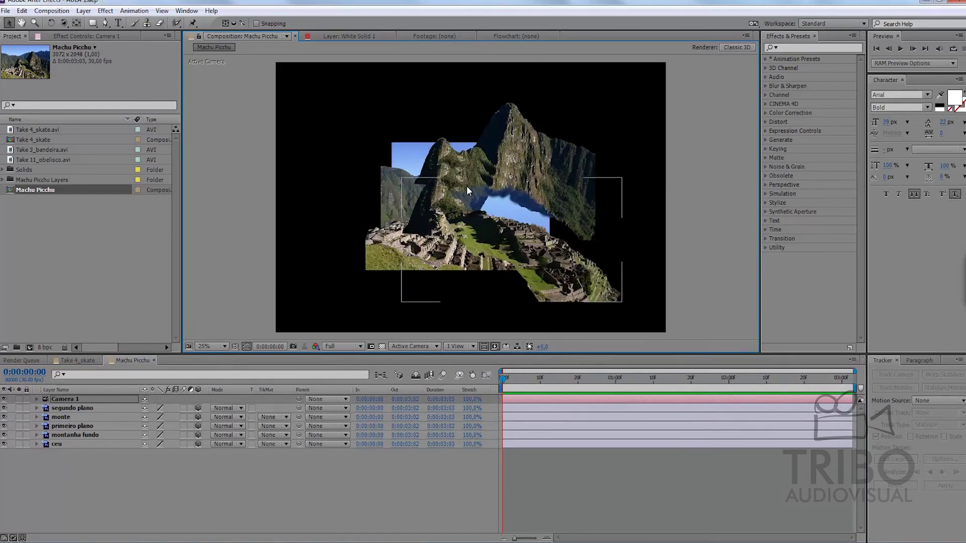
left_click(76, 407)
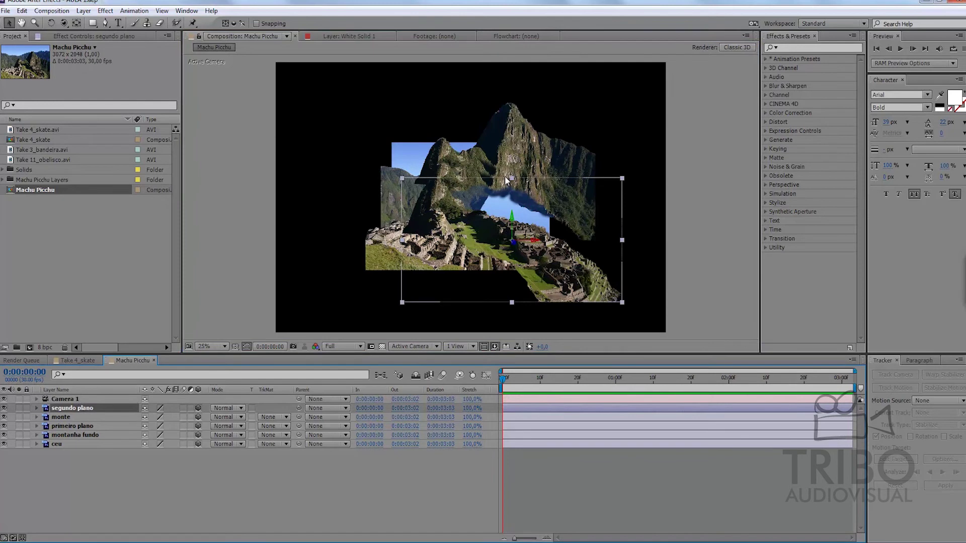
left_click_drag(517, 221, 508, 177)
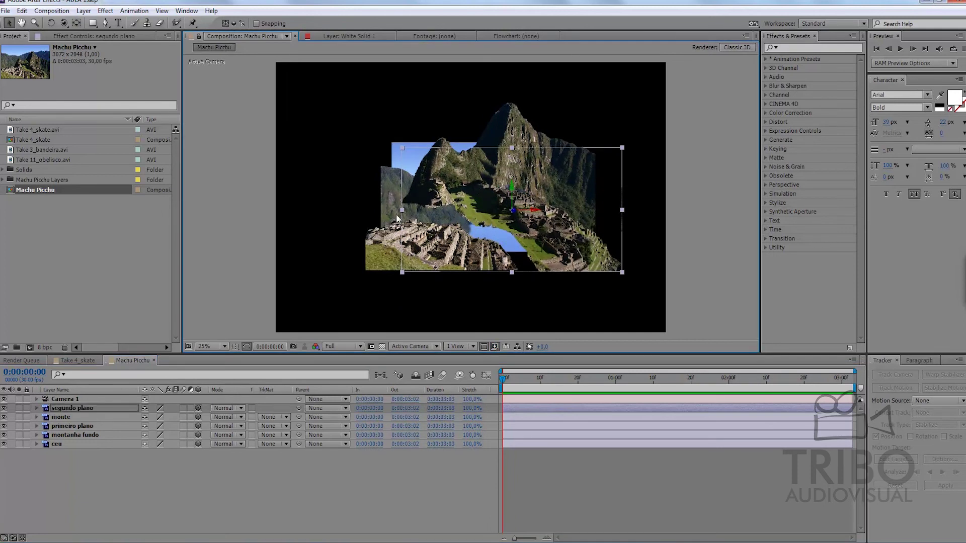
Show only the Scale property for all five image layers.
left_click(70, 451)
left_click_drag(69, 452, 30, 406)
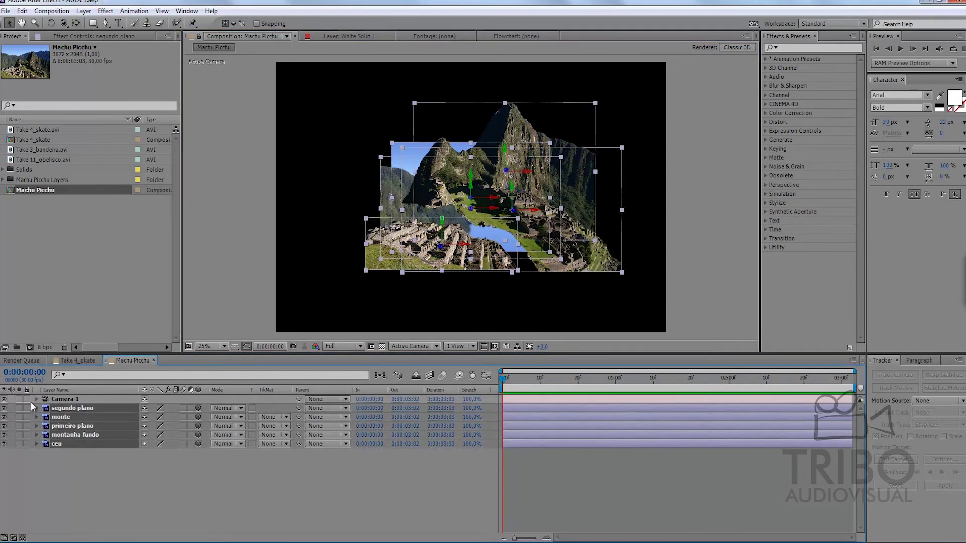
key("s")
left_click(92, 500)
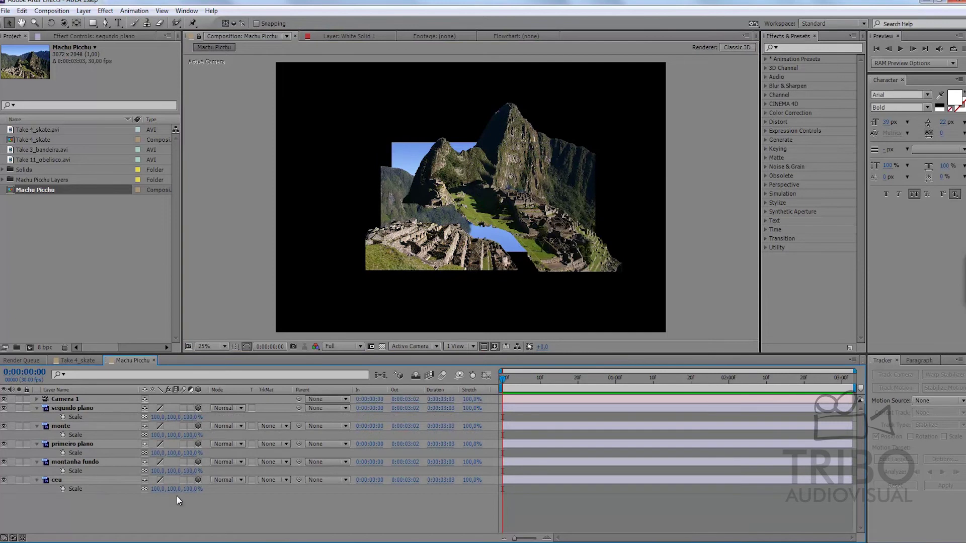
Scale the ceu sky layer up to 318% so it covers the whole frame.
left_click_drag(187, 489, 279, 498)
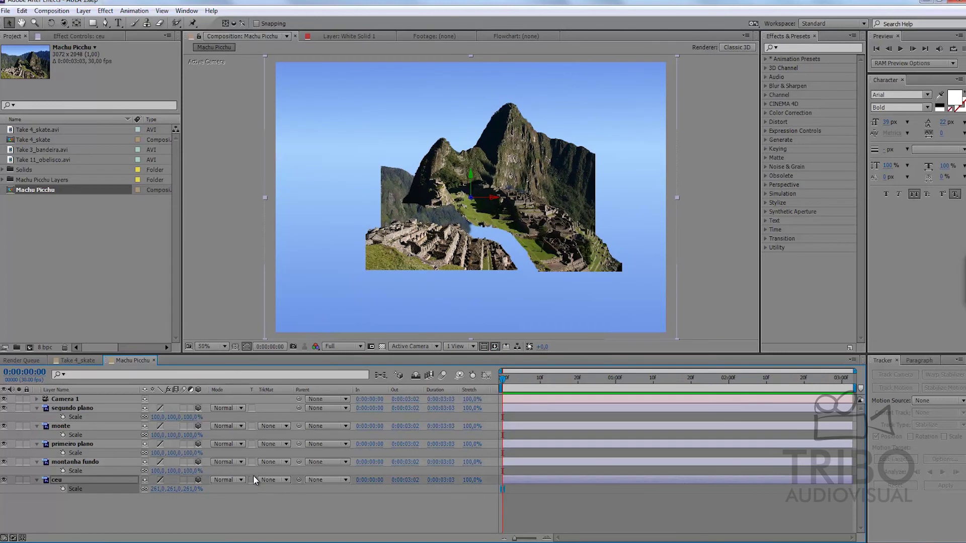
key("period")
key("period")
key("comma")
key("comma")
key("comma")
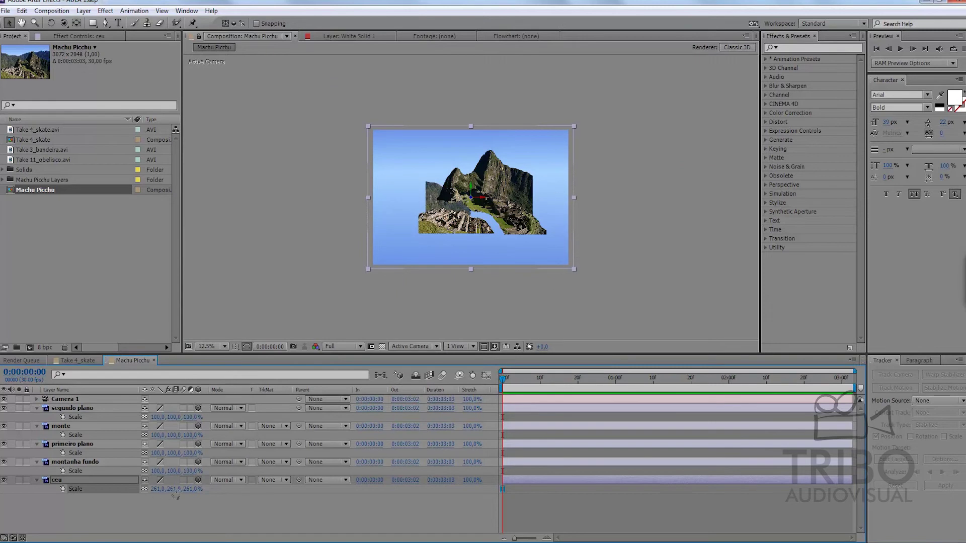
left_click_drag(189, 488, 208, 499)
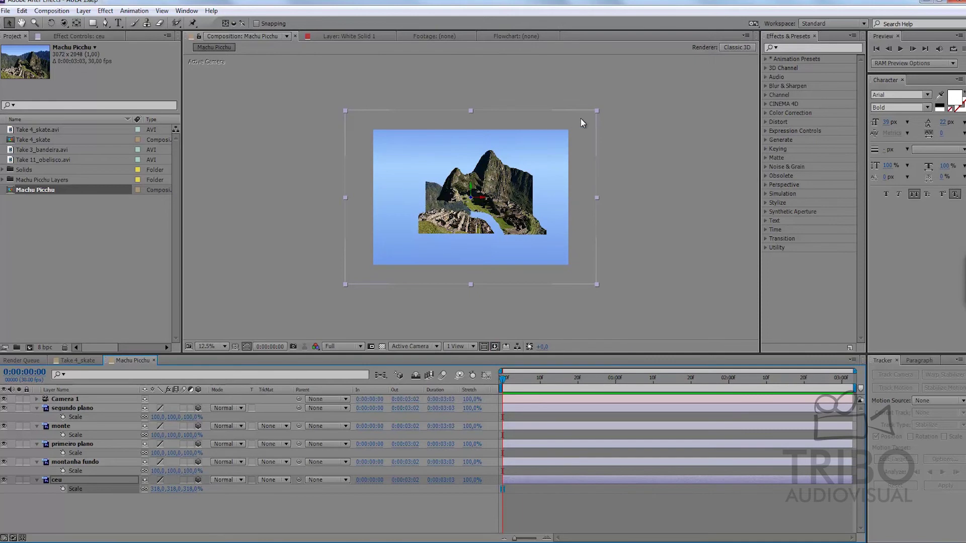
key("c")
left_click_drag(466, 248, 463, 248)
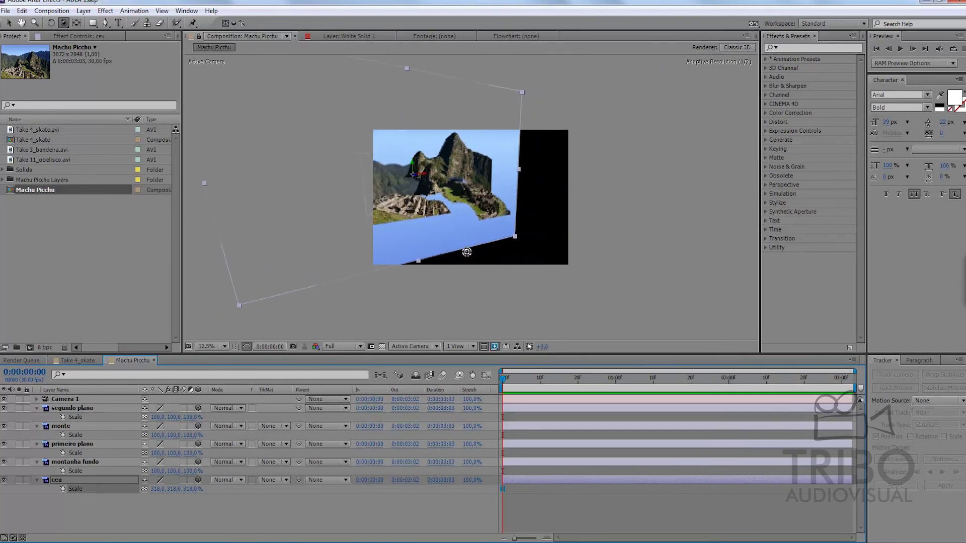
key("ctrl+z")
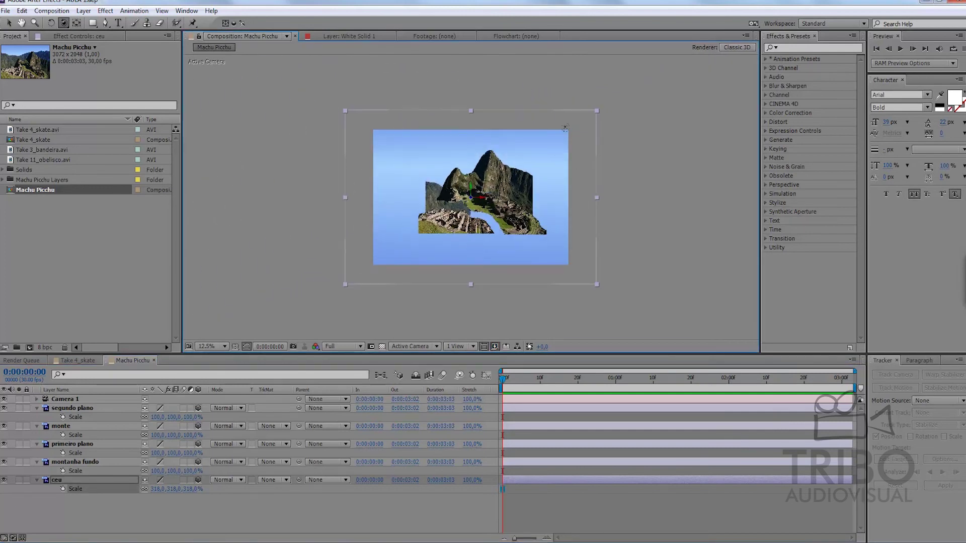
key("v")
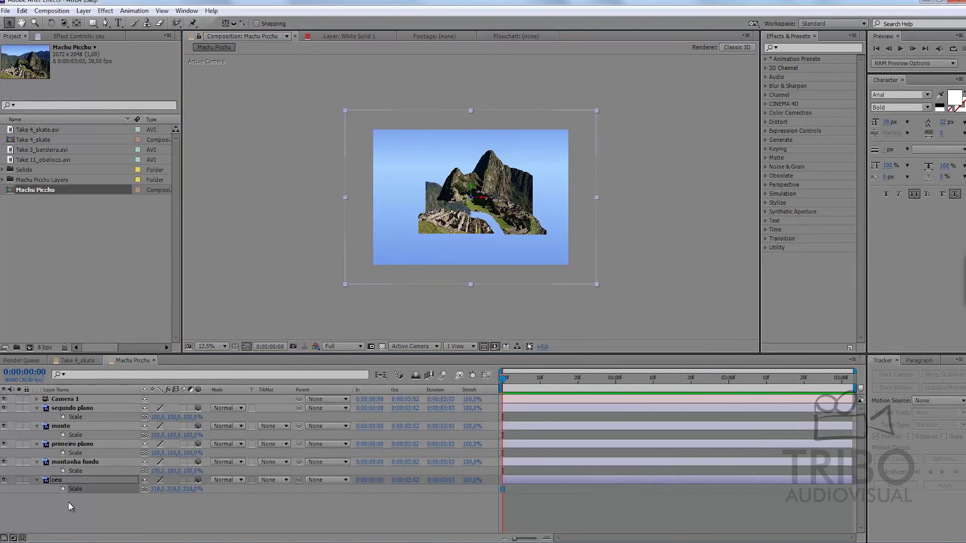
left_click(68, 502)
left_click(69, 463)
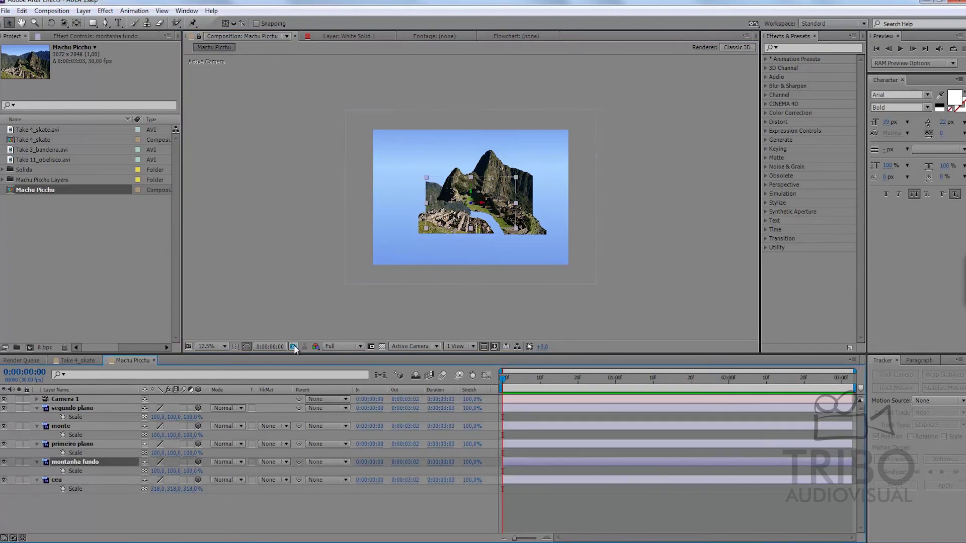
Enlarge montanha fundo to 234% and the primeiro plano ruins layer to 238%.
key("period")
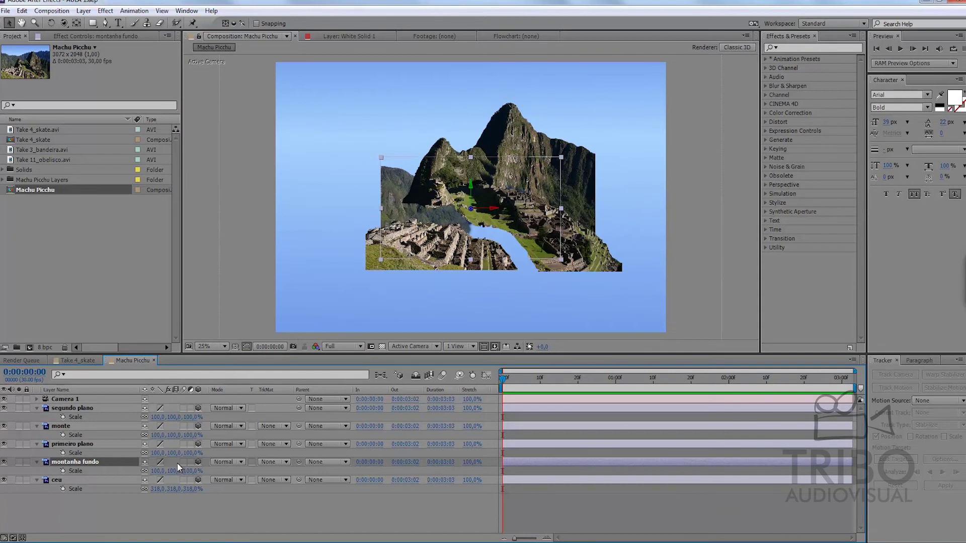
left_click_drag(187, 472, 252, 466)
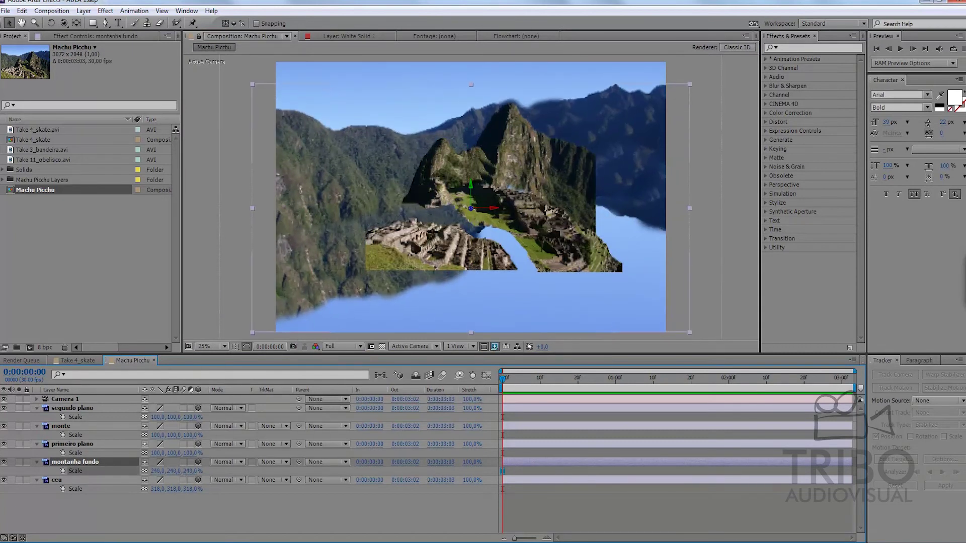
left_click(76, 445)
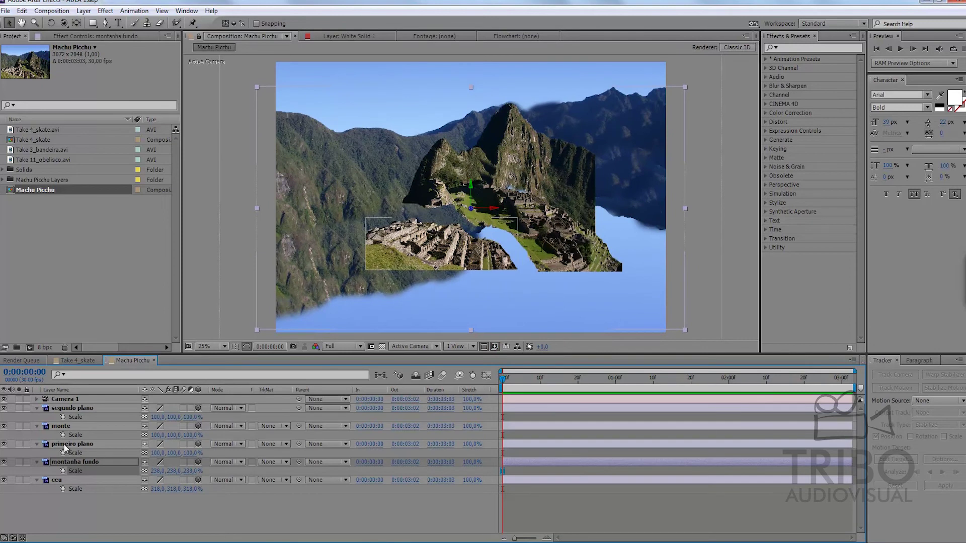
mouse_move(170, 453)
left_mouse_down()
mouse_move(230, 444)
mouse_move(218, 453)
left_mouse_up()
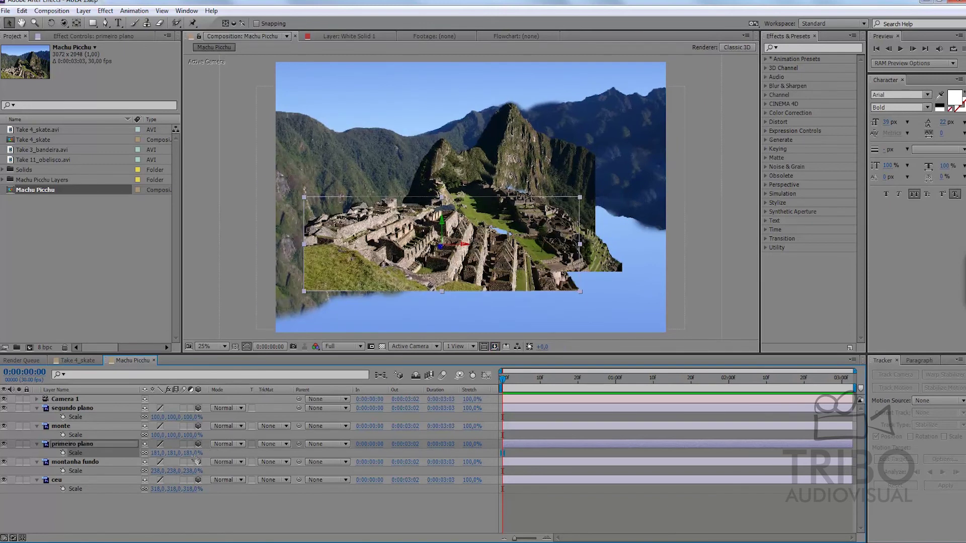
left_click_drag(218, 453, 216, 449)
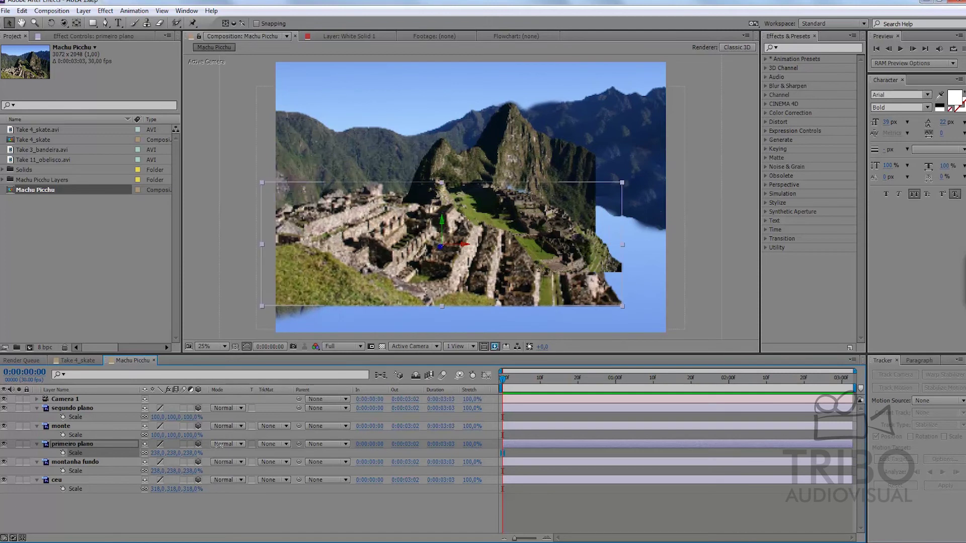
Drag the primeiro plano ruins lower in the frame and hide its Scale property.
left_click(216, 447)
left_click(195, 508)
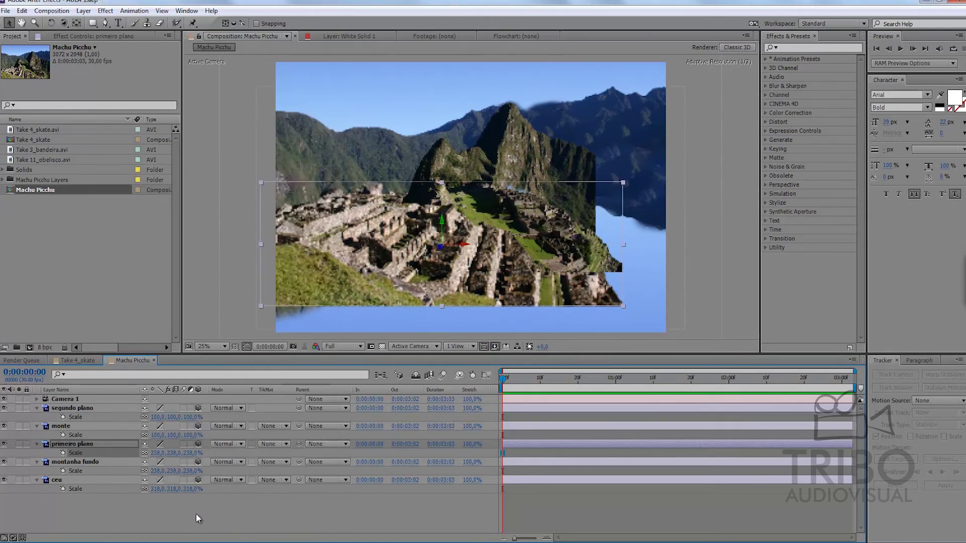
left_click(71, 446)
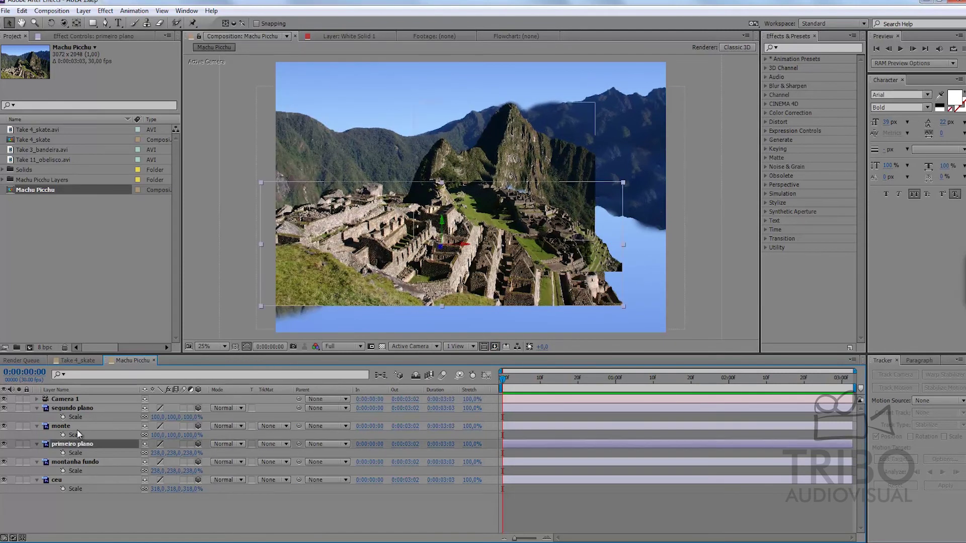
mouse_move(444, 224)
left_mouse_down()
mouse_move(450, 269)
mouse_move(421, 277)
left_mouse_up()
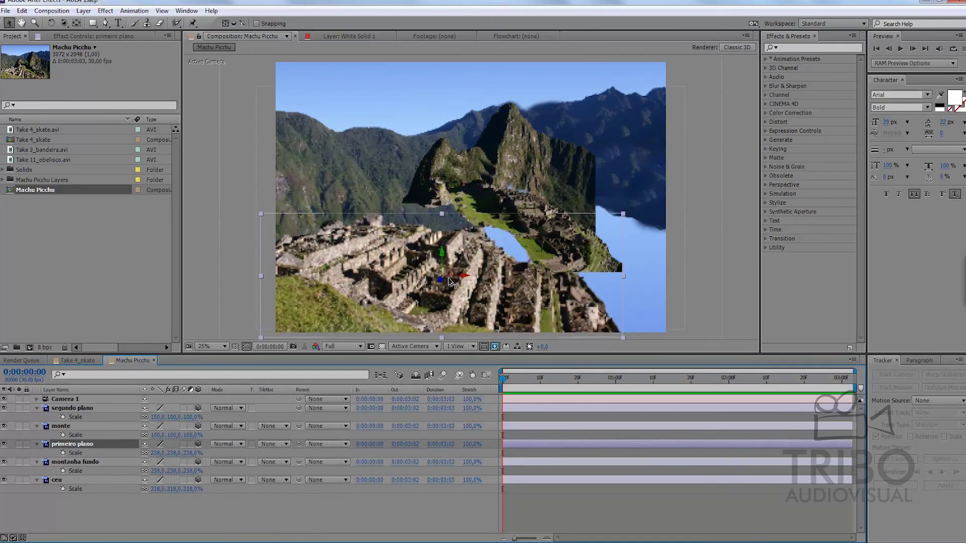
left_click(90, 510)
left_click(38, 444)
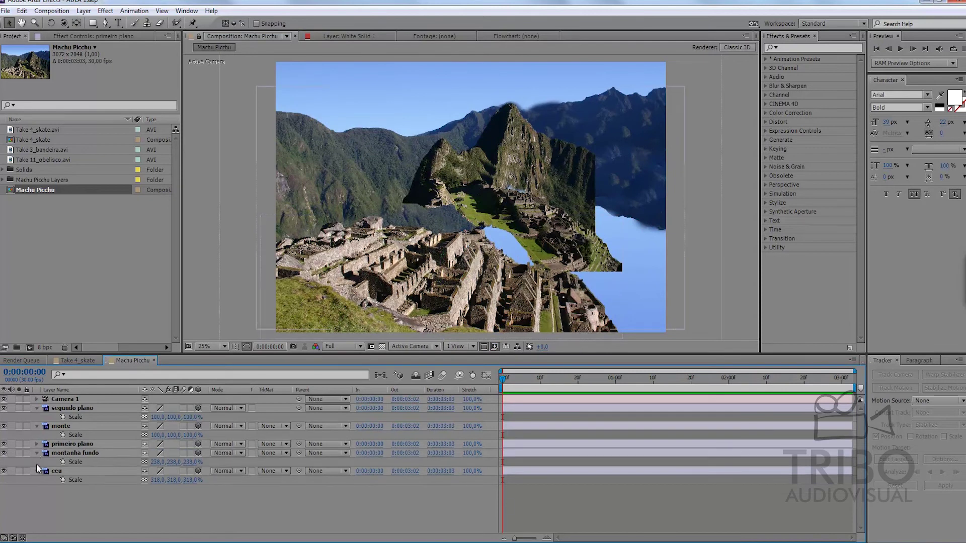
Scale the monte layer to 178% and shift it right and lower in the frame.
left_click(38, 453)
left_click(37, 462)
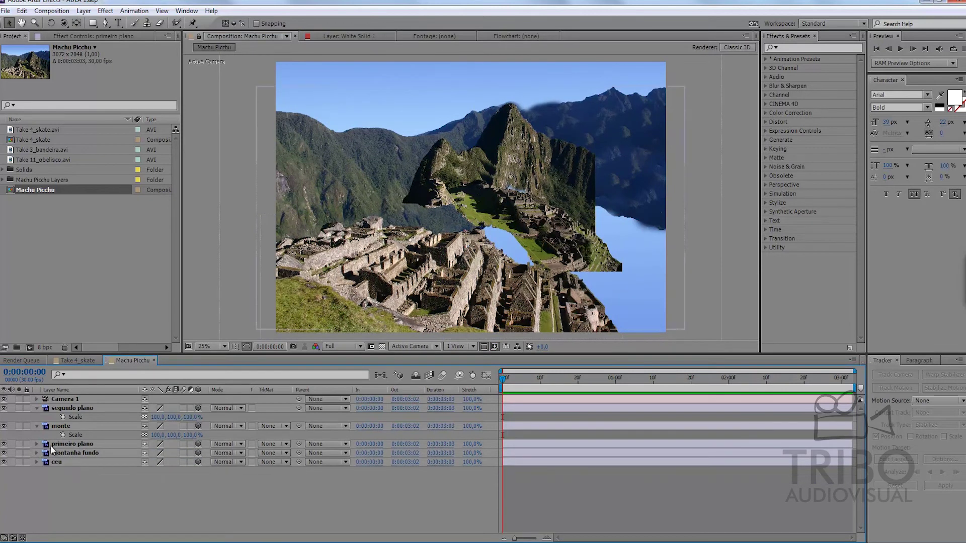
left_click(62, 426)
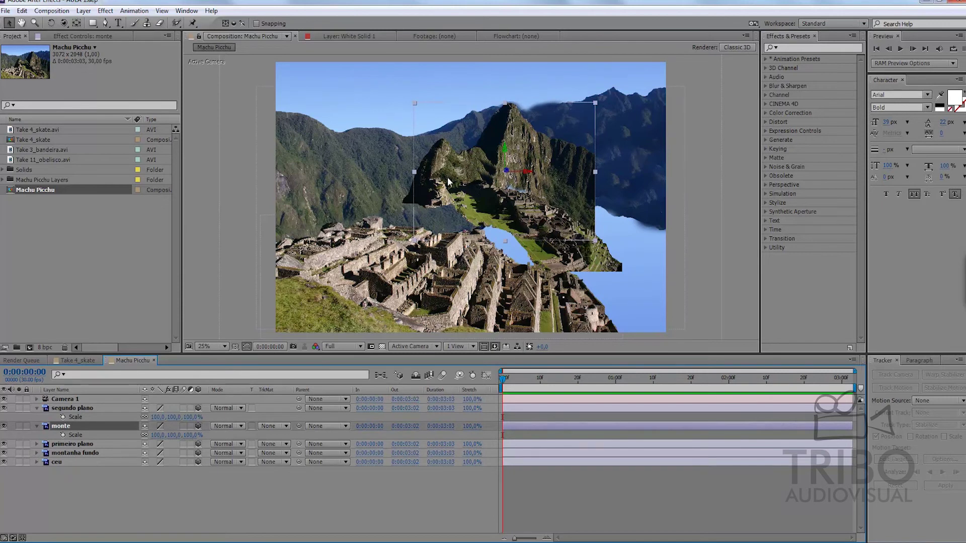
mouse_move(190, 436)
left_mouse_down()
mouse_move(218, 435)
mouse_move(209, 432)
left_mouse_up()
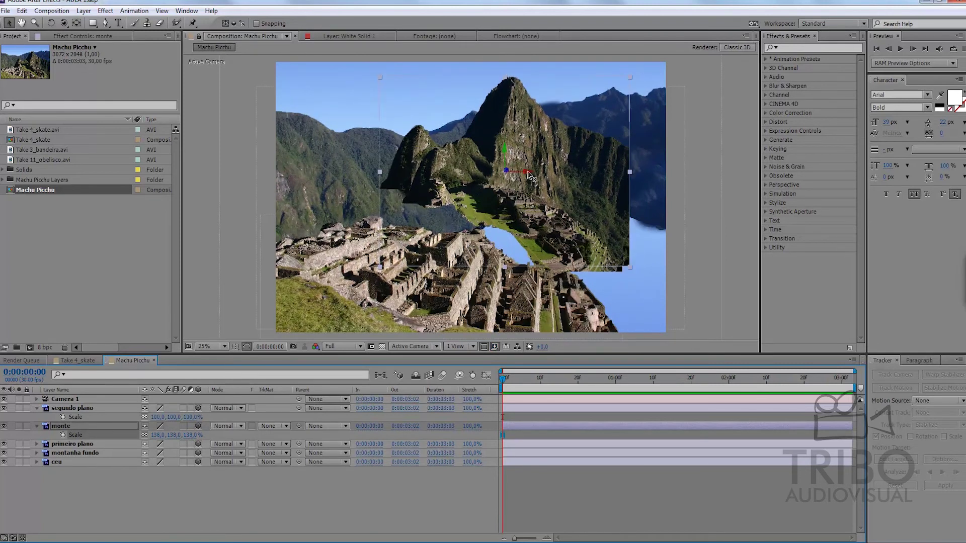
left_click_drag(545, 177, 594, 186)
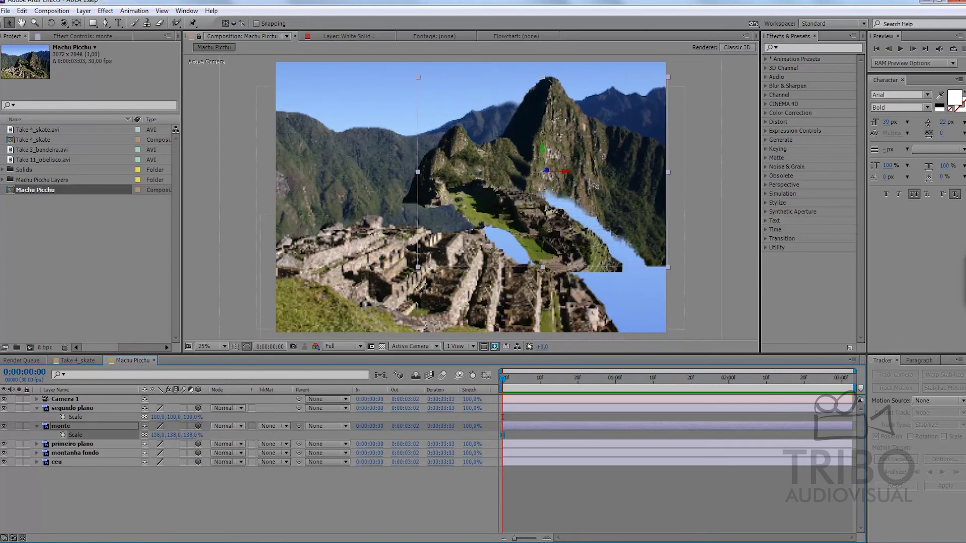
left_click_drag(586, 178, 578, 177)
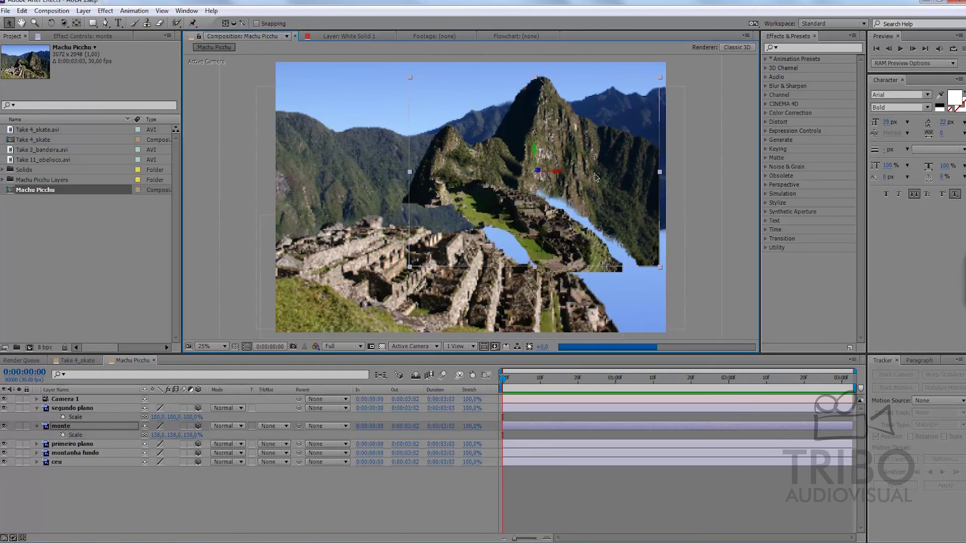
mouse_move(157, 435)
left_mouse_down()
mouse_move(171, 435)
mouse_move(155, 431)
left_mouse_up()
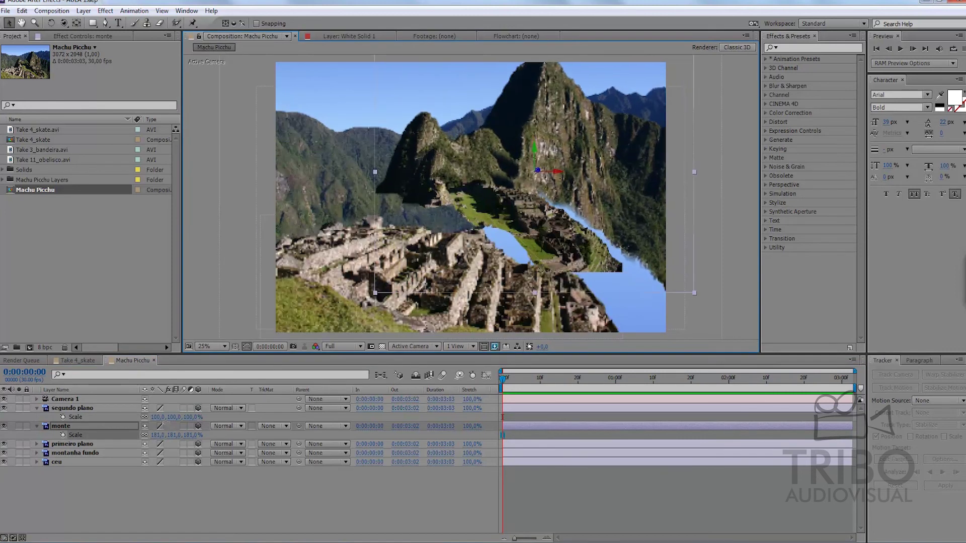
left_click(72, 425)
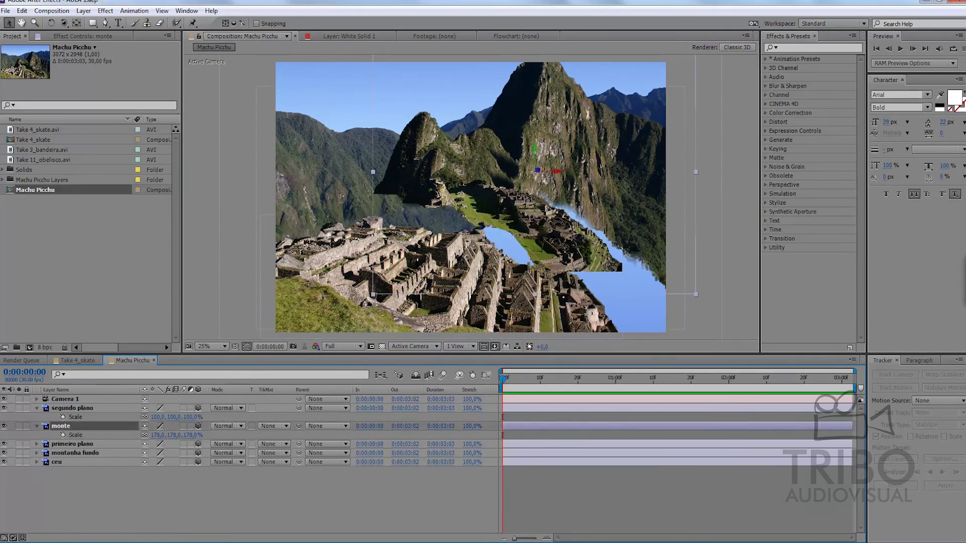
left_click_drag(538, 170, 537, 192)
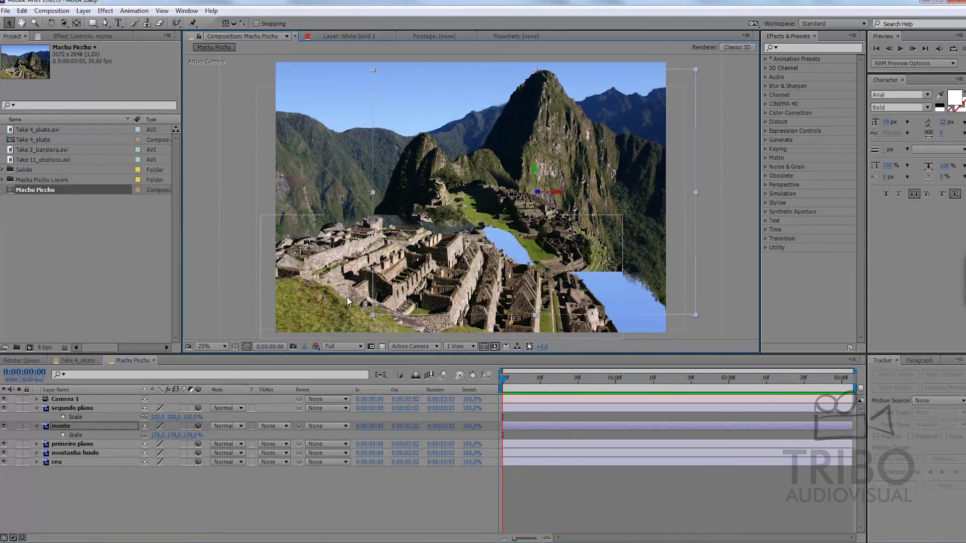
Scale segundo plano up to about 143% and slide it right in the viewer.
left_click(143, 509)
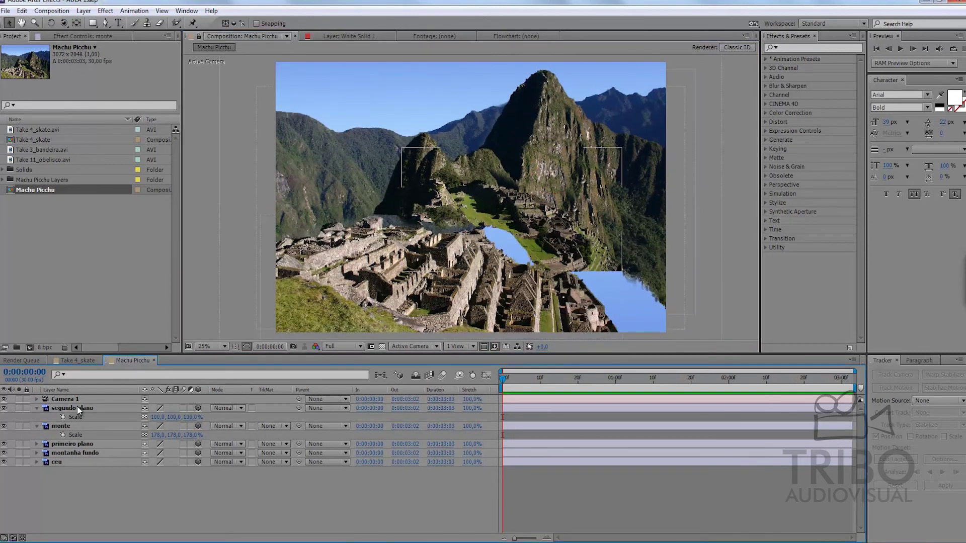
left_click(77, 409)
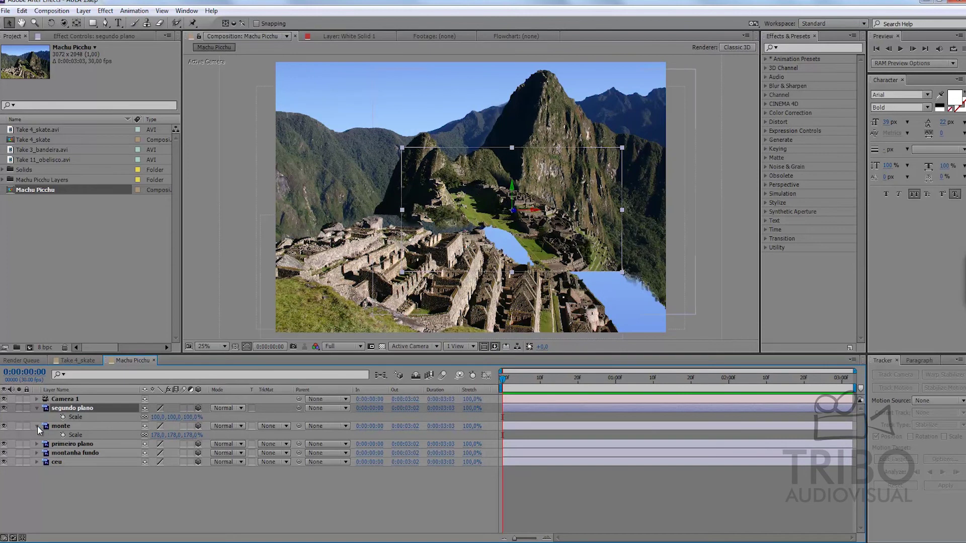
left_click(36, 426)
left_click_drag(174, 417, 191, 417)
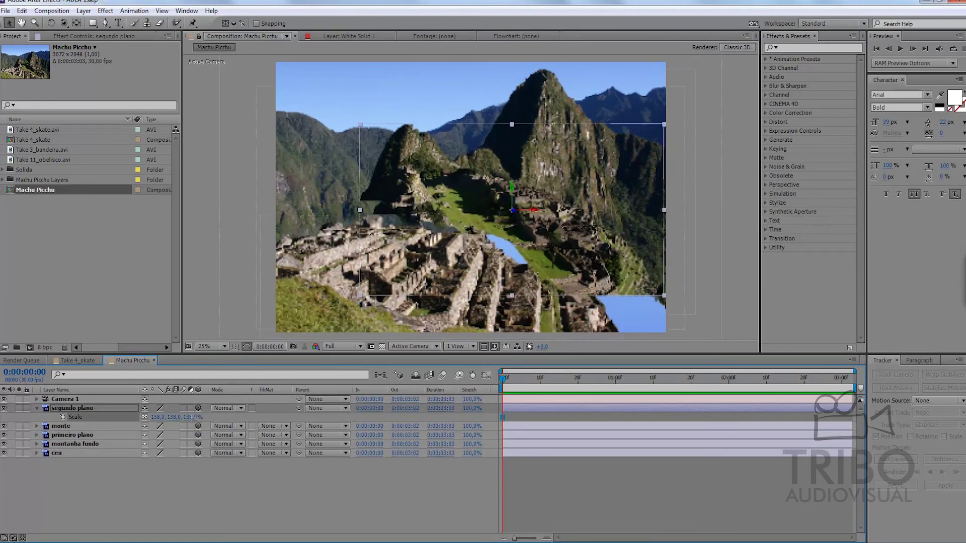
mouse_move(538, 219)
left_mouse_down()
mouse_move(545, 194)
mouse_move(529, 244)
mouse_move(598, 261)
left_mouse_up()
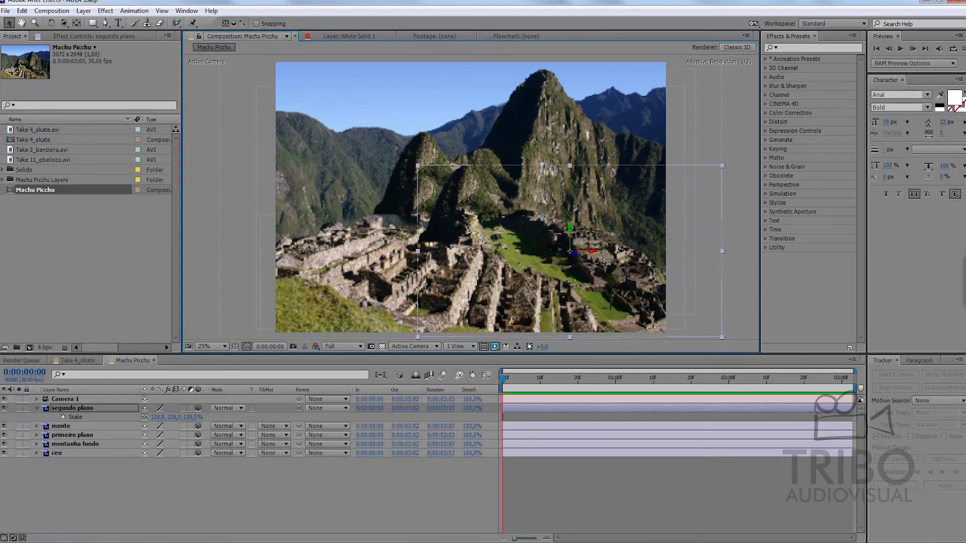
left_click_drag(598, 261, 593, 261)
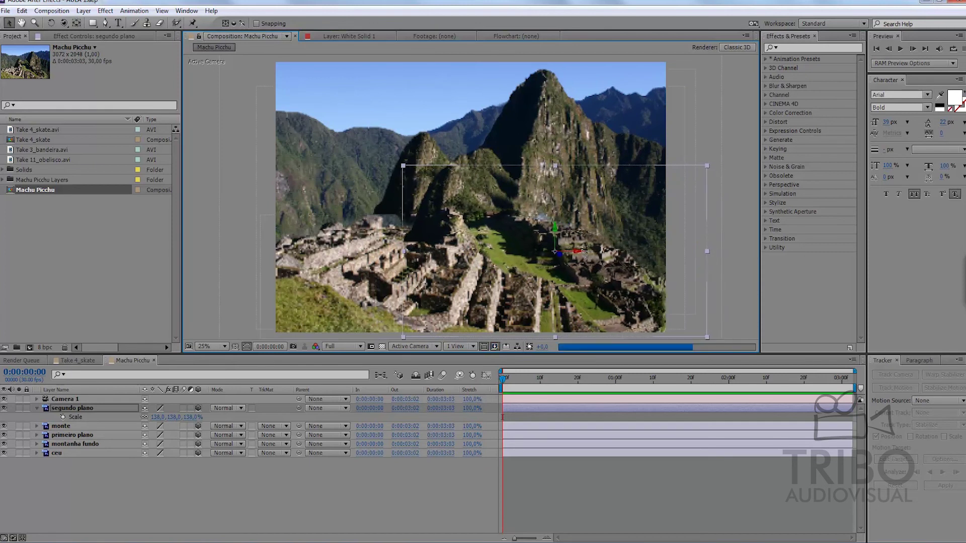
Enter 178% as segundo plano's Scale and move it lower in the frame.
left_click(71, 427)
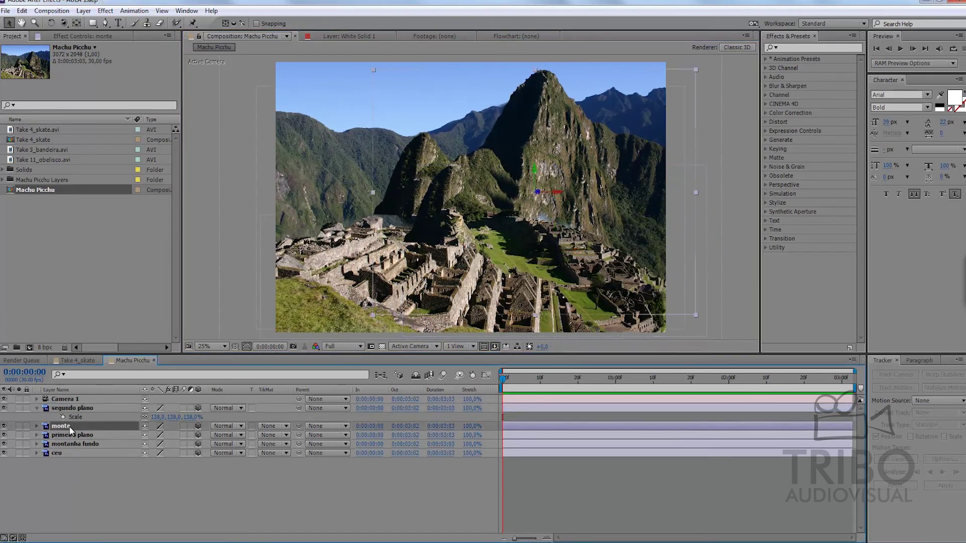
key("s")
left_click(158, 417)
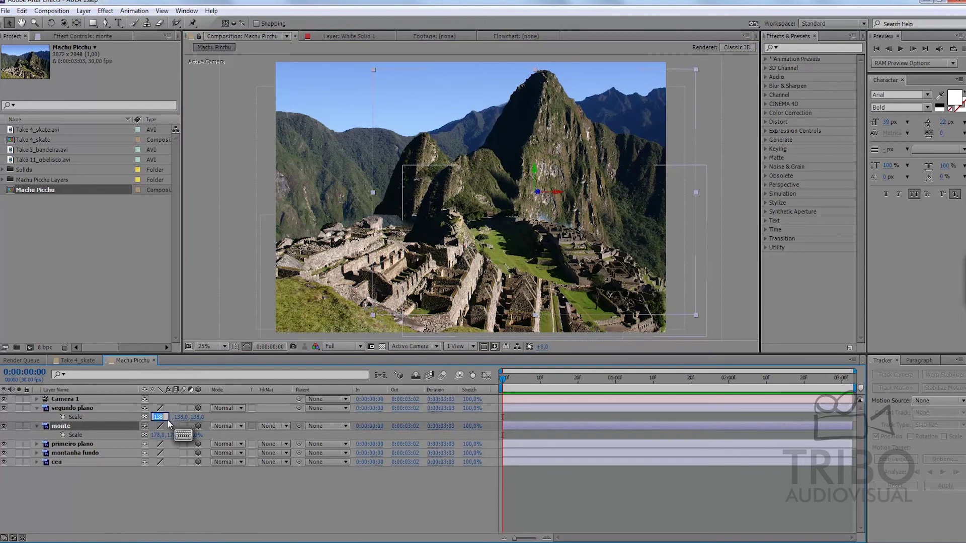
type("178")
key("Return")
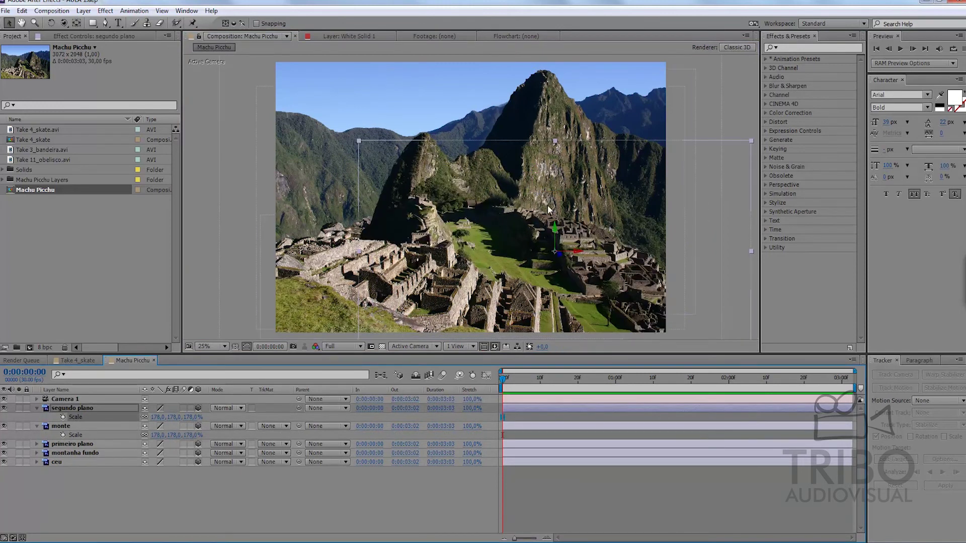
mouse_move(560, 233)
left_mouse_down()
mouse_move(563, 251)
mouse_move(564, 207)
left_mouse_up()
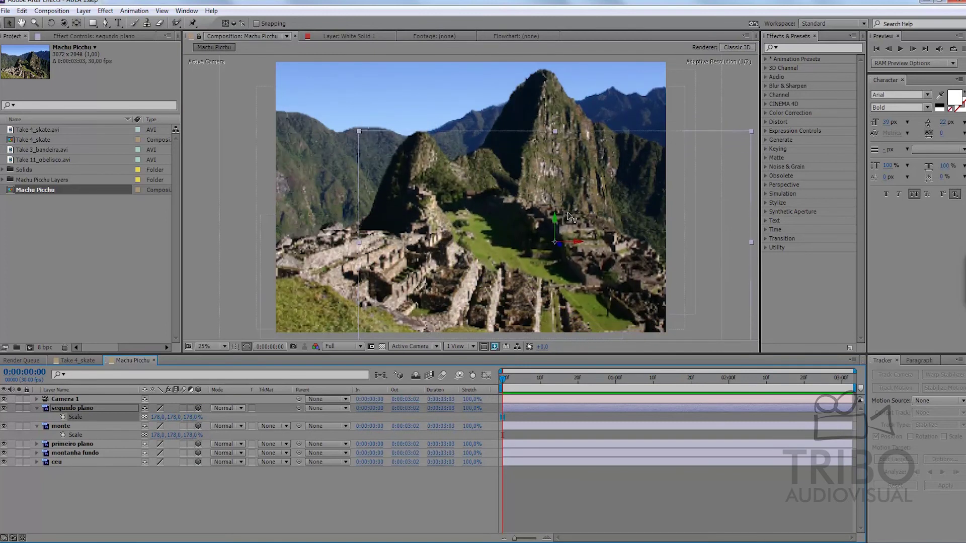
left_click(573, 490)
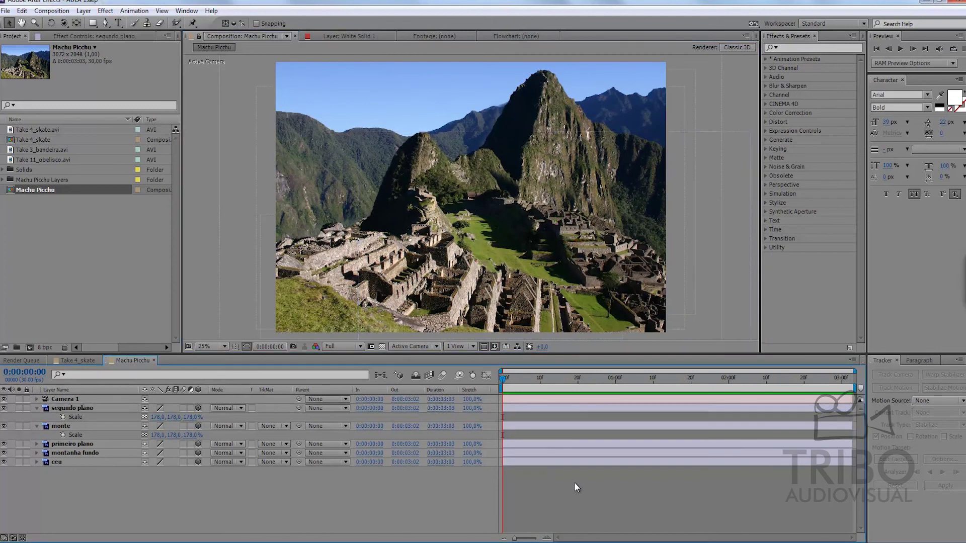
Set starting Position and Point of Interest keyframes on Camera 1.
left_click(37, 426)
left_click(37, 408)
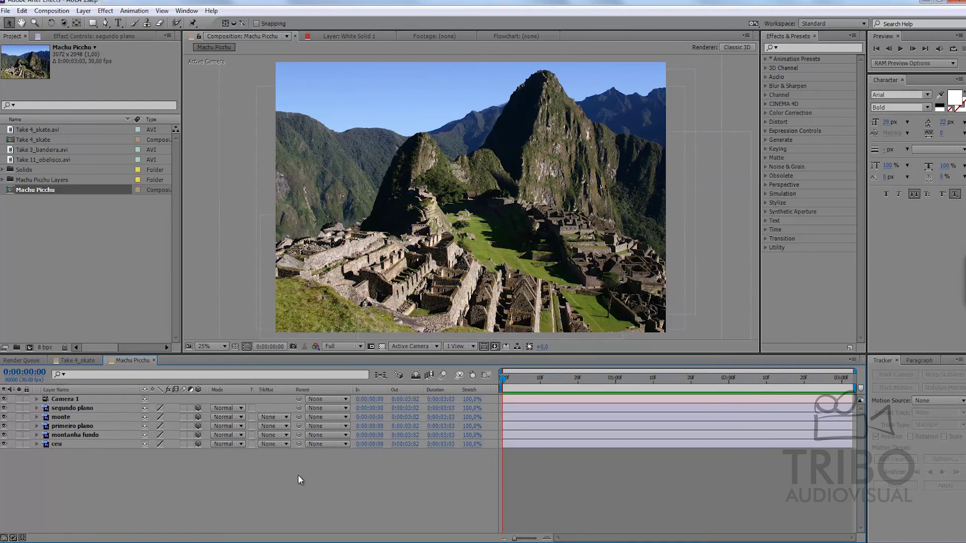
left_click(37, 399)
left_click(63, 417)
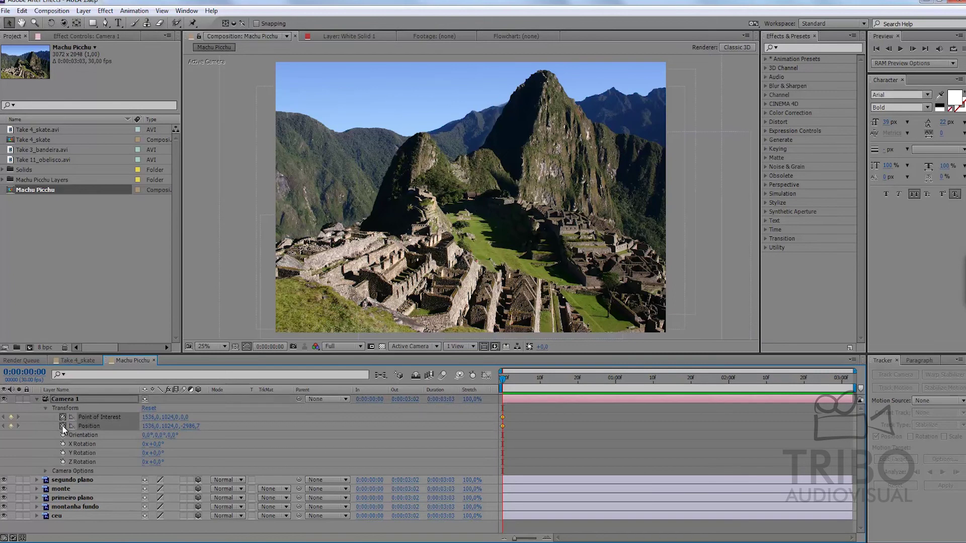
At 1:09, dolly Camera 1 in toward the ruins to z −2482.7 and preview.
left_click_drag(517, 382, 646, 365)
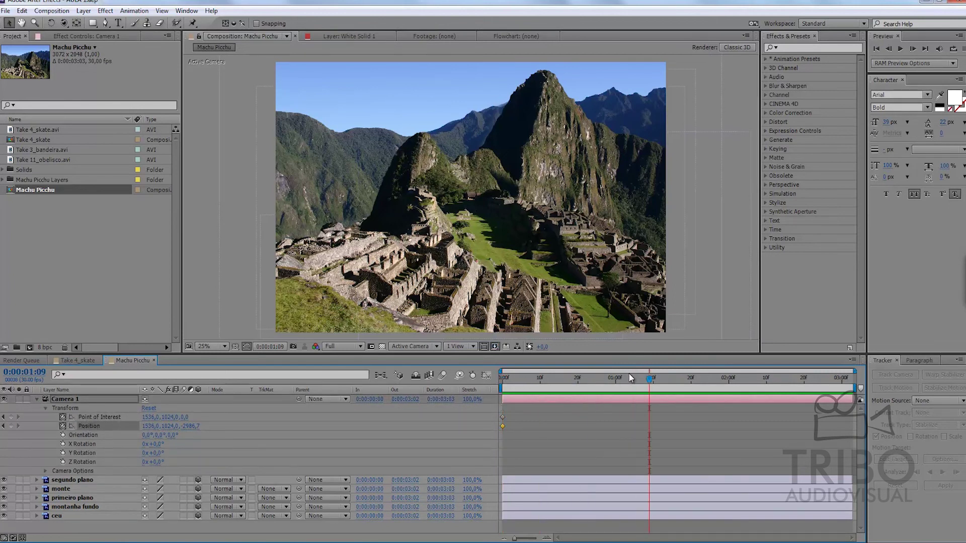
key("u")
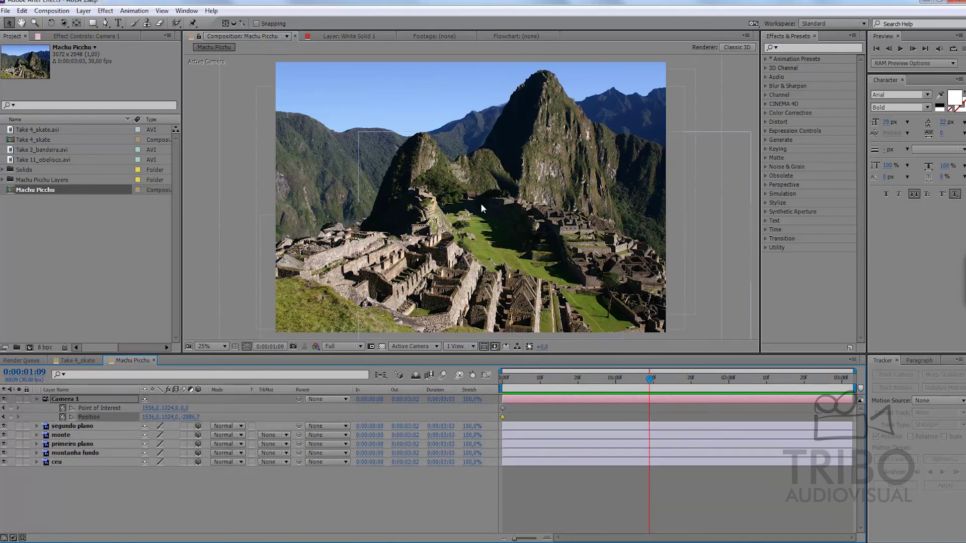
key("c")
scroll(485, 233, "up", 2)
scroll(487, 220, "up", 3)
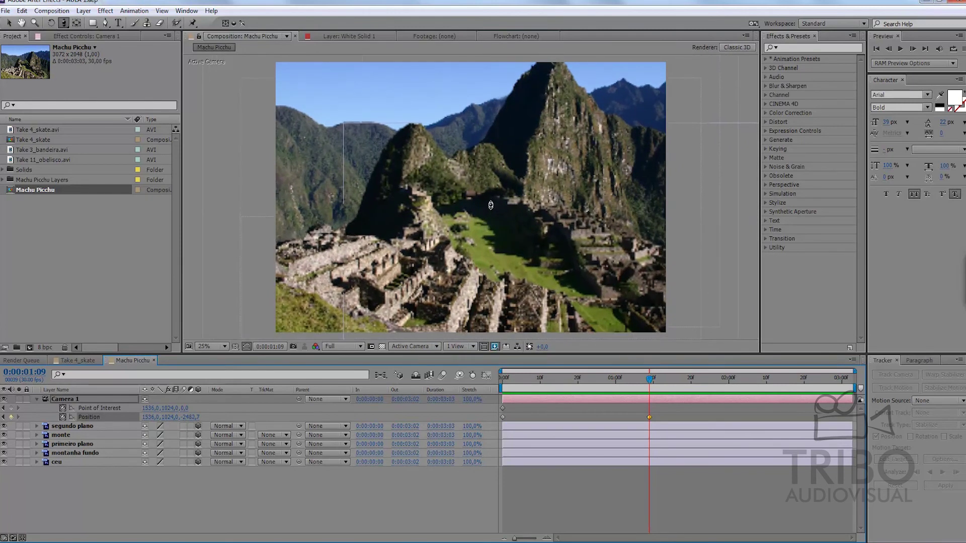
key("KP_0")
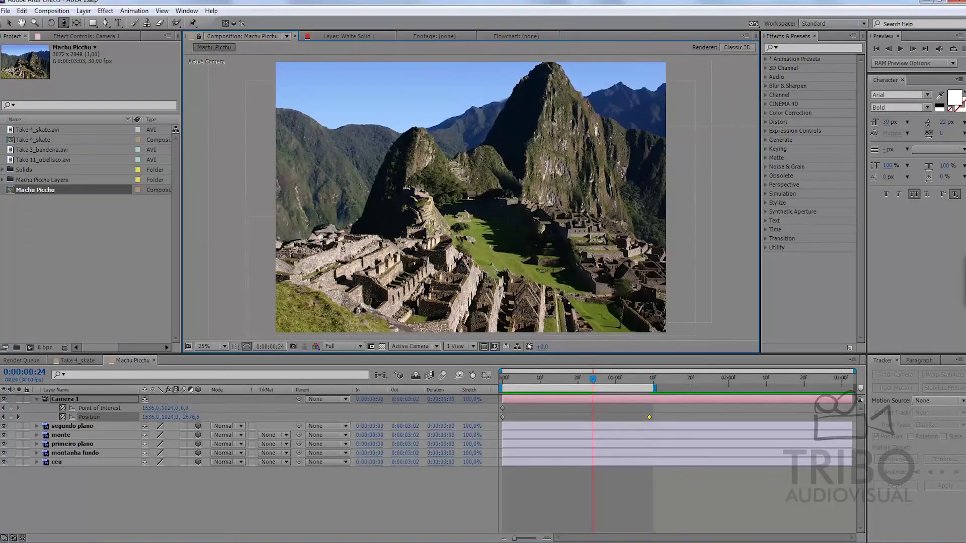
Place primeiro plano directly beneath Camera 1 and move it closer to the camera.
left_click(68, 445)
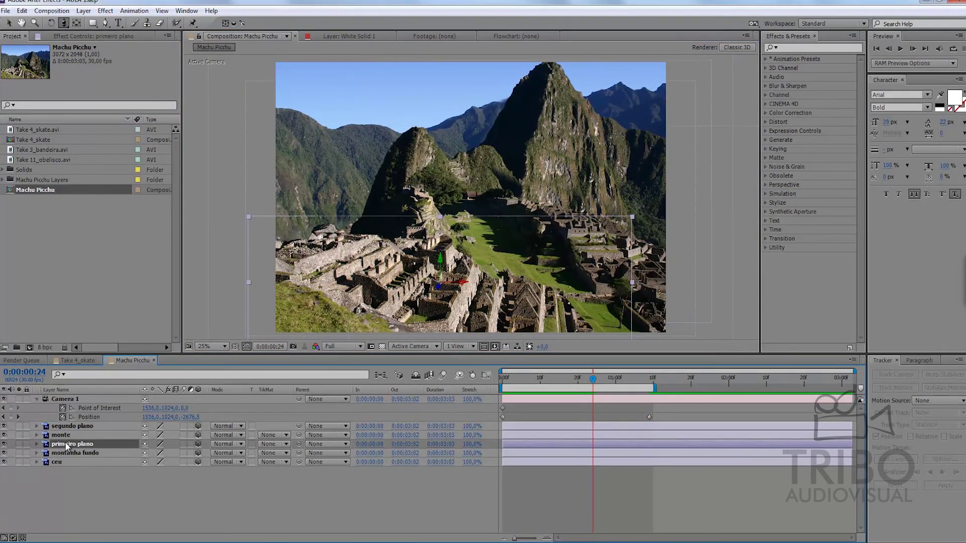
left_click_drag(67, 445, 69, 425)
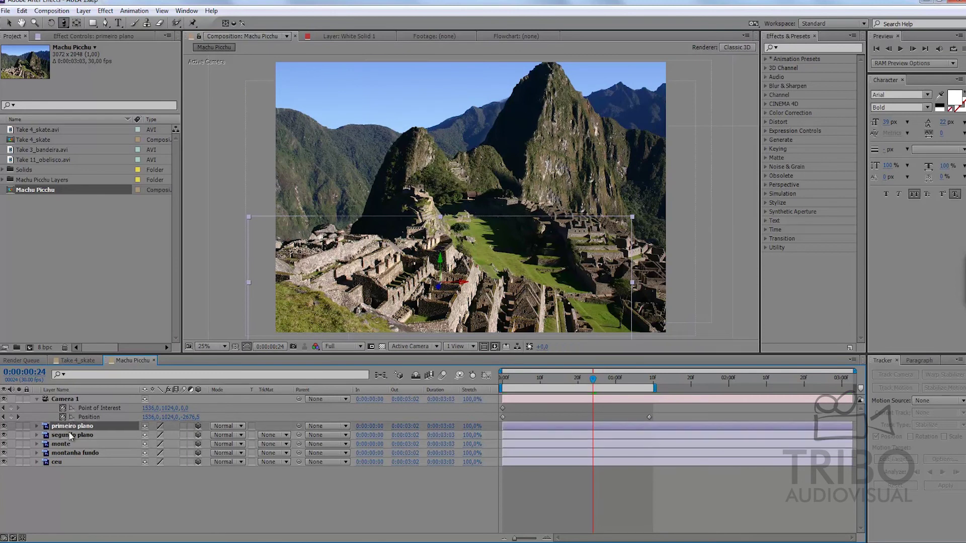
key("v")
mouse_move(438, 288)
left_mouse_down()
mouse_move(335, 334)
mouse_move(408, 276)
mouse_move(445, 263)
left_mouse_up()
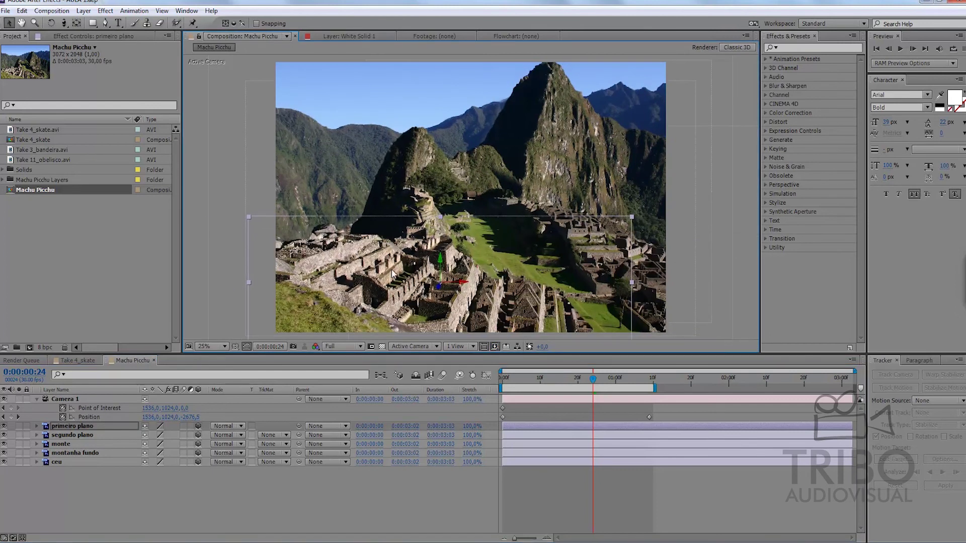
Use the 2 Views - Horizontal layout with Camera 1 selected and the left Top view active.
left_click(422, 347)
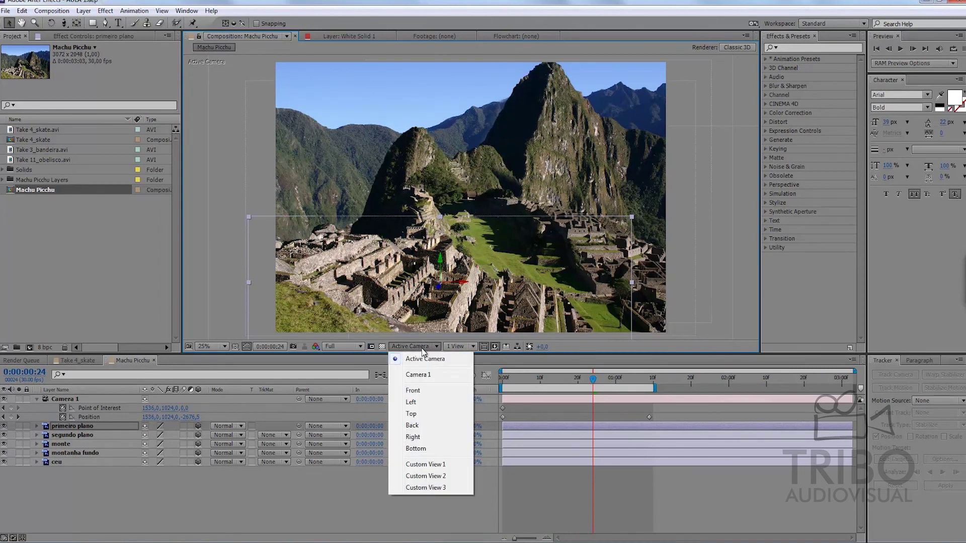
left_click(466, 347)
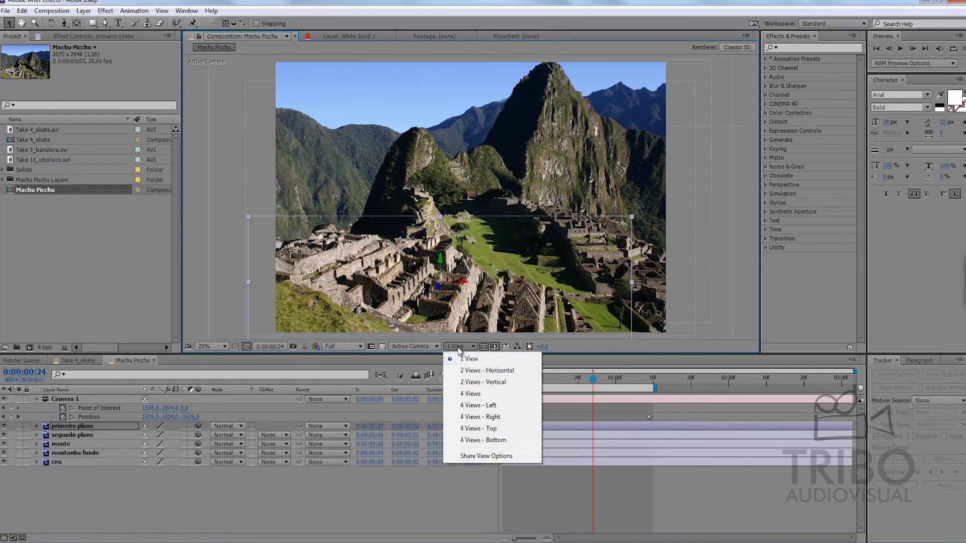
left_click(479, 372)
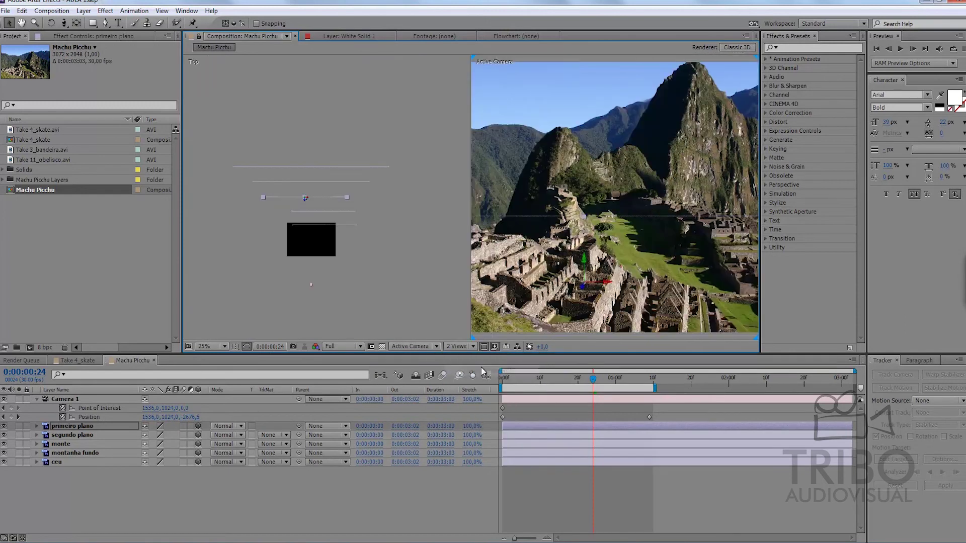
left_click(75, 399)
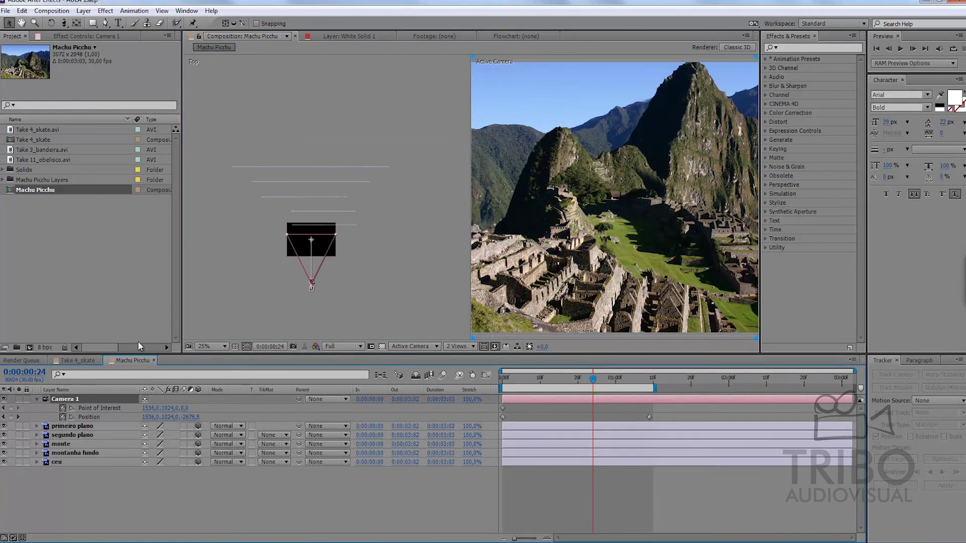
left_click(352, 223)
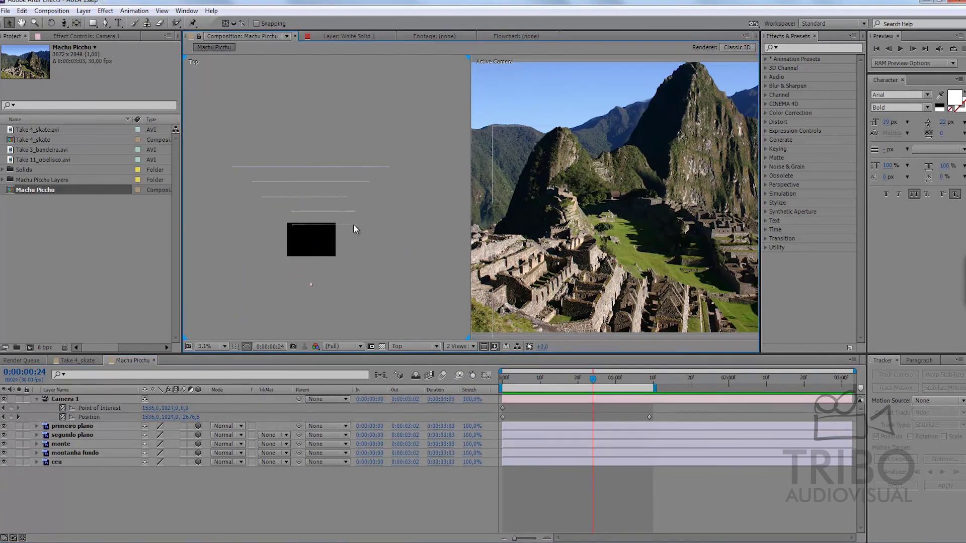
In the Top view, push segundo plano back and bring primeiro plano closer along Z.
left_click(342, 226)
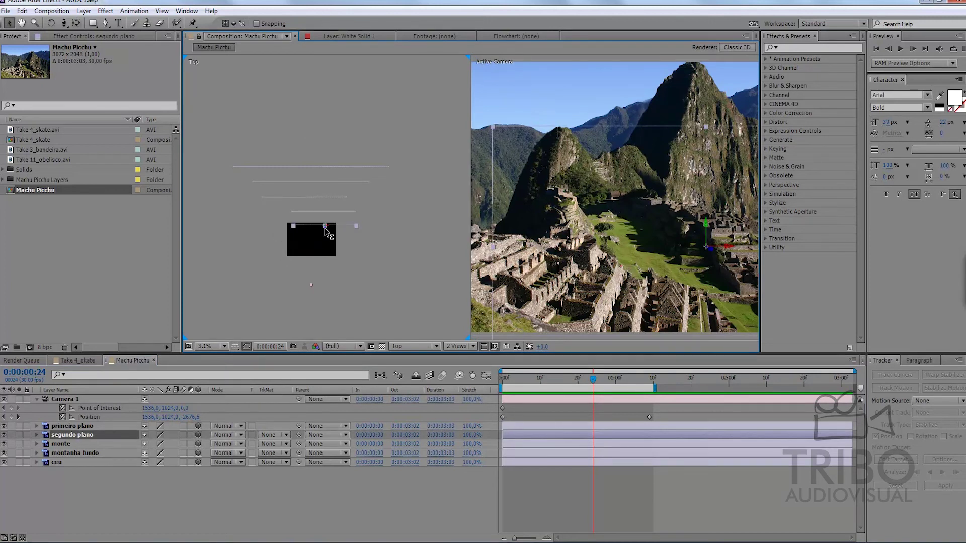
left_click_drag(328, 232, 328, 213)
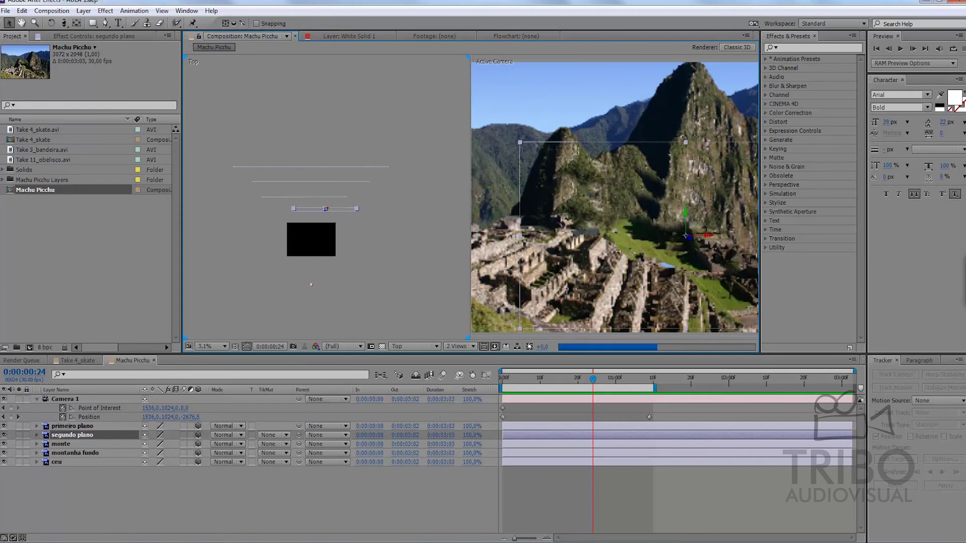
left_click(71, 426)
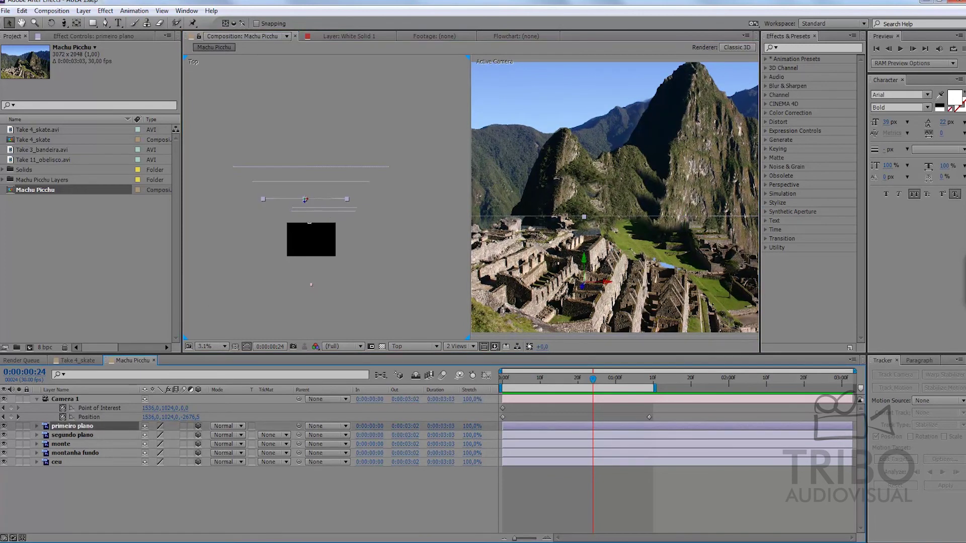
left_click_drag(305, 197, 303, 225)
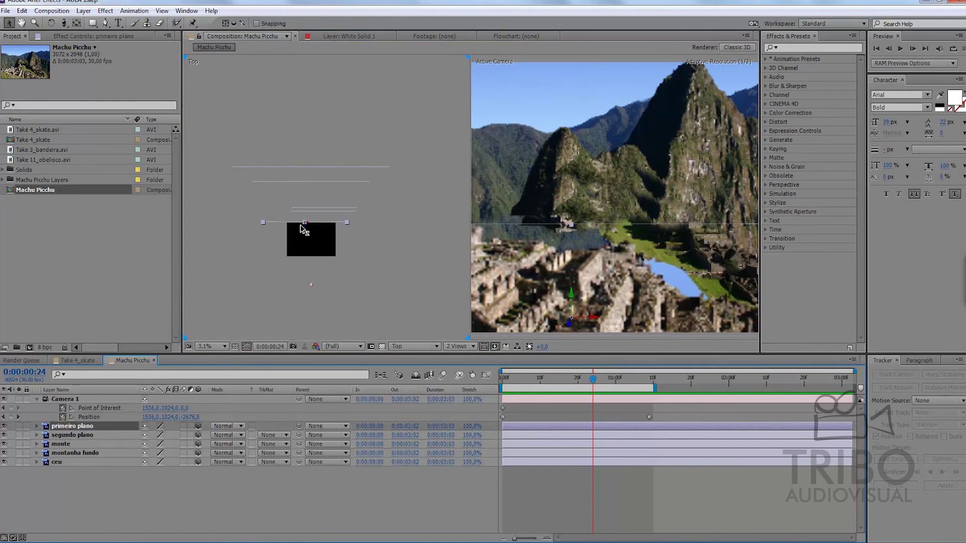
left_click(299, 223)
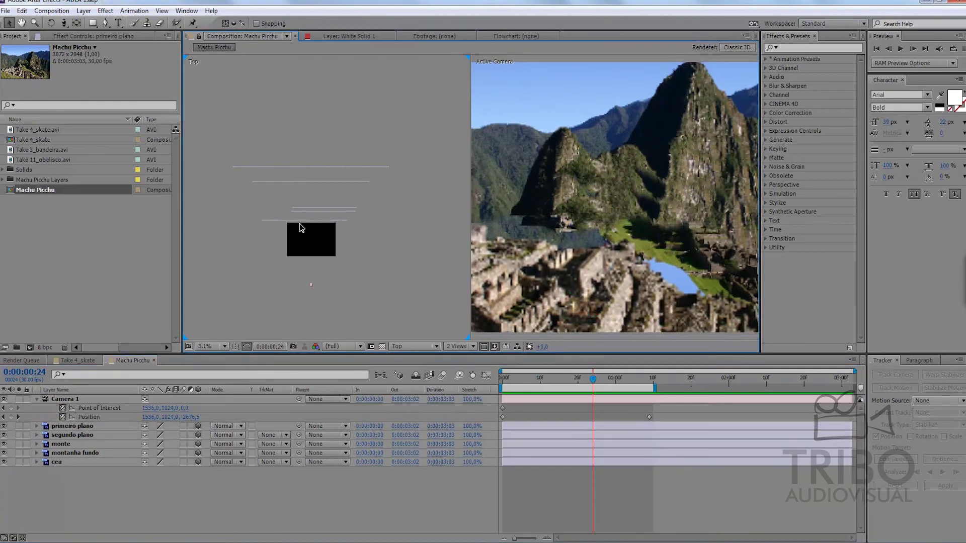
left_click(71, 427)
left_click(74, 401)
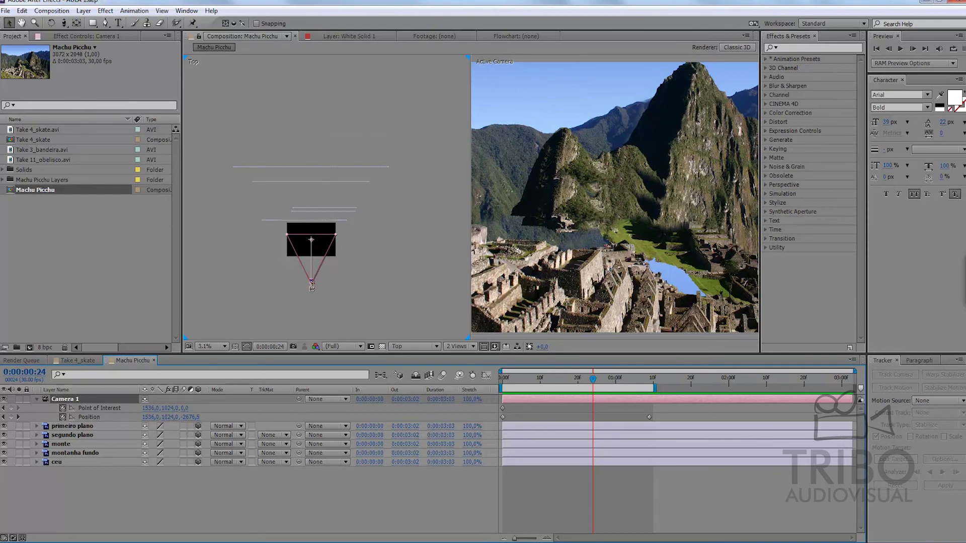
Keyframe Camera 1 pulled back to Position Z ≈ -4116 and zoom Active Camera to 12.5%.
left_click_drag(312, 286, 308, 361)
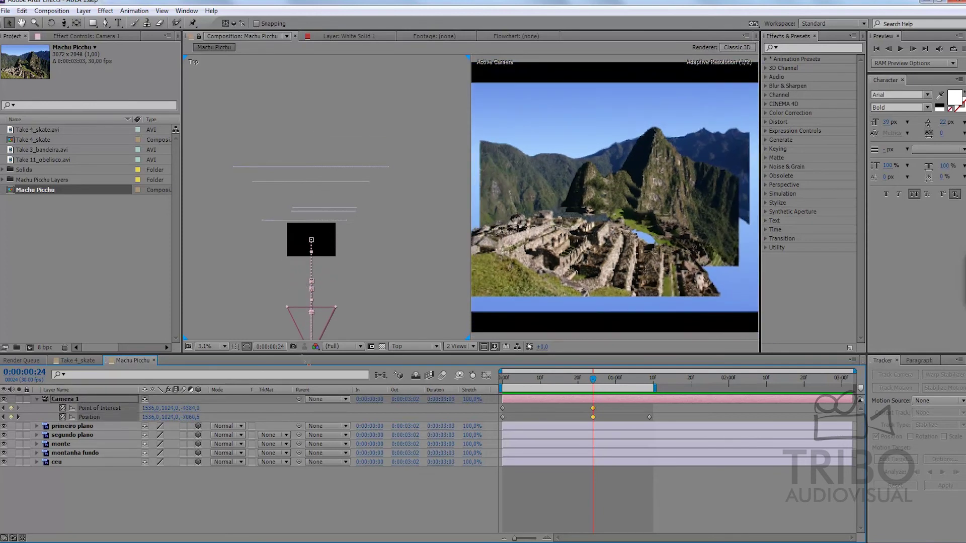
mouse_move(308, 360)
left_mouse_down()
mouse_move(311, 318)
mouse_move(295, 301)
left_mouse_up()
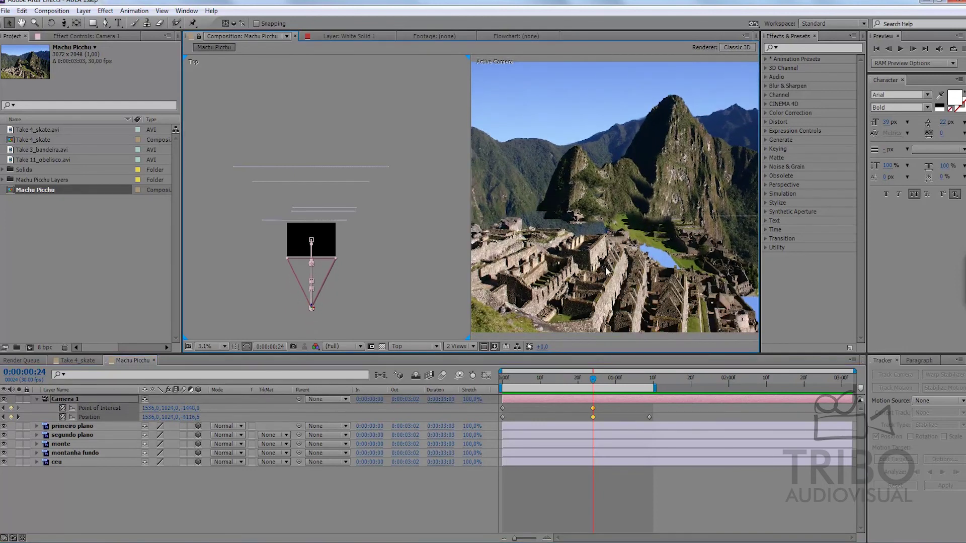
left_click(608, 289)
scroll(605, 288, "down", 2)
left_click(585, 303)
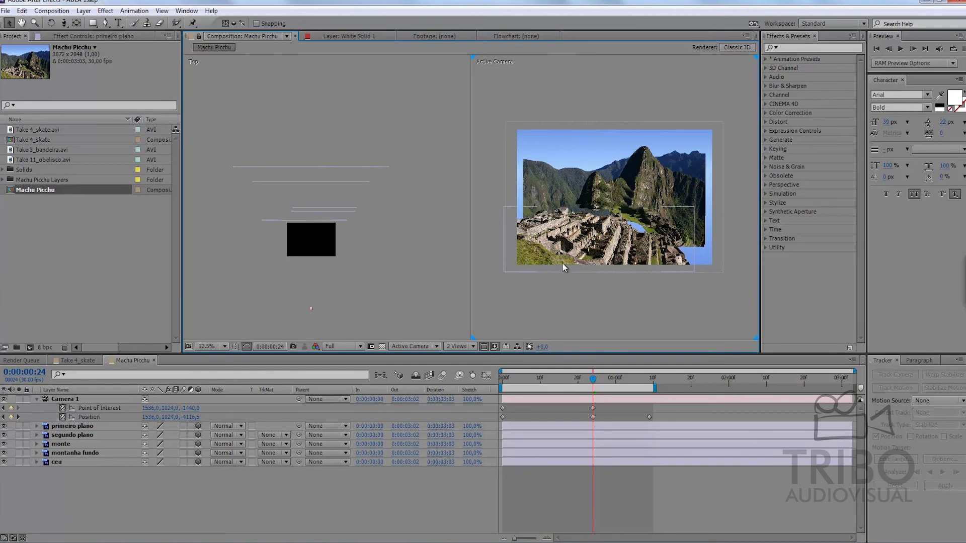
Nudge segundo plano's depth forward and back along Z in the Top view.
left_click(76, 427)
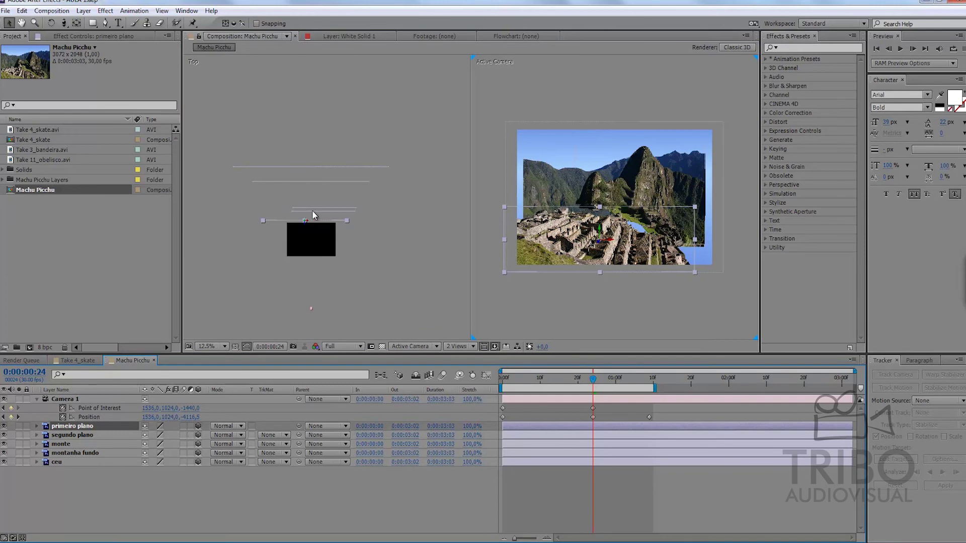
left_click(85, 436)
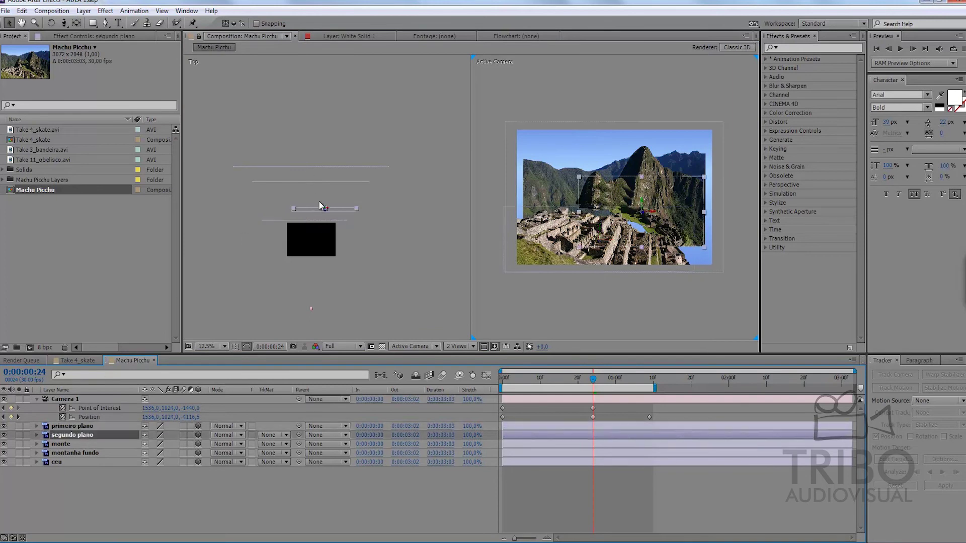
left_click_drag(320, 206, 321, 218)
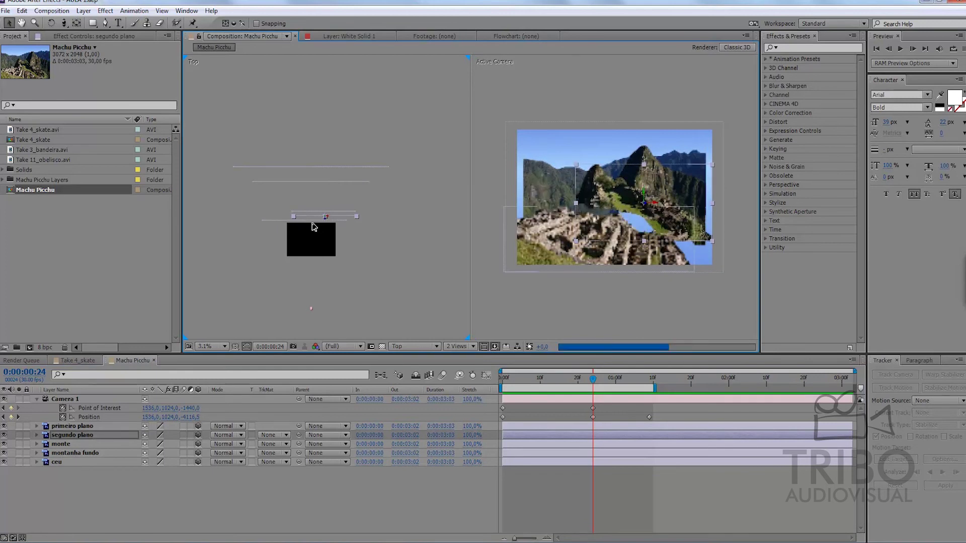
left_click_drag(325, 221, 325, 213)
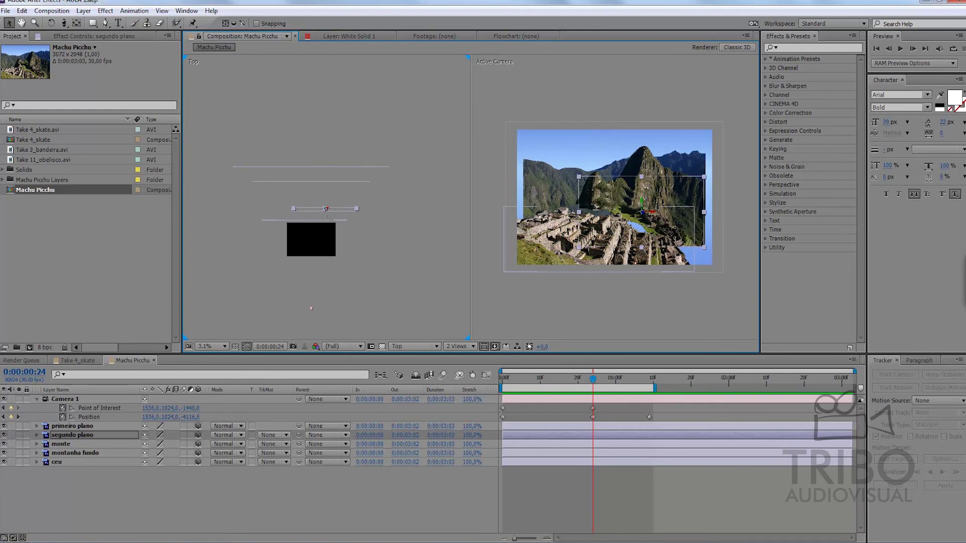
Push the monte layer farther back in depth, then select montanha fundo and ceu.
left_click(61, 444)
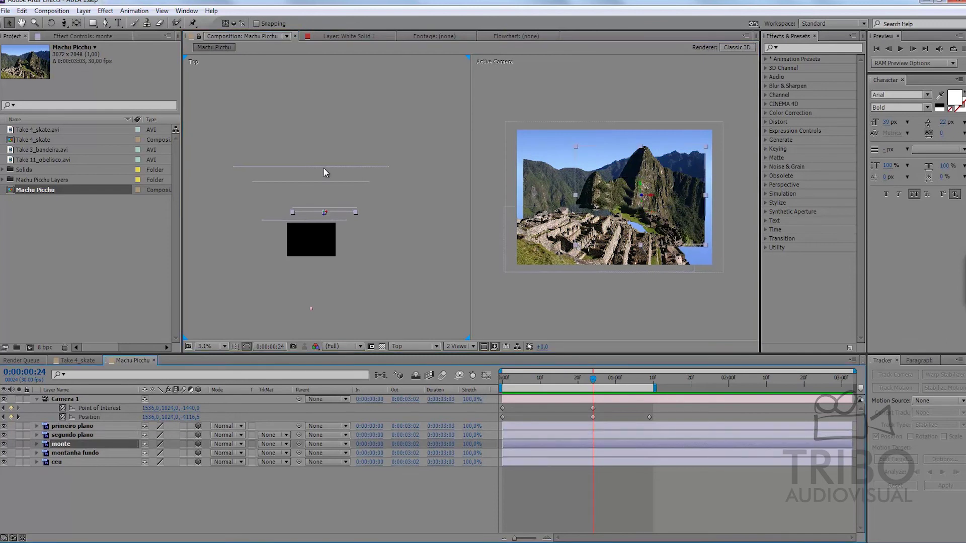
left_click_drag(330, 223, 332, 223)
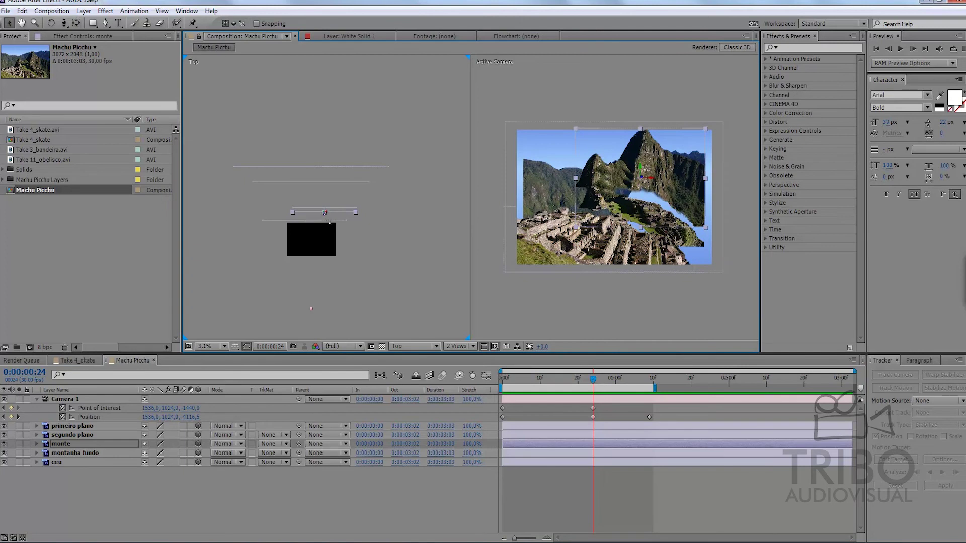
left_click_drag(329, 222, 330, 207)
left_click(258, 198)
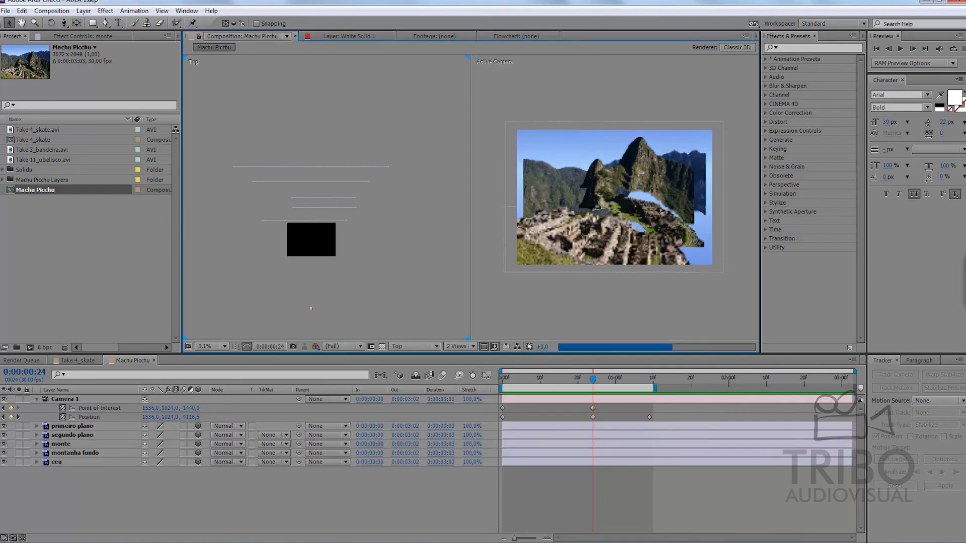
left_click(83, 454)
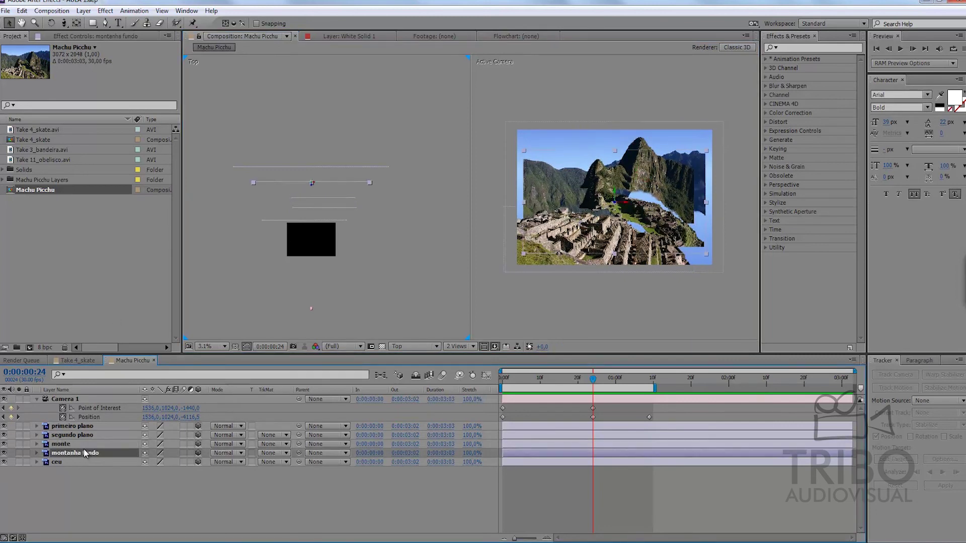
left_click(72, 463)
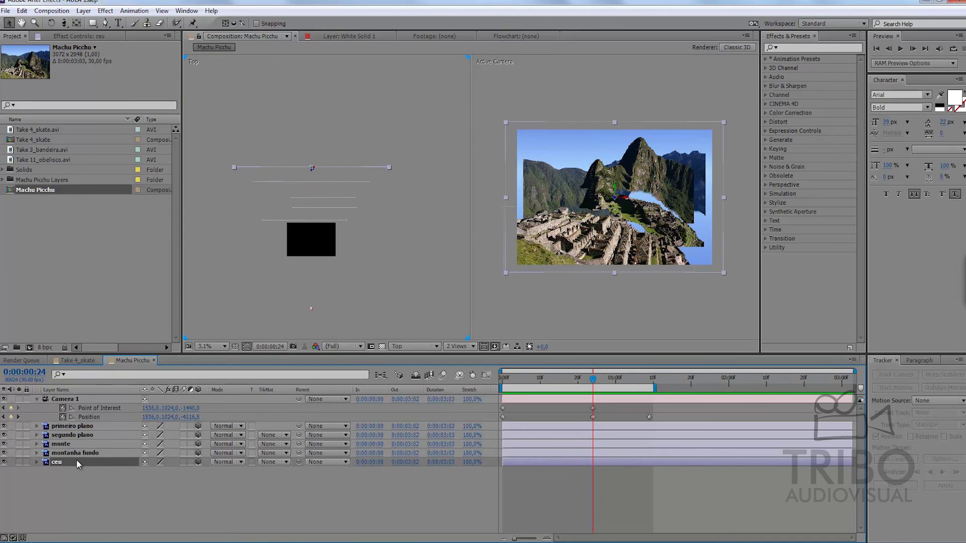
Switch the viewer to 1 View with Active Camera, zoomed to 25%.
left_click(427, 347)
left_click(425, 359)
left_click(459, 347)
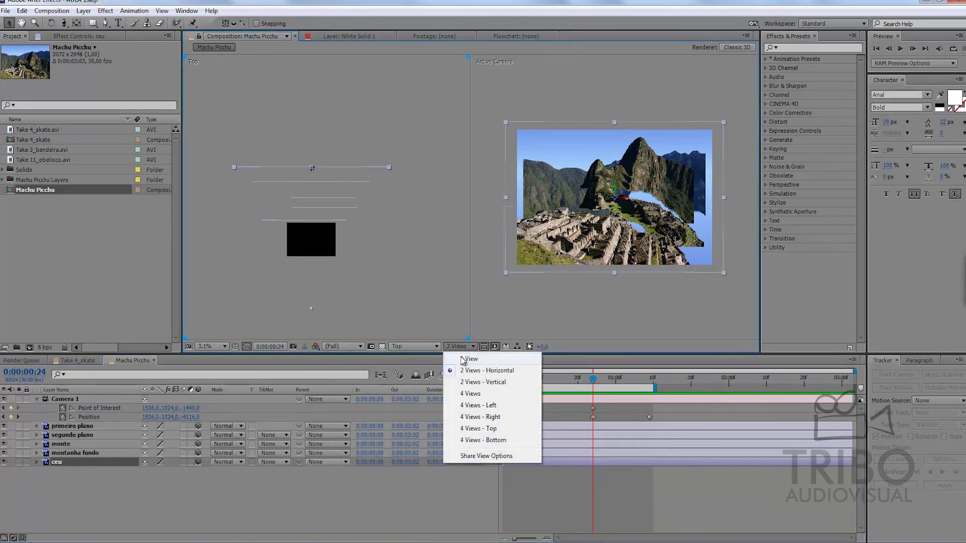
left_click(456, 357)
key("period")
key("comma")
key("period")
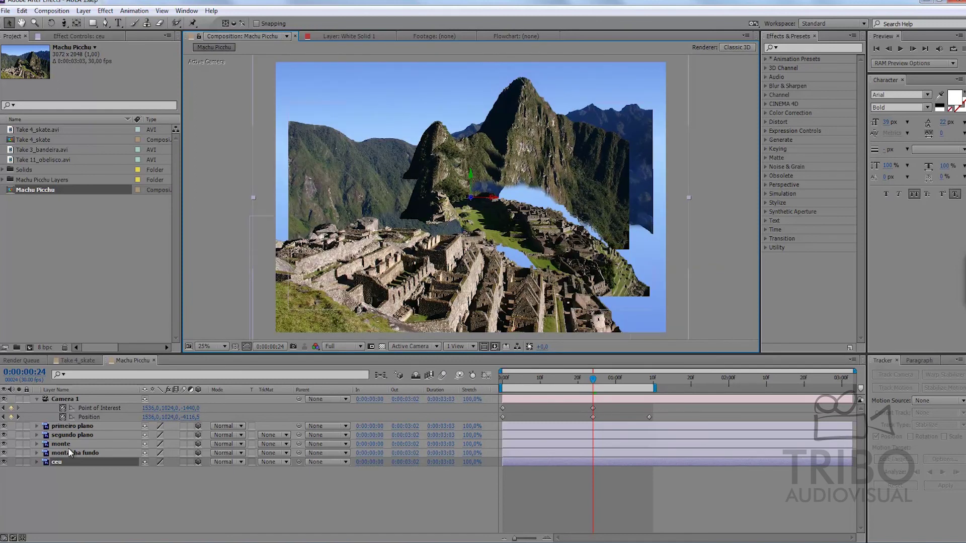
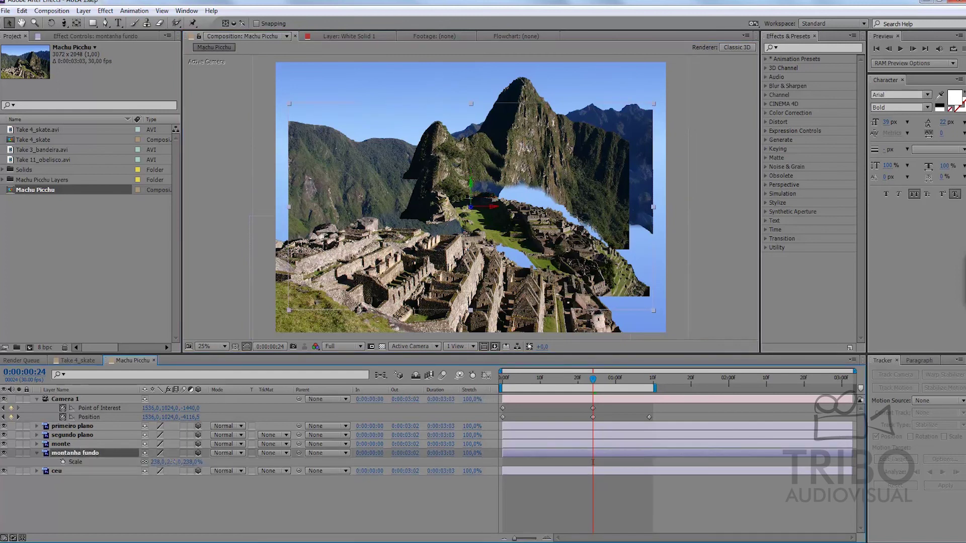
Enlarge the montanha fundo background layer to 274% and select the monte layer.
left_click_drag(173, 462, 179, 475)
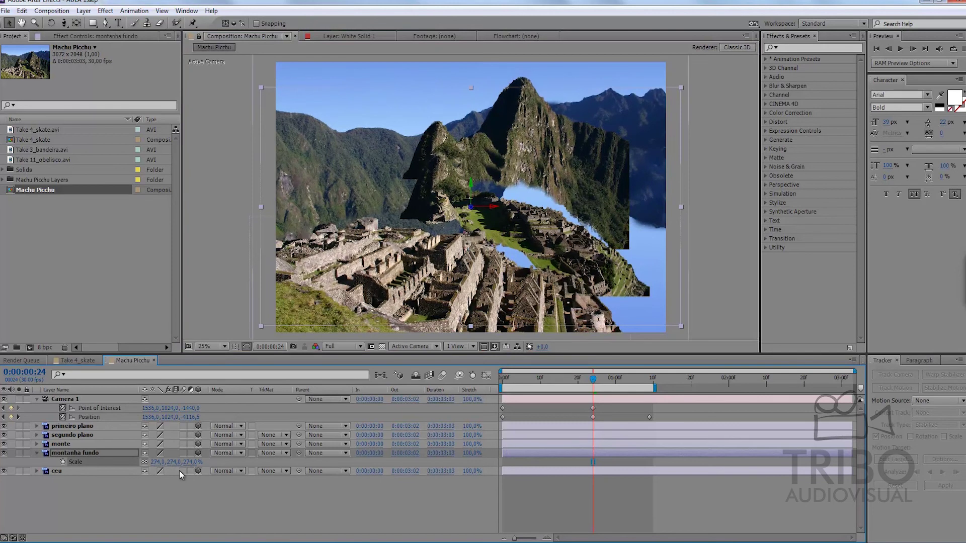
left_click(132, 499)
left_click(37, 453)
left_click(62, 442)
Scale the monte layer to 263% and lower it in the frame.
key("s")
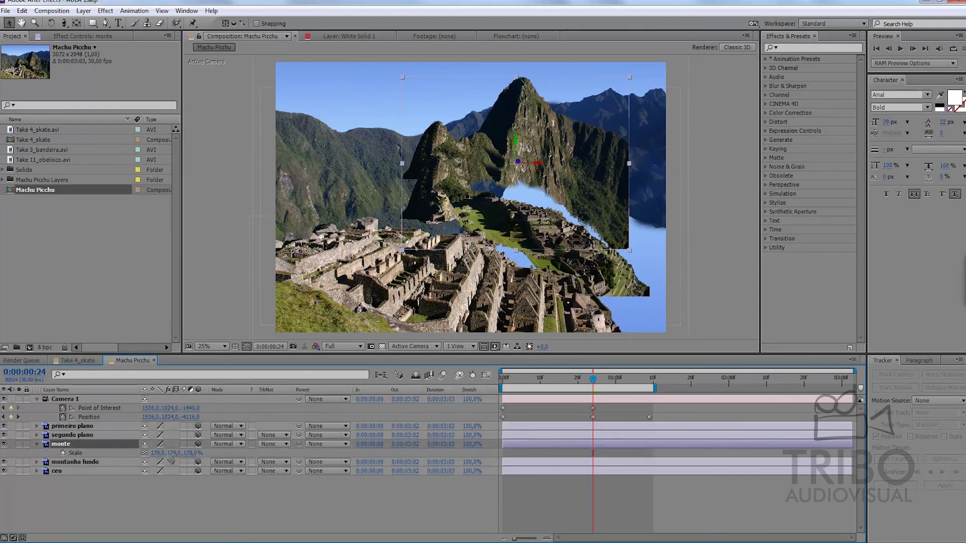
left_click_drag(171, 459, 222, 462)
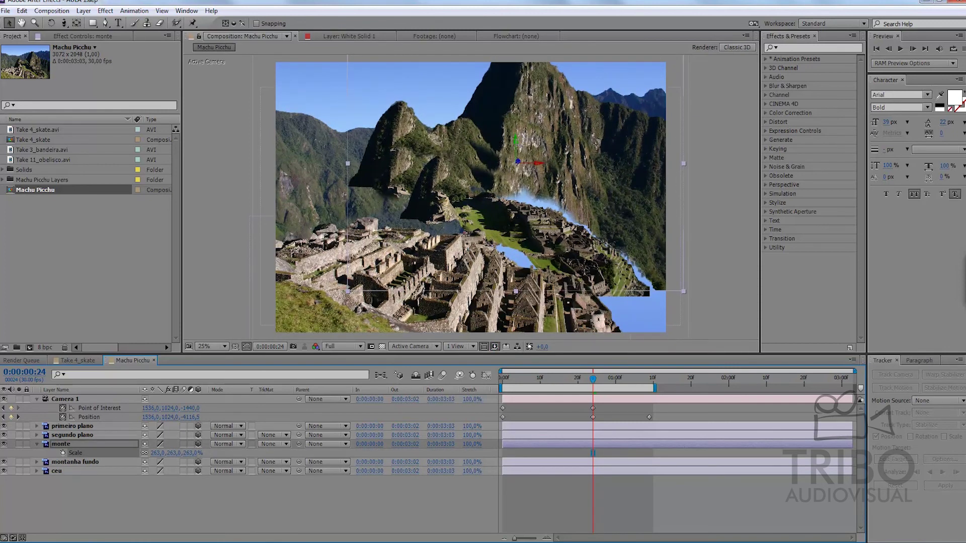
left_click_drag(518, 186, 518, 226)
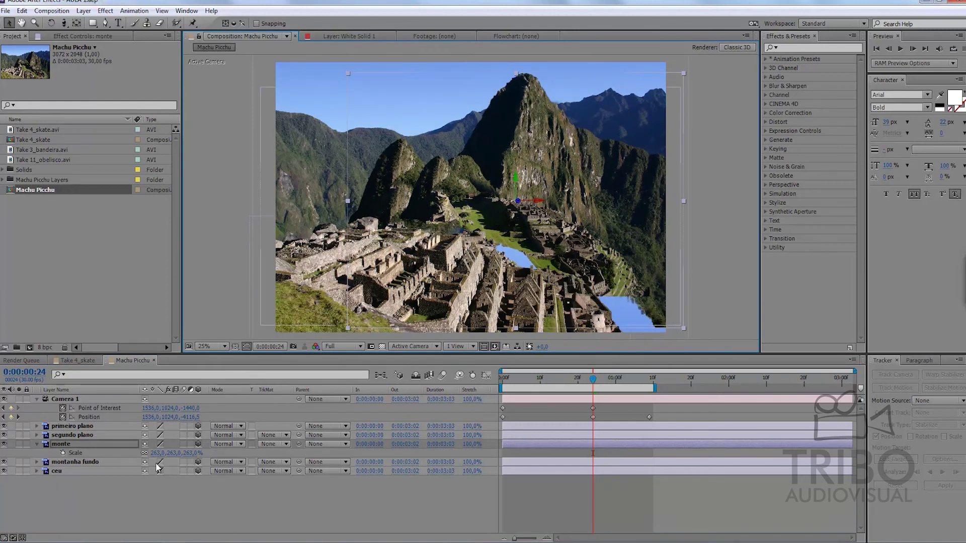
left_click(112, 504)
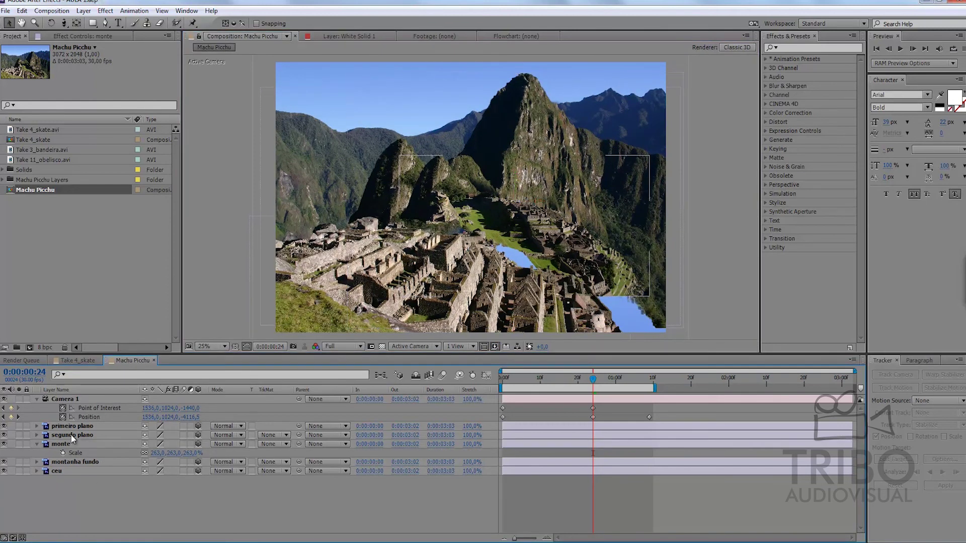
Set the segundo plano layer's Scale to 263%.
left_click(71, 435)
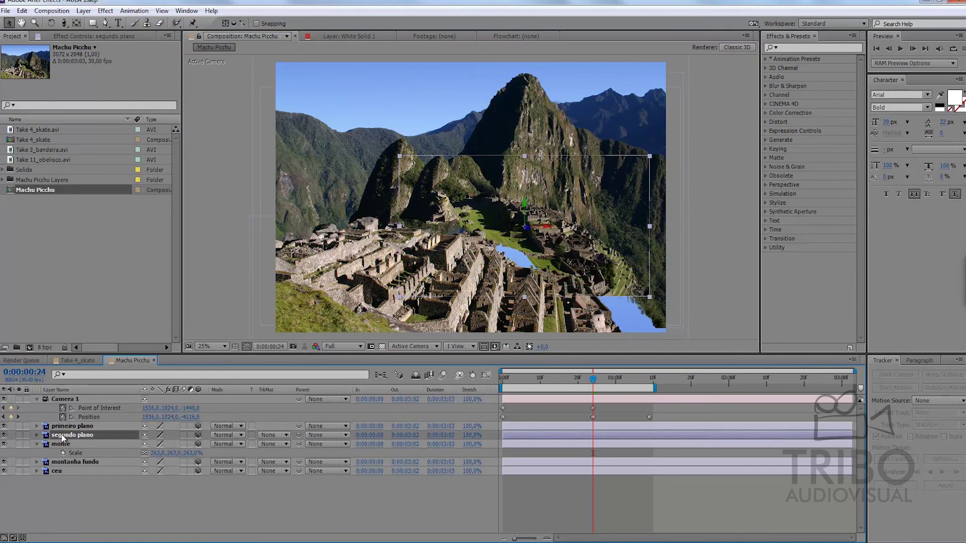
key("s")
left_click(154, 444)
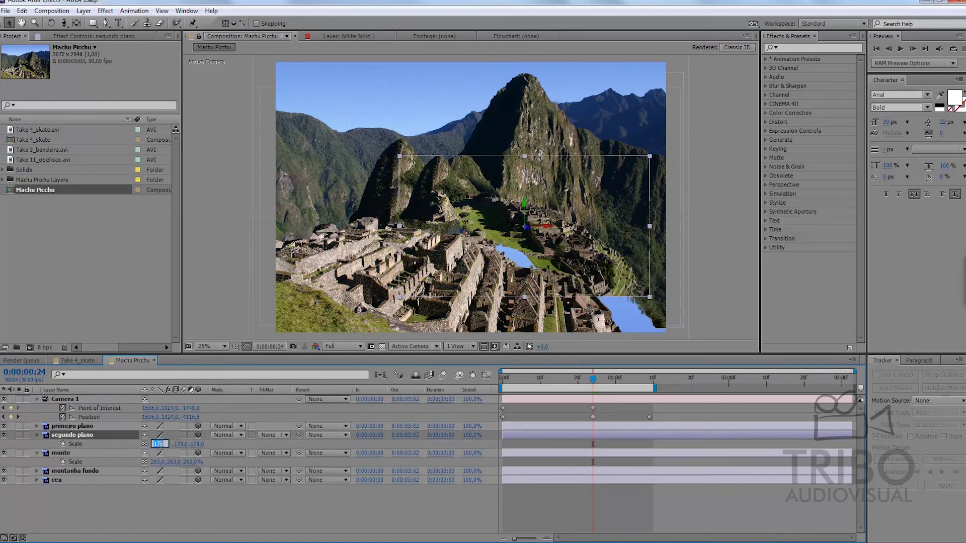
key("Return")
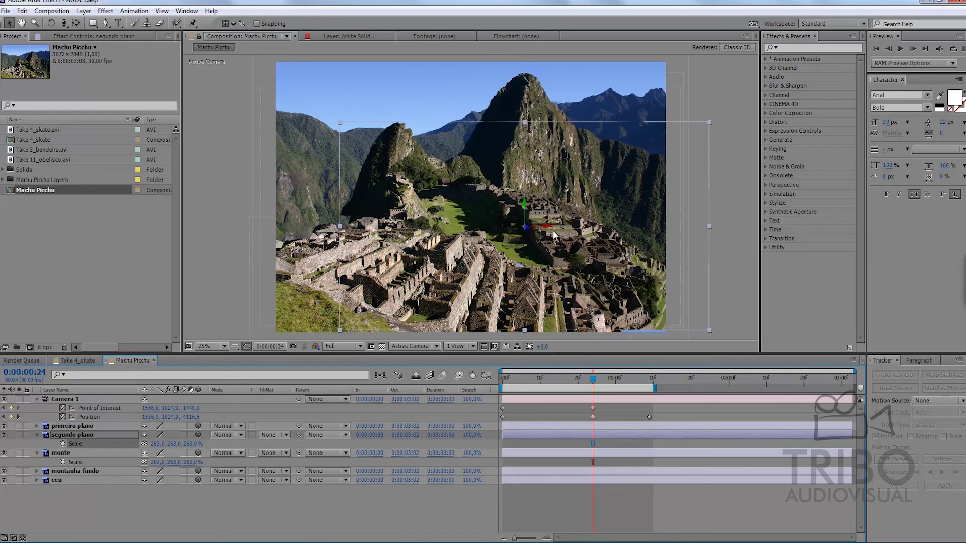
Reposition segundo plano so its ruins align, checking it in the Layer panel.
left_click_drag(597, 235, 616, 239)
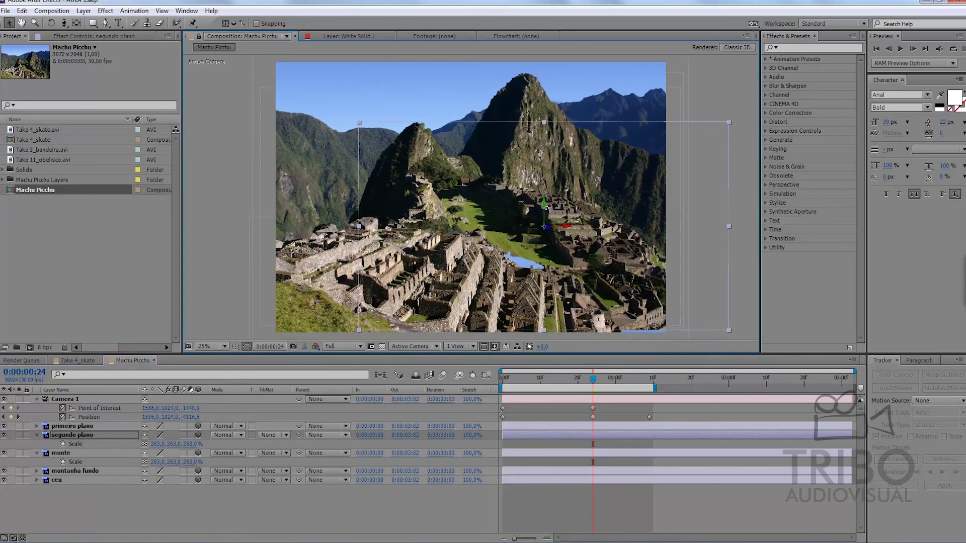
left_click_drag(542, 211, 524, 240)
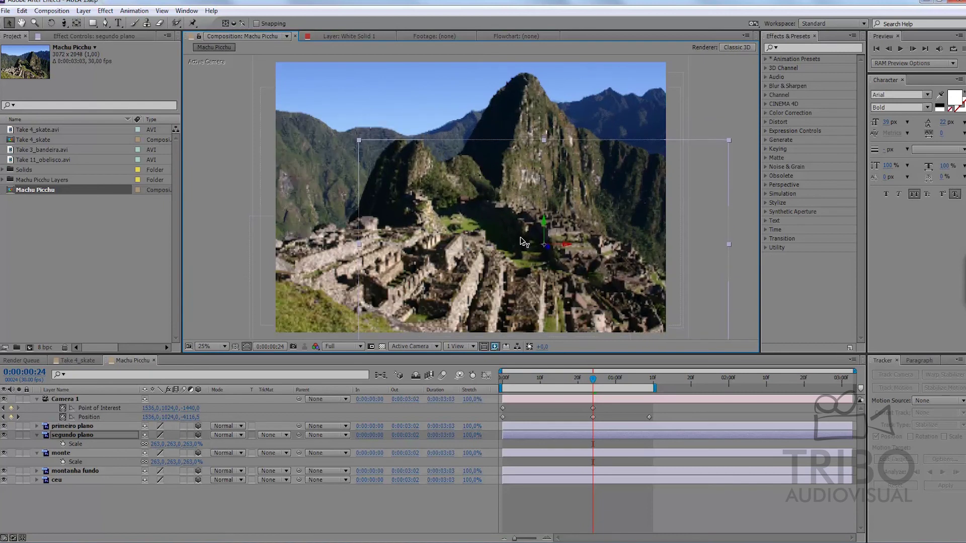
double_click(520, 235)
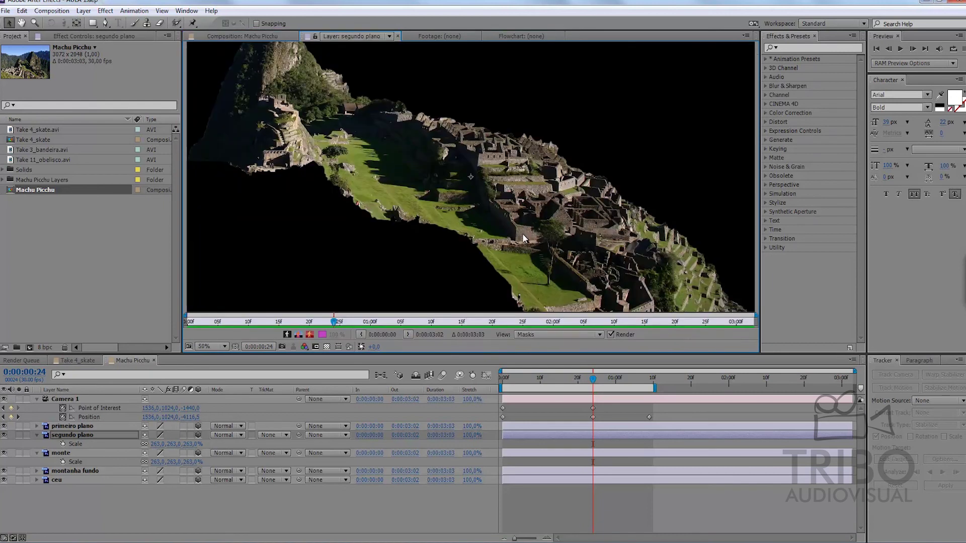
left_click(272, 35)
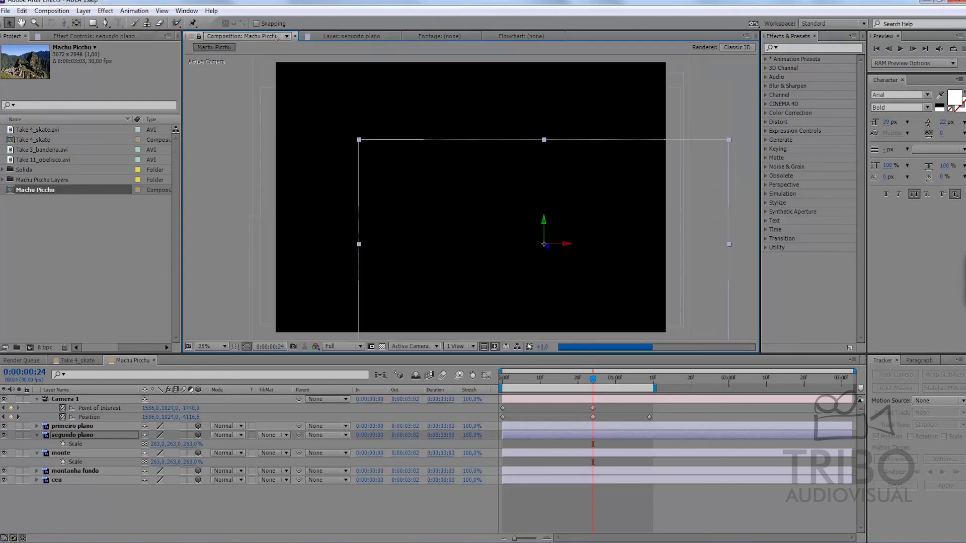
left_click_drag(551, 243, 533, 243)
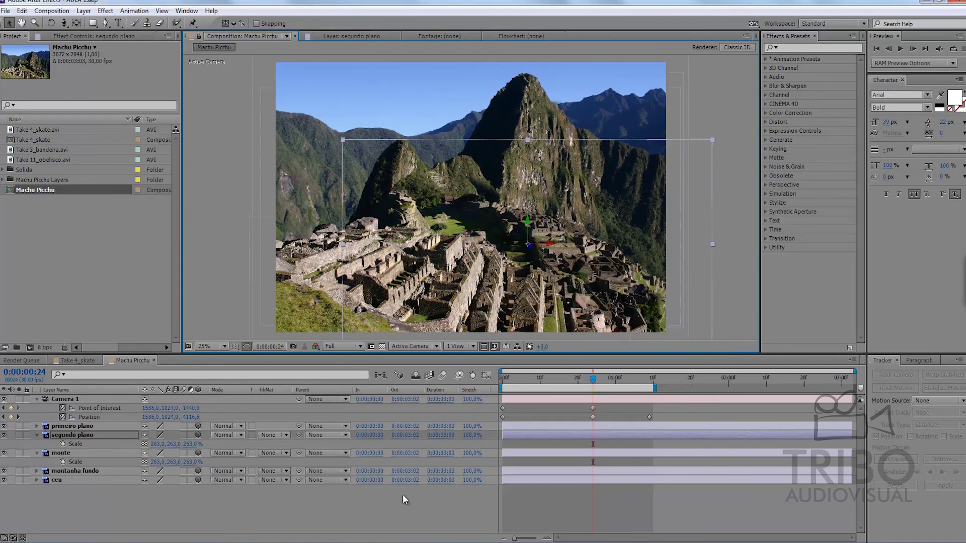
left_click(247, 500)
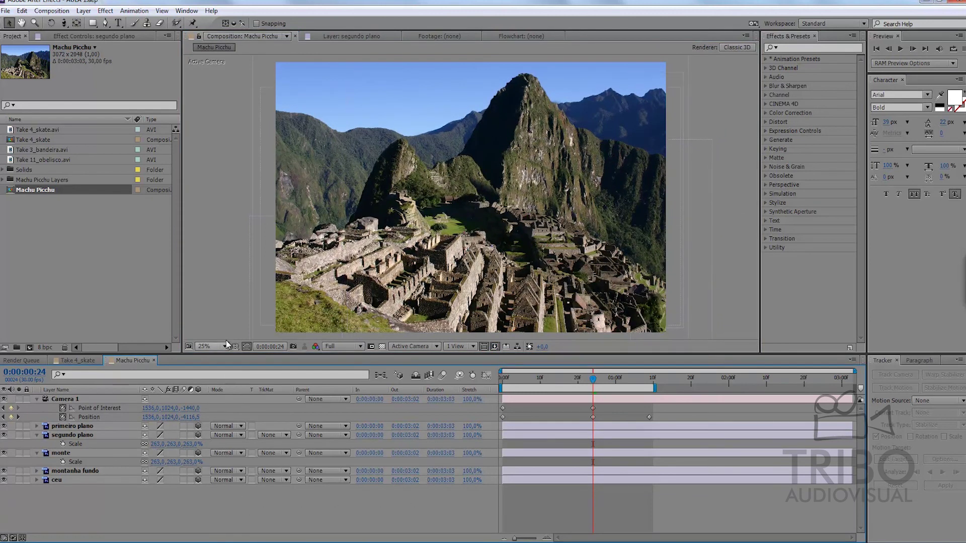
key("ctrl+a")
Delete Camera 1's old keyframes.
key("u")
left_click(173, 475)
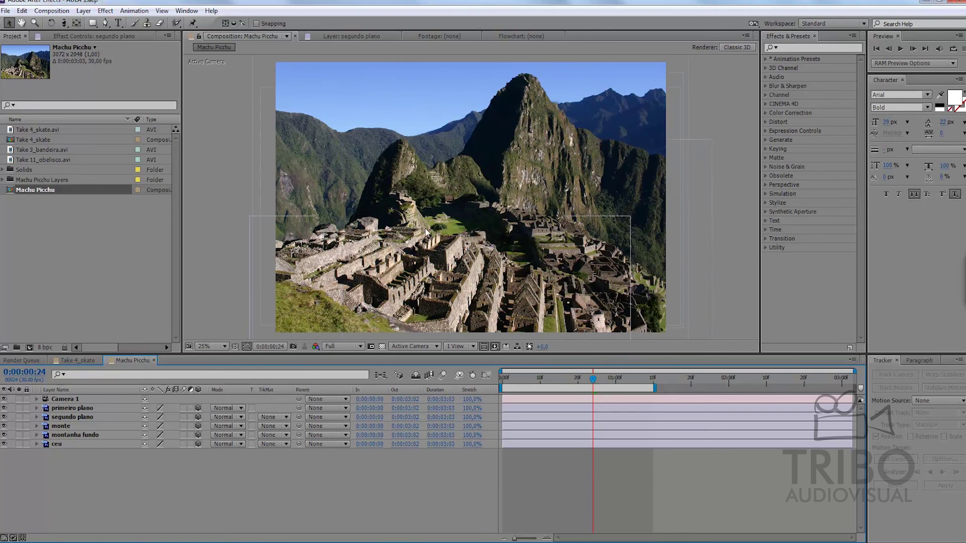
left_click(535, 400)
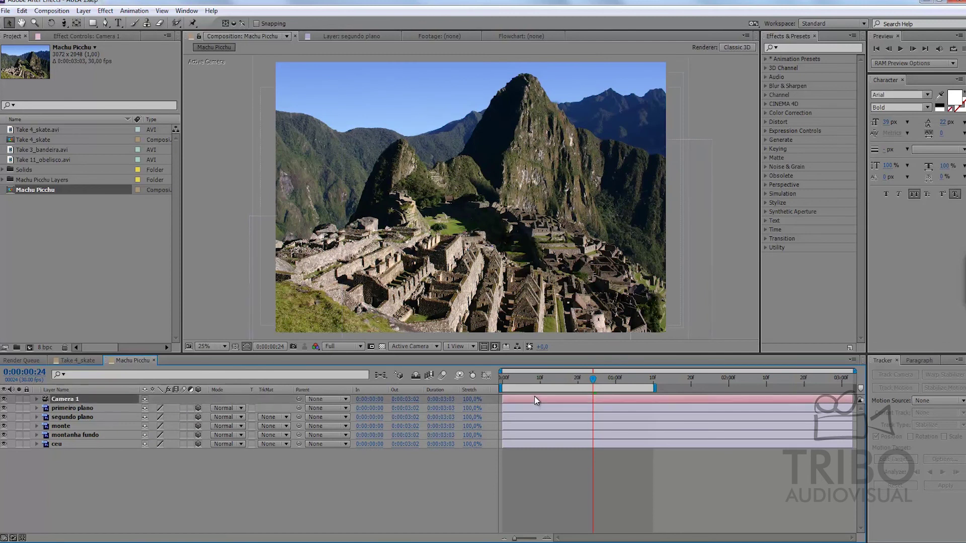
key("u")
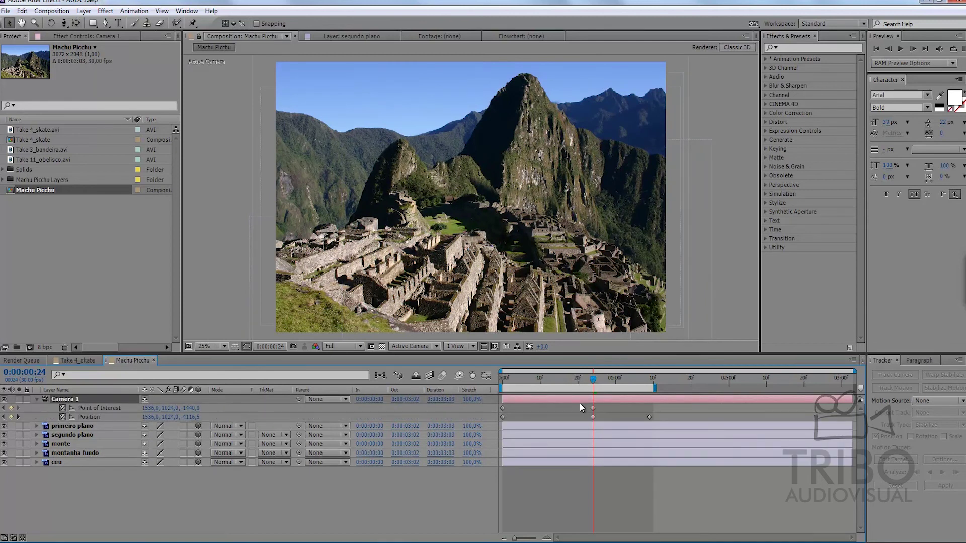
left_click_drag(579, 405, 665, 430)
key("Delete")
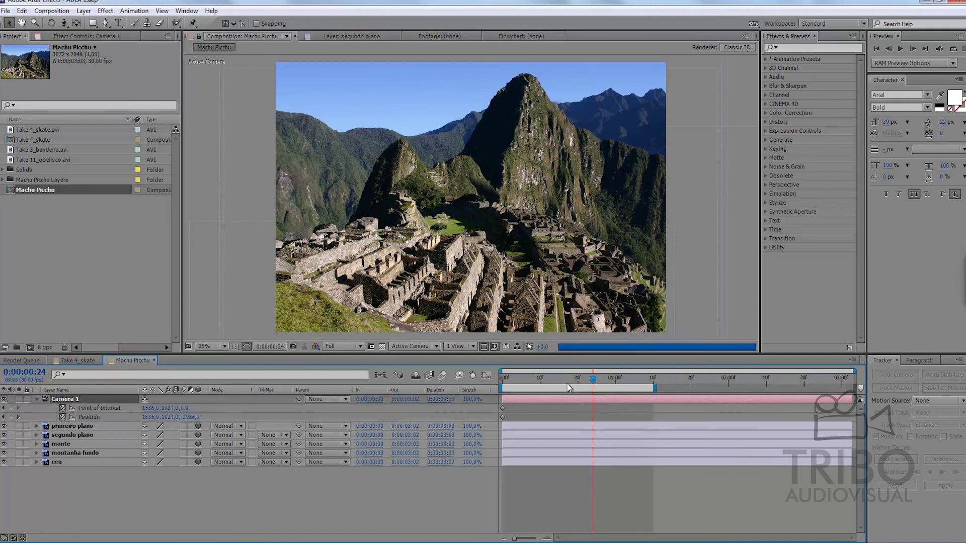
Pull Camera 1 back at 0:00, then dolly it in toward the mountain at 1:09.
key("Home")
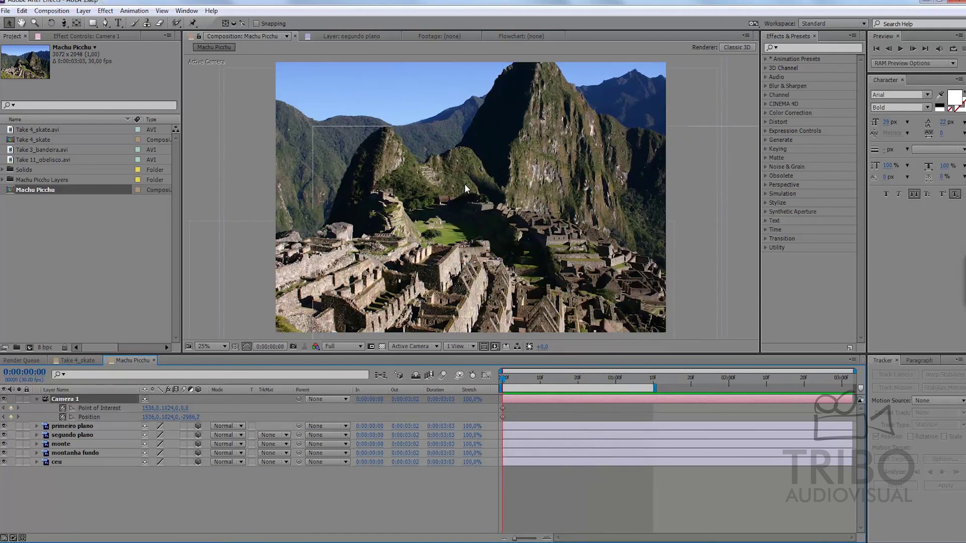
key("c")
mouse_move(480, 184)
left_mouse_down()
mouse_move(455, 314)
mouse_move(467, 280)
mouse_move(455, 266)
left_mouse_up()
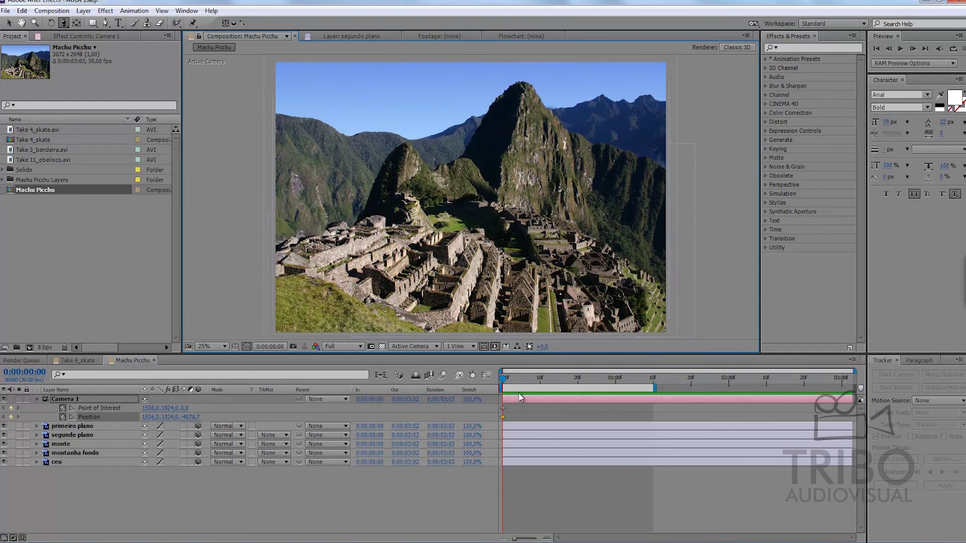
left_click_drag(525, 381, 648, 382)
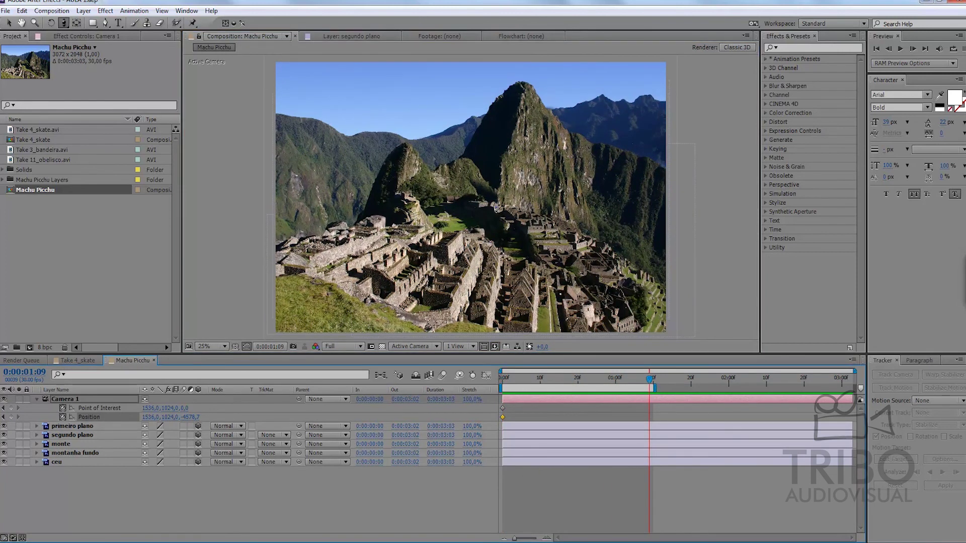
mouse_move(505, 212)
left_mouse_down()
mouse_move(509, 174)
mouse_move(490, 184)
left_mouse_up()
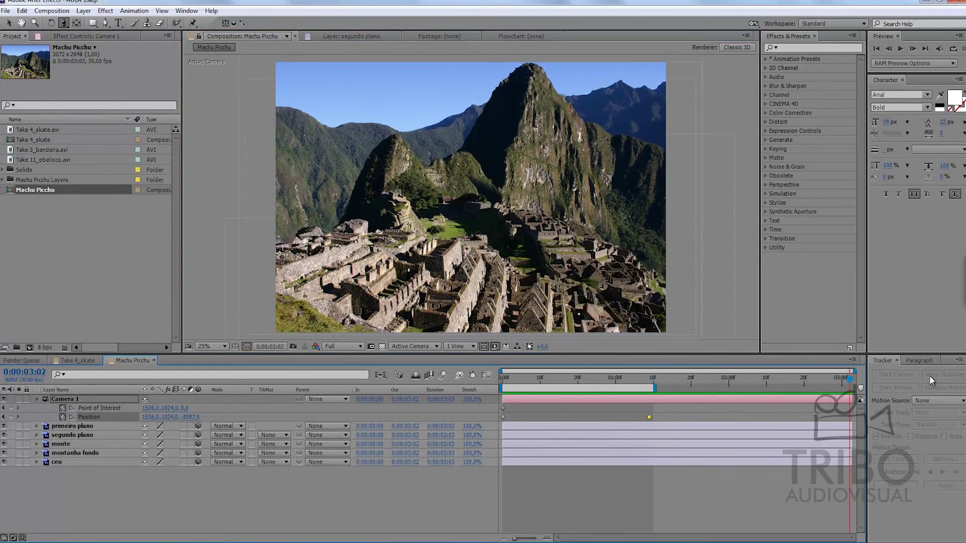
Add a Point of Interest keyframe on Camera 1 at 1:09.
left_click(627, 378)
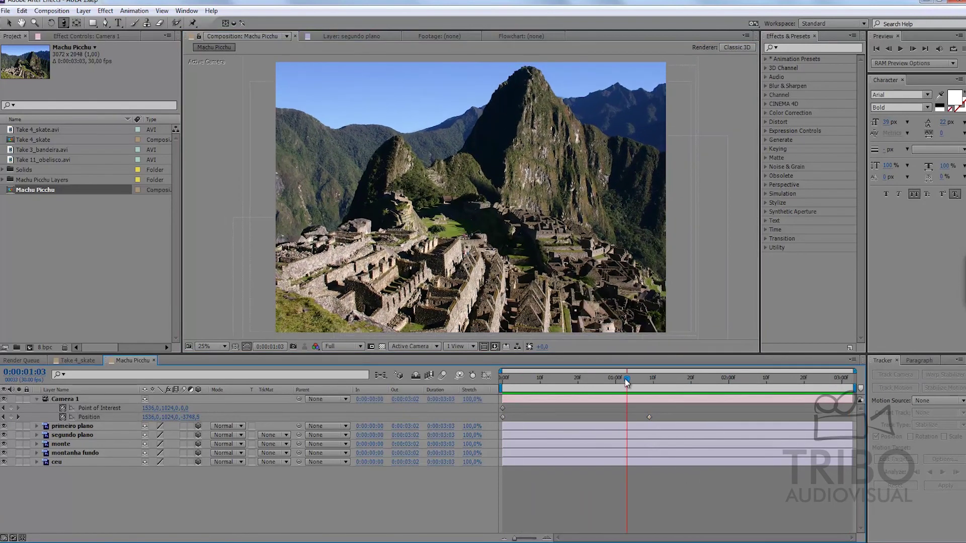
key("k")
key("j")
key("k")
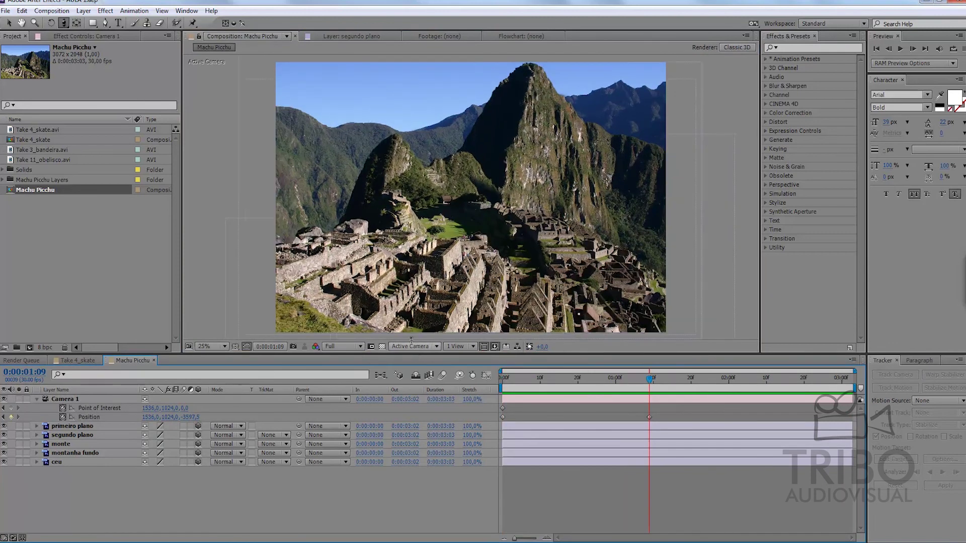
left_click(11, 408)
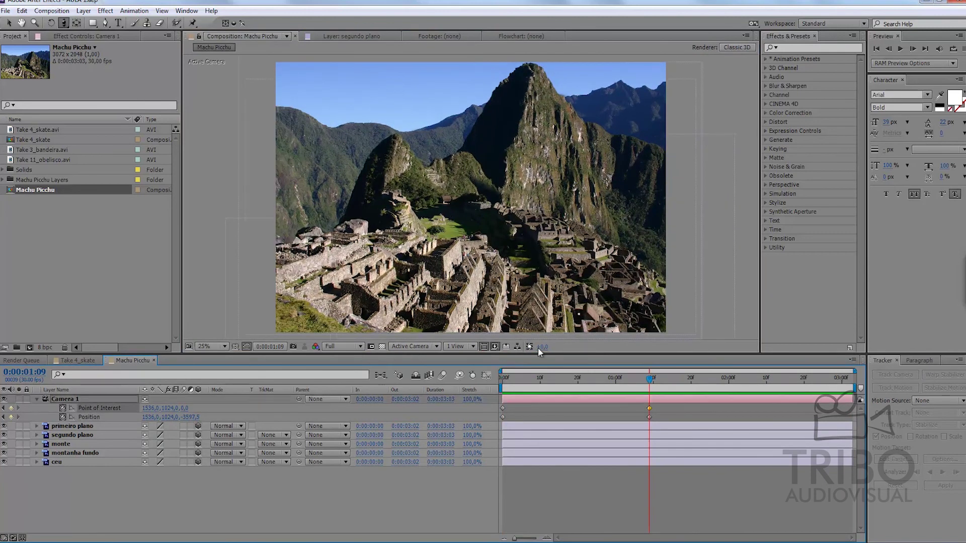
At 1:23, pan and dolly Camera 1 closer to the ruins, end the work area there, and preview.
left_click(702, 378)
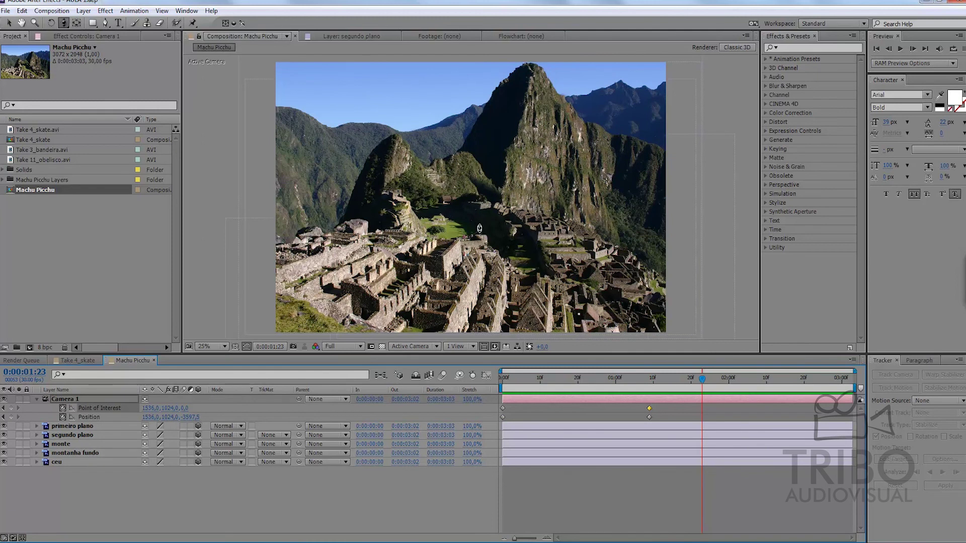
mouse_move(481, 223)
left_mouse_down()
mouse_move(505, 225)
mouse_move(535, 207)
mouse_move(505, 220)
left_mouse_up()
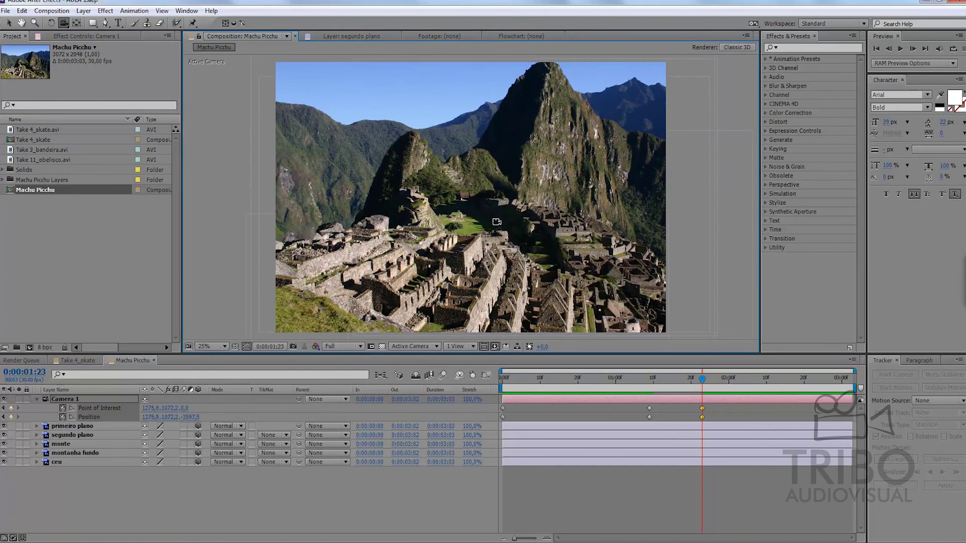
left_click_drag(497, 221, 496, 221)
left_click_drag(497, 220, 491, 188)
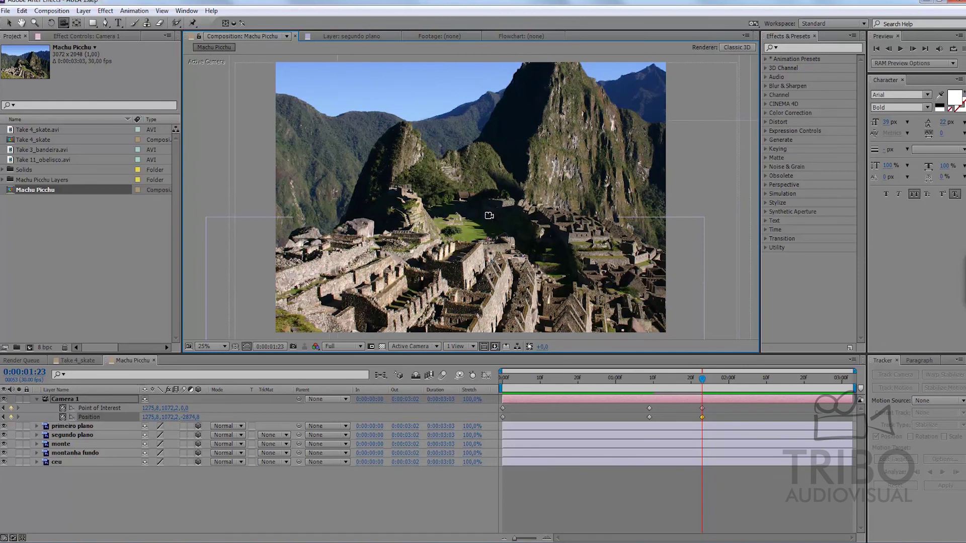
mouse_move(488, 216)
left_mouse_down()
mouse_move(498, 216)
mouse_move(488, 213)
left_mouse_up()
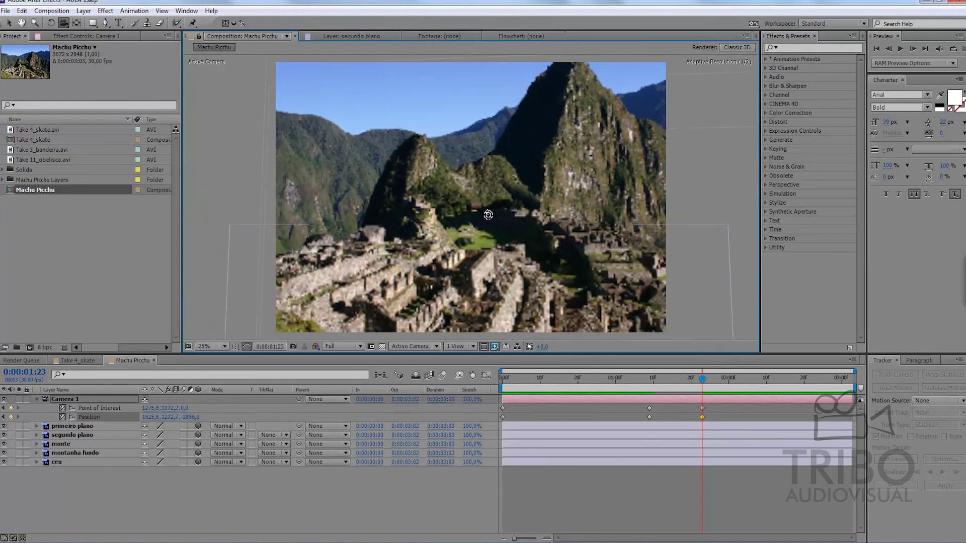
key("ctrl+z")
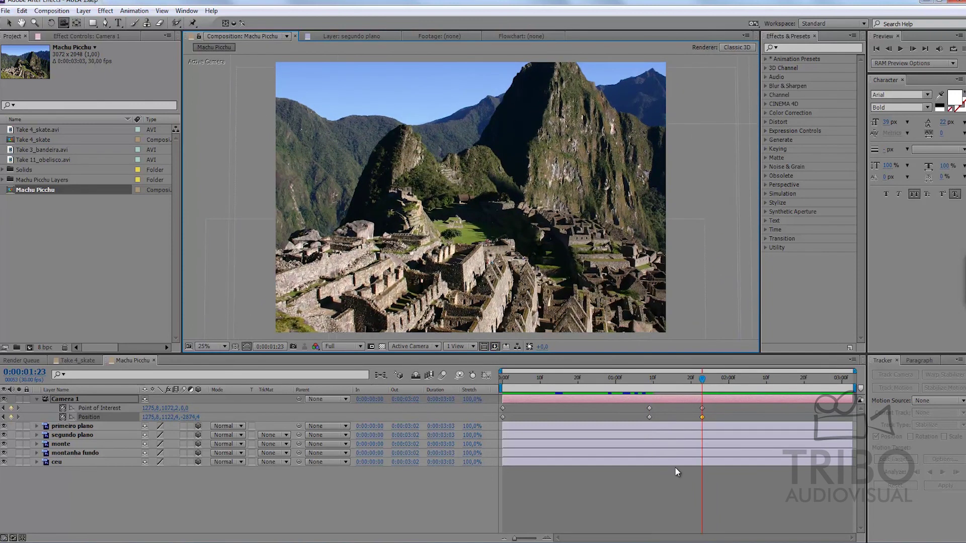
key("n")
key("KP_0")
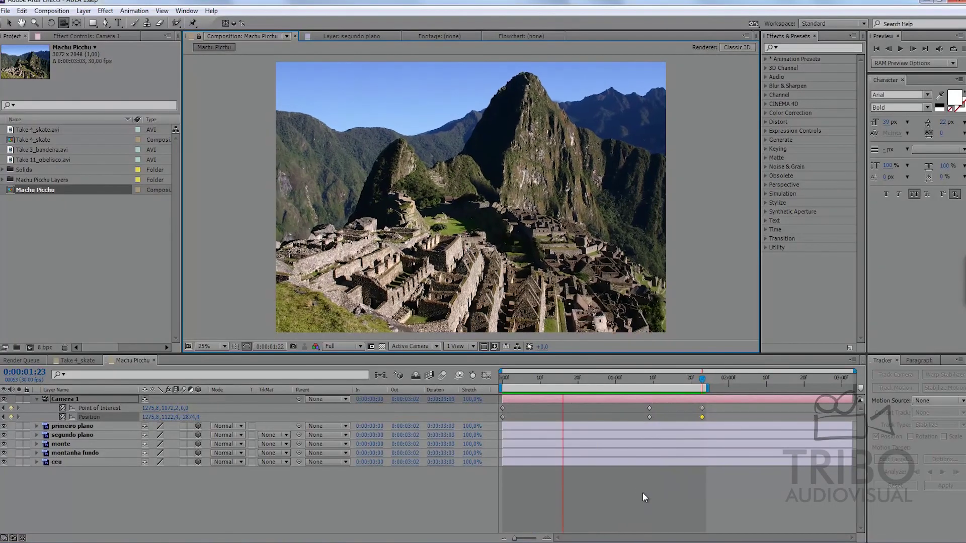
Stop the preview, dismiss Camera 1's Parent list unchanged, and collapse its properties.
key("space")
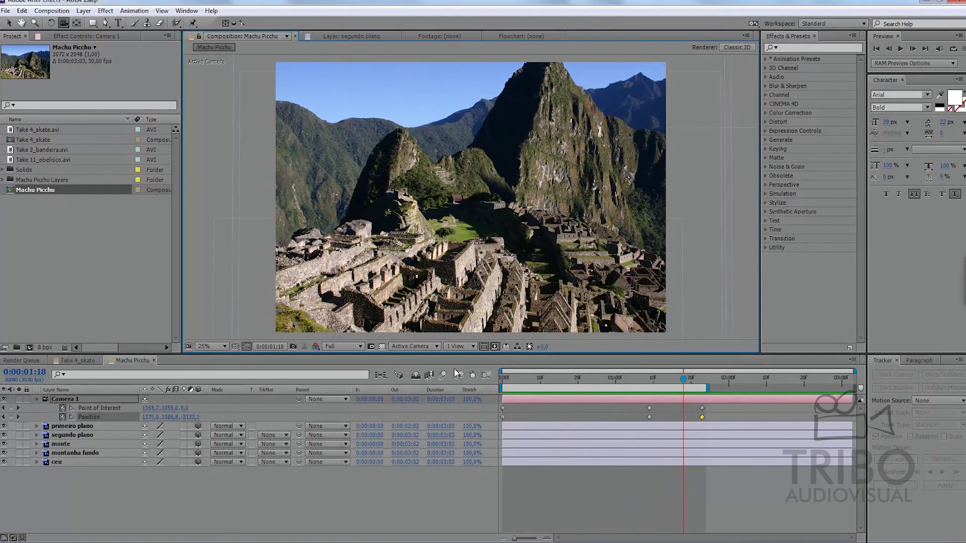
left_click(60, 443)
left_click(327, 399)
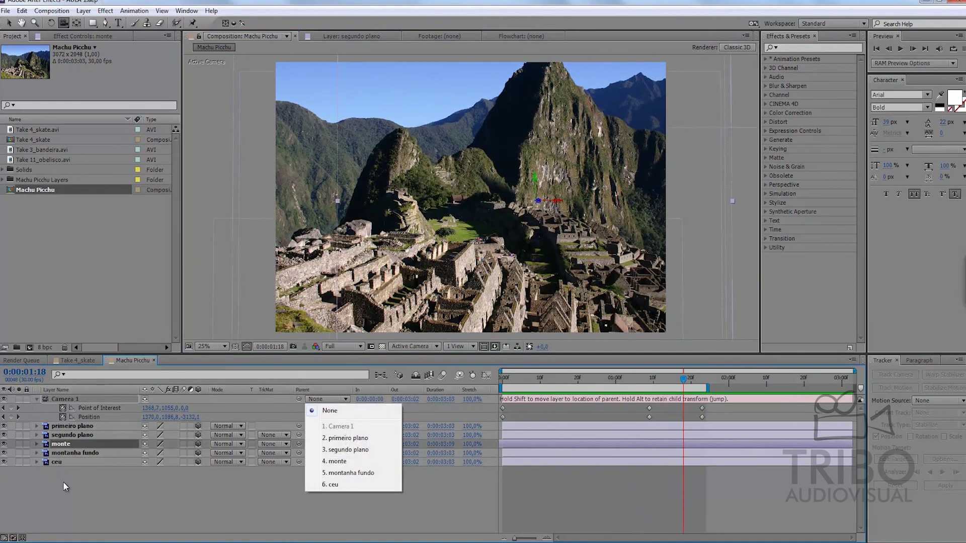
left_click(537, 491)
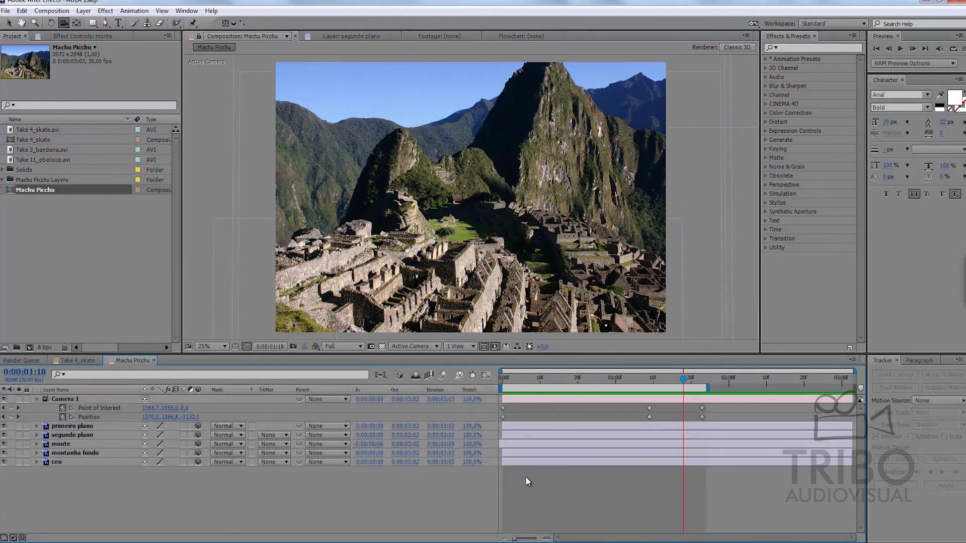
left_click(36, 399)
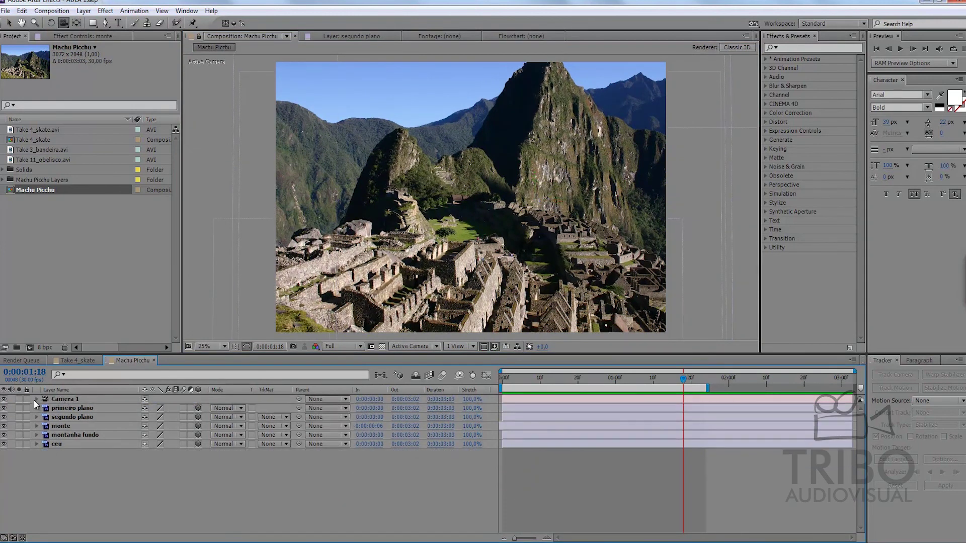
Add a new white solid layer with default Solid Settings.
right_click(511, 469)
mouse_move(556, 351)
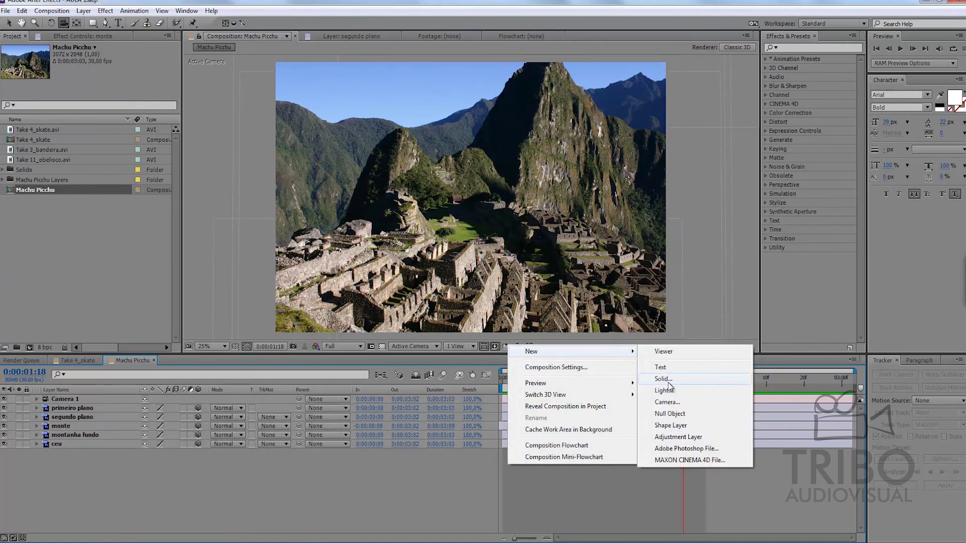
left_click(662, 378)
left_click(322, 361)
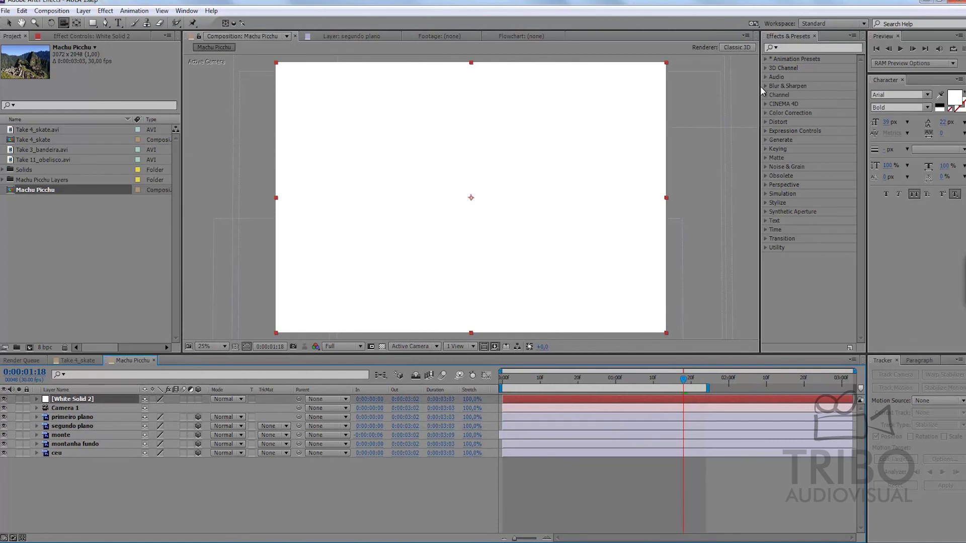
left_click(802, 47)
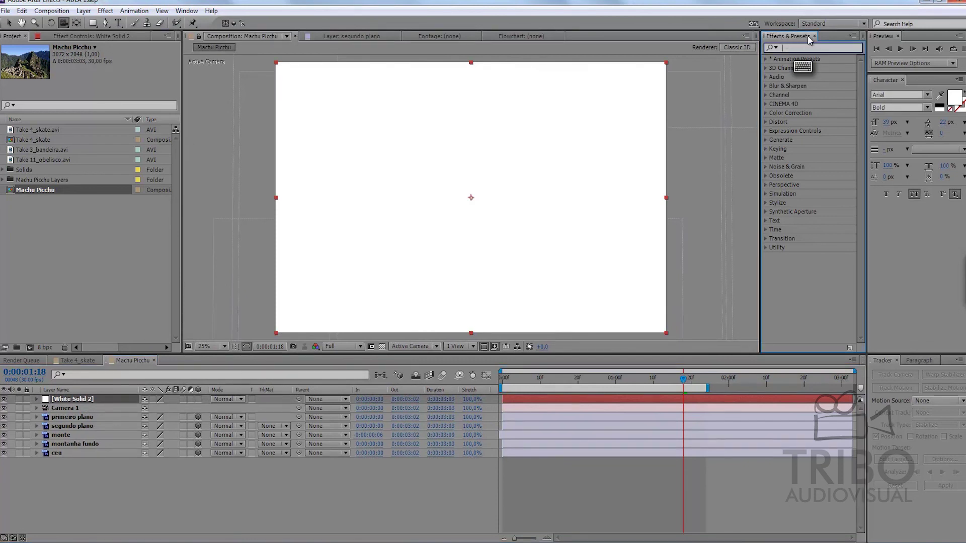
Apply the Animation Presets > Backgrounds > Fog Lights preset to the white solid.
left_click(765, 59)
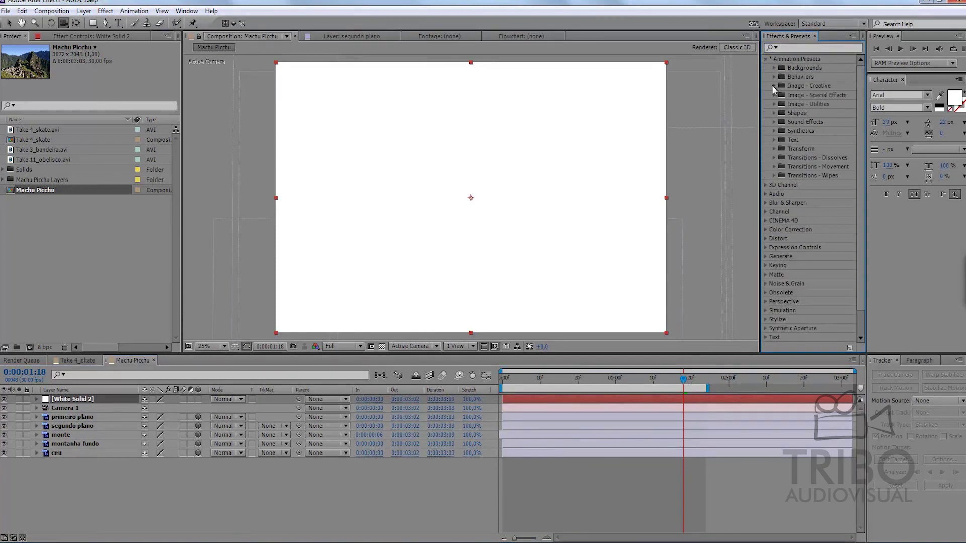
left_click(774, 68)
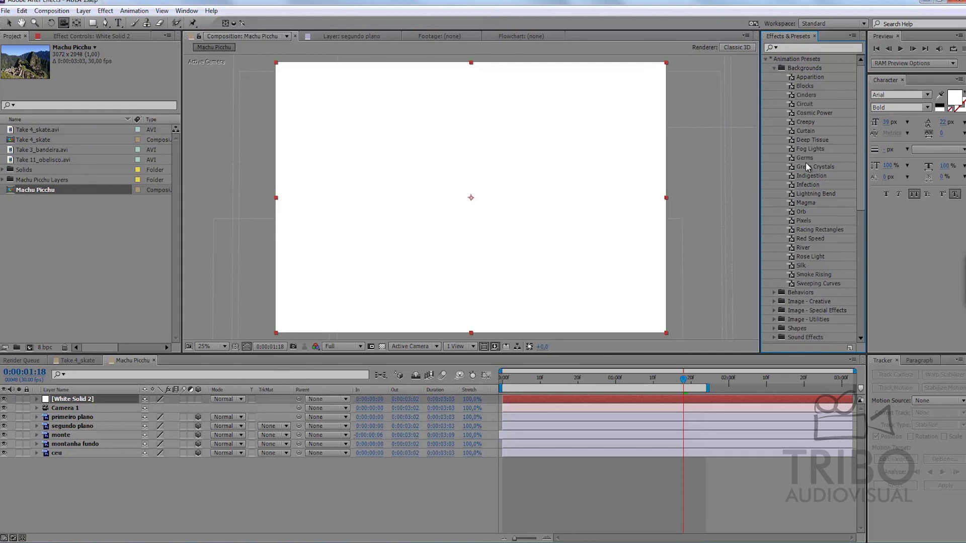
double_click(816, 150)
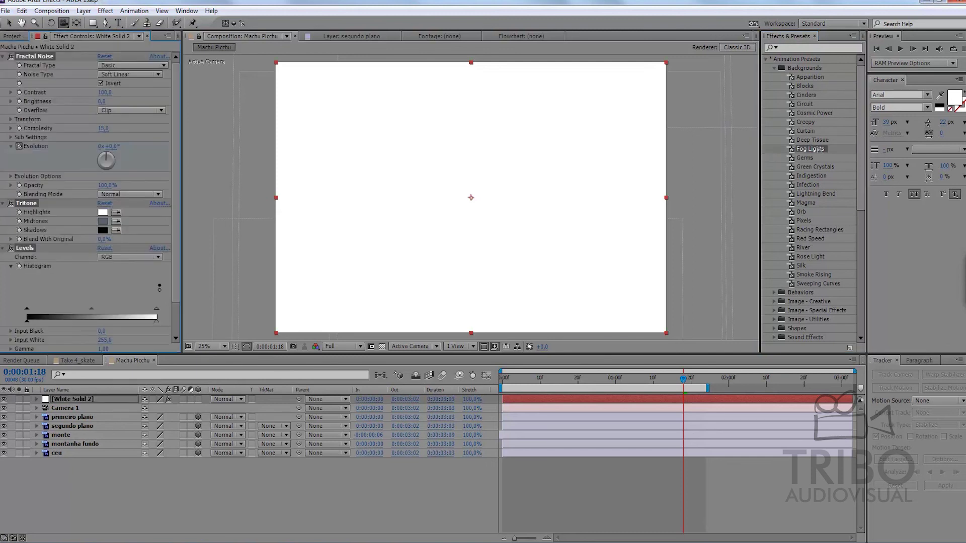
Drag White Solid 2's five Fractal Noise keyframes to 0:00 and scrub to check the fog.
key("v")
left_click(679, 379)
left_click(582, 378)
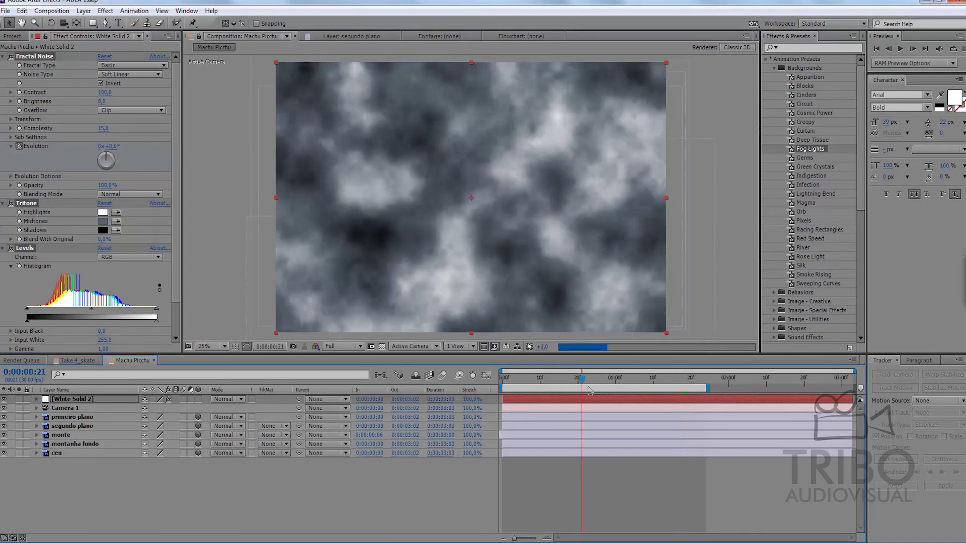
key("u")
left_click_drag(696, 415, 633, 462)
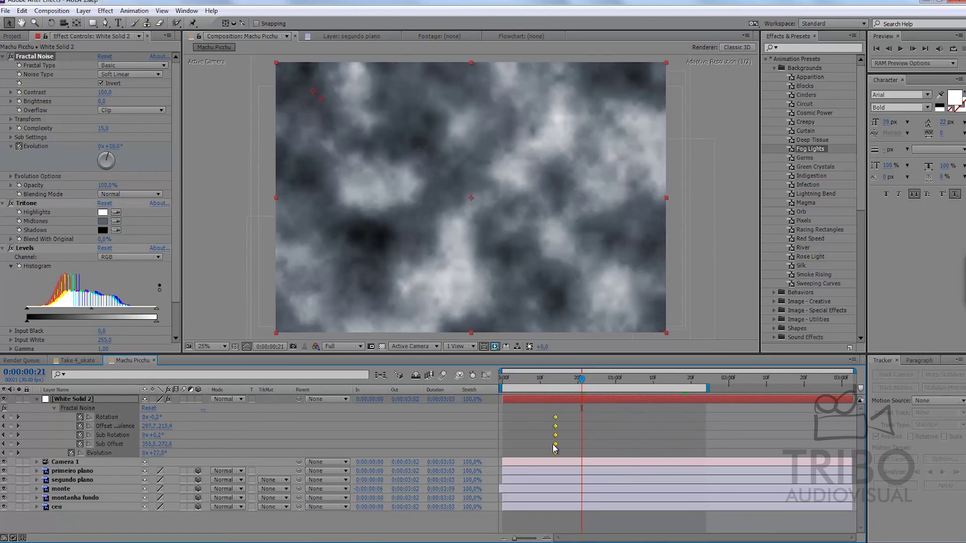
left_click_drag(657, 431, 503, 431)
left_click(536, 438)
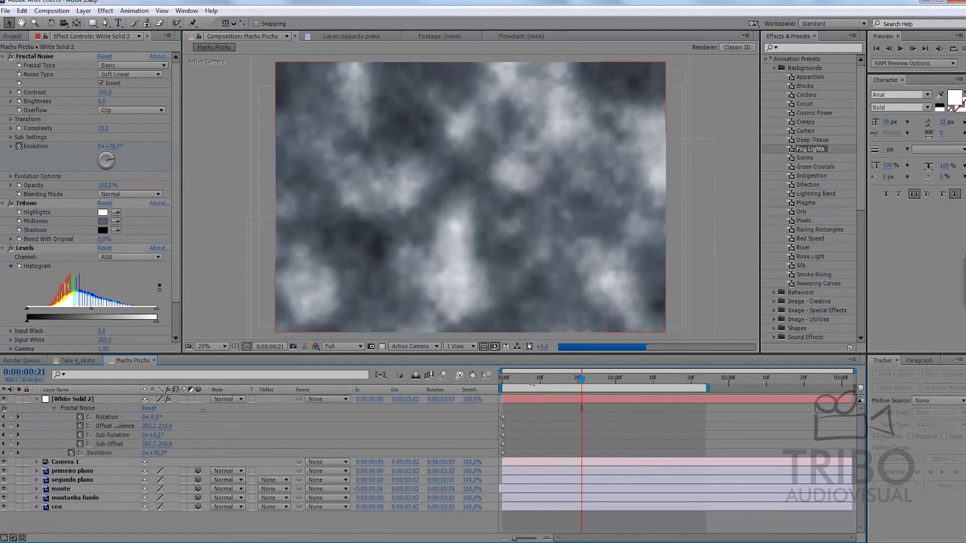
left_click(660, 378)
left_click_drag(661, 372, 566, 379)
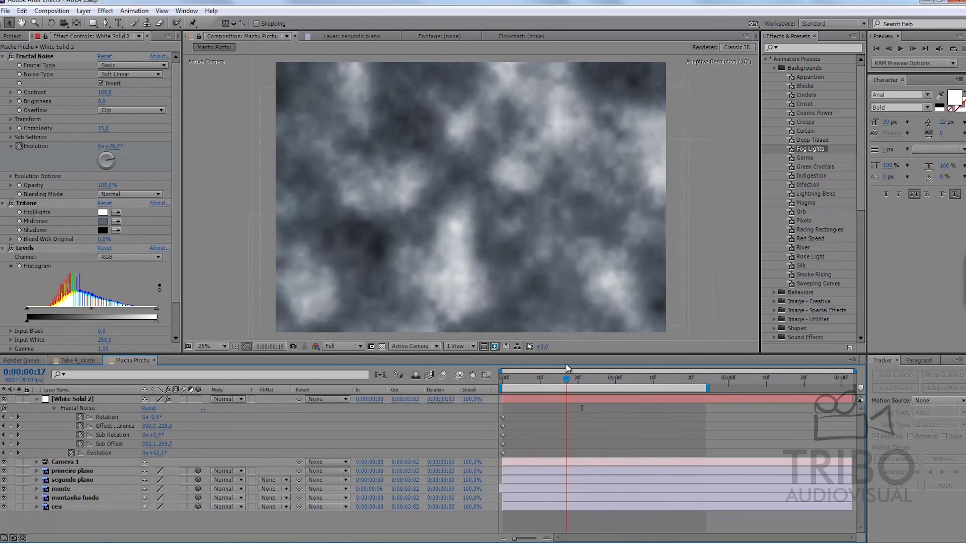
left_click(248, 345)
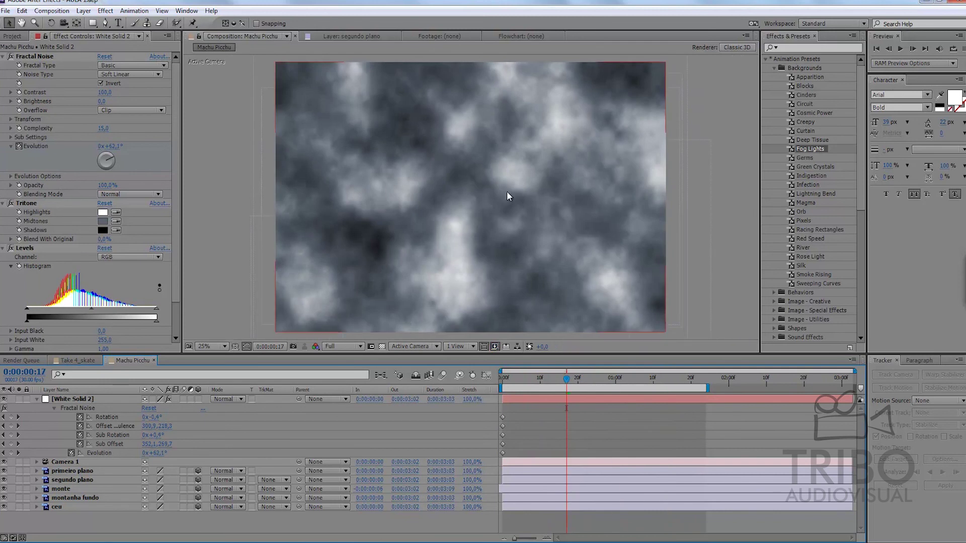
Try Add and Multiply on White Solid 2, then set its blend mode to Screen.
left_click(233, 400)
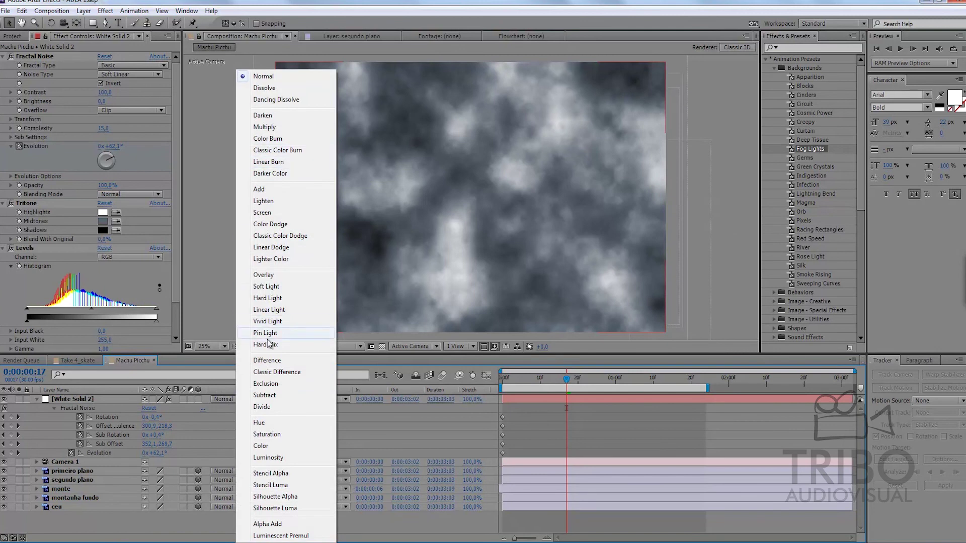
left_click(270, 190)
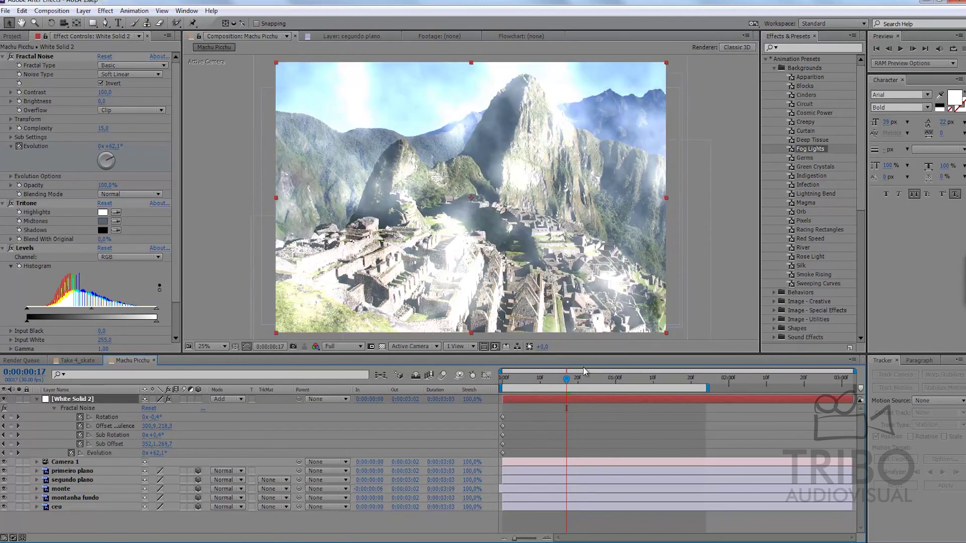
mouse_move(570, 384)
left_mouse_down()
mouse_move(544, 369)
mouse_move(543, 377)
left_mouse_up()
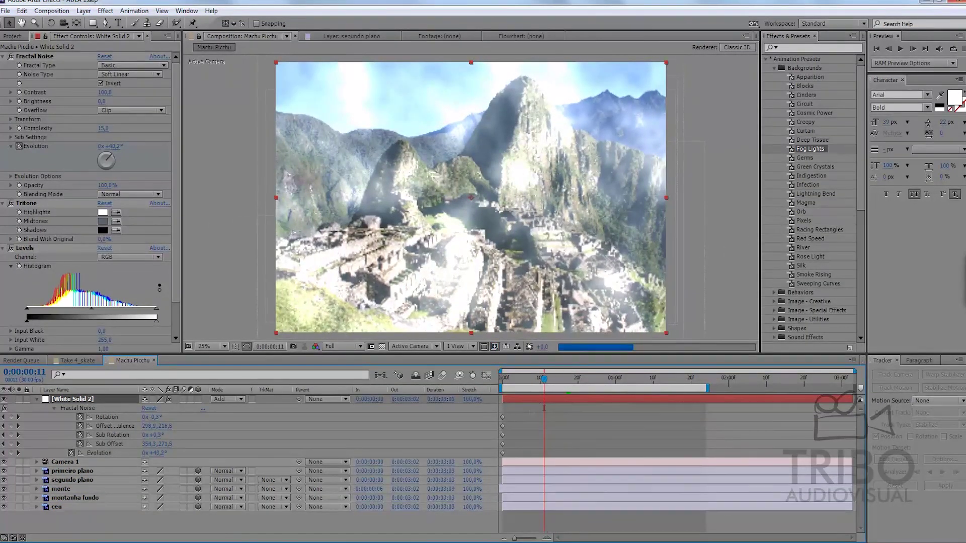
left_click(222, 399)
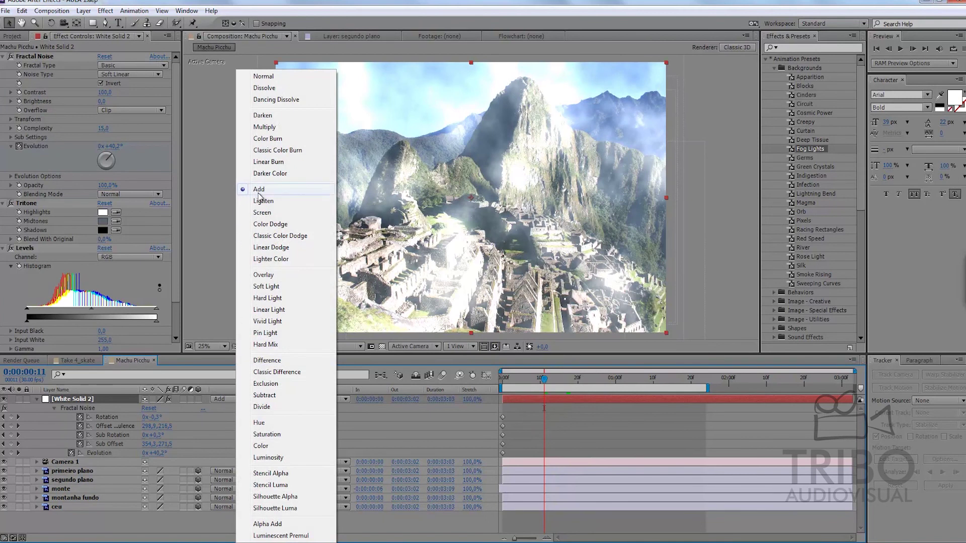
left_click(272, 129)
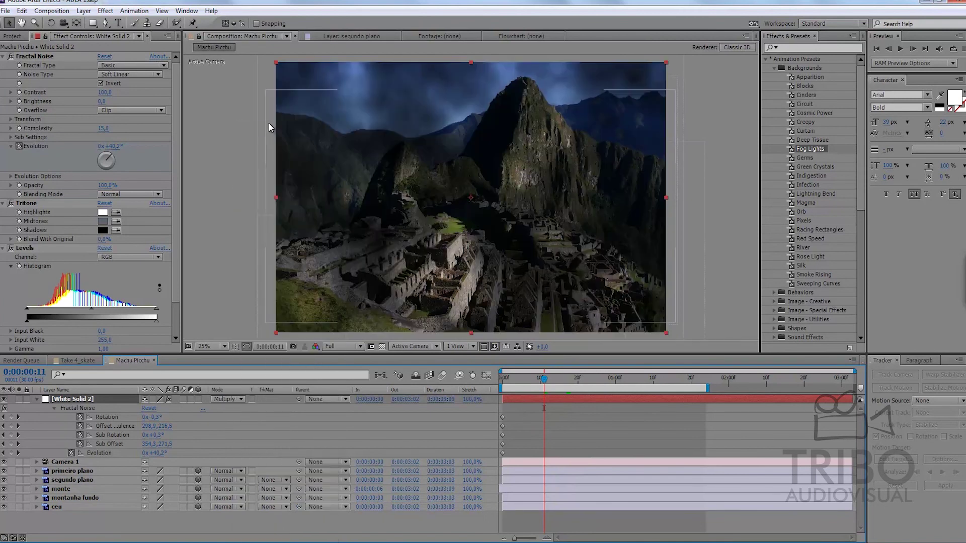
left_click(235, 399)
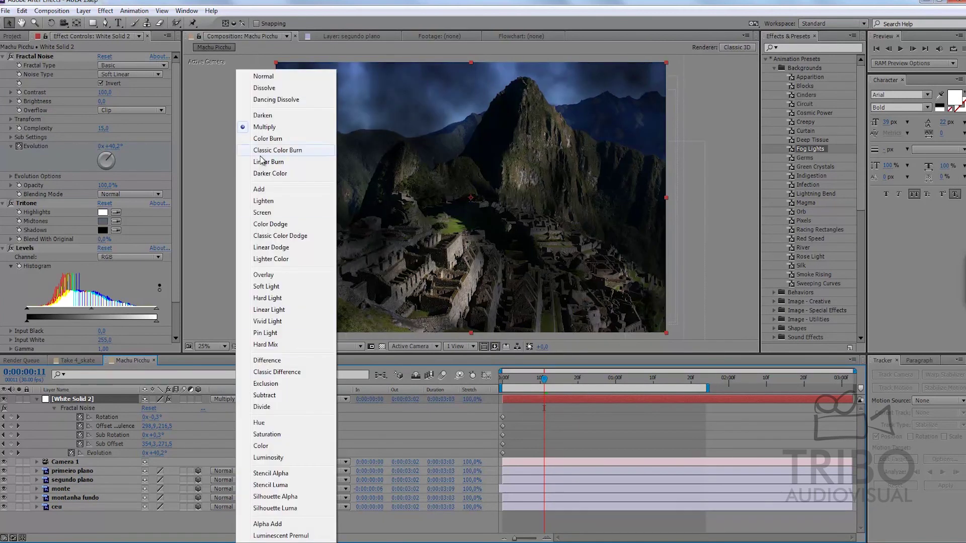
left_click(270, 213)
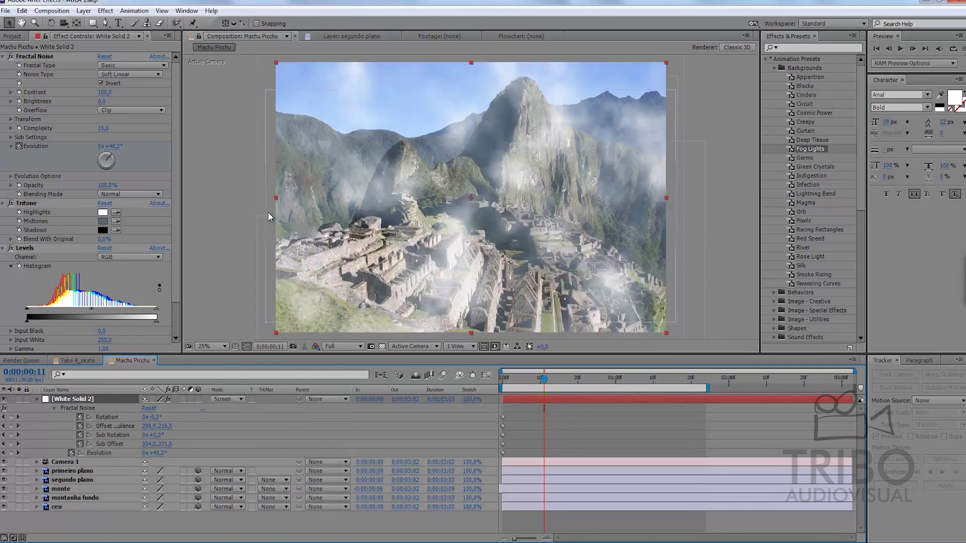
mouse_move(553, 383)
left_mouse_down()
mouse_move(693, 385)
mouse_move(609, 385)
left_mouse_up()
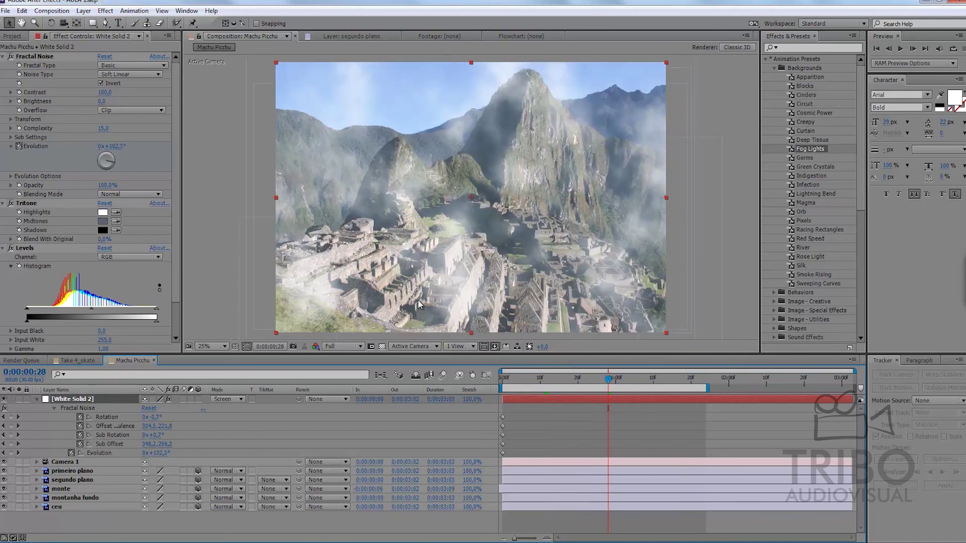
Draw a closed Pen mask around the band of mountains and upper ruins.
key("g")
left_click(241, 135)
left_click_drag(361, 156, 442, 144)
left_click_drag(522, 148, 559, 160)
left_click_drag(703, 193, 710, 192)
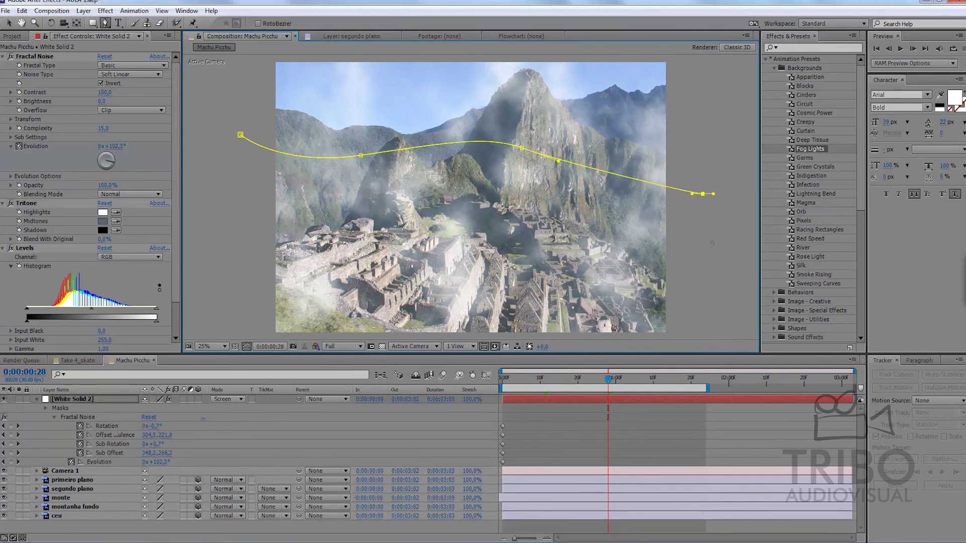
left_click_drag(530, 238, 445, 212)
left_click_drag(302, 256, 276, 258)
left_click_drag(206, 222, 205, 226)
left_click(240, 134)
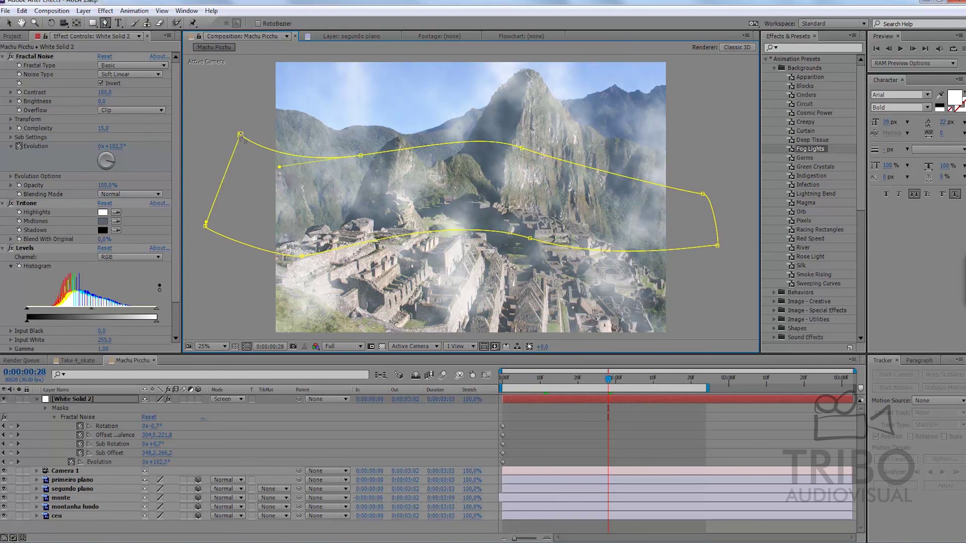
left_click(9, 22)
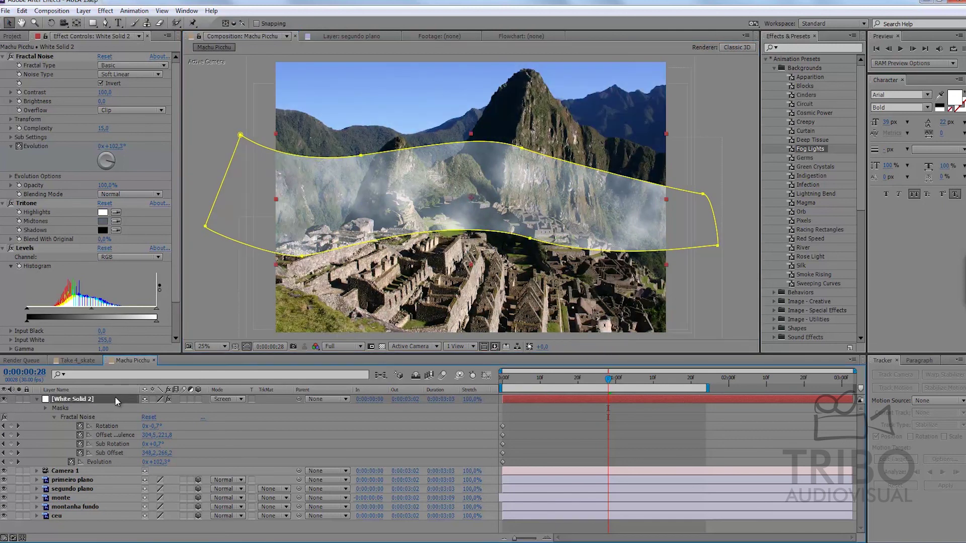
Set the fog mask's Mask Feather to 204 px.
key("m")
key("m")
key("m")
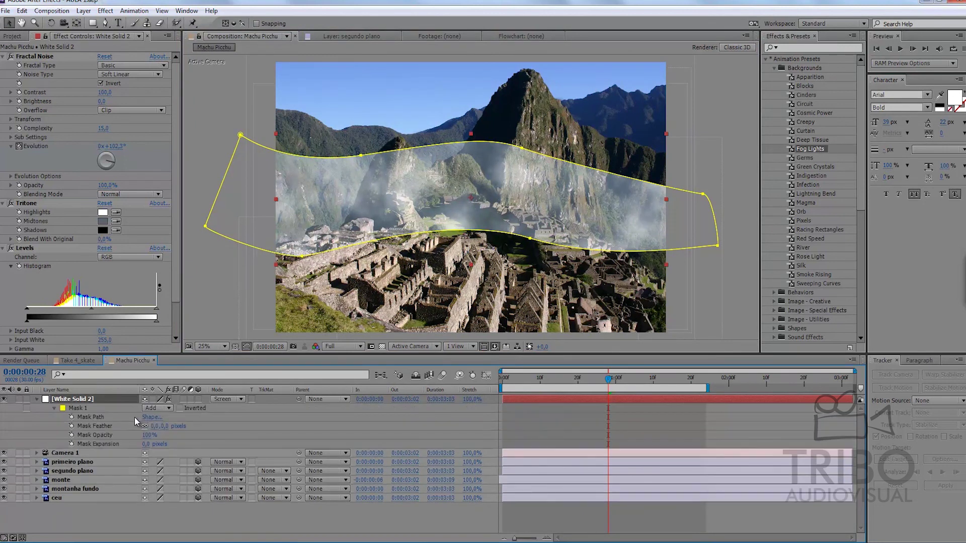
left_click_drag(154, 426, 276, 450)
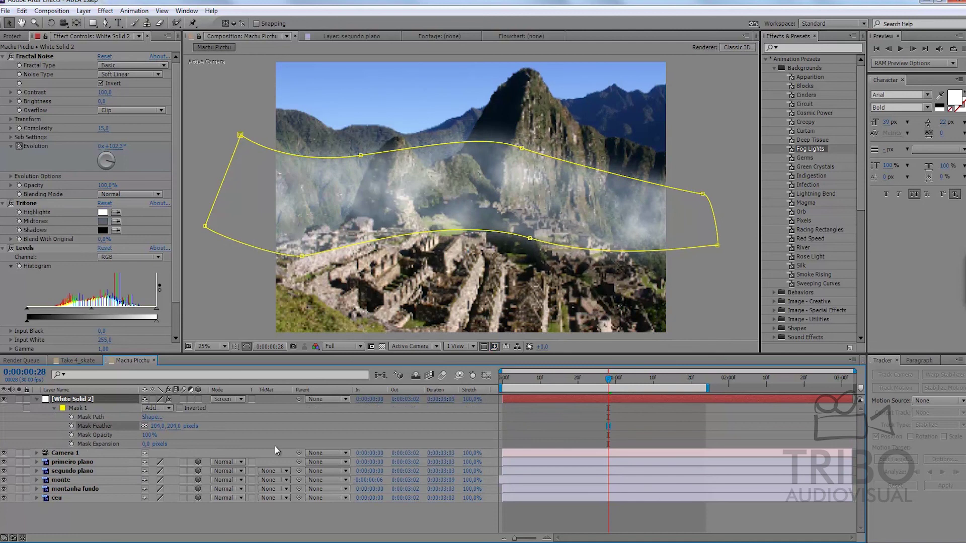
left_click(286, 515)
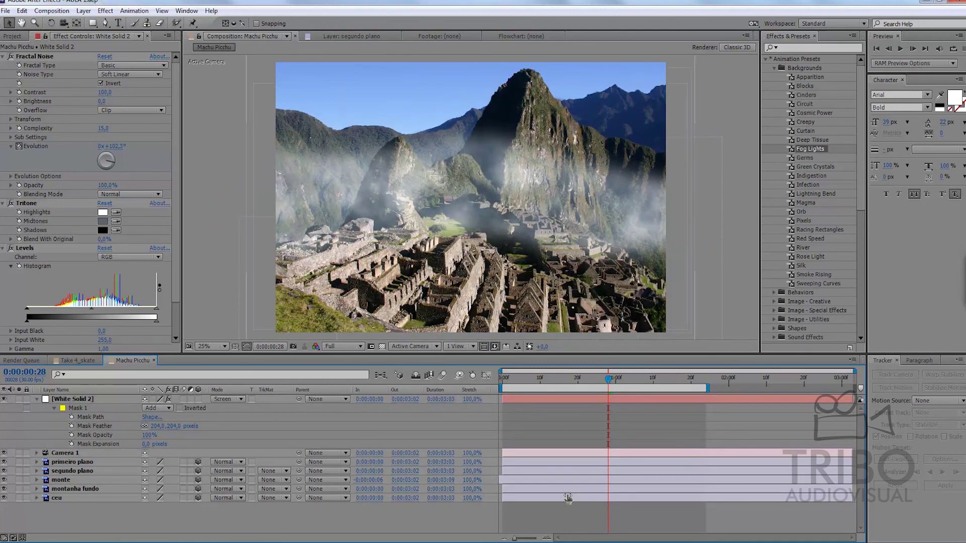
left_click(38, 400)
Switch White Solid 2 to a 3D layer and start enlarging its Scale.
key("comma")
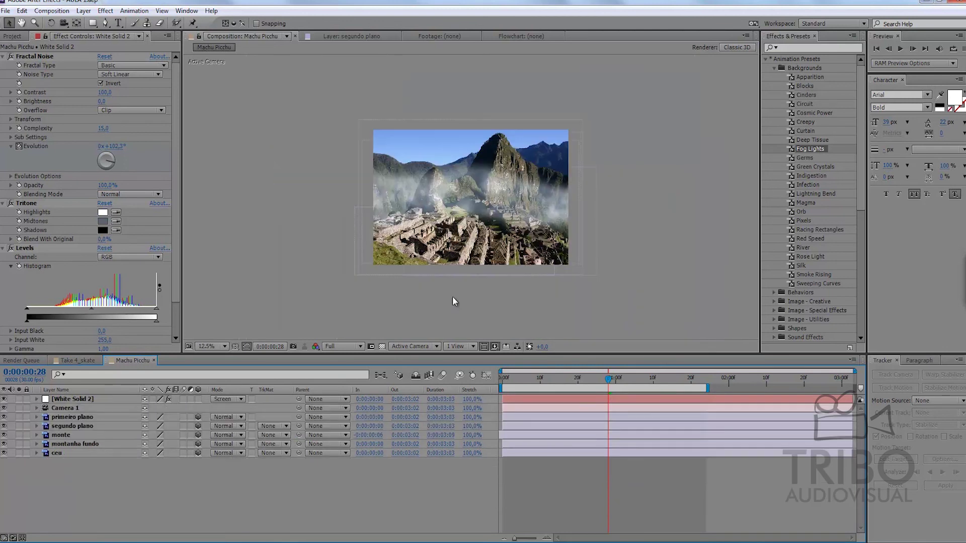
key("period")
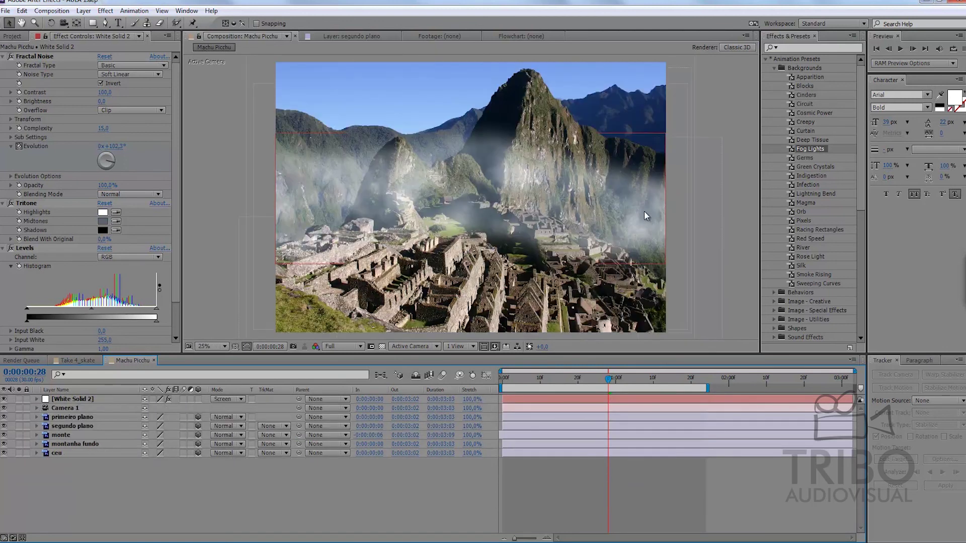
left_click(198, 400)
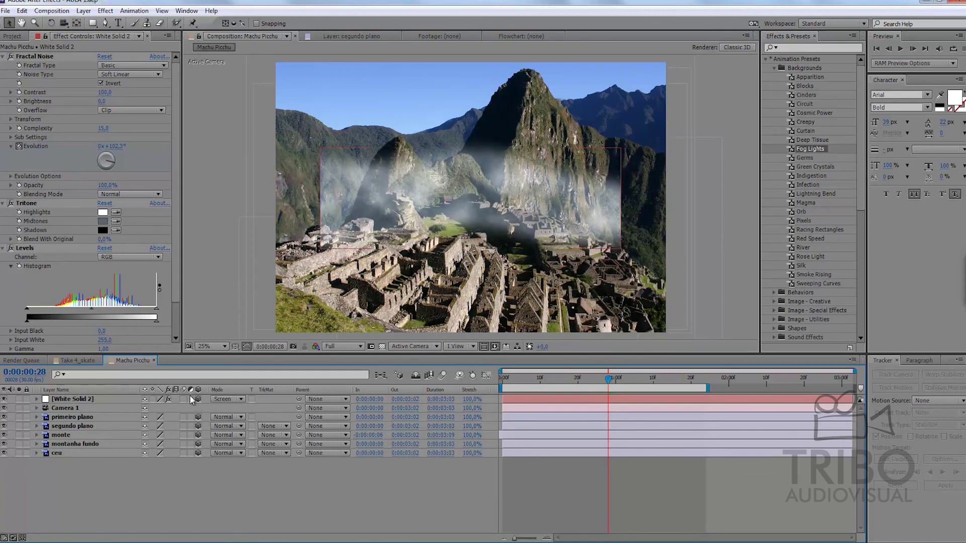
left_click(77, 398)
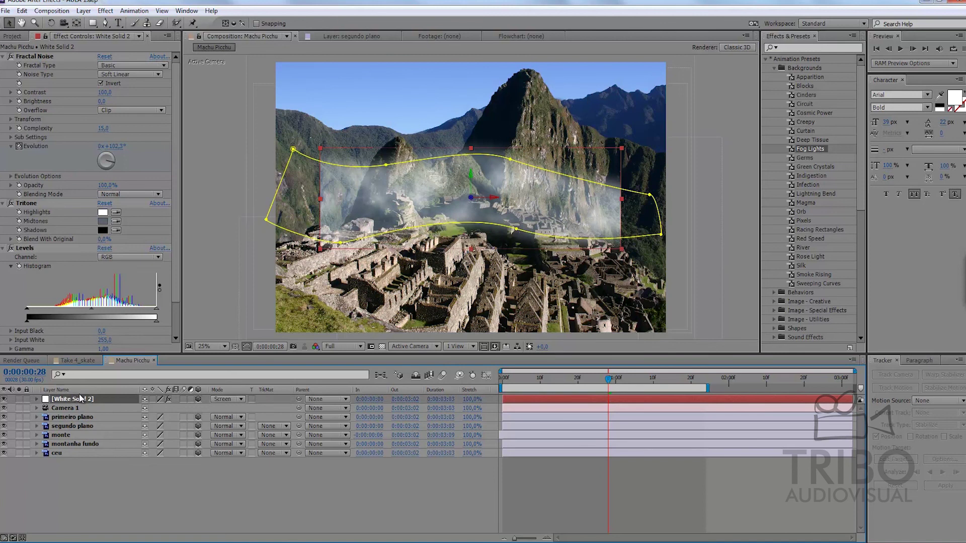
key("s")
left_click_drag(172, 408, 209, 408)
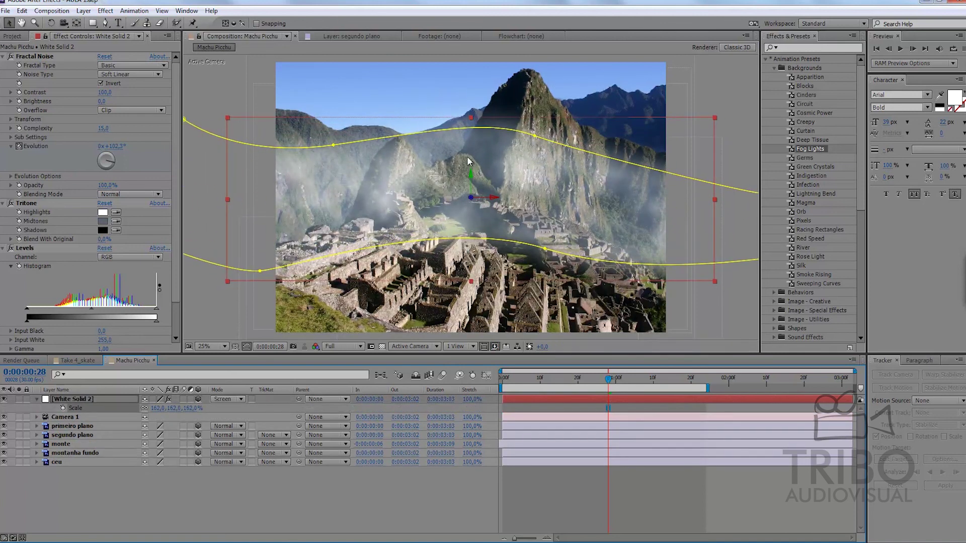
Scale the fog layer to 252% with Source Name shown, then preview in real time.
mouse_move(471, 197)
left_mouse_down()
mouse_move(497, 203)
mouse_move(473, 211)
left_mouse_up()
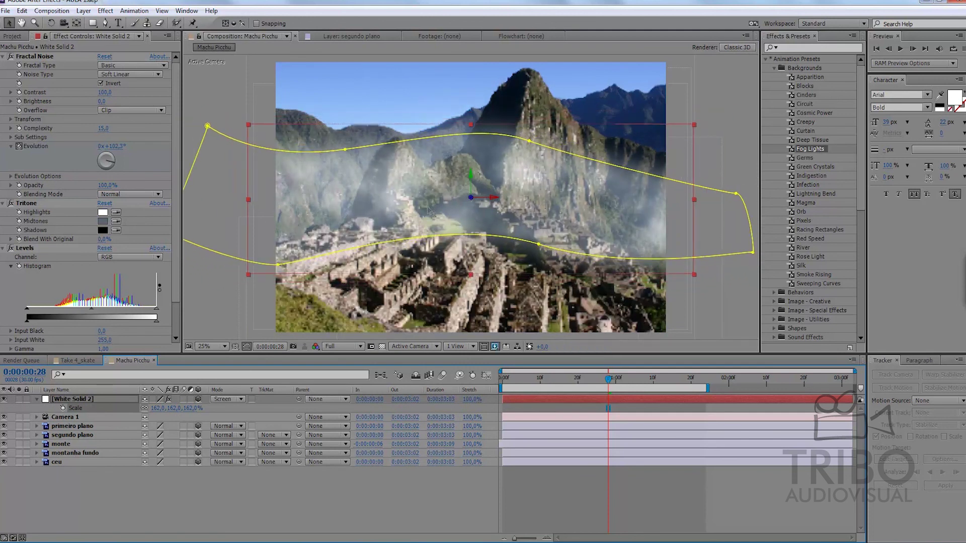
left_click(439, 301)
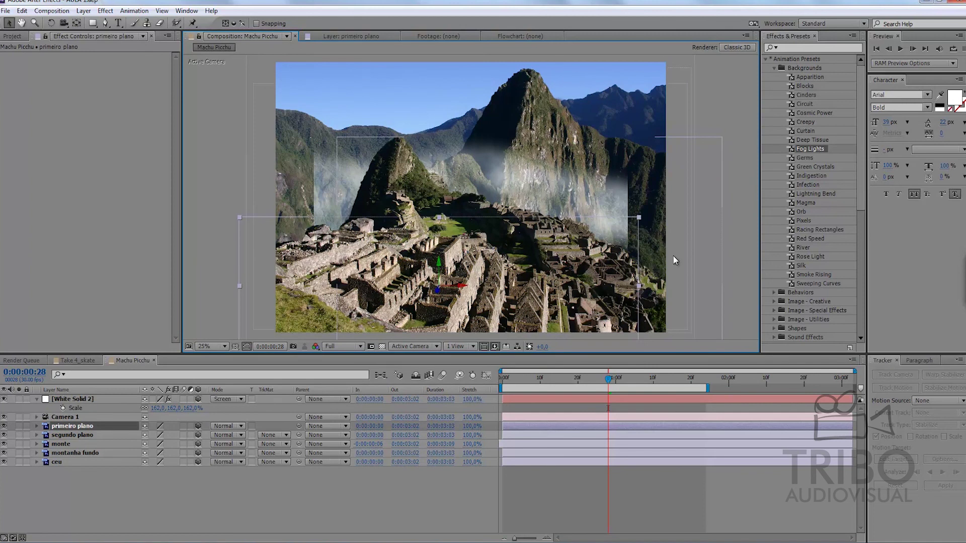
left_click(82, 391)
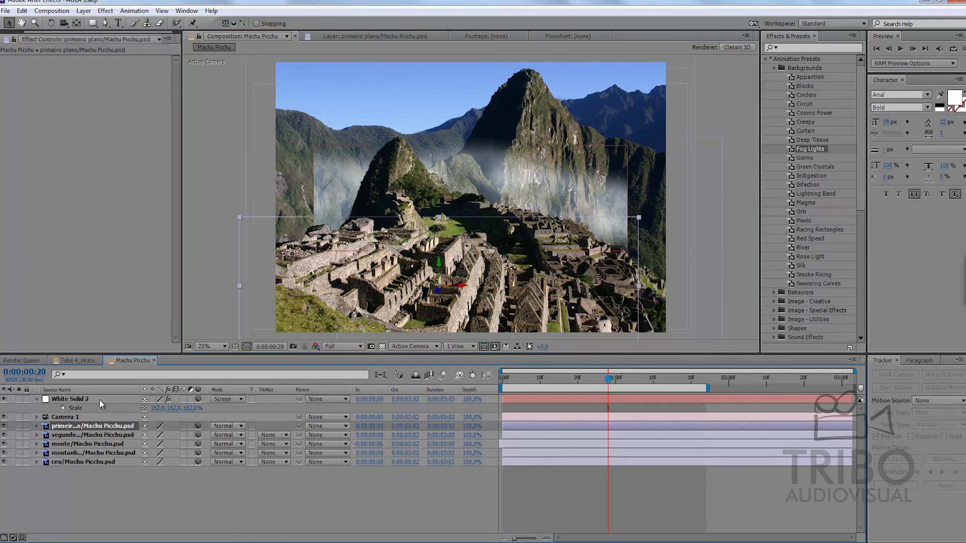
left_click_drag(158, 411, 203, 411)
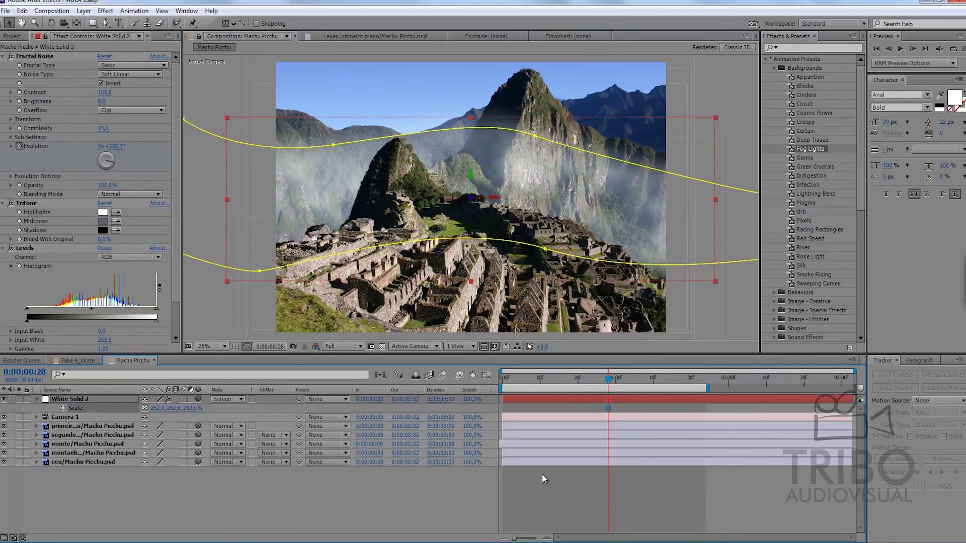
left_click(589, 495)
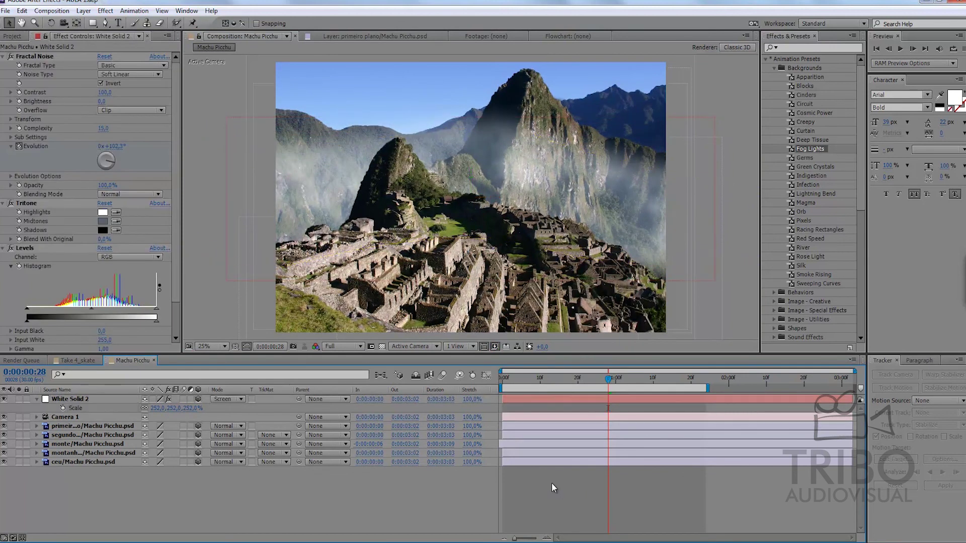
key("KP_0")
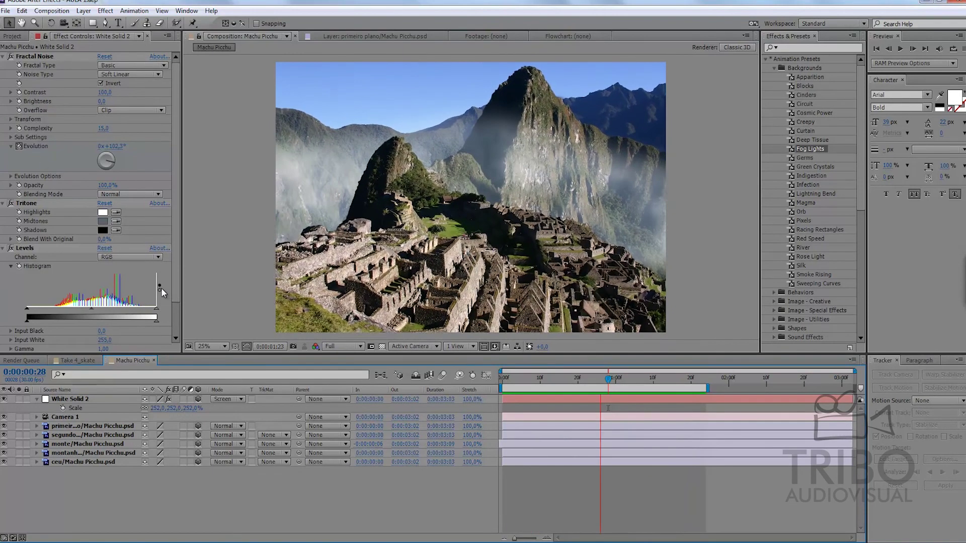
Stop playback and reveal Camera 1's keyframes at 0:00, 1:09 and 1:23.
left_click(598, 397)
left_click(127, 417)
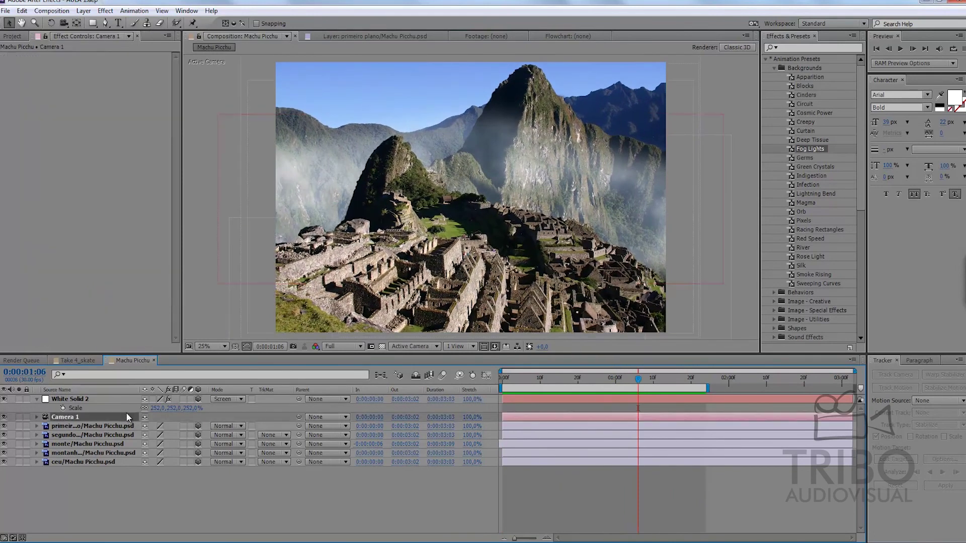
key("u")
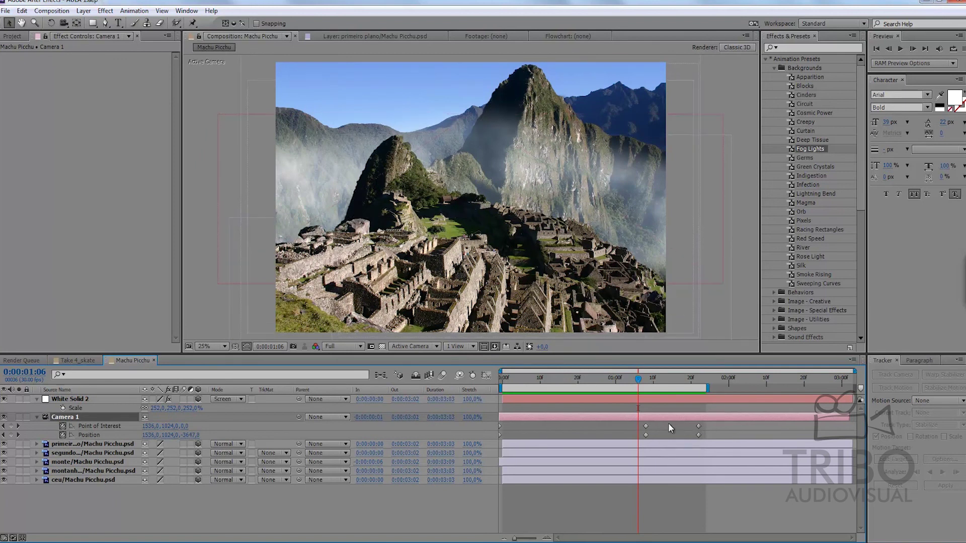
left_click(632, 502)
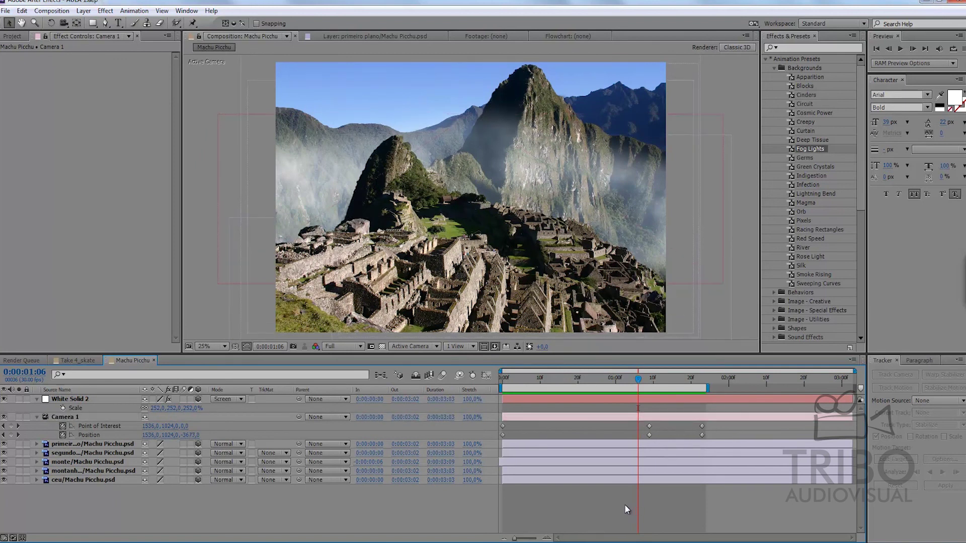